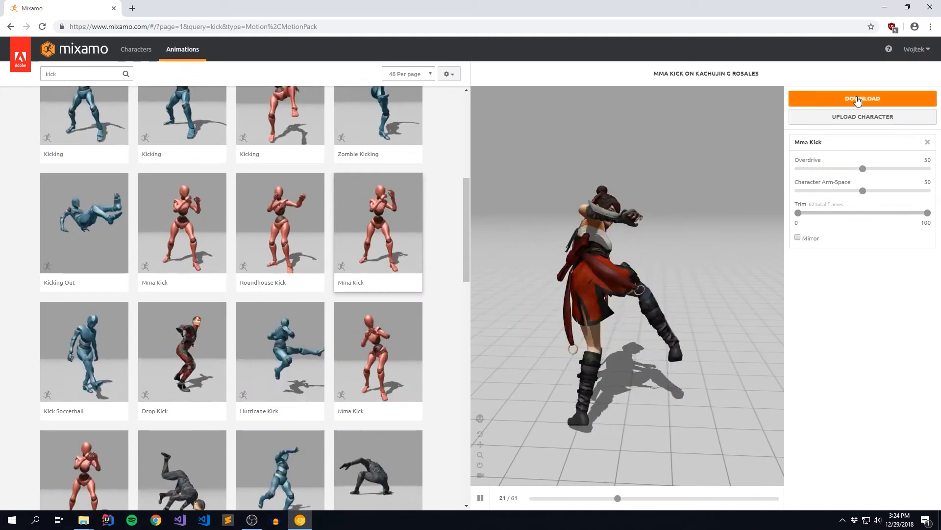
Open the download settings for the Mma Kick animation and bring up the Skin choices
{"action": "left_click", "coordinate": [857, 100]}
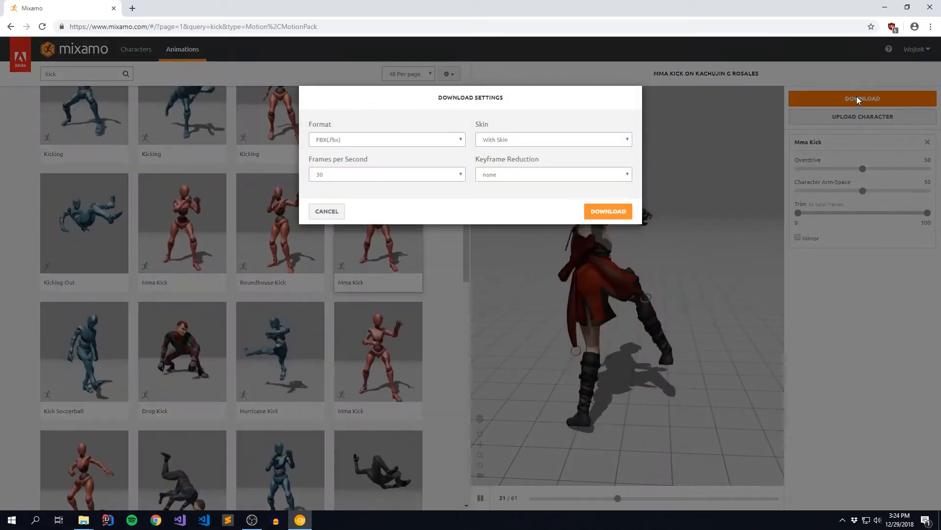
{"action": "left_click", "coordinate": [574, 140]}
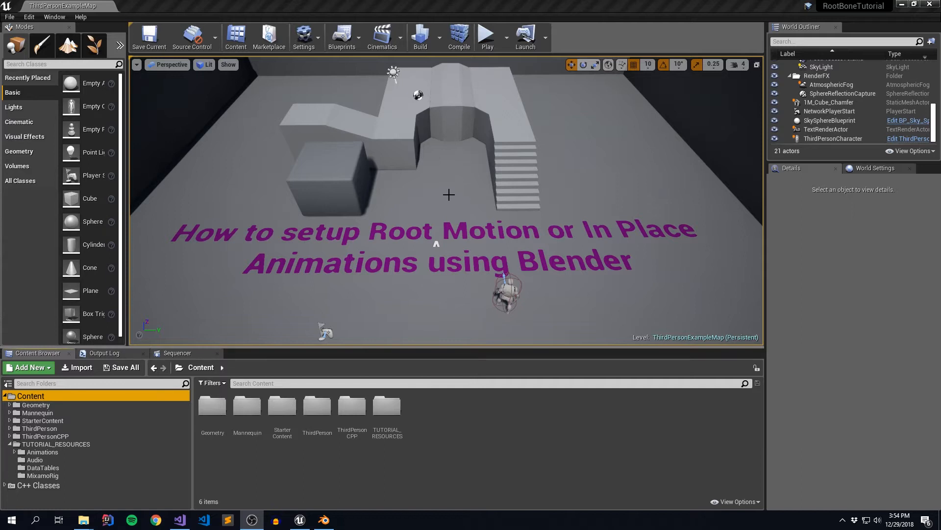
Playtest the level, trigger the character's attack combo repeatedly to watch how the animations move it, and end the play session
{"action": "left_click", "coordinate": [487, 40]}
{"action": "left_click", "coordinate": [446, 197]}
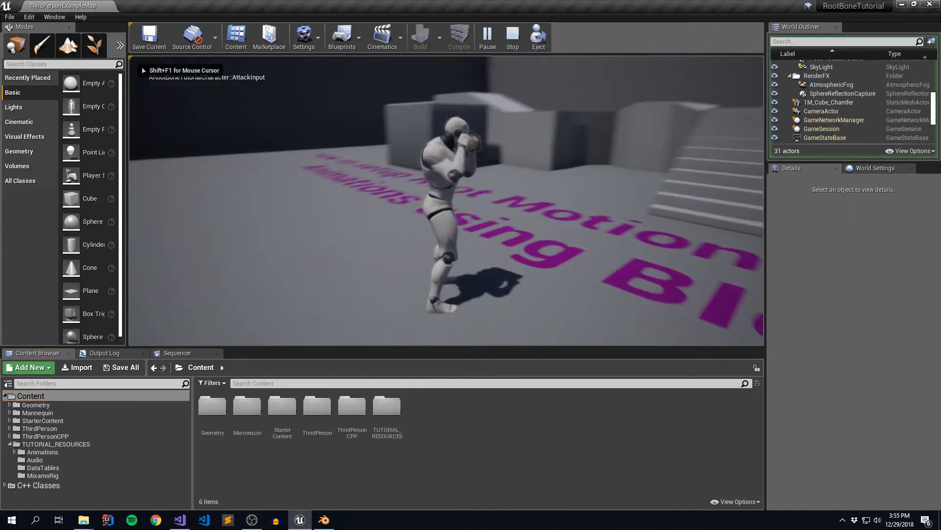
{"action": "left_click", "coordinate": [446, 200]}
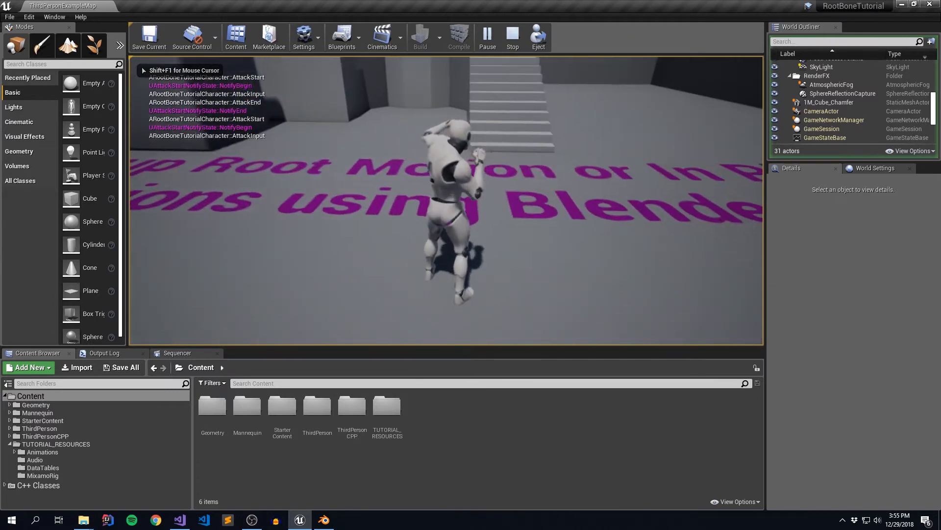
{"action": "left_click", "coordinate": [446, 197]}
{"action": "left_click", "coordinate": [446, 196]}
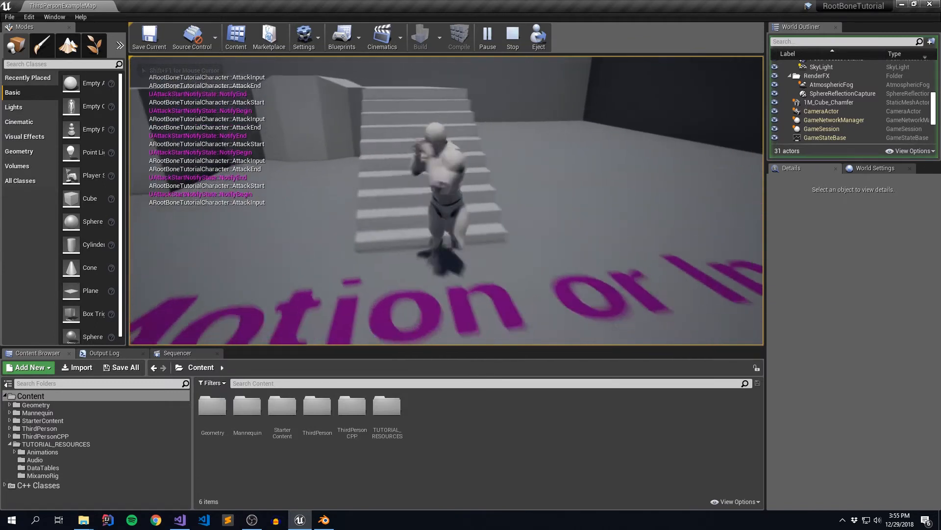
{"action": "left_click", "coordinate": [446, 200]}
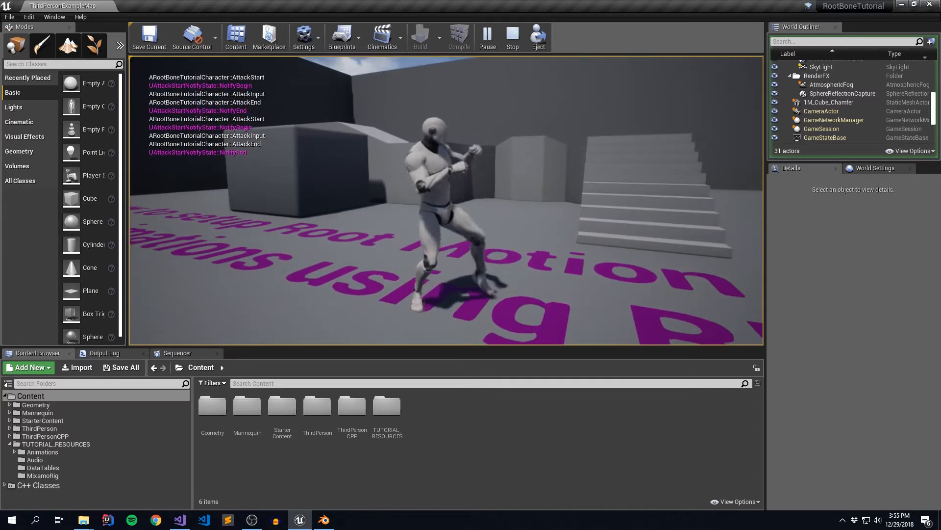
{"action": "left_click", "coordinate": [446, 200]}
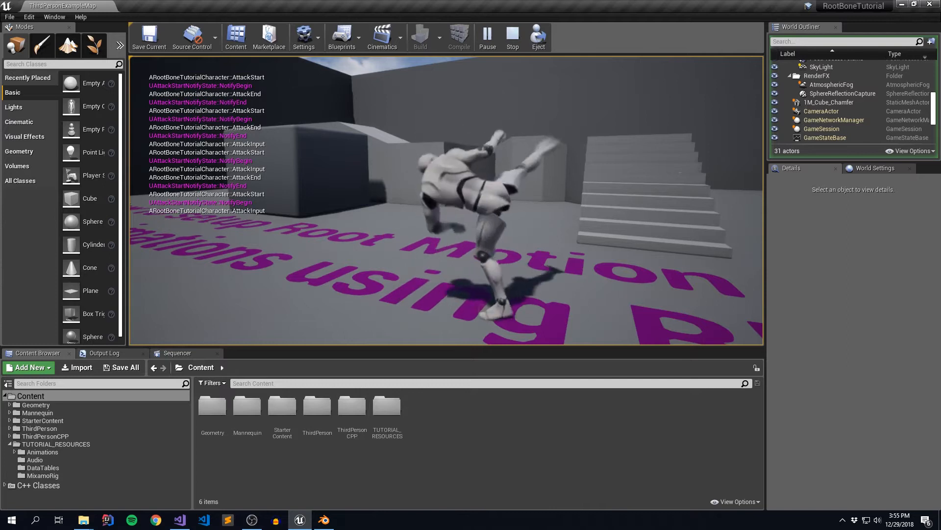
{"action": "left_click", "coordinate": [446, 200]}
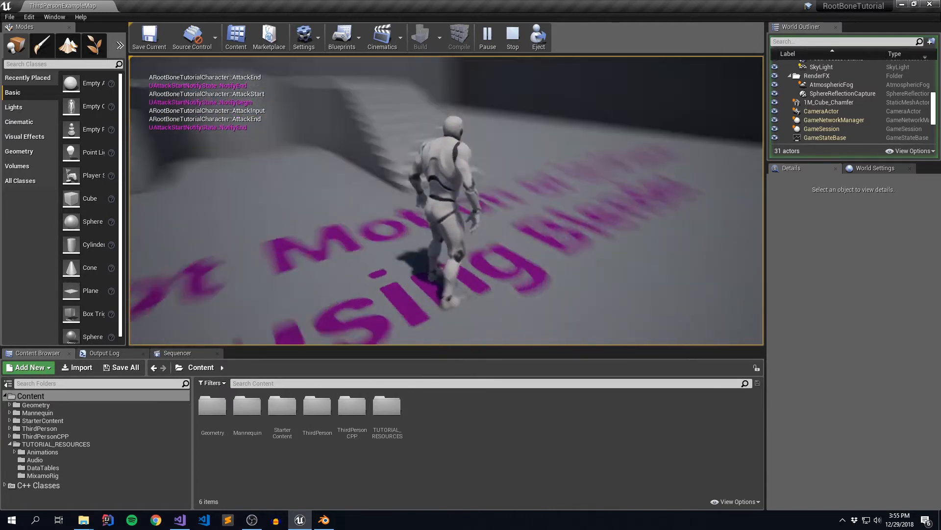
{"action": "left_click", "coordinate": [446, 200]}
{"action": "left_click", "coordinate": [446, 200]}
{"action": "left_click", "coordinate": [446, 200]}
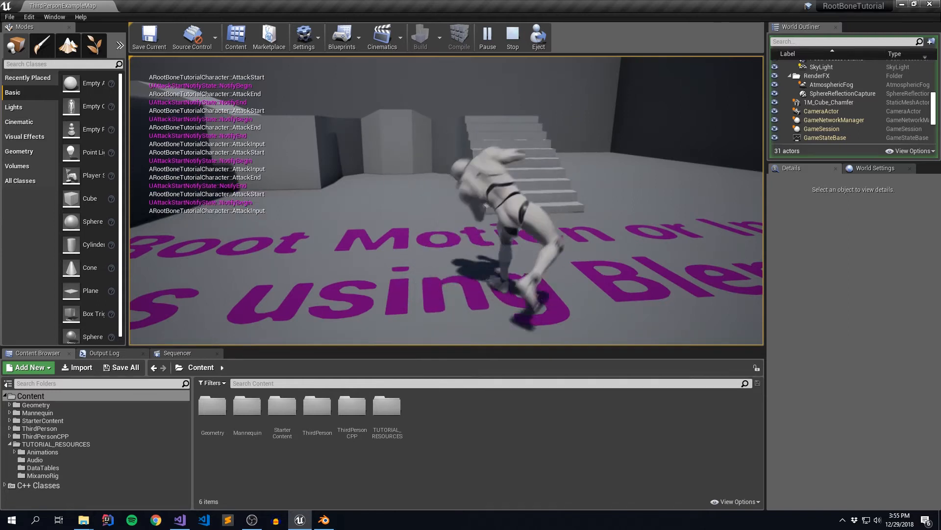
{"action": "left_click", "coordinate": [446, 200]}
{"action": "left_click", "coordinate": [447, 200]}
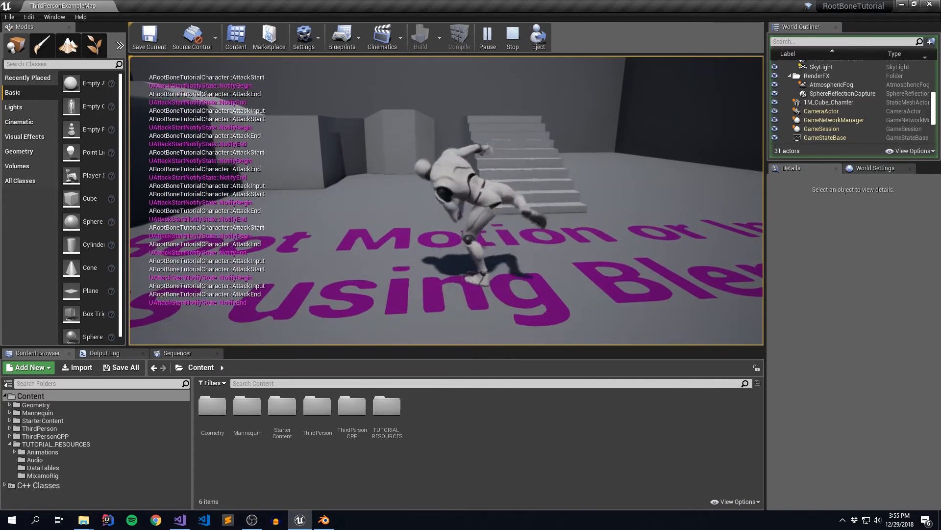
{"action": "left_click", "coordinate": [446, 200]}
{"action": "left_click", "coordinate": [446, 200]}
{"action": "left_click", "coordinate": [446, 200]}
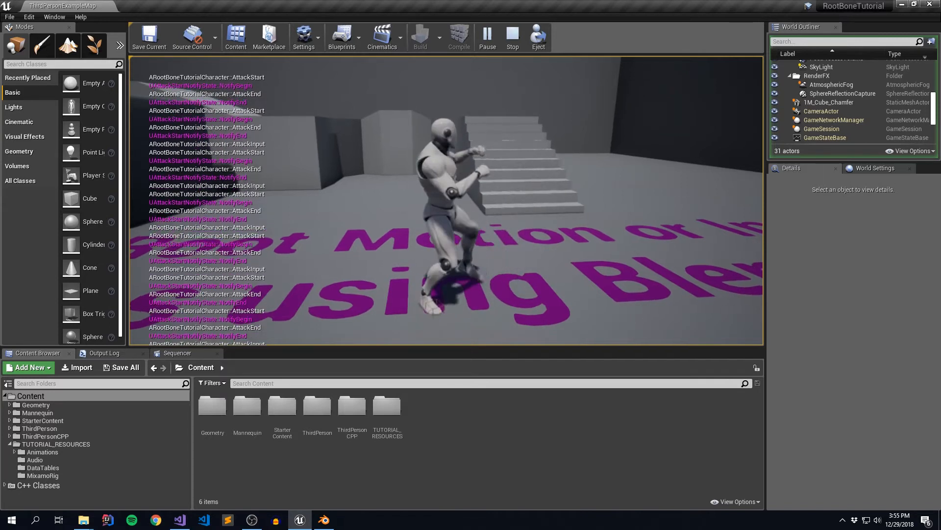
{"action": "left_click", "coordinate": [446, 200]}
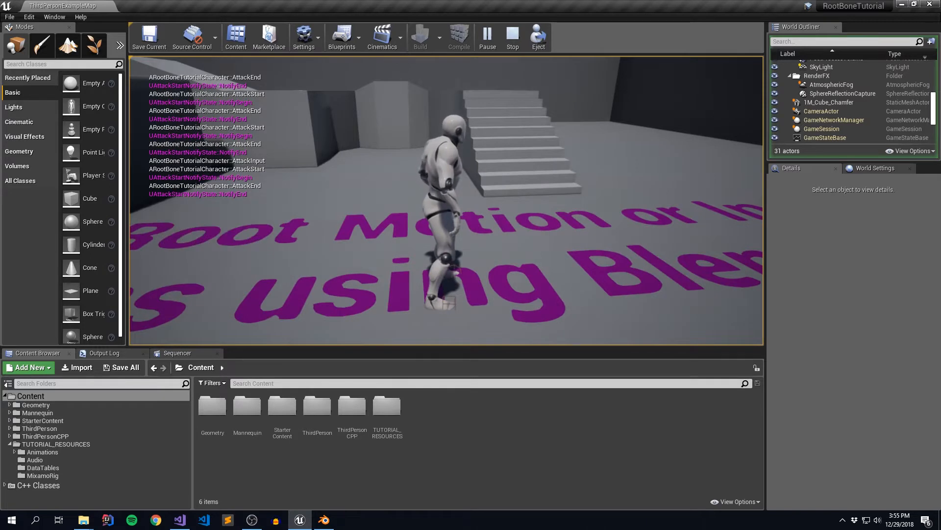
{"action": "key", "text": "Escape"}
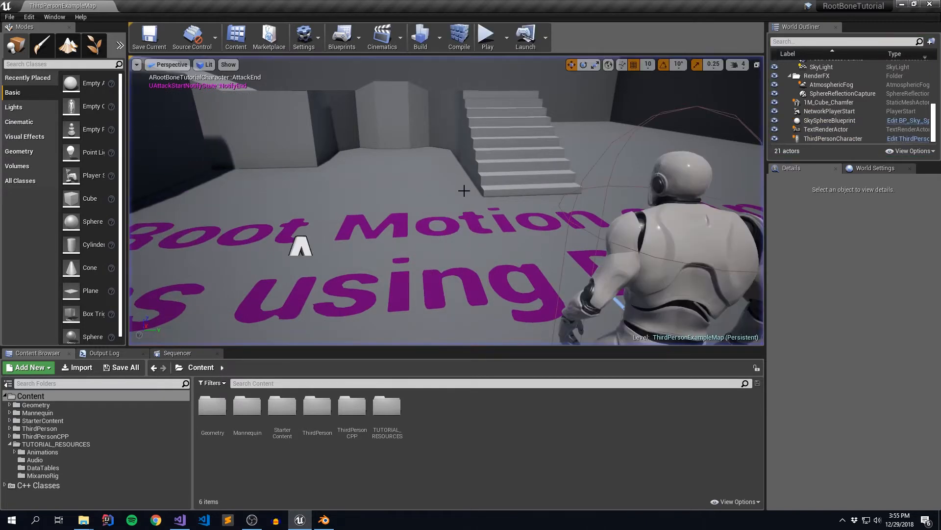
Open the ThirdPersonCharacter blueprint from the ThirdPersonCPP folder and select its CapsuleComponent
{"action": "left_click", "coordinate": [54, 436]}
{"action": "left_click", "coordinate": [209, 416]}
{"action": "double_click", "coordinate": [210, 415]}
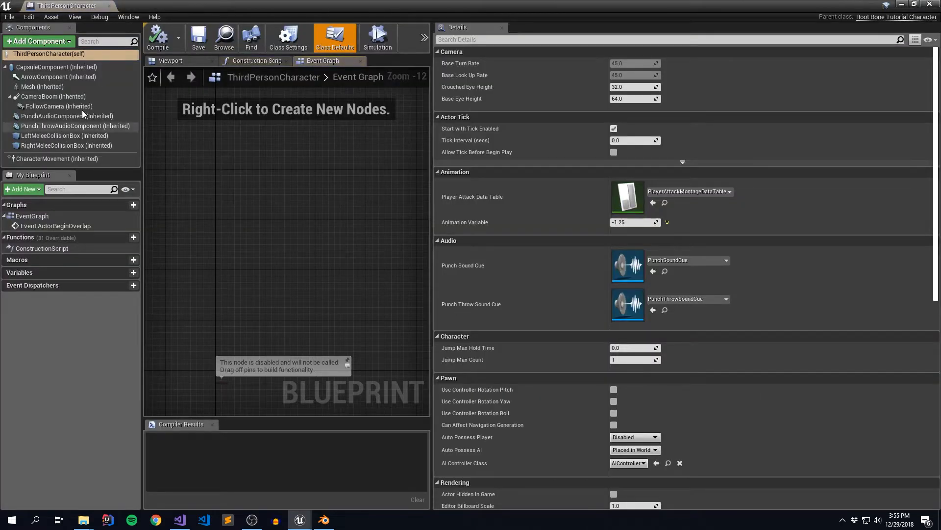
{"action": "left_click", "coordinate": [55, 67]}
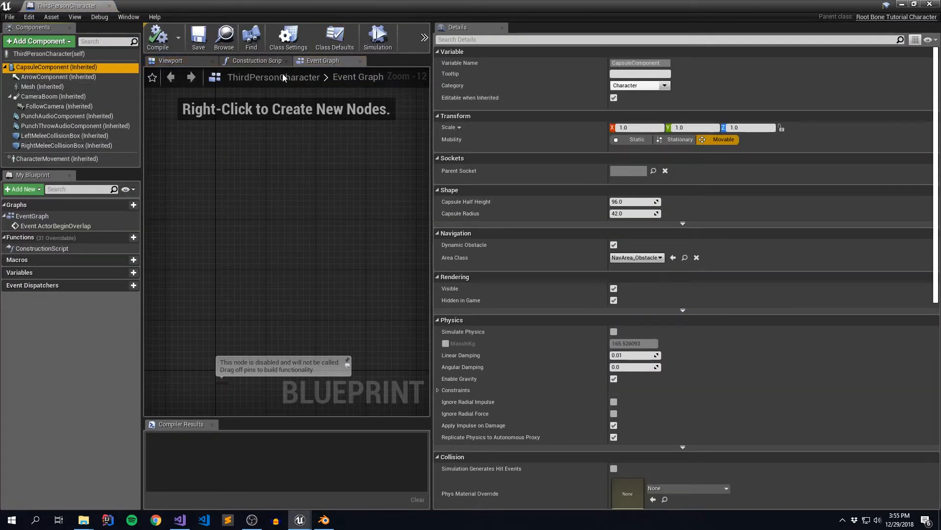
{"action": "left_click", "coordinate": [485, 40]}
{"action": "type", "text": "visi"}
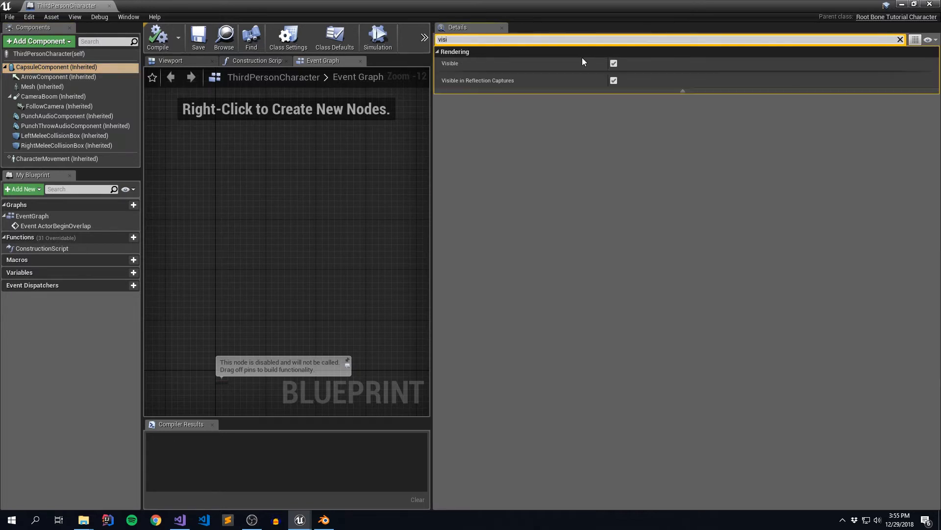
{"action": "left_click", "coordinate": [614, 64]}
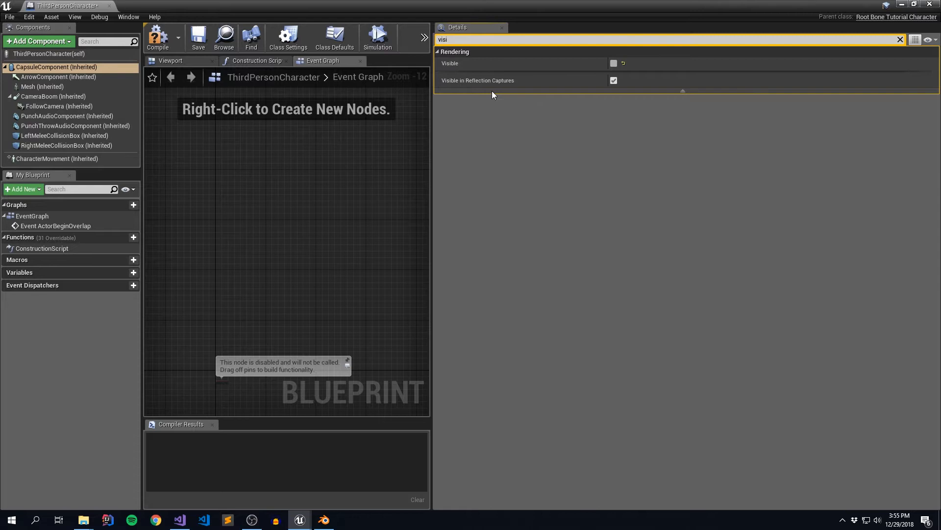
{"action": "left_click", "coordinate": [614, 63]}
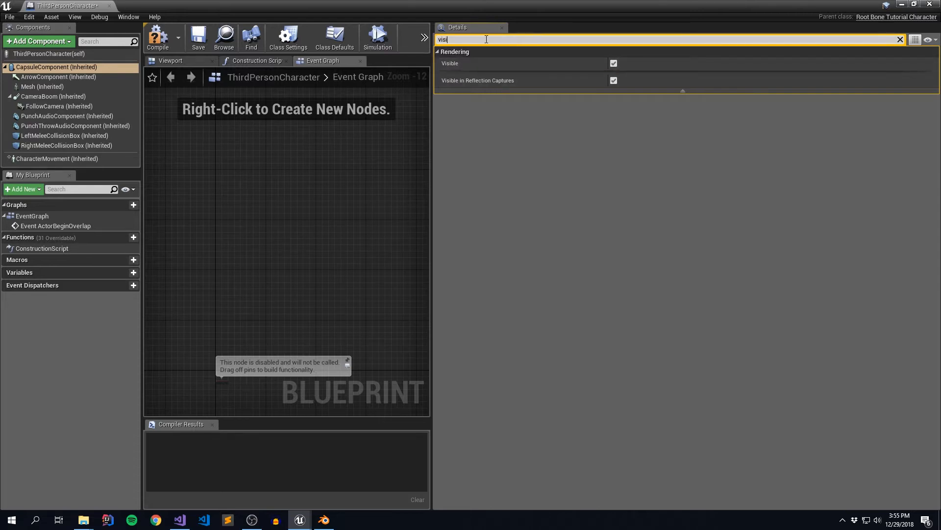
{"action": "key", "text": "BackSpace"}
{"action": "key", "text": "BackSpace"}
{"action": "key", "text": "BackSpace"}
{"action": "key", "text": "BackSpace"}
Find the CapsuleComponent's "hidden" property, turn off Hidden in Game, and compile the blueprint
{"action": "type", "text": "hidden"}
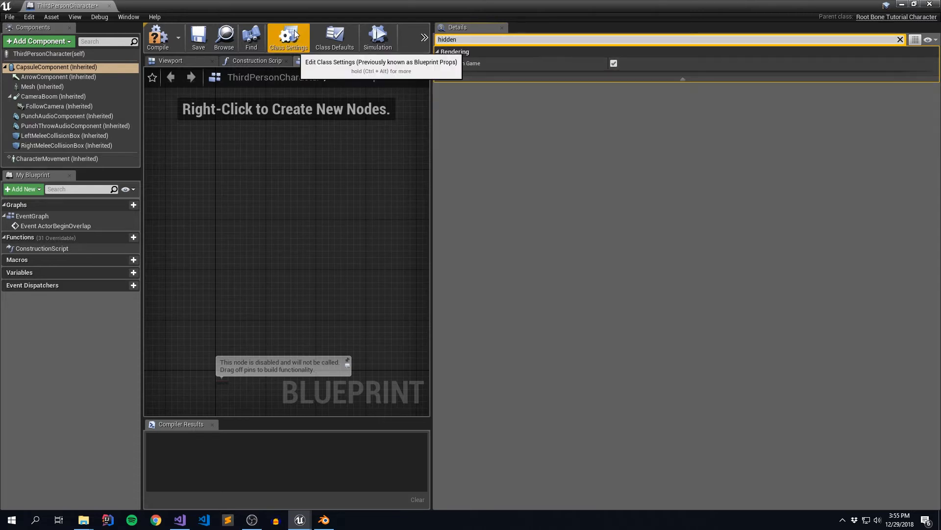
{"action": "left_click", "coordinate": [614, 63]}
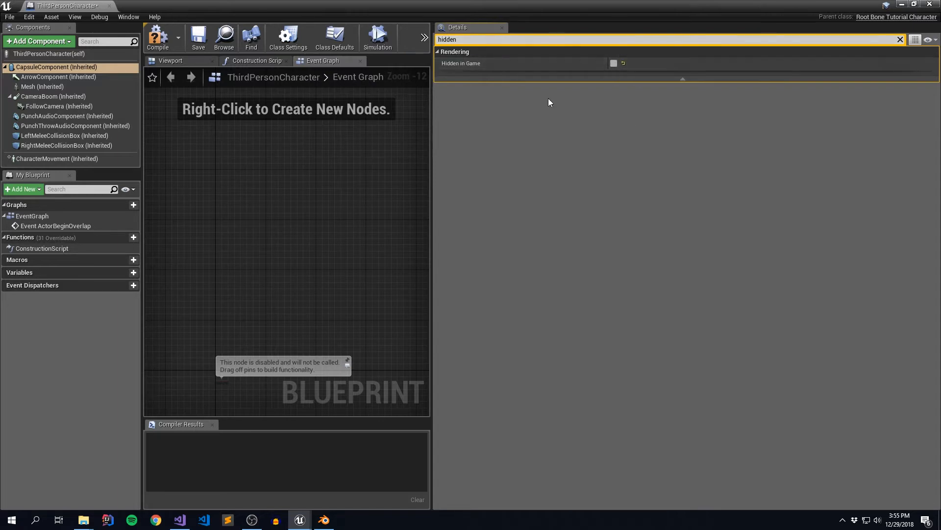
{"action": "left_click", "coordinate": [160, 41]}
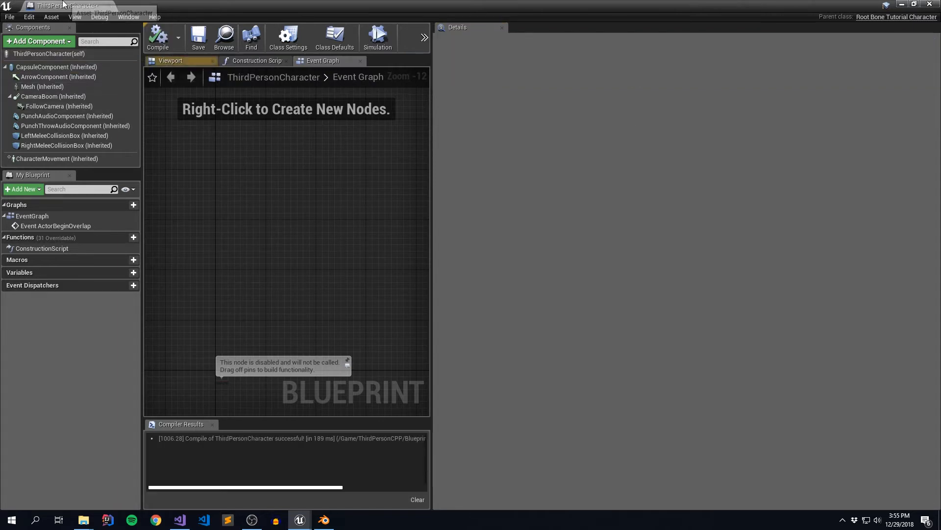
Dock the ThirdPersonCharacter blueprint editor beside the ThirdPersonExampleMap level and return to the level
{"action": "left_click_drag", "start_coordinate": [61, 4], "coordinate": [160, 6]}
{"action": "left_click", "coordinate": [64, 5]}
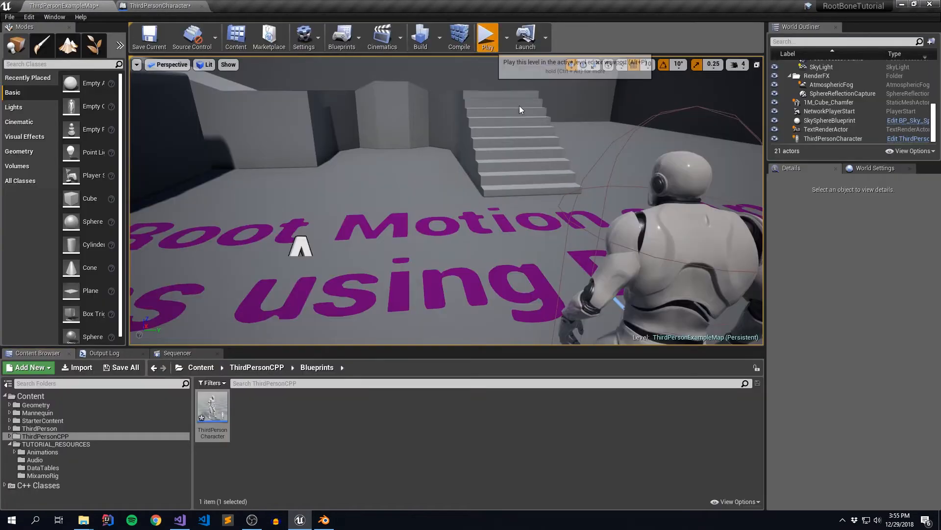
Playtest the level and trigger repeated attacks from an overhead view to compare the character's movement with its collision capsule
{"action": "left_click", "coordinate": [487, 37]}
{"action": "left_click", "coordinate": [530, 167]}
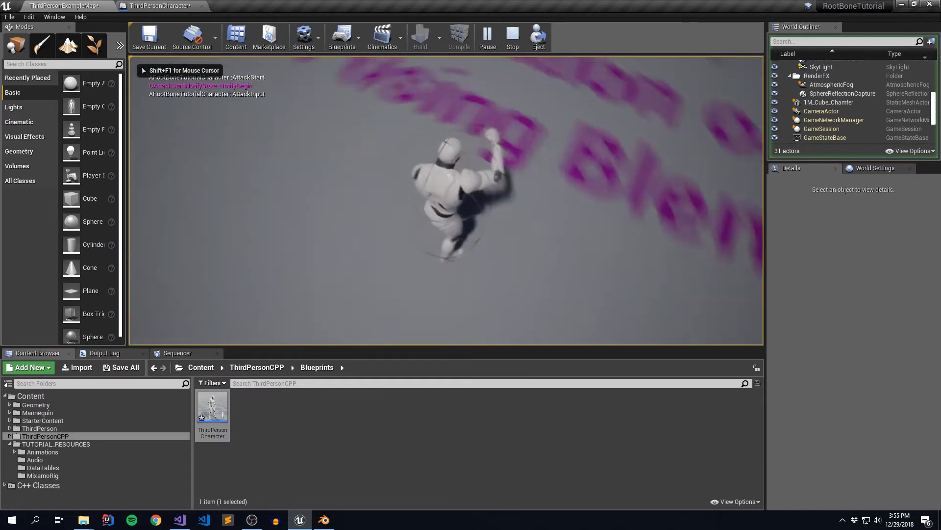
{"action": "left_click", "coordinate": [530, 167]}
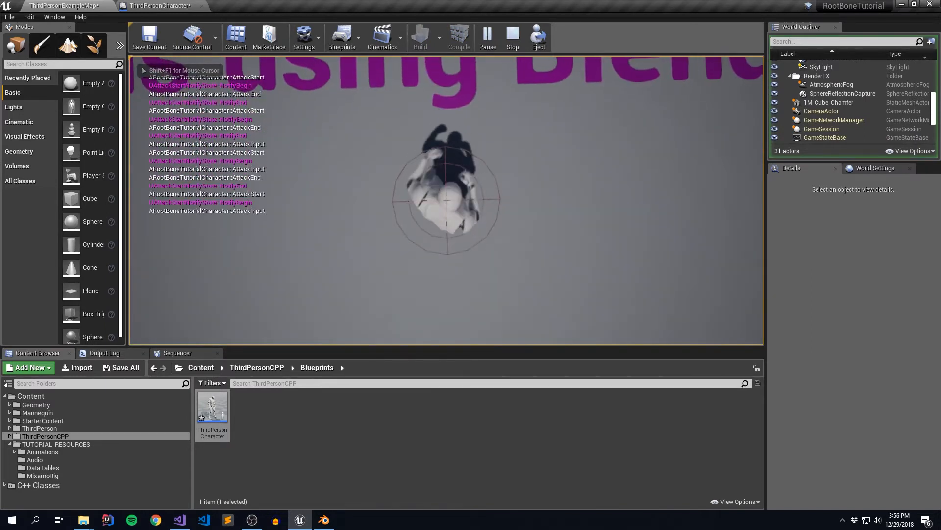
{"action": "left_click", "coordinate": [530, 167]}
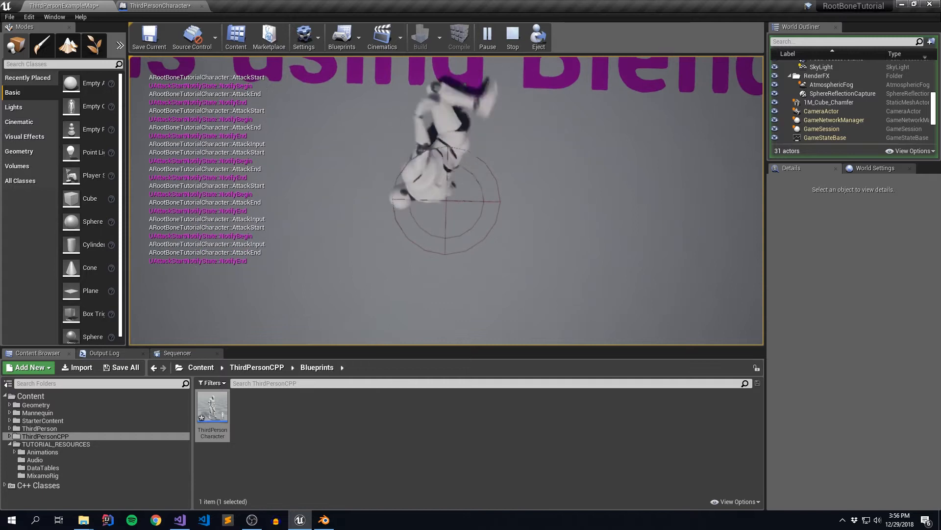
{"action": "left_click", "coordinate": [530, 168]}
{"action": "left_click", "coordinate": [530, 168]}
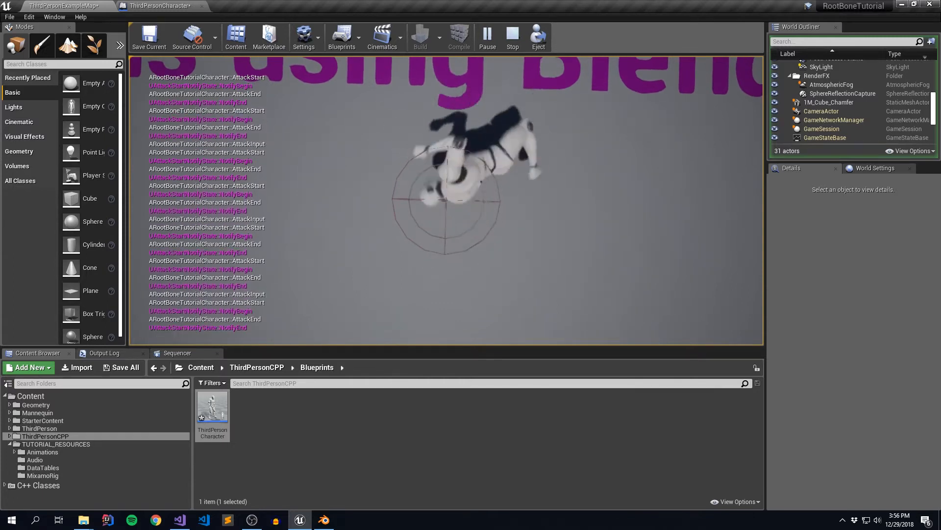
{"action": "left_click", "coordinate": [530, 168]}
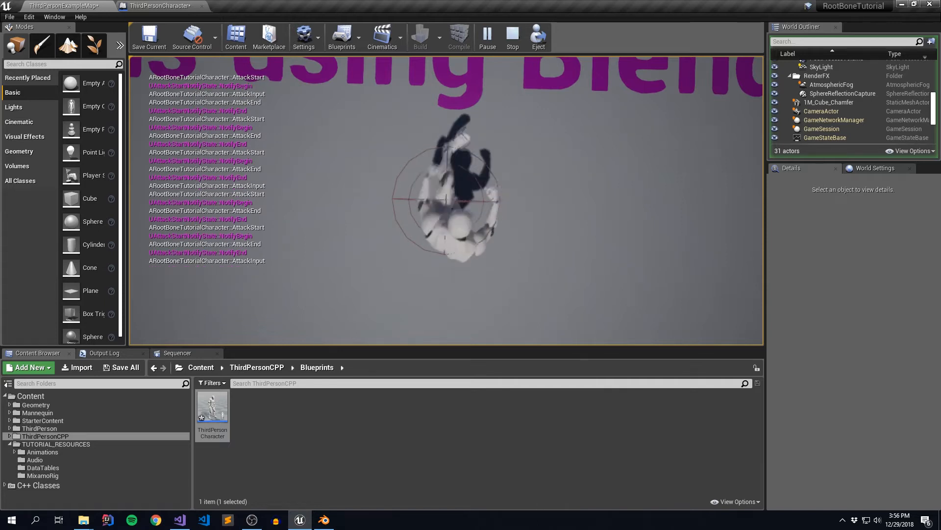
{"action": "left_click", "coordinate": [530, 167]}
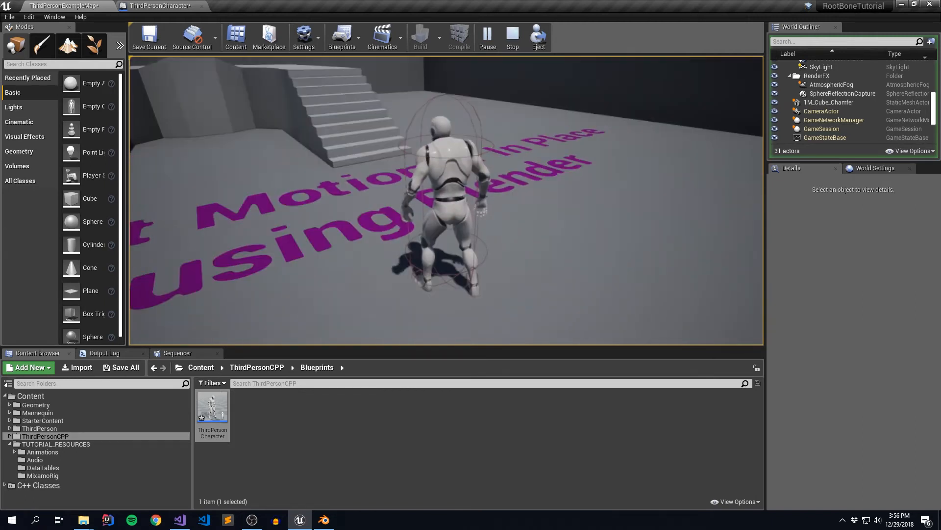
Alternate attacks with running backward and forward to check how the character's mesh and capsule behave between animations
{"action": "left_click", "coordinate": [446, 201]}
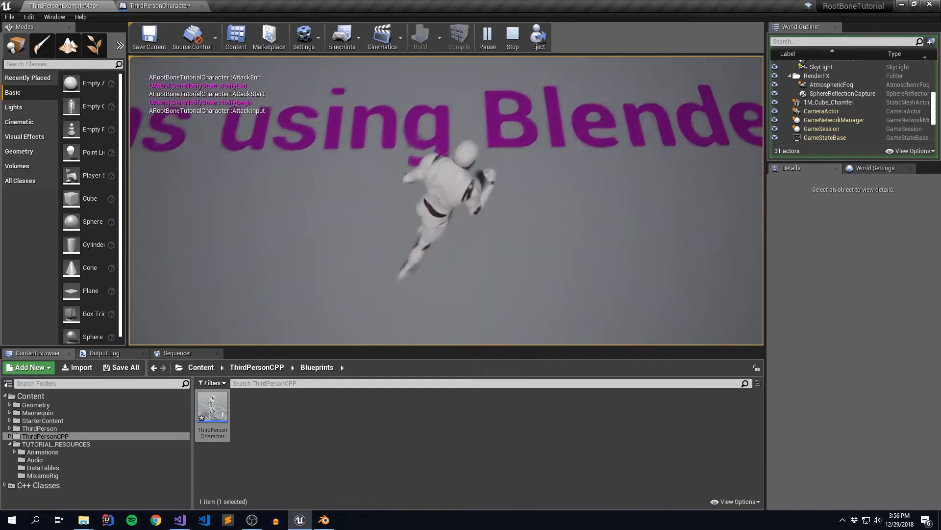
{"action": "key", "text": "s"}
{"action": "key", "text": "w"}
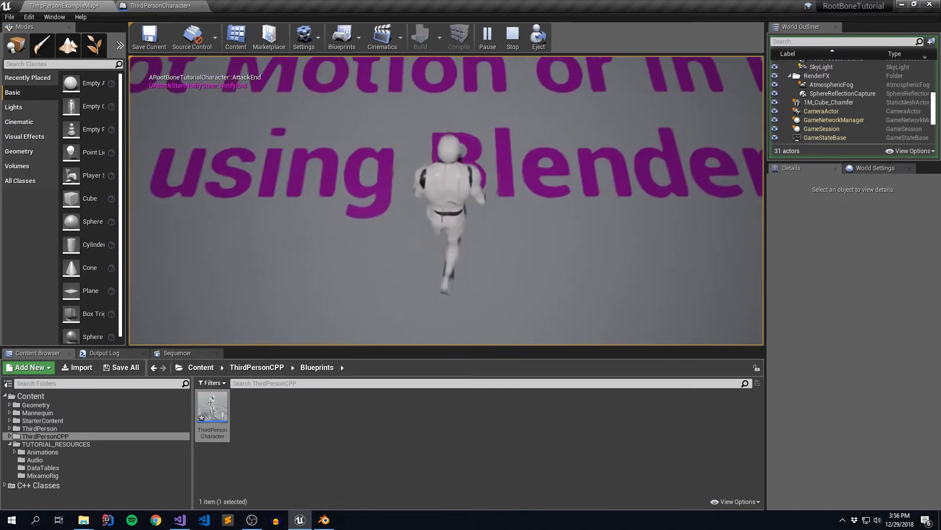
{"action": "key", "text": "s"}
{"action": "key", "text": "w"}
{"action": "left_click", "coordinate": [447, 201]}
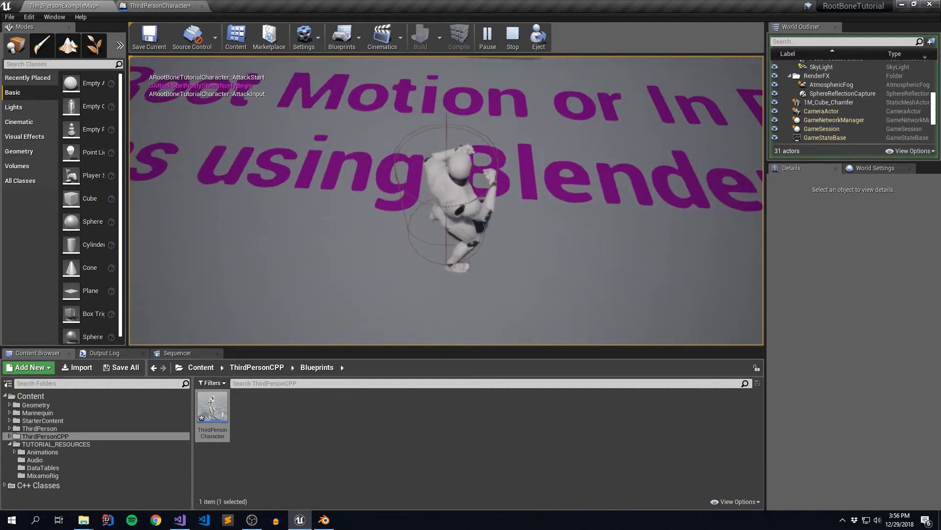
{"action": "key", "text": "s"}
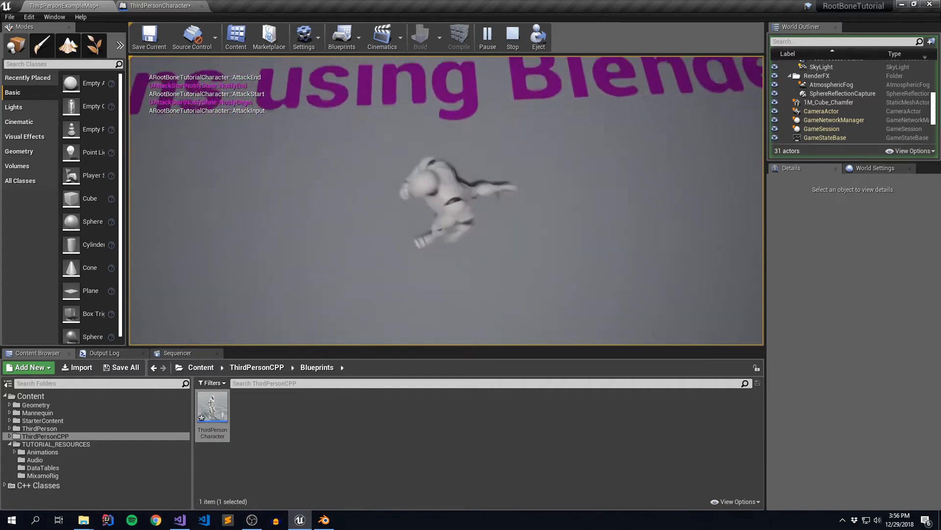
{"action": "key", "text": "w"}
{"action": "left_click", "coordinate": [447, 200]}
{"action": "left_click", "coordinate": [446, 200]}
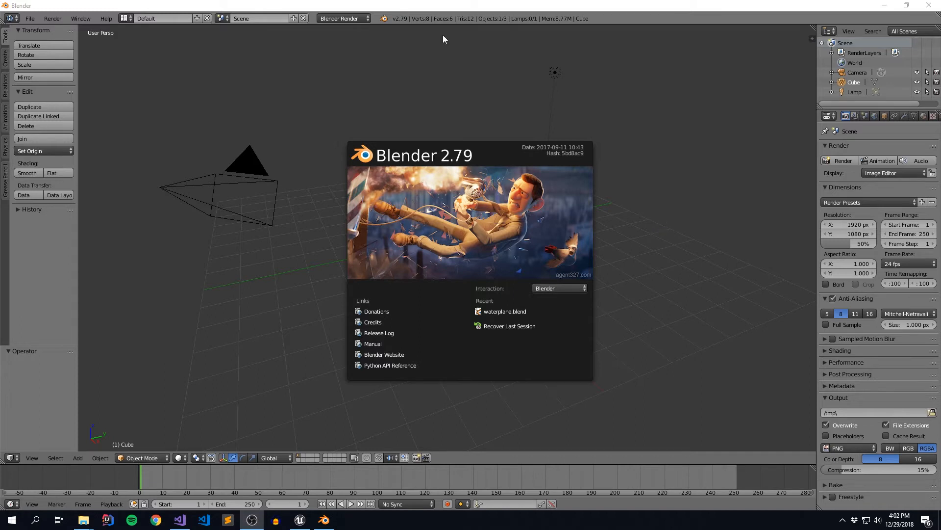
Switch to Blender, dismiss the splash screen, and delete the default cube from the scene
{"action": "left_click", "coordinate": [295, 128]}
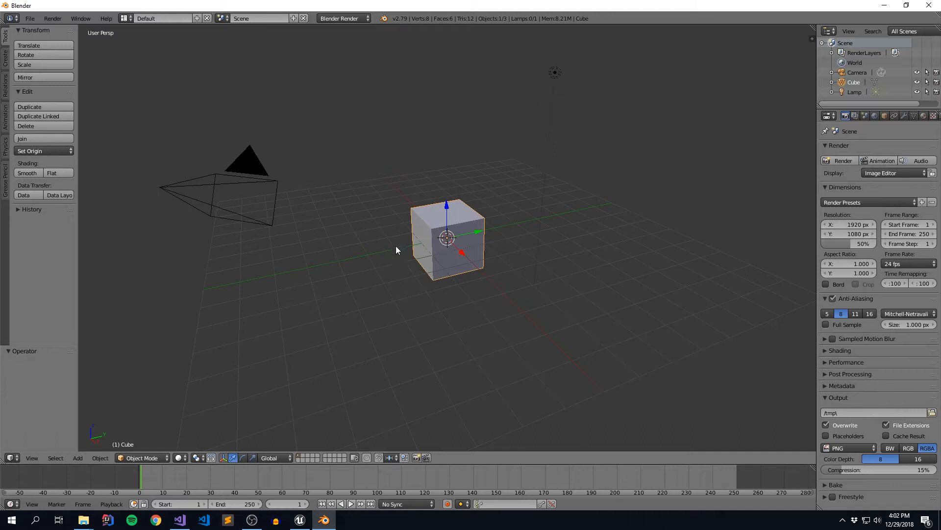
{"action": "key", "text": "x"}
{"action": "left_click", "coordinate": [426, 229]}
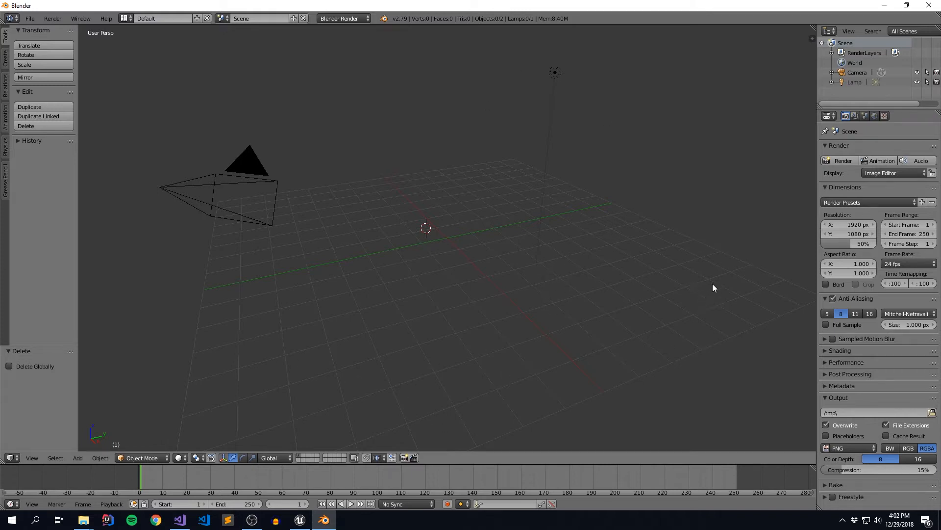
Set the scene's length units to Metric with a unit scale of 0.01
{"action": "left_click", "coordinate": [866, 116]}
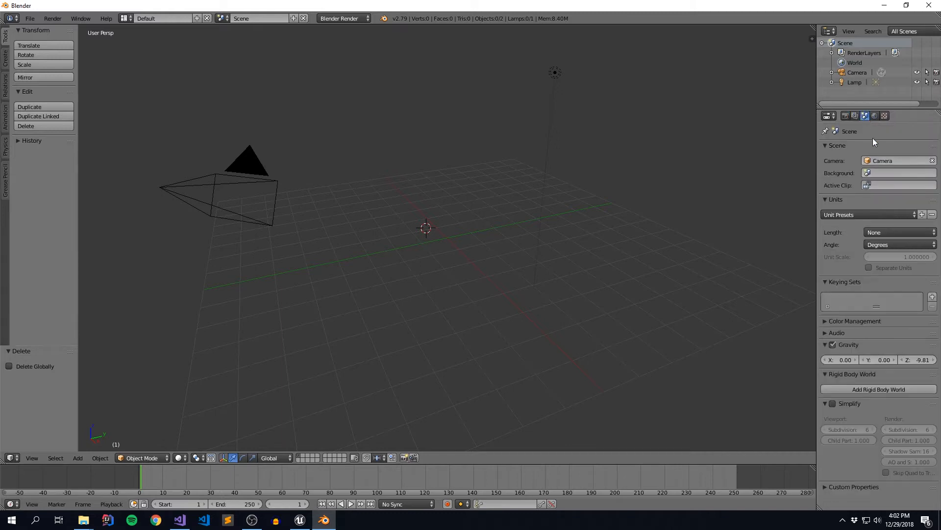
{"action": "left_click", "coordinate": [893, 230]}
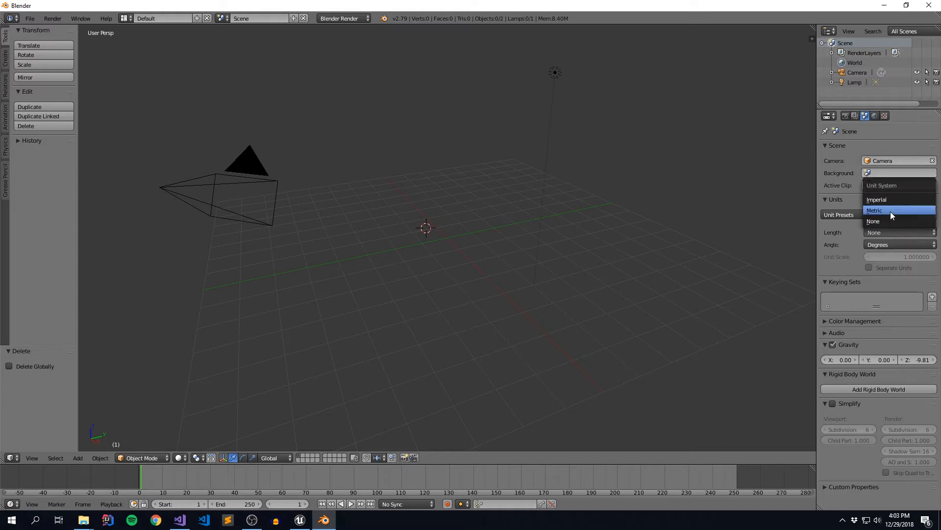
{"action": "left_click", "coordinate": [890, 211]}
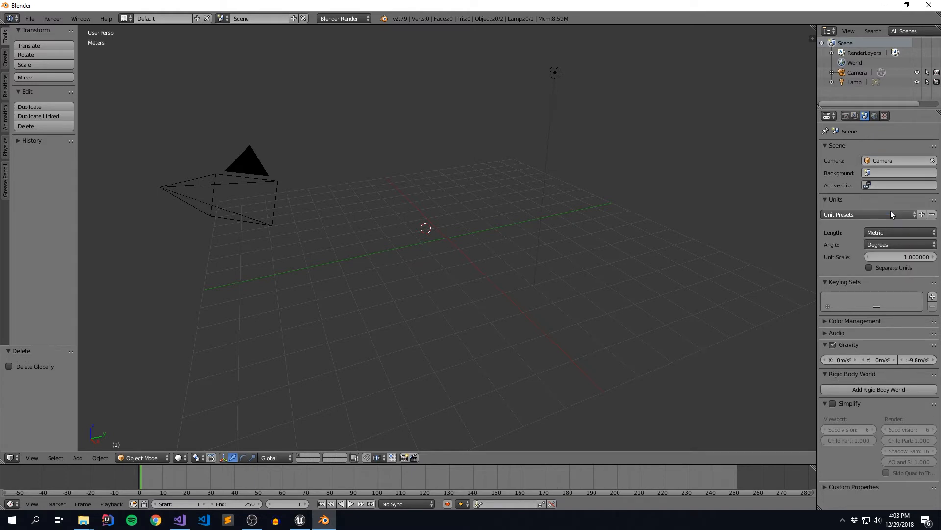
{"action": "left_click", "coordinate": [911, 259]}
{"action": "type", "text": "0"}
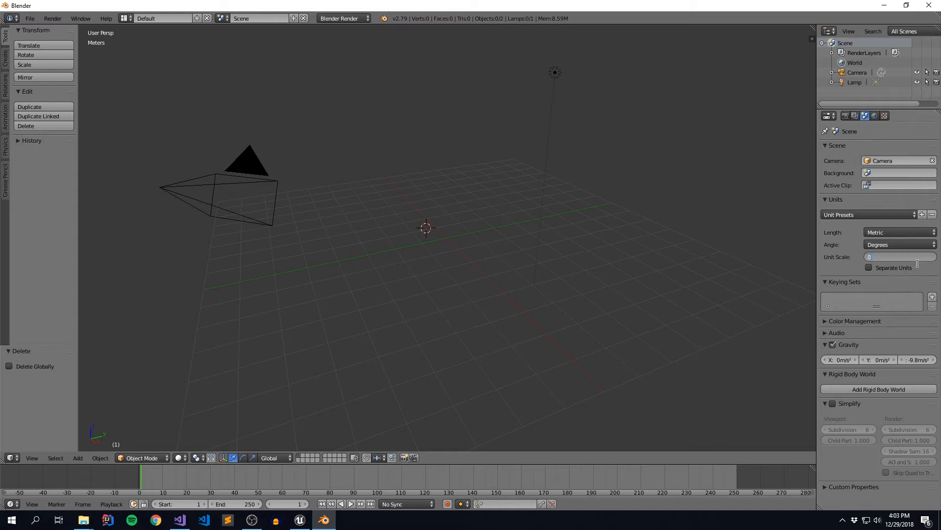
{"action": "type", "text": ".01"}
{"action": "key", "text": "Return"}
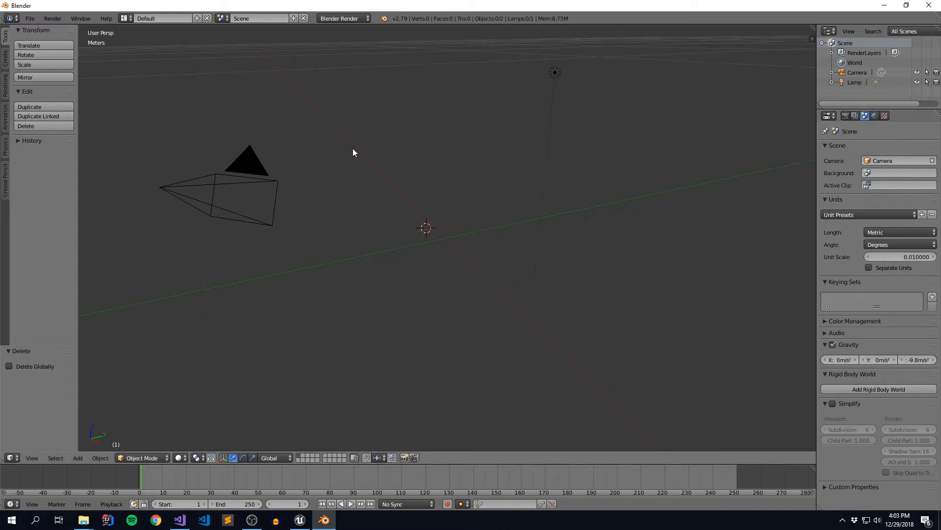
Examine the viewport grid, camera and lamp at the new unit scale from several distances and angles
{"action": "scroll", "coordinate": [447, 151], "scroll_direction": "down", "scroll_amount": 6}
{"action": "scroll", "coordinate": [449, 165], "scroll_direction": "up", "scroll_amount": 9}
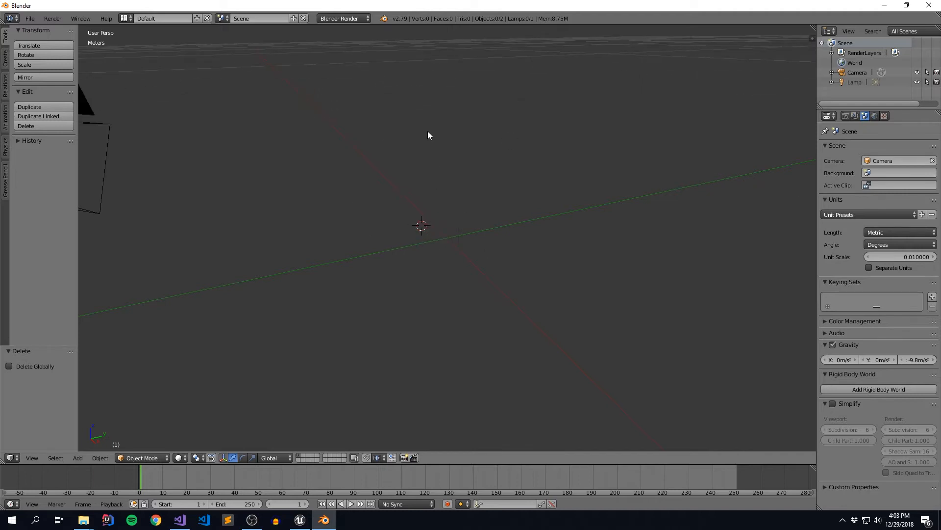
{"action": "scroll", "coordinate": [430, 129], "scroll_direction": "down", "scroll_amount": 5}
{"action": "middle_click_drag", "start_coordinate": [432, 128], "coordinate": [449, 242]}
{"action": "scroll", "coordinate": [439, 162], "scroll_direction": "down", "scroll_amount": 4}
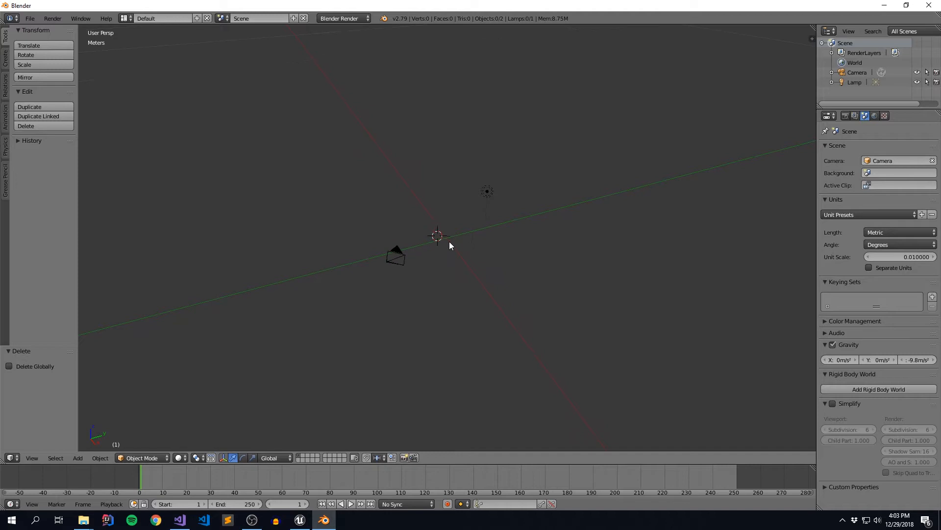
{"action": "left_click", "coordinate": [487, 192]}
{"action": "middle_click_drag", "start_coordinate": [492, 234], "coordinate": [511, 252]}
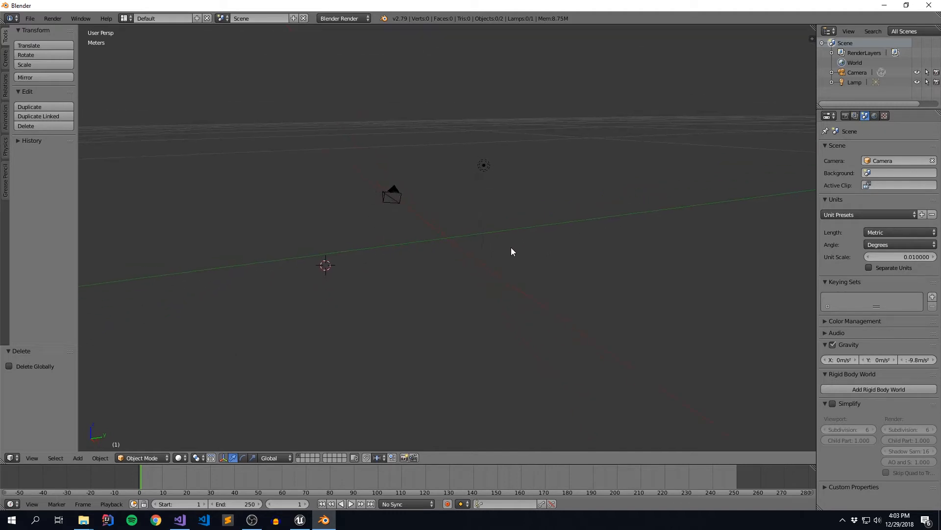
{"action": "scroll", "coordinate": [511, 251], "scroll_direction": "down", "scroll_amount": 6}
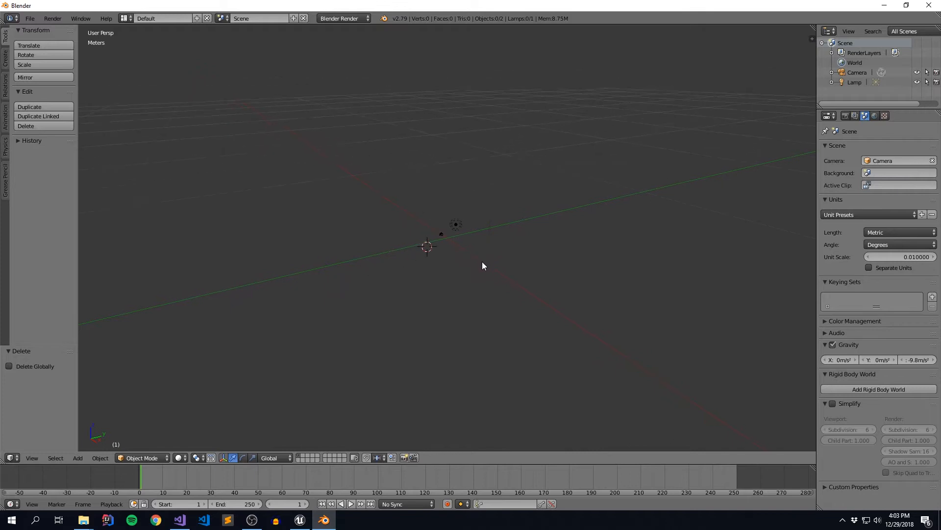
{"action": "scroll", "coordinate": [481, 261], "scroll_direction": "up", "scroll_amount": 7}
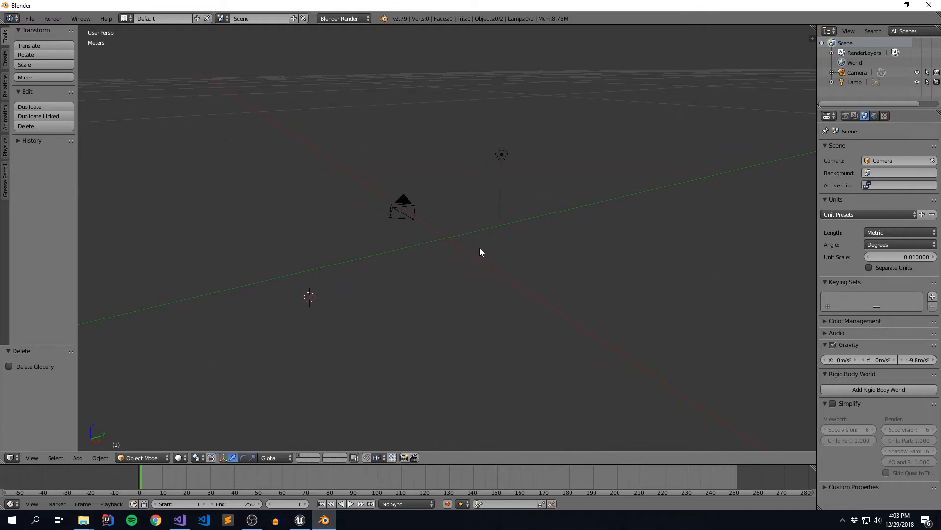
{"action": "scroll", "coordinate": [479, 248], "scroll_direction": "up", "scroll_amount": 5}
{"action": "scroll", "coordinate": [472, 248], "scroll_direction": "down", "scroll_amount": 9}
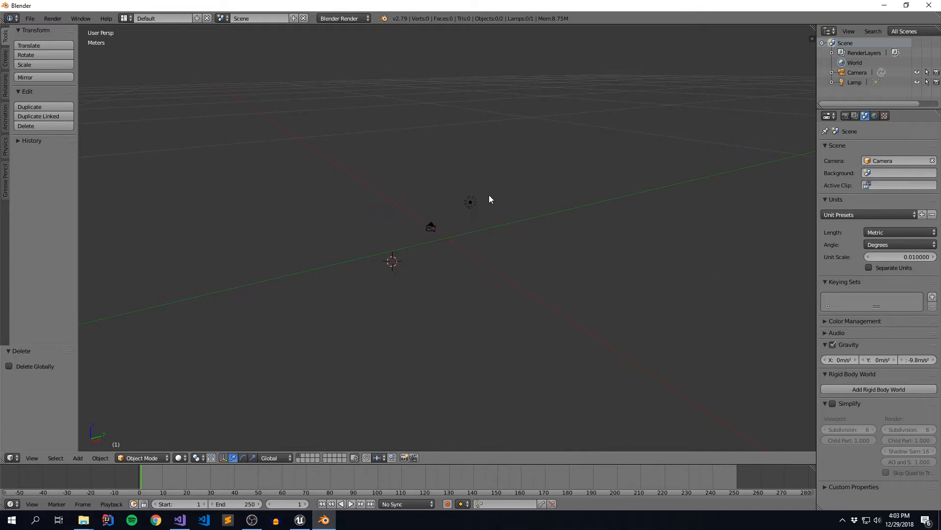
{"action": "mouse_move", "coordinate": [489, 199]}
{"action": "middle_mouse_down"}
{"action": "mouse_move", "coordinate": [500, 206]}
{"action": "mouse_move", "coordinate": [473, 221]}
{"action": "mouse_move", "coordinate": [490, 208]}
{"action": "mouse_move", "coordinate": [498, 218]}
{"action": "mouse_move", "coordinate": [485, 215]}
{"action": "mouse_move", "coordinate": [495, 215]}
{"action": "middle_mouse_up"}
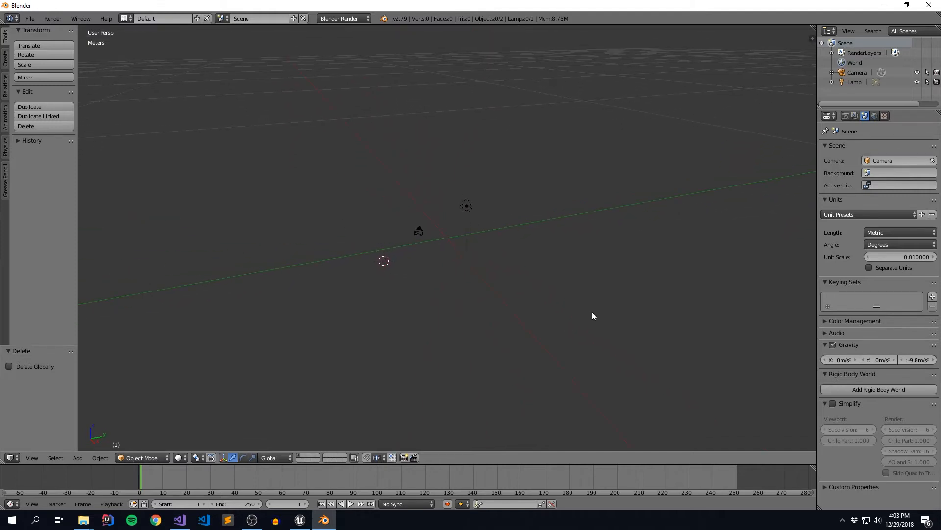
Save the current scene as the startup file and create a new file from it
{"action": "left_click", "coordinate": [33, 20]}
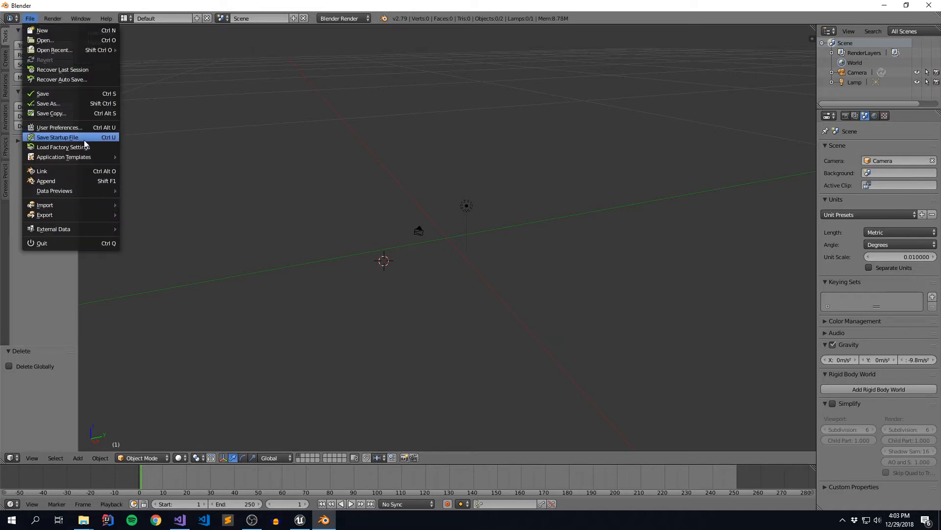
{"action": "left_click", "coordinate": [99, 136]}
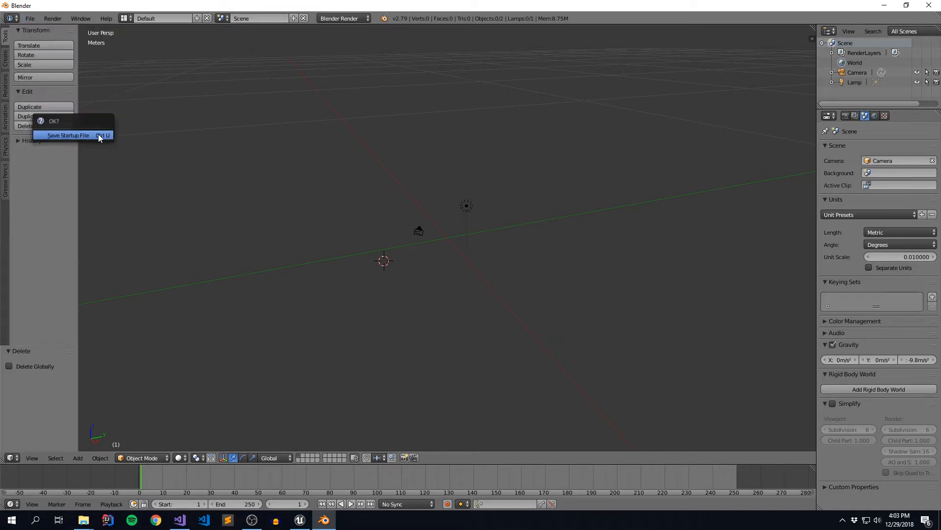
{"action": "left_click", "coordinate": [98, 136]}
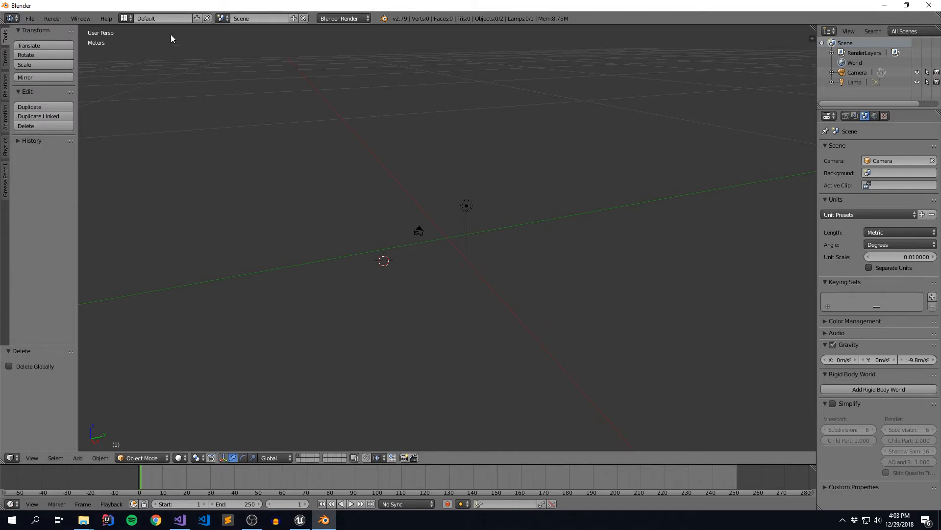
{"action": "left_click", "coordinate": [30, 18]}
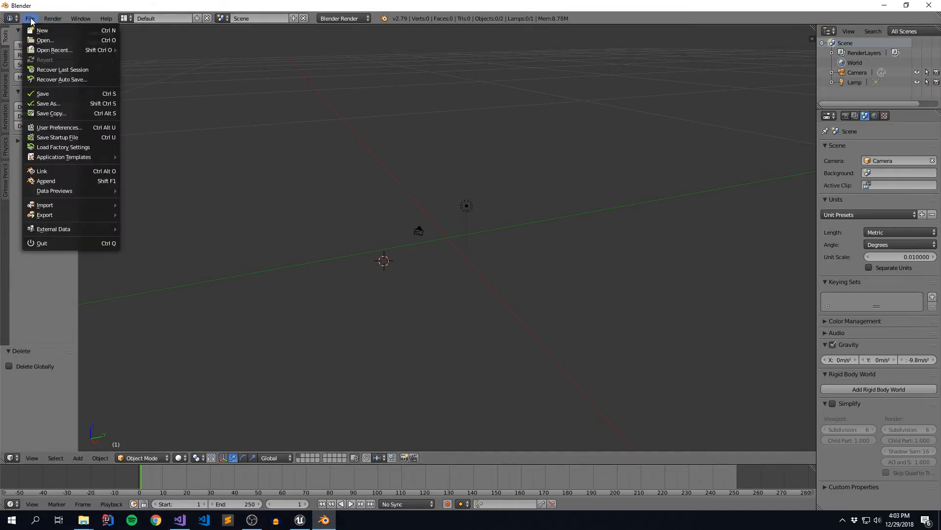
{"action": "left_click", "coordinate": [54, 30]}
{"action": "left_click", "coordinate": [62, 38]}
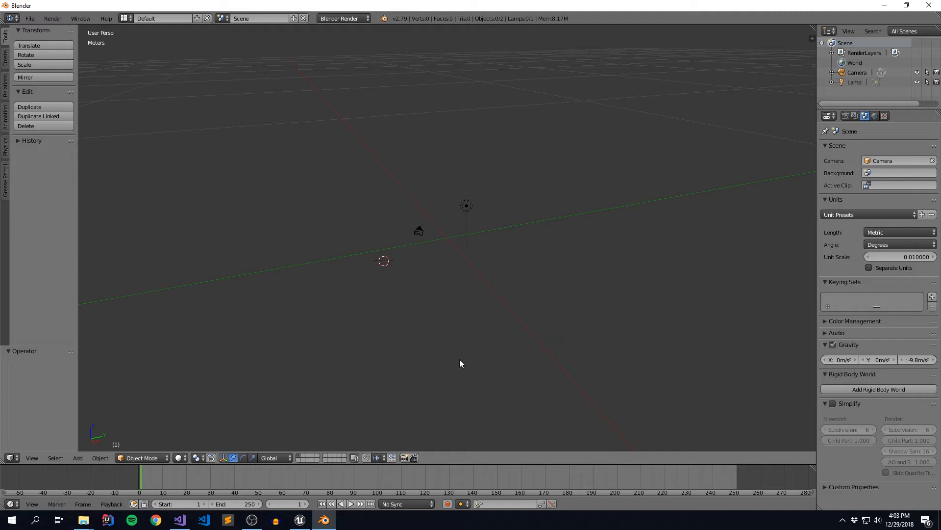
Import kachujin_g_rosales_tpose.fbx from the RootBoneTutorial folder as FBX and bring the whole character into view
{"action": "left_click", "coordinate": [29, 22]}
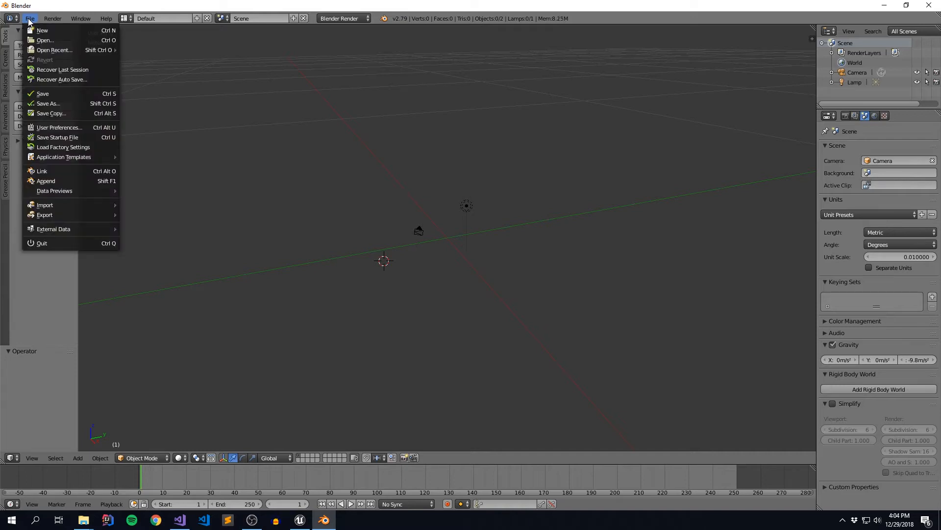
{"action": "mouse_move", "coordinate": [79, 206]}
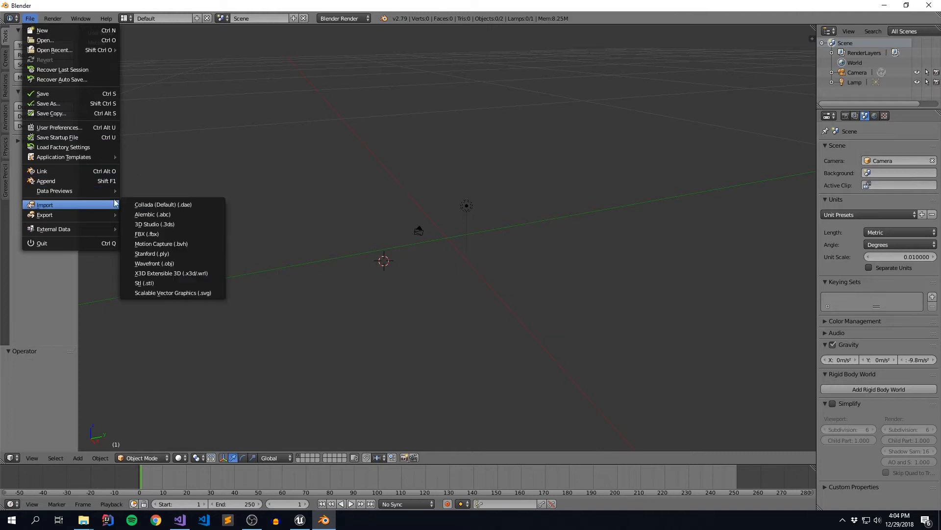
{"action": "left_click", "coordinate": [172, 234]}
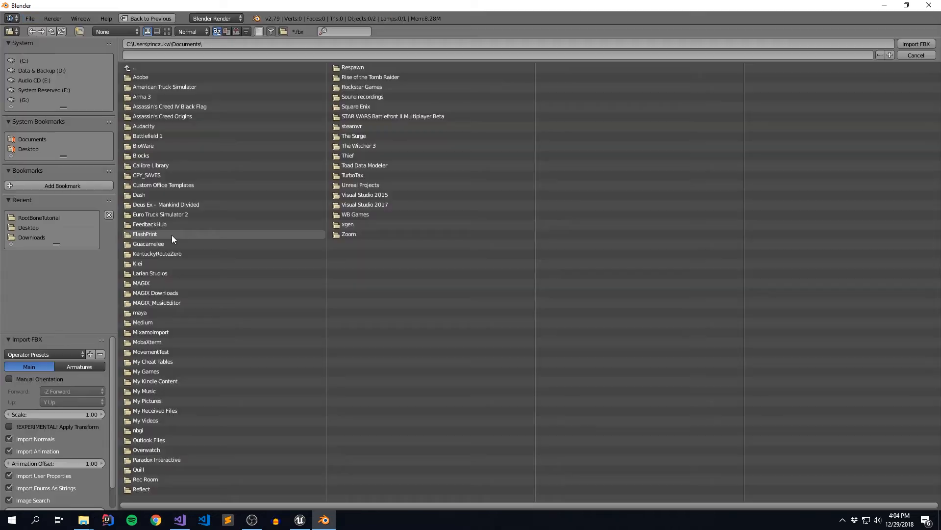
{"action": "left_click", "coordinate": [44, 217]}
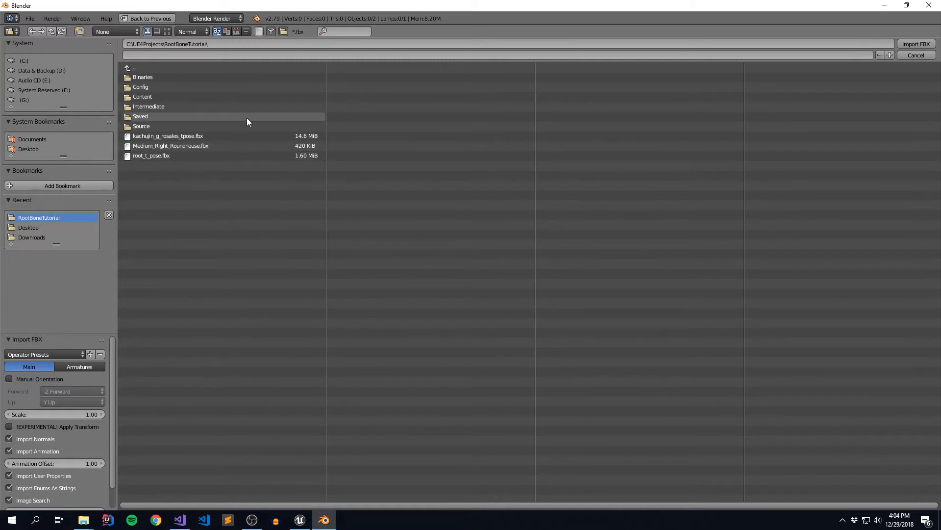
{"action": "left_click", "coordinate": [271, 137]}
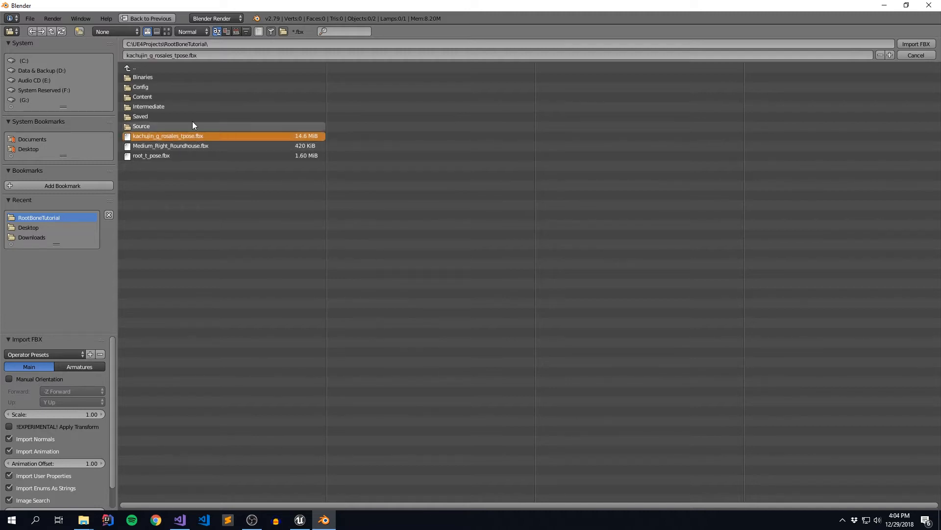
{"action": "double_click", "coordinate": [220, 136]}
{"action": "scroll", "coordinate": [369, 115], "scroll_direction": "down", "scroll_amount": 5}
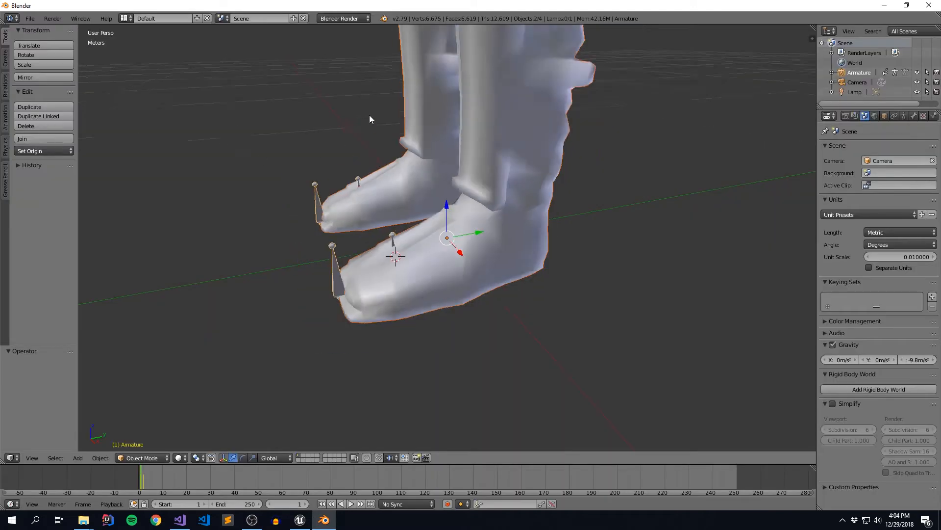
{"action": "middle_click_drag", "start_coordinate": [372, 117], "coordinate": [496, 144]}
{"action": "scroll", "coordinate": [468, 78], "scroll_direction": "down", "scroll_amount": 4}
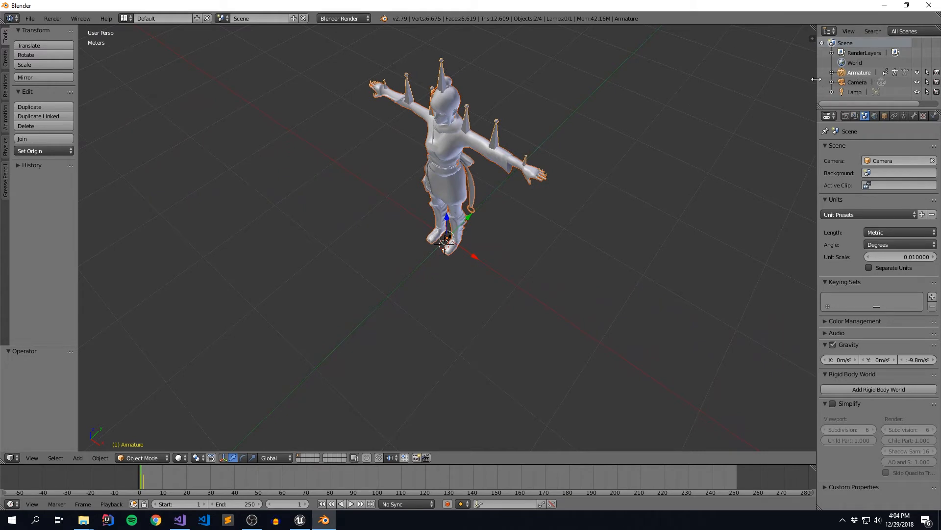
Enlarge the outliner and examine the imported Armature's hierarchy down to the bones below Hips
{"action": "left_click_drag", "start_coordinate": [817, 79], "coordinate": [791, 80]}
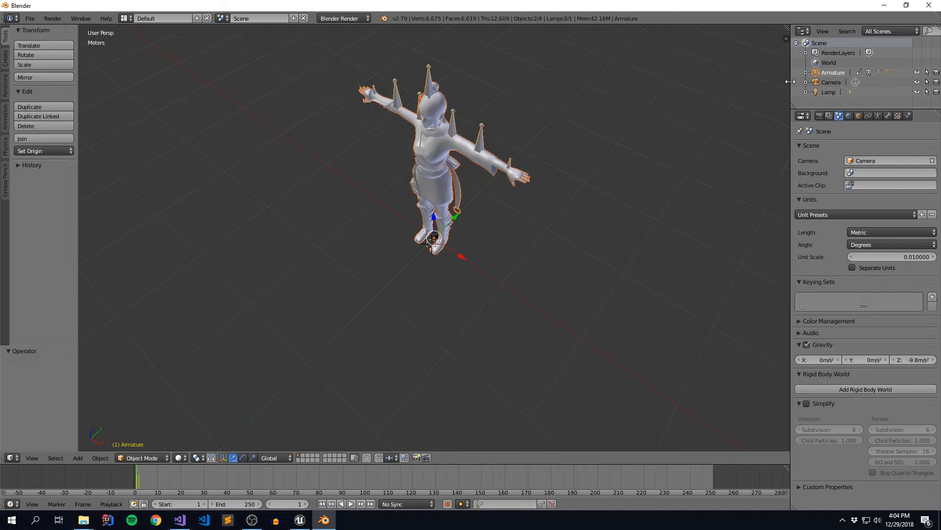
{"action": "left_click", "coordinate": [832, 74]}
{"action": "left_click", "coordinate": [805, 72]}
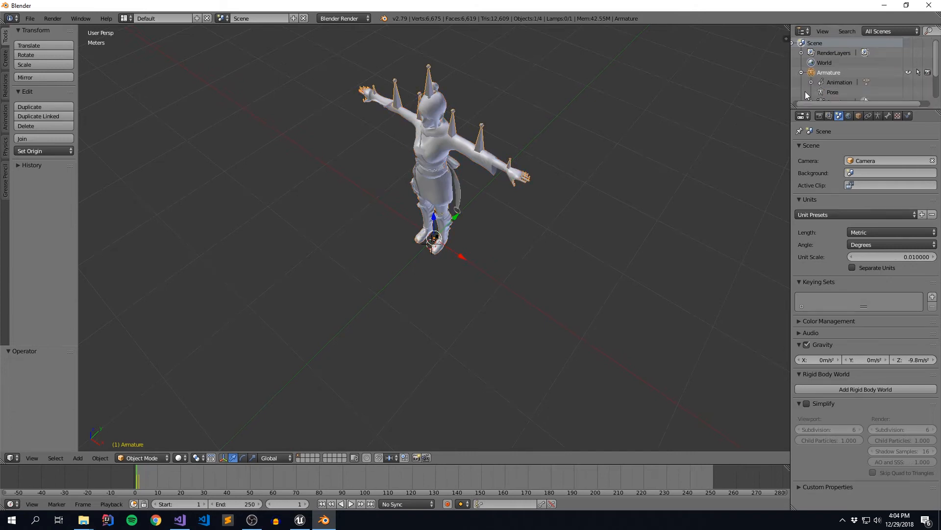
{"action": "left_click_drag", "start_coordinate": [819, 109], "coordinate": [828, 186]}
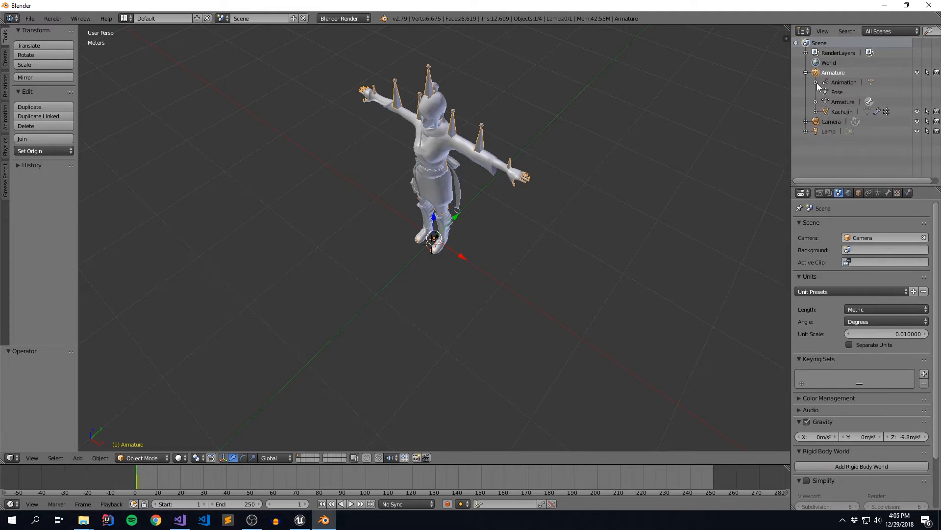
{"action": "left_click", "coordinate": [814, 102]}
{"action": "left_click", "coordinate": [826, 112]}
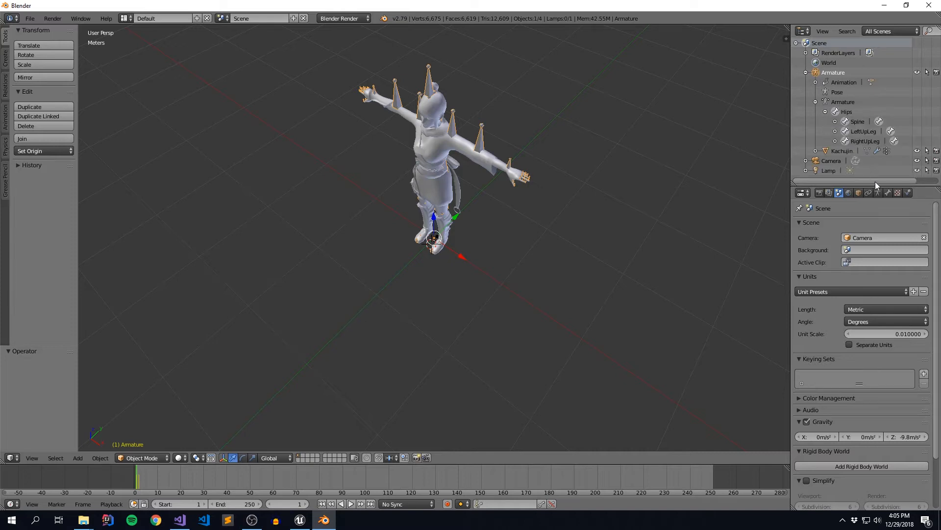
{"action": "left_click", "coordinate": [825, 112]}
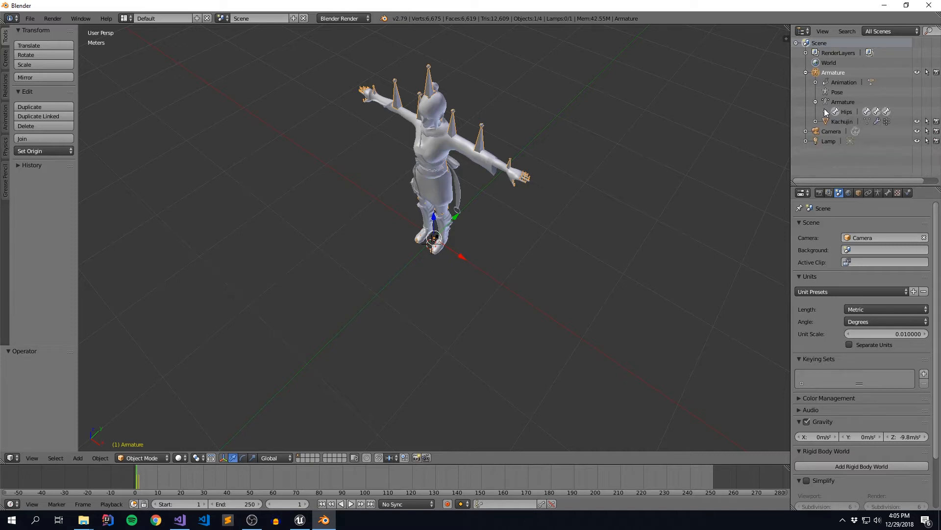
{"action": "left_click", "coordinate": [816, 102]}
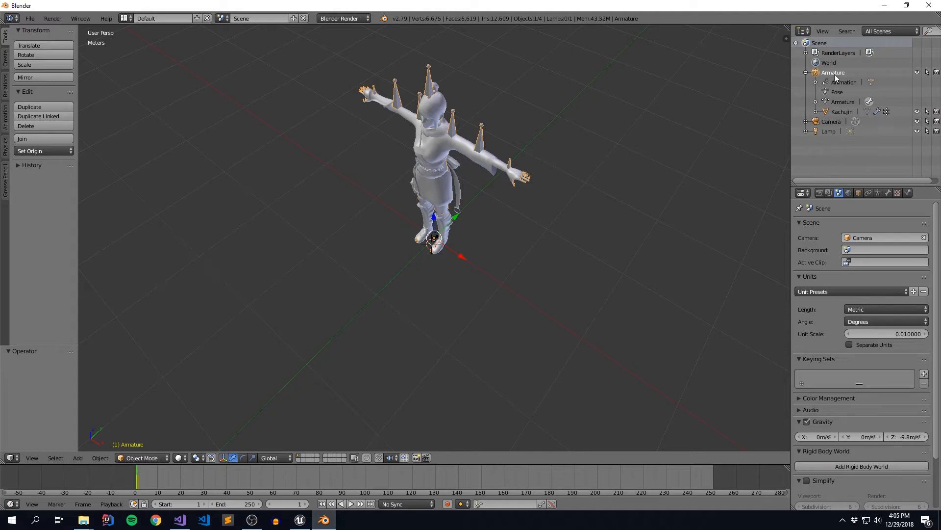
Rename the character's Armature object as Root
{"action": "left_click", "coordinate": [859, 192]}
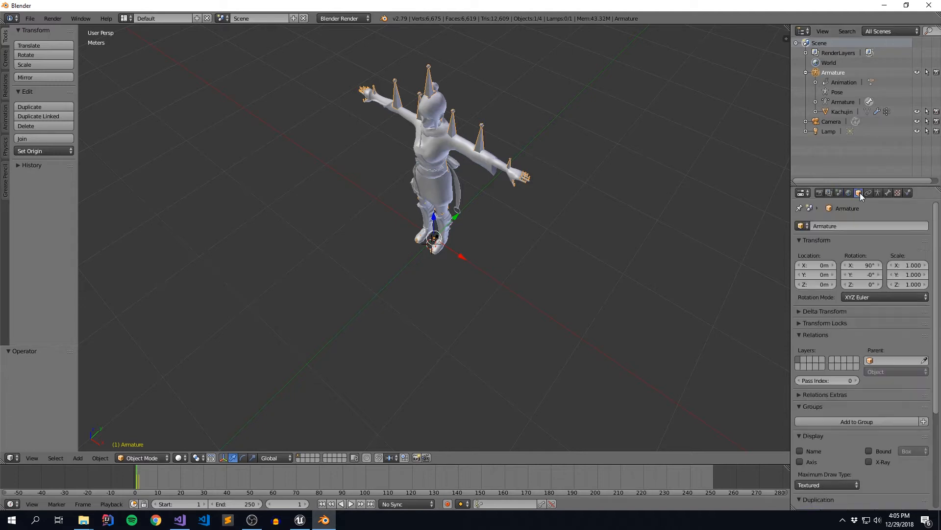
{"action": "left_click", "coordinate": [847, 225]}
{"action": "type", "text": "Root"}
{"action": "key", "text": "Return"}
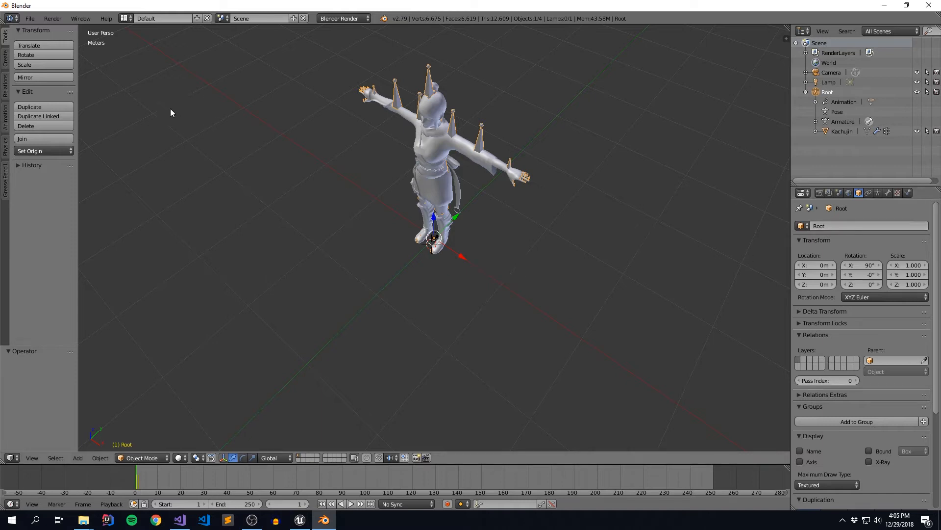
Start an FBX export of the scene with the axes set to -Y Forward and Z Up
{"action": "left_click", "coordinate": [30, 18]}
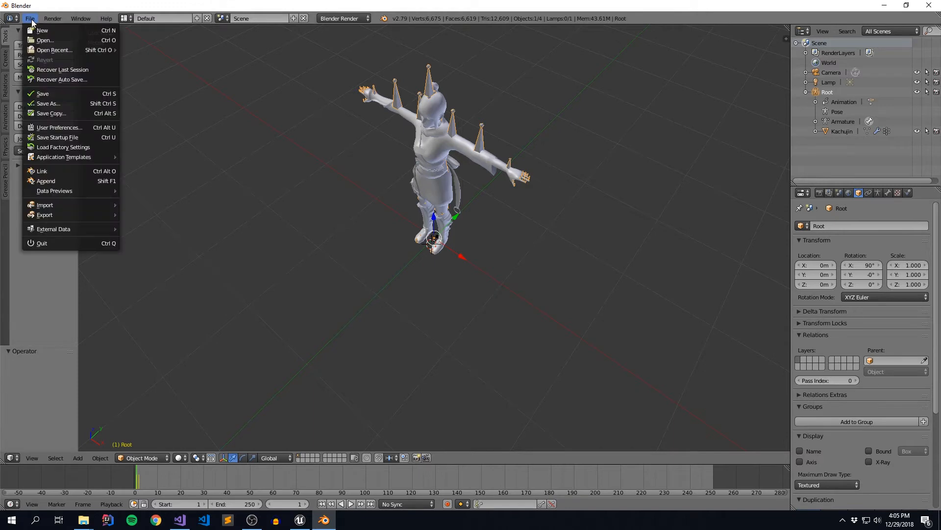
{"action": "mouse_move", "coordinate": [53, 217]}
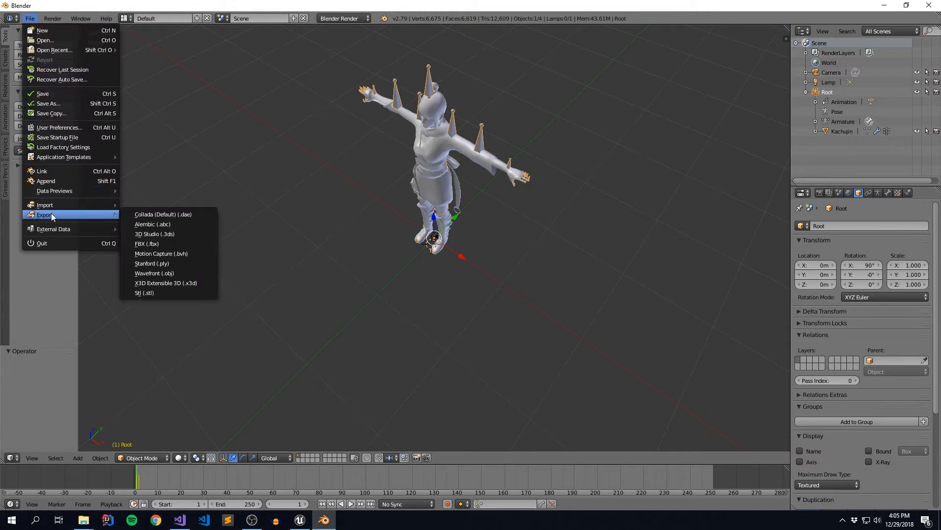
{"action": "left_click", "coordinate": [185, 244]}
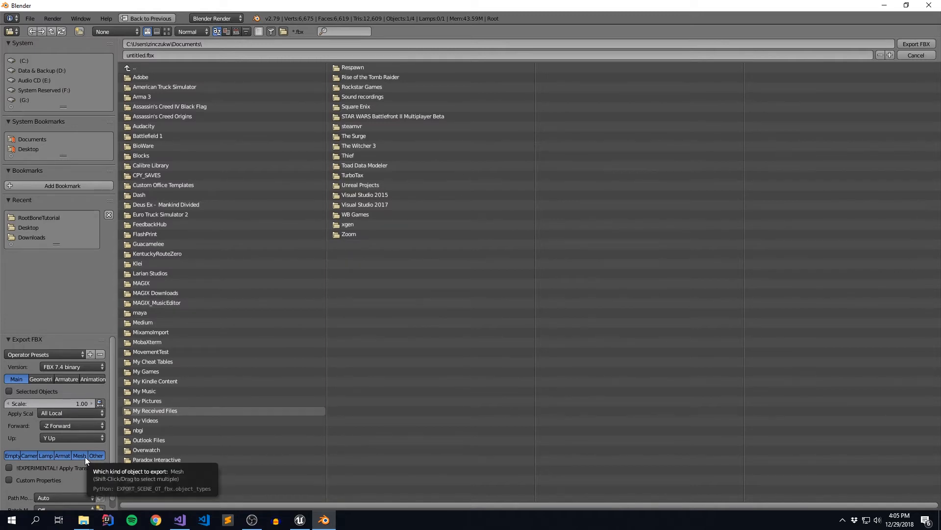
{"action": "left_click", "coordinate": [61, 427]}
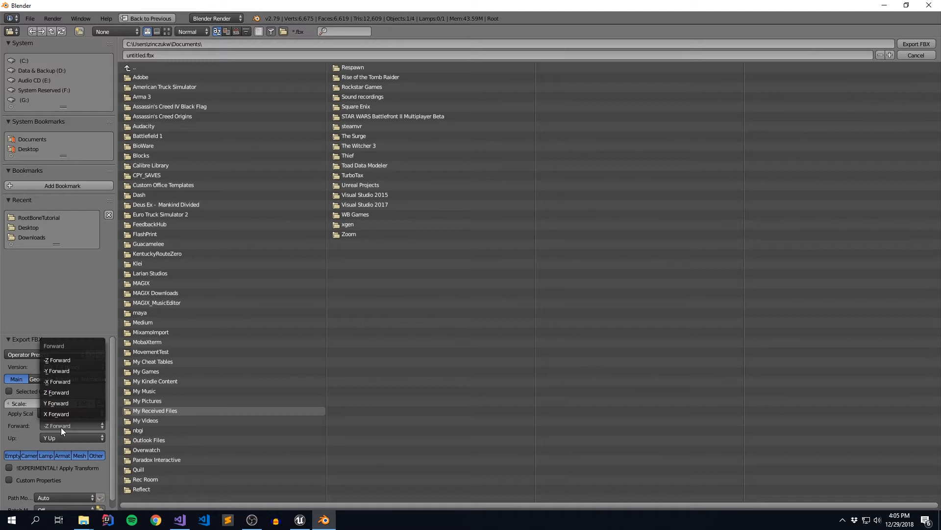
{"action": "left_click", "coordinate": [88, 371]}
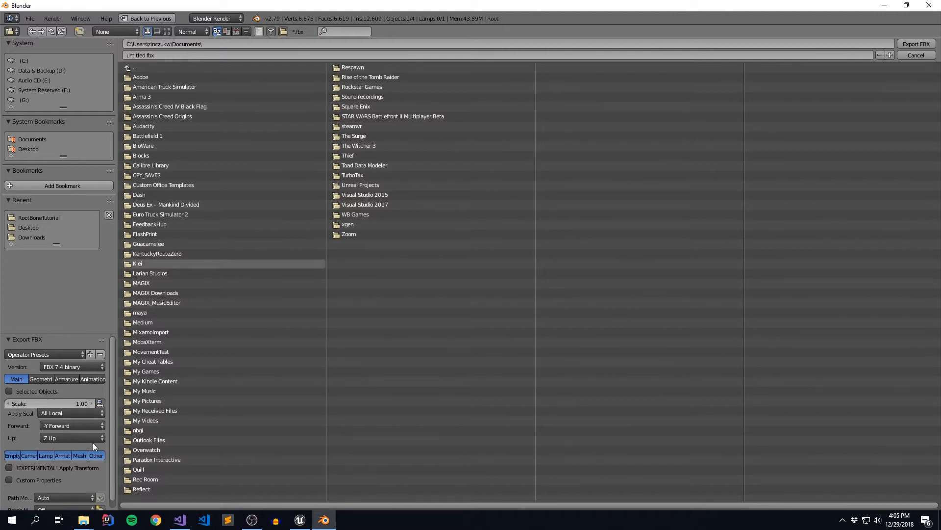
Export the FBX into the RootBoneTutorial folder, overwriting root_t_pose.fbx
{"action": "left_click", "coordinate": [35, 219]}
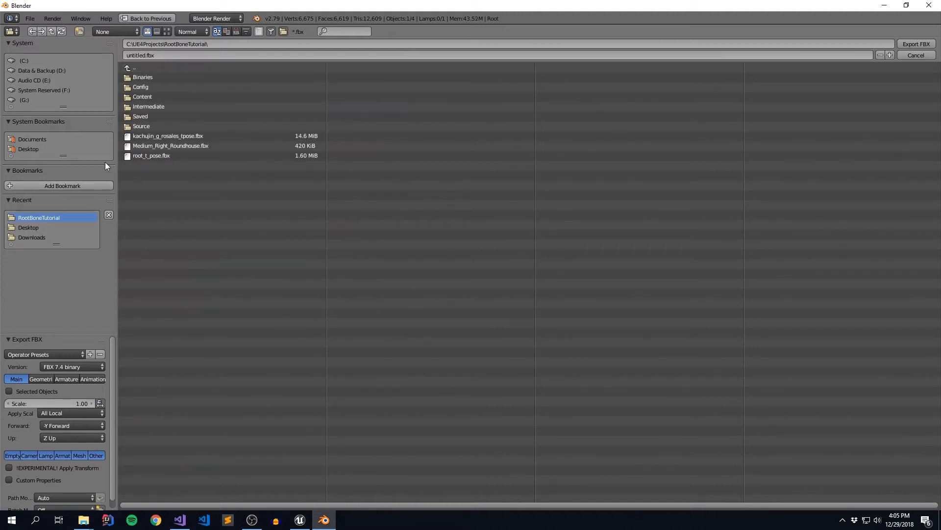
{"action": "left_click", "coordinate": [160, 156]}
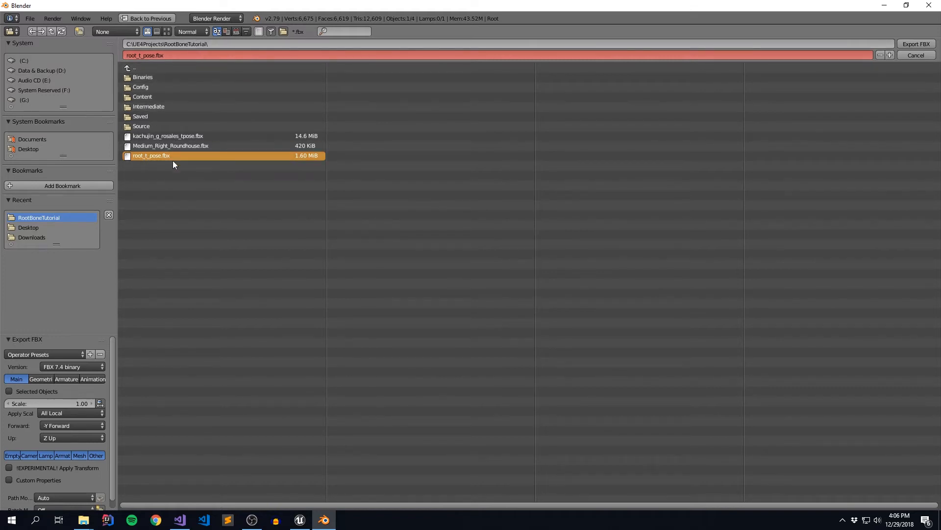
{"action": "left_click", "coordinate": [918, 44]}
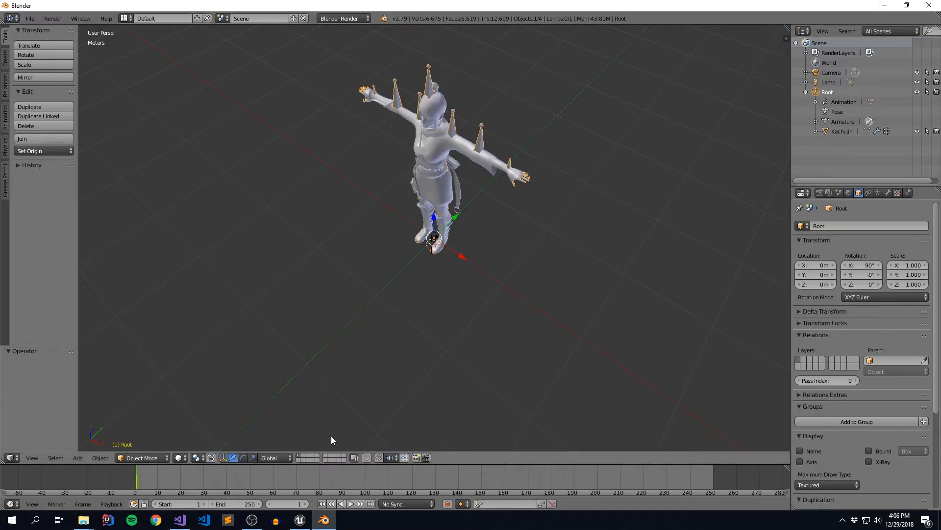
Switch to Unreal Editor and create a folder named MixamoImport inside TUTORIAL_RESOURCES
{"action": "left_click", "coordinate": [303, 523]}
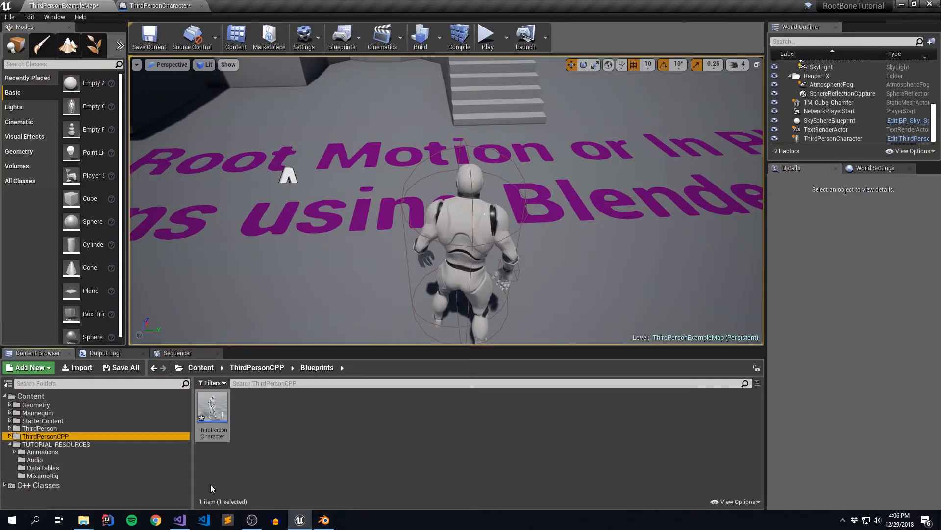
{"action": "left_click", "coordinate": [79, 443]}
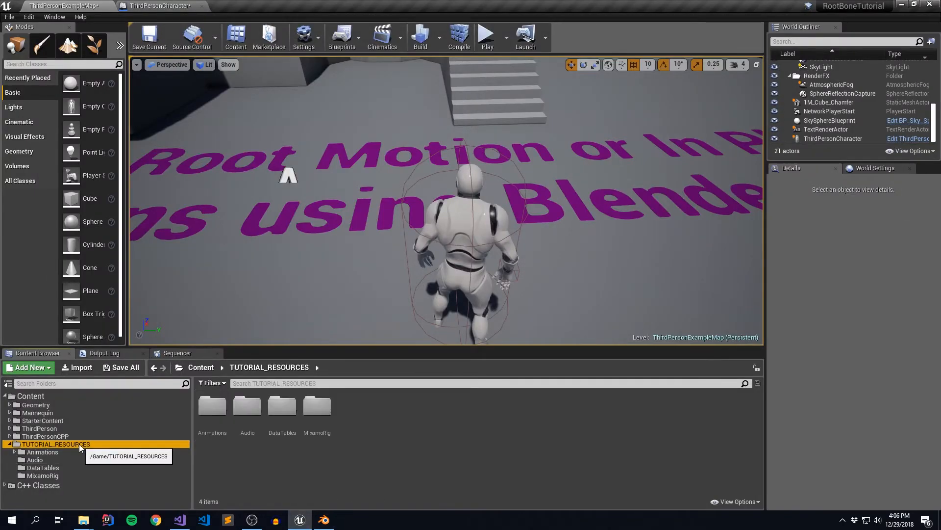
{"action": "right_click", "coordinate": [78, 443]}
{"action": "left_click", "coordinate": [140, 241]}
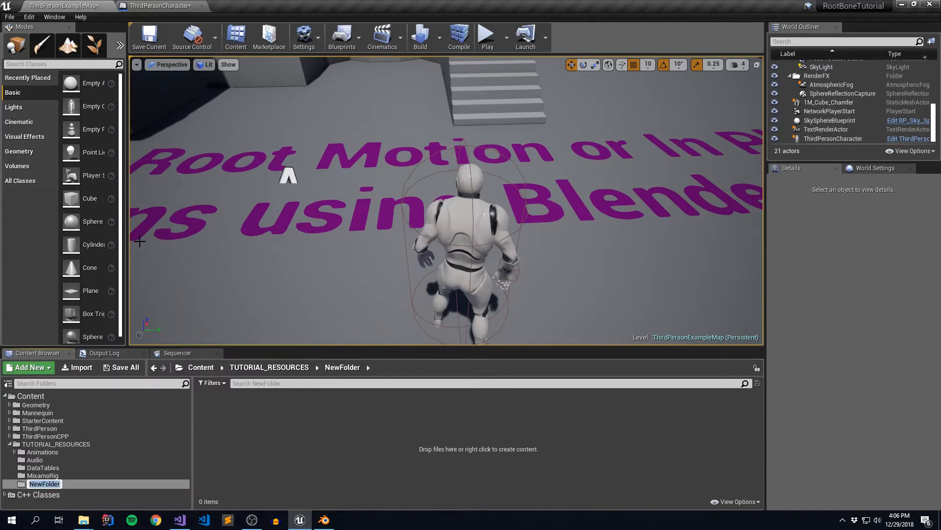
{"action": "type", "text": "Mixamo"}
{"action": "type", "text": "Import"}
{"action": "key", "text": "Return"}
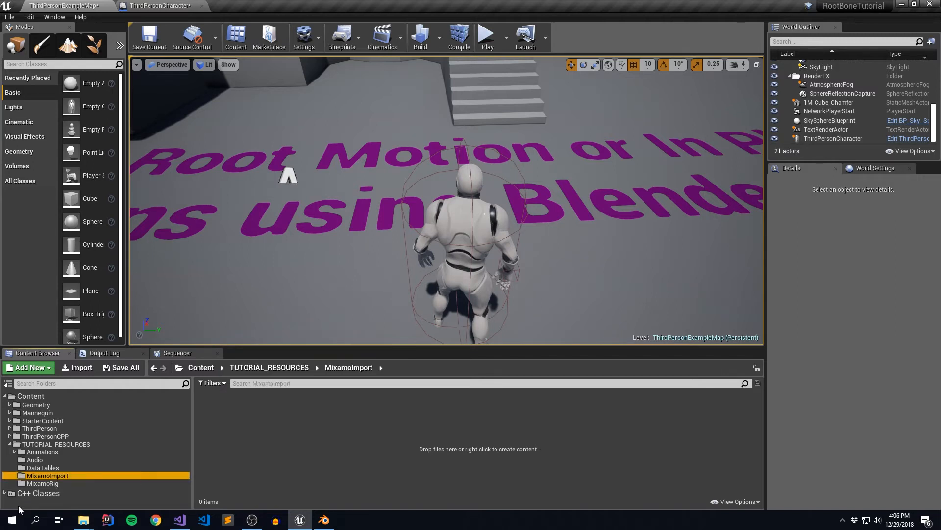
Import root_t_pose.fbx from the RootBoneTutorial folder into MixamoImport as a skeletal mesh with no existing skeleton, and dismiss the message log
{"action": "mouse_move", "coordinate": [93, 524]}
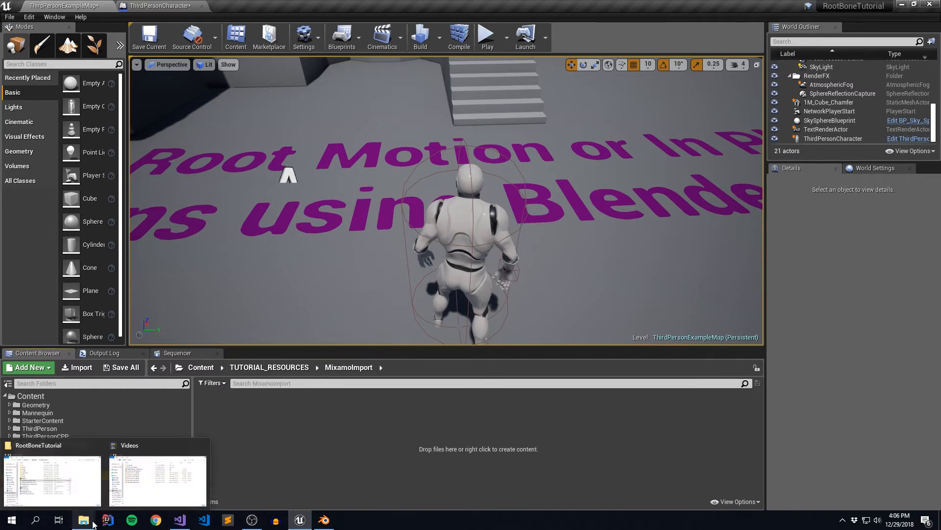
{"action": "left_click", "coordinate": [88, 483]}
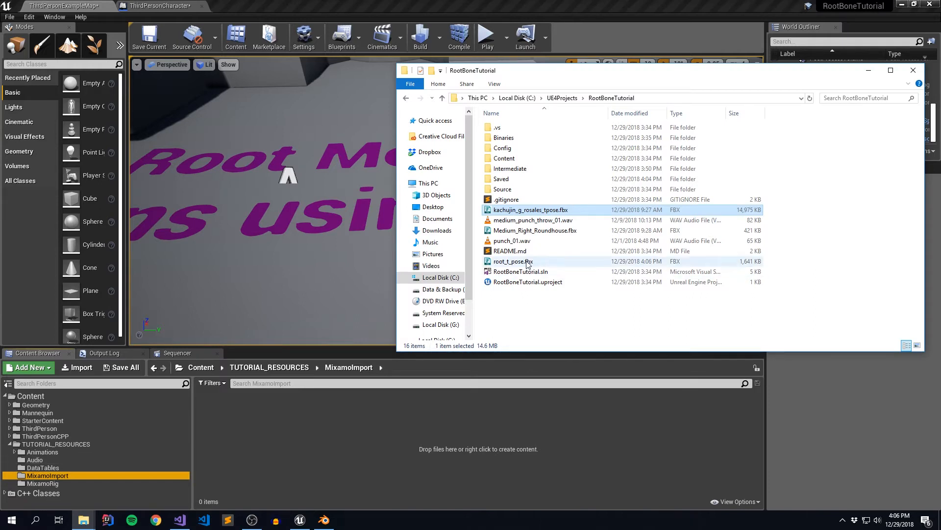
{"action": "left_click_drag", "start_coordinate": [527, 264], "coordinate": [264, 445]}
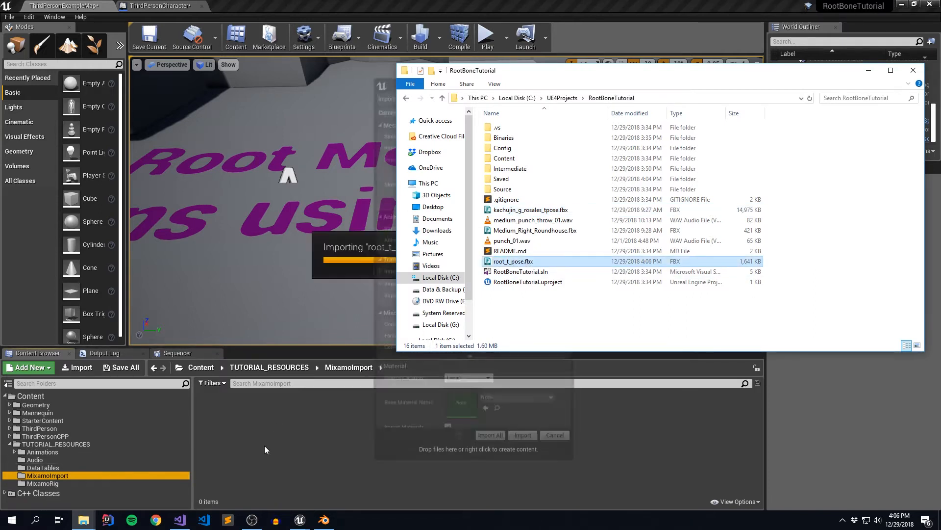
{"action": "left_click", "coordinate": [452, 453]}
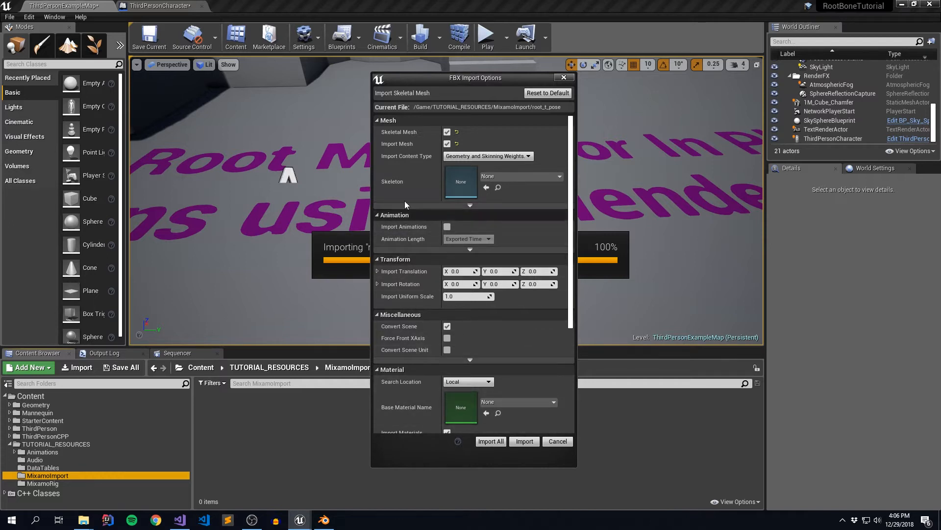
{"action": "left_click", "coordinate": [525, 442]}
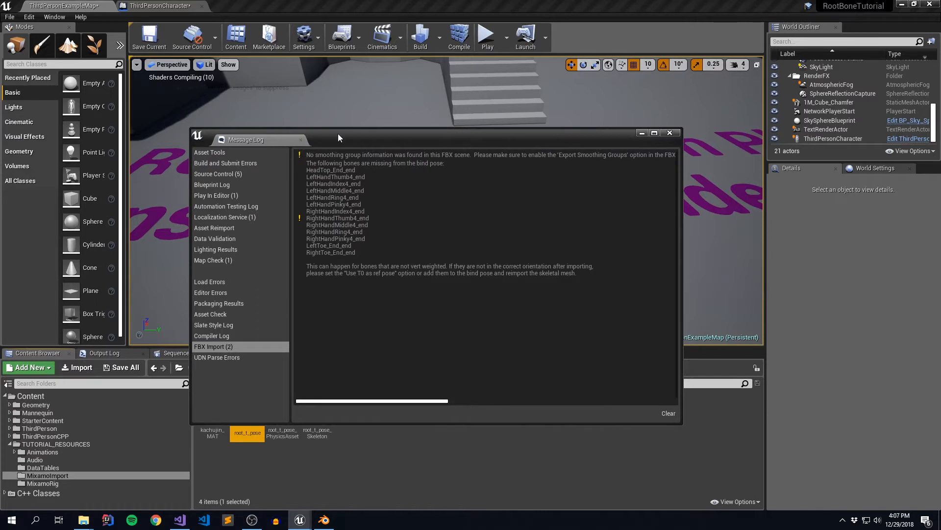
{"action": "left_click_drag", "start_coordinate": [337, 133], "coordinate": [307, 140]}
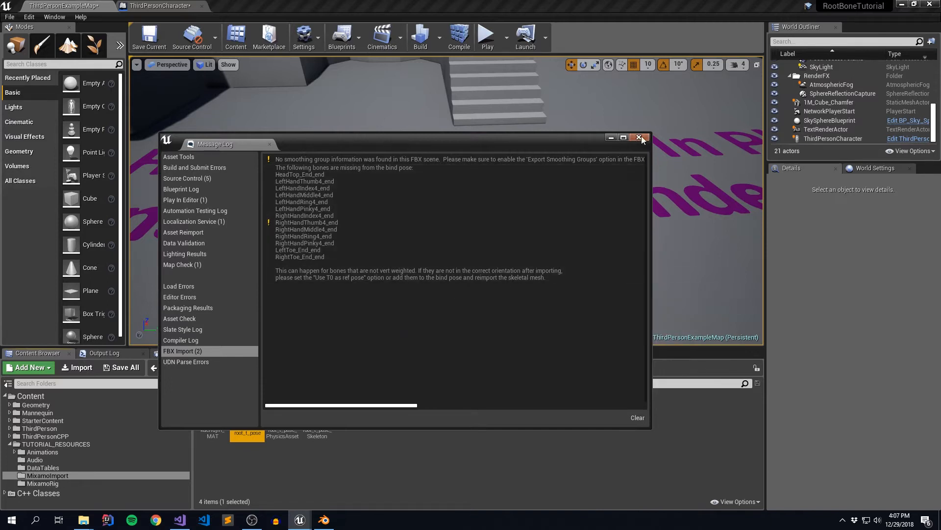
{"action": "left_click", "coordinate": [639, 138]}
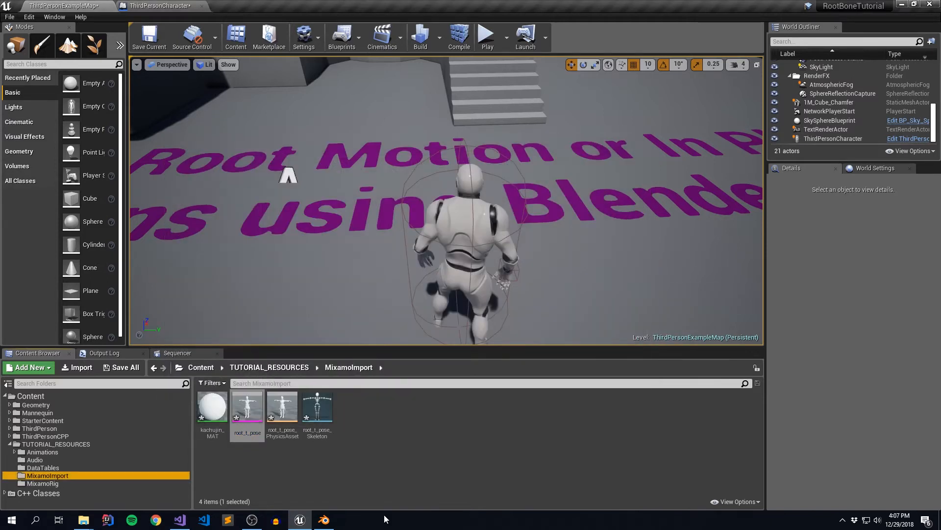
Open root_t_pose_Skeleton and examine its bone hierarchy, selecting the Root bone
{"action": "left_click", "coordinate": [400, 435]}
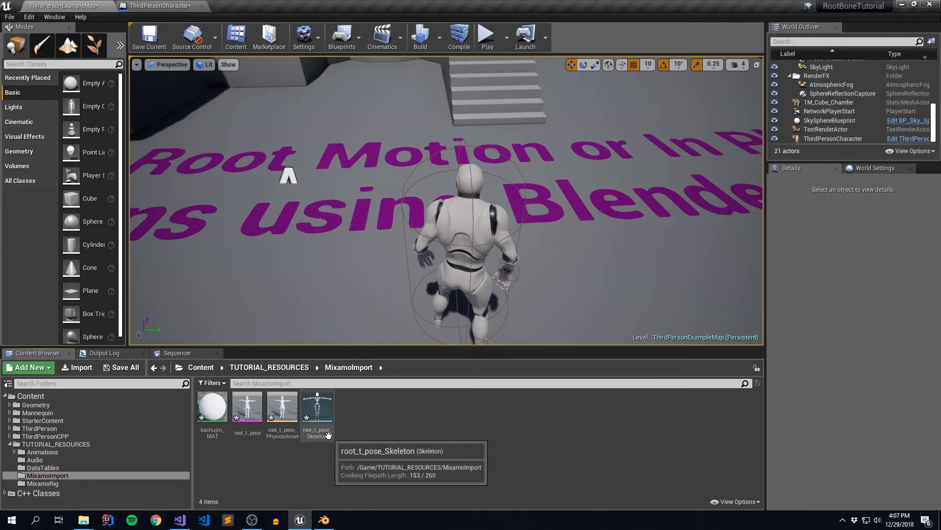
{"action": "double_click", "coordinate": [317, 411]}
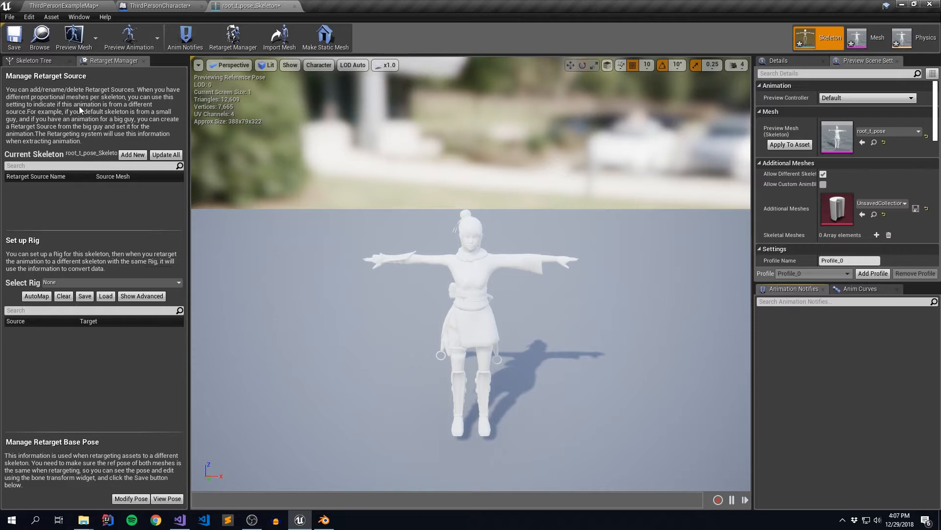
{"action": "left_click", "coordinate": [37, 66]}
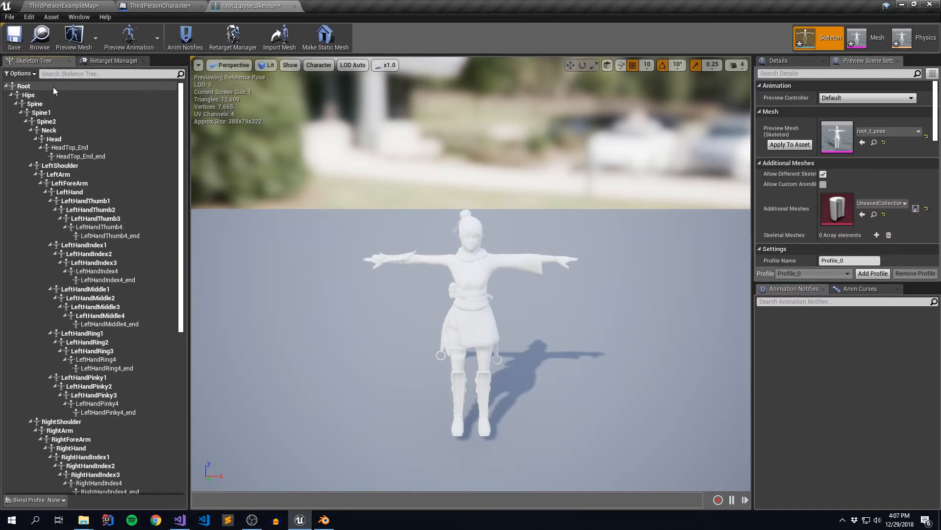
{"action": "left_click", "coordinate": [32, 88]}
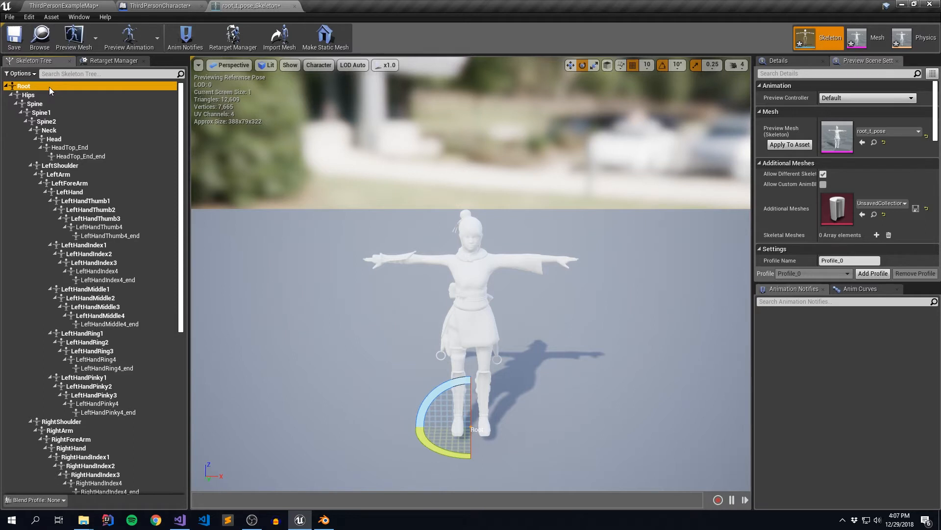
Set the skeleton's retarget rig to Humanoid and load the MixamoRig bone mapping
{"action": "left_click", "coordinate": [105, 62]}
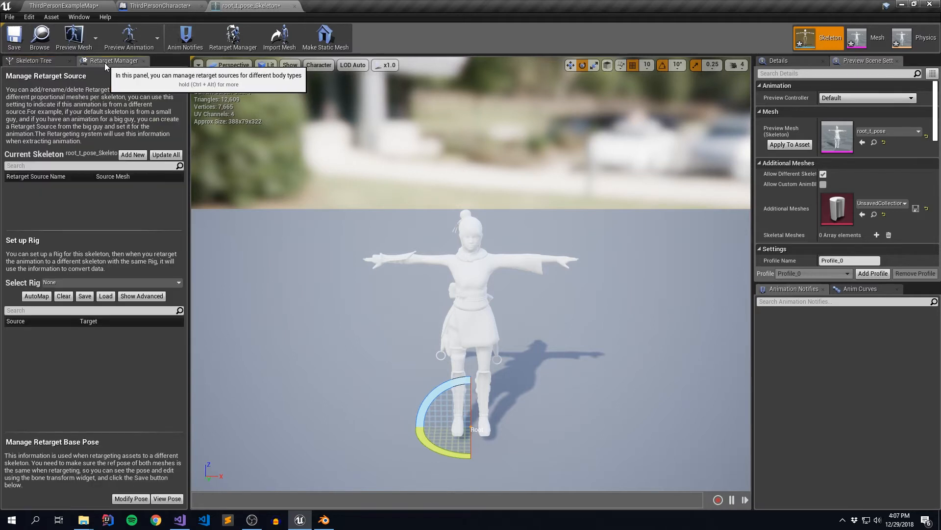
{"action": "left_click", "coordinate": [155, 281]}
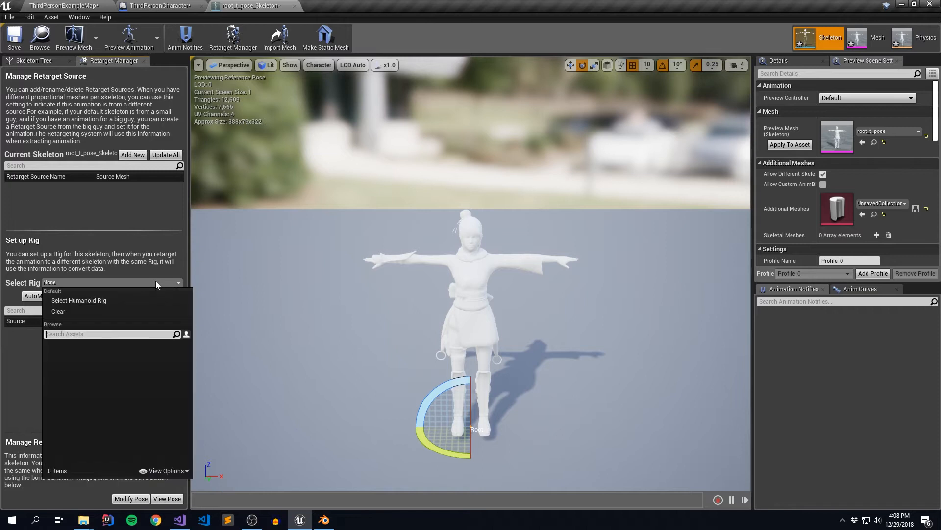
{"action": "left_click", "coordinate": [120, 301]}
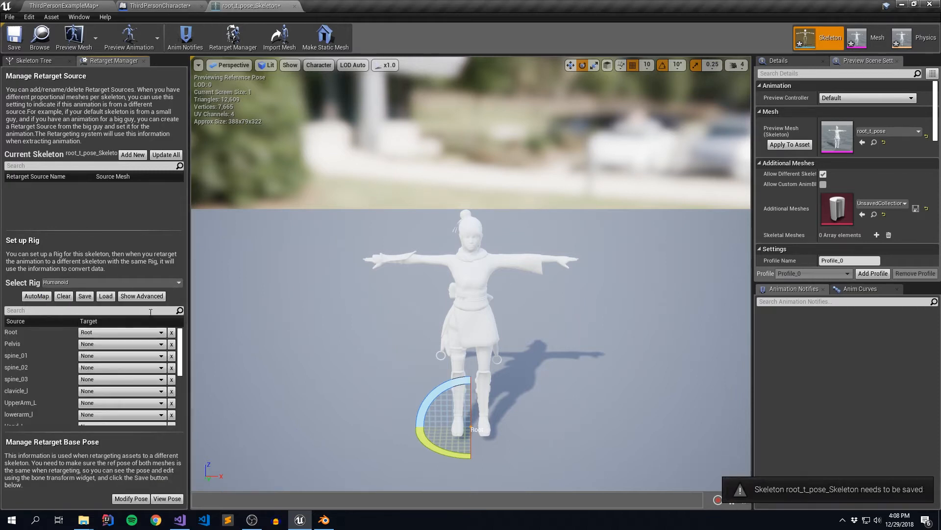
{"action": "left_click", "coordinate": [110, 298]}
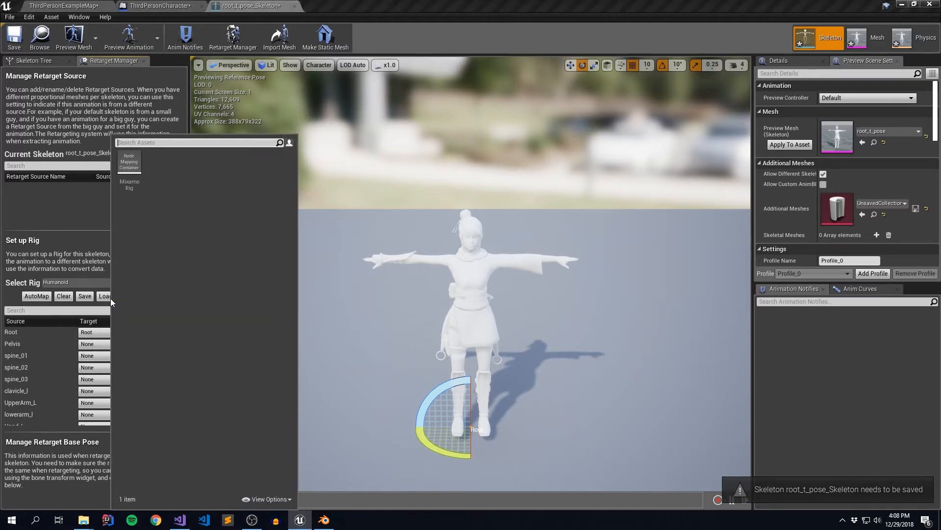
{"action": "left_click", "coordinate": [136, 183]}
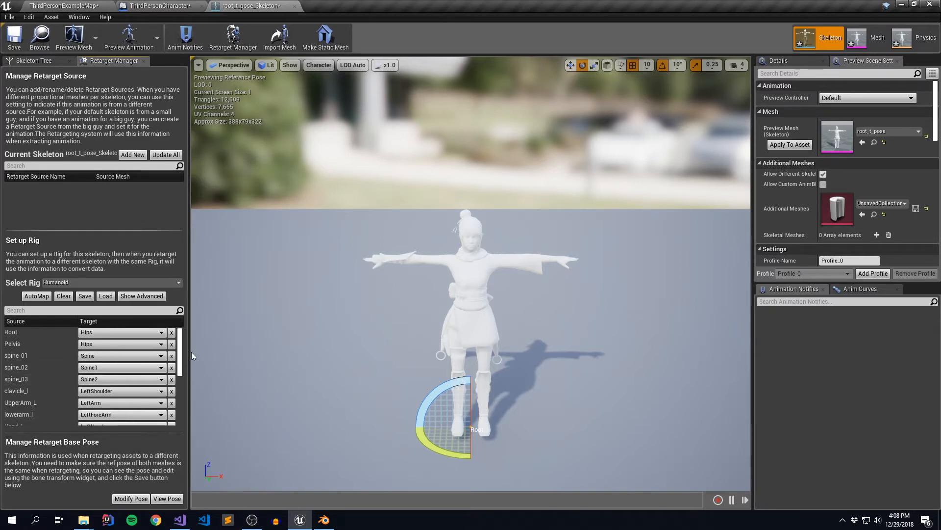
Map the rig's Root source to the Root bone and apply root_t_pose as the skeleton's preview mesh
{"action": "left_click", "coordinate": [162, 333]}
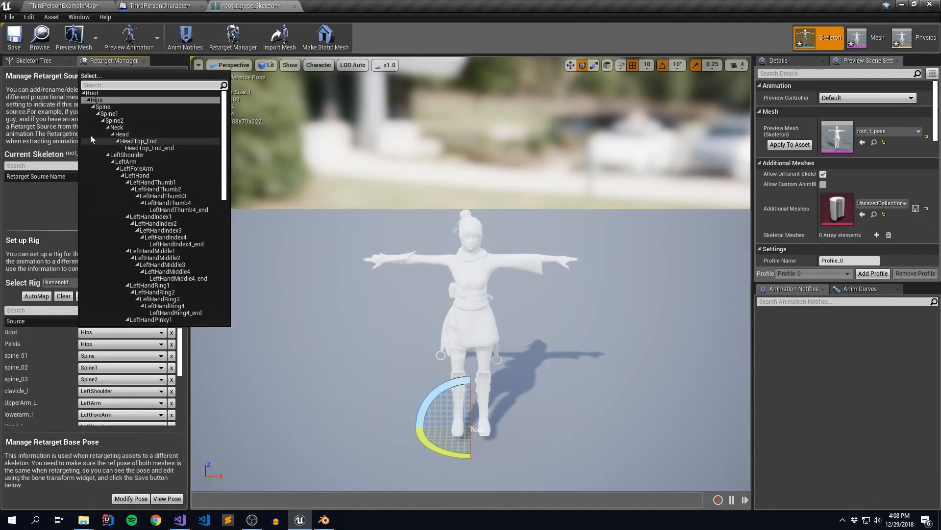
{"action": "left_click", "coordinate": [106, 93]}
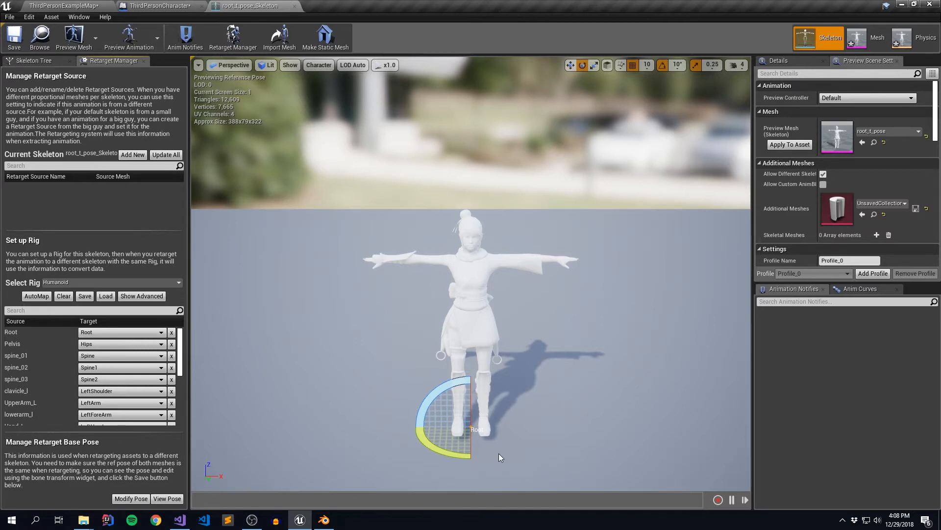
{"action": "left_click", "coordinate": [794, 144]}
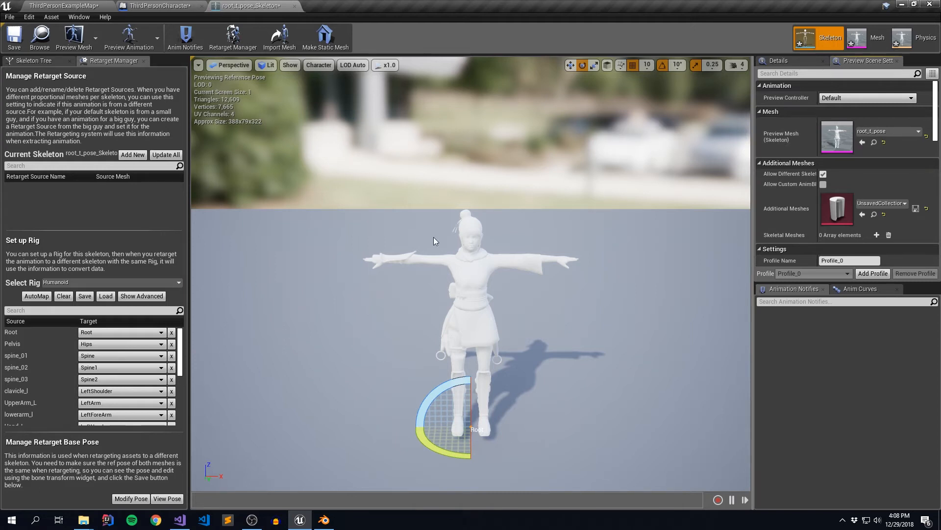
Close the root_t_pose_Skeleton and ThirdPersonCharacter editors and save the project's unsaved changes
{"action": "right_click", "coordinate": [294, 7]}
{"action": "left_click", "coordinate": [235, 6]}
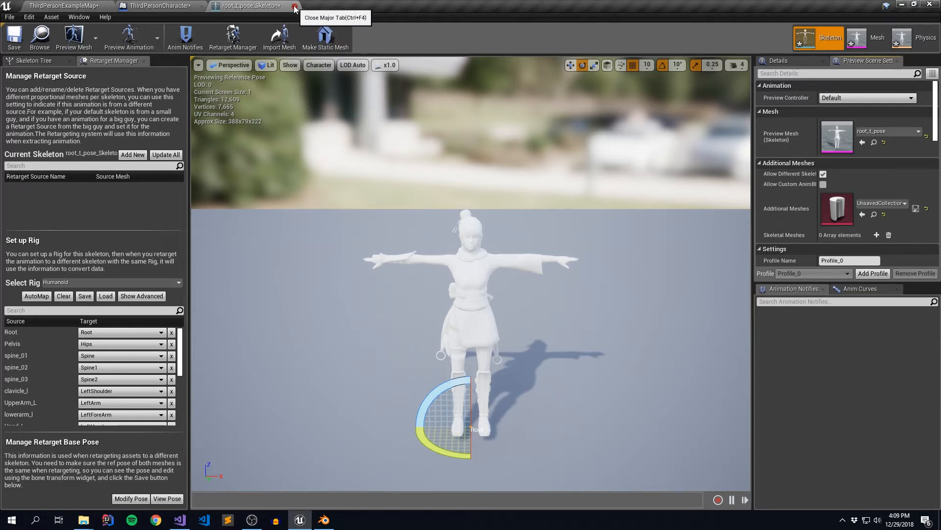
{"action": "left_click", "coordinate": [294, 6]}
{"action": "left_click", "coordinate": [200, 6]}
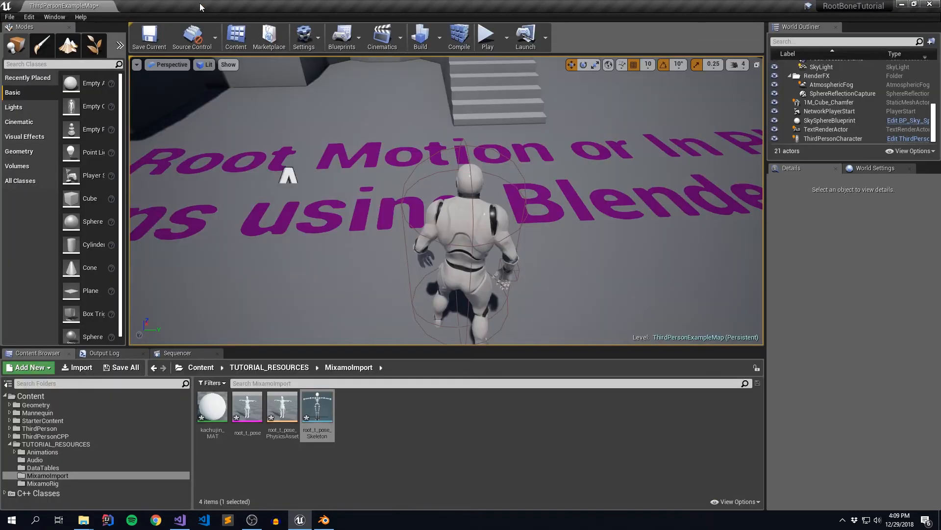
{"action": "left_click", "coordinate": [9, 17]}
{"action": "left_click", "coordinate": [49, 112]}
Switch to Blender and start a new scene by reloading the start-up file
{"action": "left_click", "coordinate": [326, 521]}
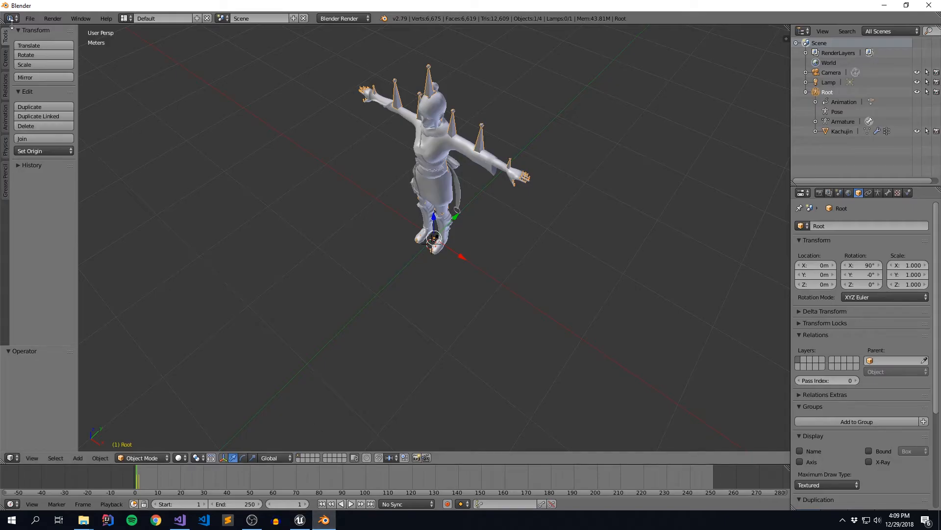
{"action": "left_click", "coordinate": [30, 19]}
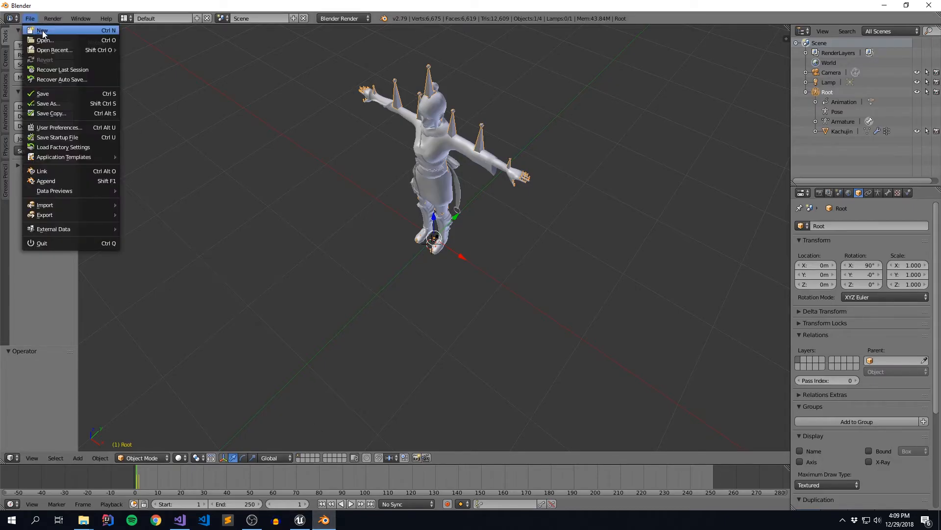
{"action": "left_click", "coordinate": [43, 32]}
{"action": "left_click", "coordinate": [30, 19]}
{"action": "left_click", "coordinate": [42, 31]}
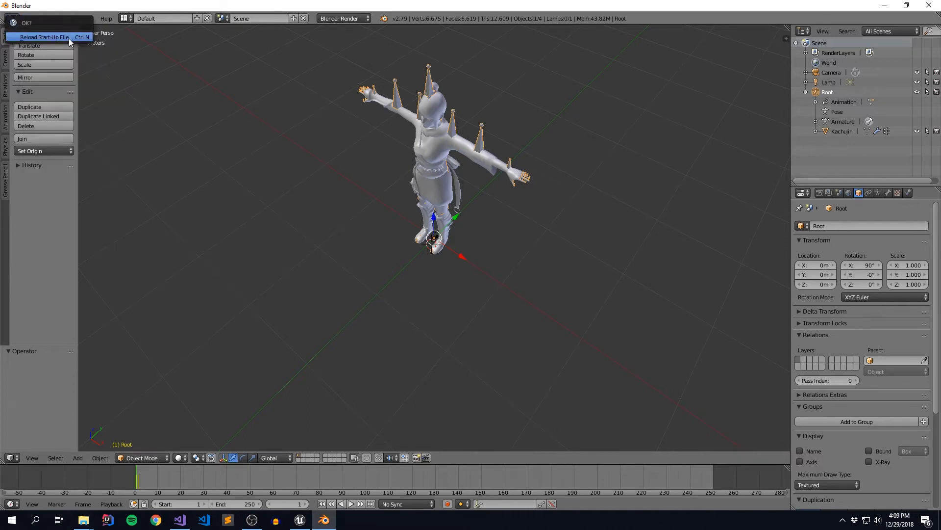
{"action": "left_click", "coordinate": [69, 38]}
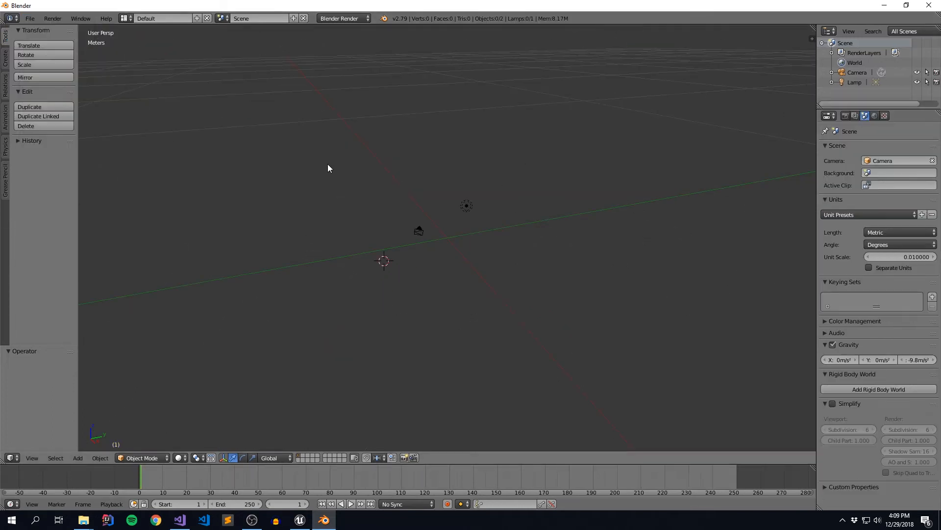
Import Medium_Right_Roundhouse.fbx from the RootBoneTutorial folder into the empty scene
{"action": "scroll", "coordinate": [408, 125], "scroll_direction": "down", "scroll_amount": 8}
{"action": "left_click", "coordinate": [29, 19]}
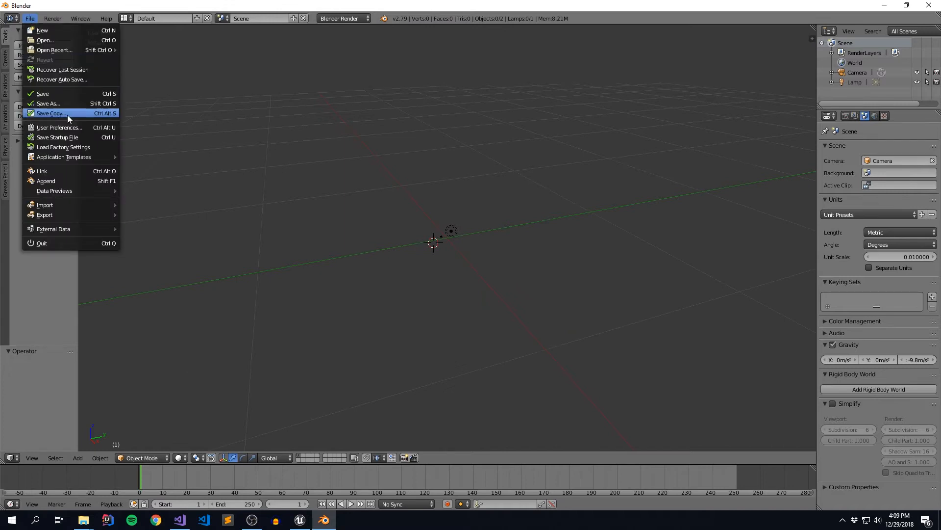
{"action": "mouse_move", "coordinate": [88, 202]}
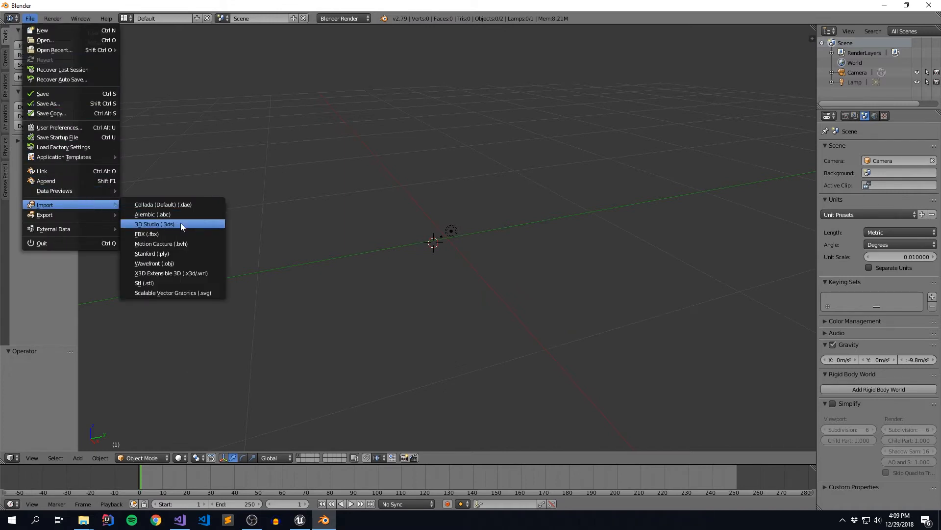
{"action": "left_click", "coordinate": [146, 234]}
{"action": "left_click", "coordinate": [46, 219]}
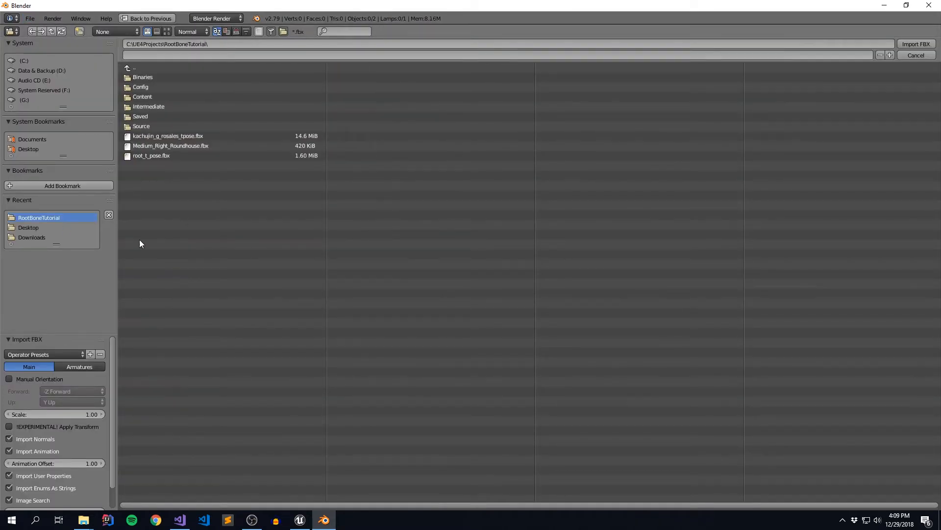
{"action": "left_click", "coordinate": [190, 145]}
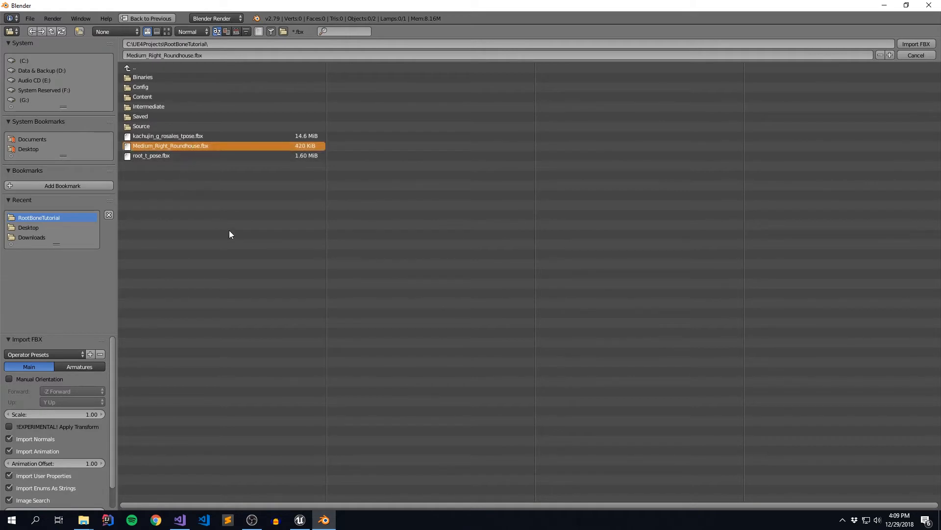
{"action": "left_click", "coordinate": [920, 41]}
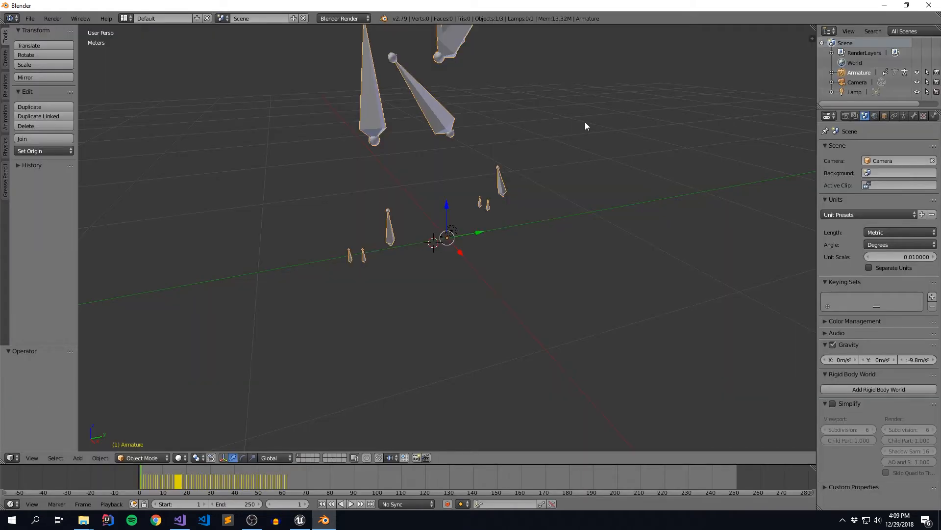
Play the imported roundhouse animation and set the timeline to frame 0
{"action": "scroll", "coordinate": [541, 129], "scroll_direction": "down", "scroll_amount": 4}
{"action": "mouse_move", "coordinate": [526, 129]}
{"action": "middle_mouse_down"}
{"action": "mouse_move", "coordinate": [579, 126]}
{"action": "mouse_move", "coordinate": [536, 163]}
{"action": "mouse_move", "coordinate": [507, 147]}
{"action": "mouse_move", "coordinate": [521, 159]}
{"action": "mouse_move", "coordinate": [525, 143]}
{"action": "middle_mouse_up"}
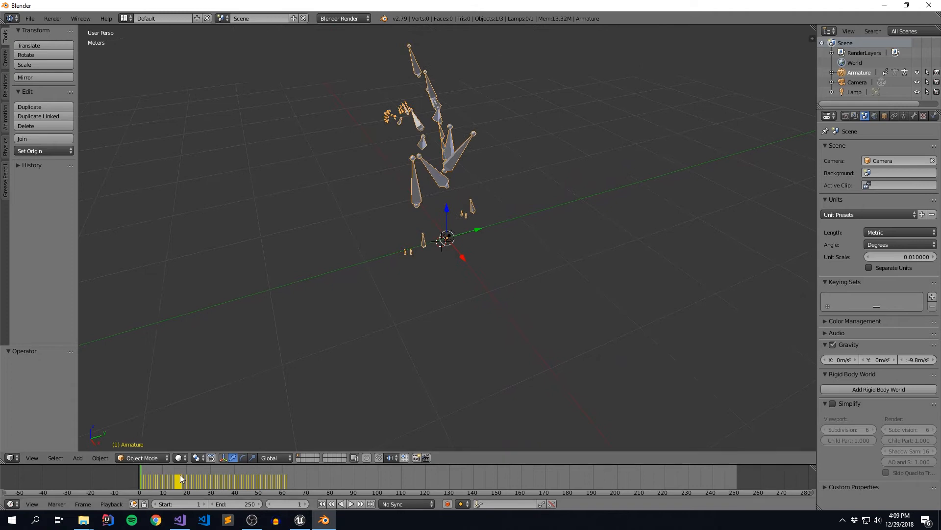
{"action": "key", "text": "alt+a"}
{"action": "mouse_move", "coordinate": [166, 469]}
{"action": "left_mouse_down"}
{"action": "mouse_move", "coordinate": [296, 465]}
{"action": "mouse_move", "coordinate": [276, 493]}
{"action": "mouse_move", "coordinate": [216, 495]}
{"action": "mouse_move", "coordinate": [172, 496]}
{"action": "mouse_move", "coordinate": [161, 467]}
{"action": "mouse_move", "coordinate": [140, 473]}
{"action": "left_mouse_up"}
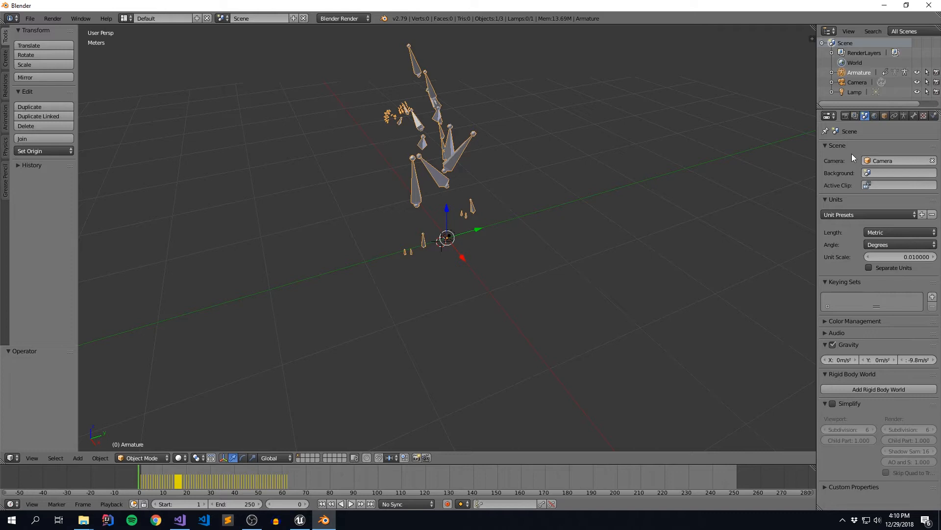
Expand the imported armature's hierarchy down to its Hips bone and put the armature into Edit Mode
{"action": "left_click", "coordinate": [832, 73]}
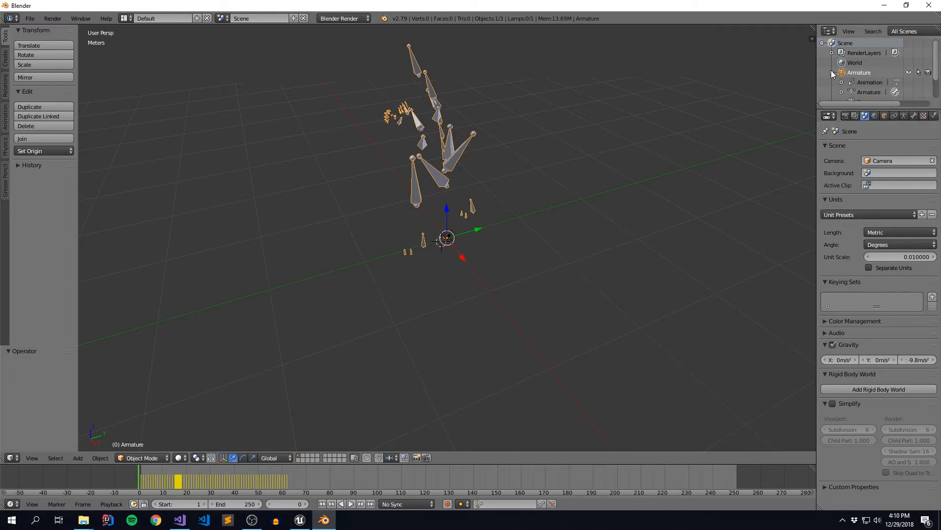
{"action": "left_click_drag", "start_coordinate": [837, 107], "coordinate": [836, 195]}
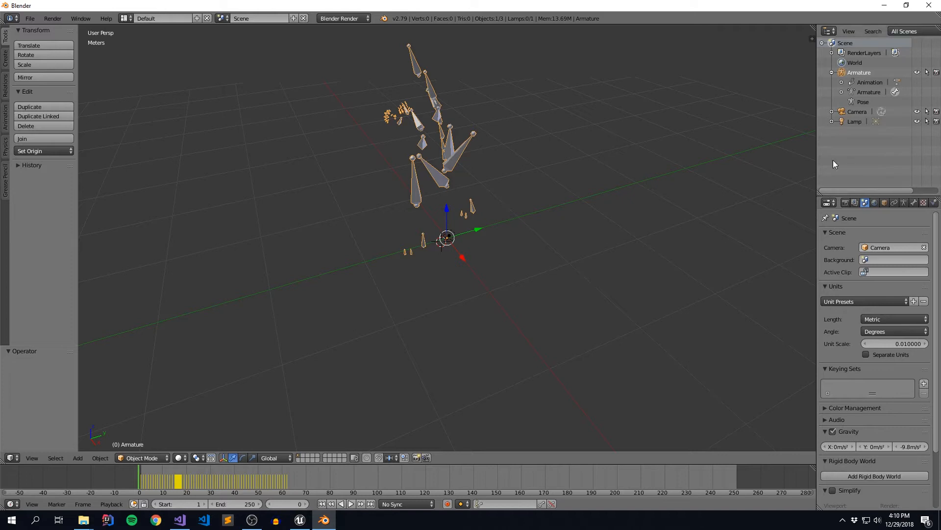
{"action": "left_click", "coordinate": [841, 92]}
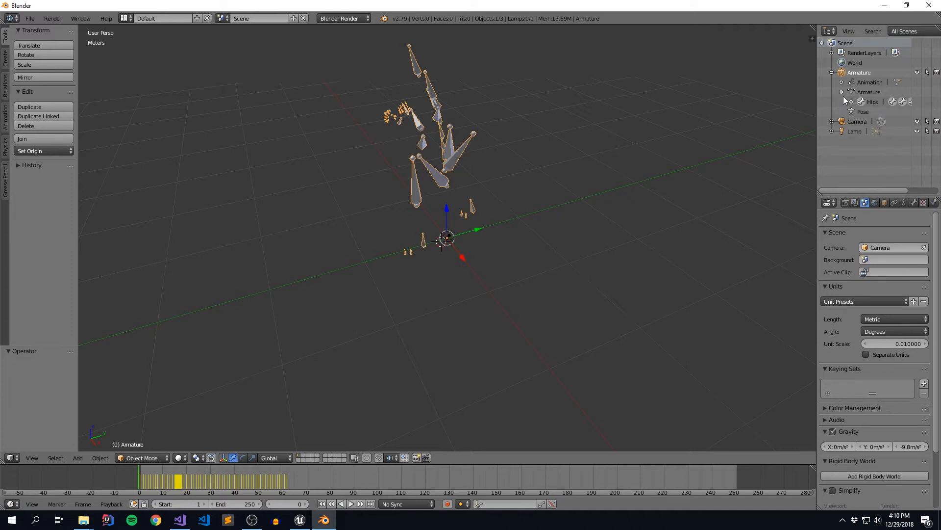
{"action": "left_click", "coordinate": [864, 92]}
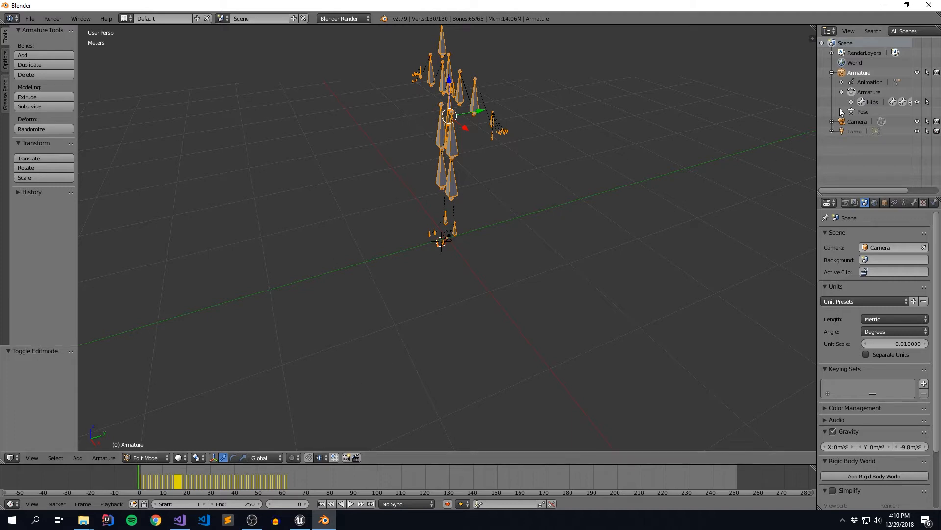
{"action": "middle_click_drag", "start_coordinate": [404, 110], "coordinate": [469, 128]}
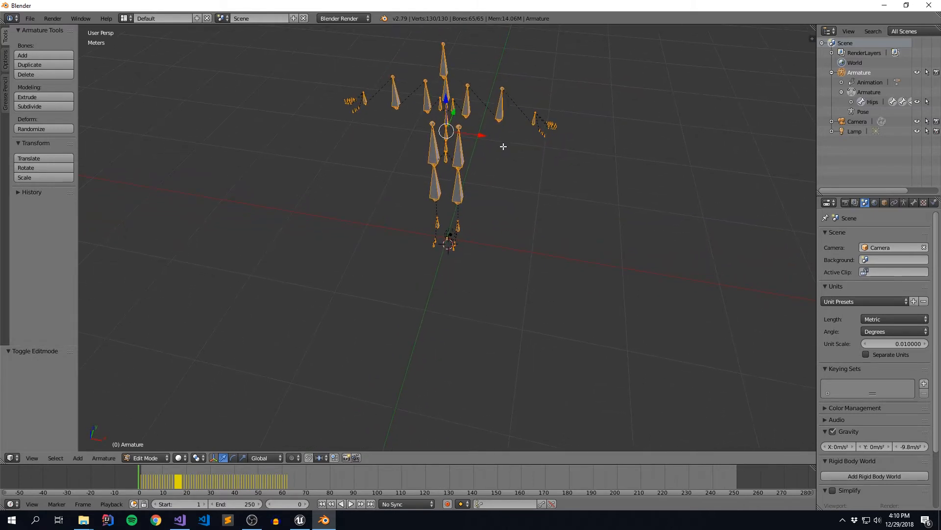
Add a new bone to the armature with the Add Bone command
{"action": "key", "text": "space"}
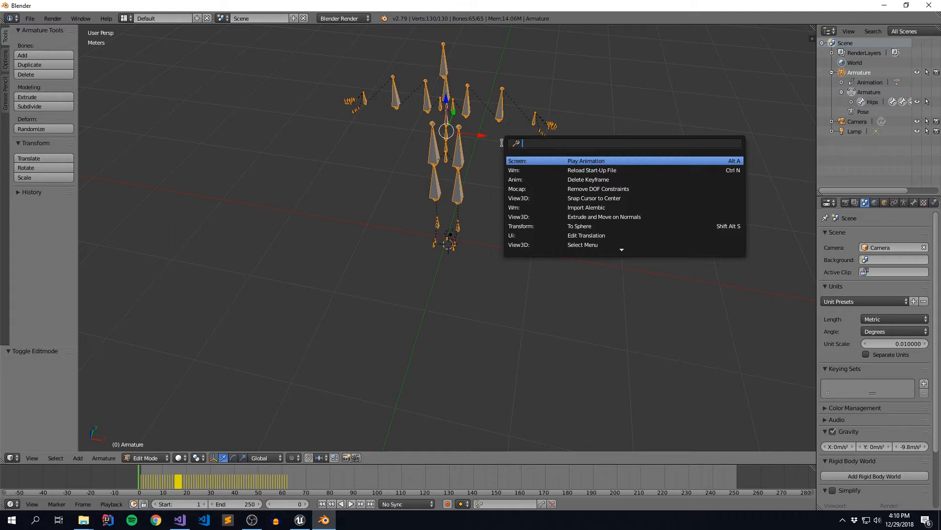
{"action": "type", "text": "add bone"}
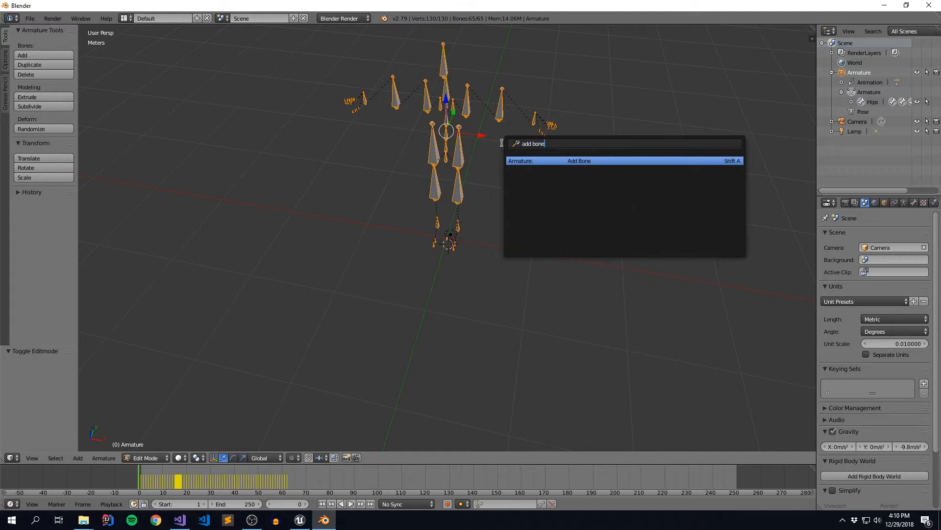
{"action": "left_click", "coordinate": [555, 161]}
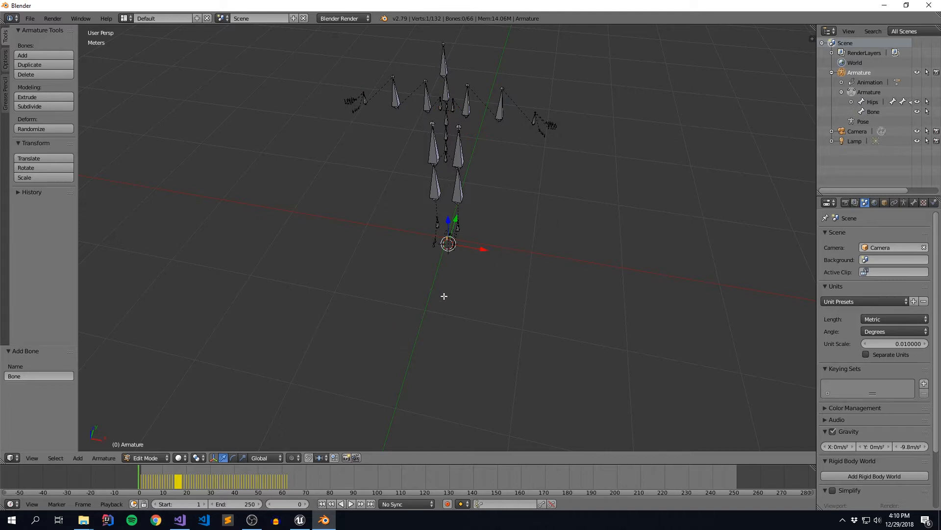
Select the new bone between the feet and move it about -3.12 cm along the X axis
{"action": "scroll", "coordinate": [492, 255], "scroll_direction": "up", "scroll_amount": 6}
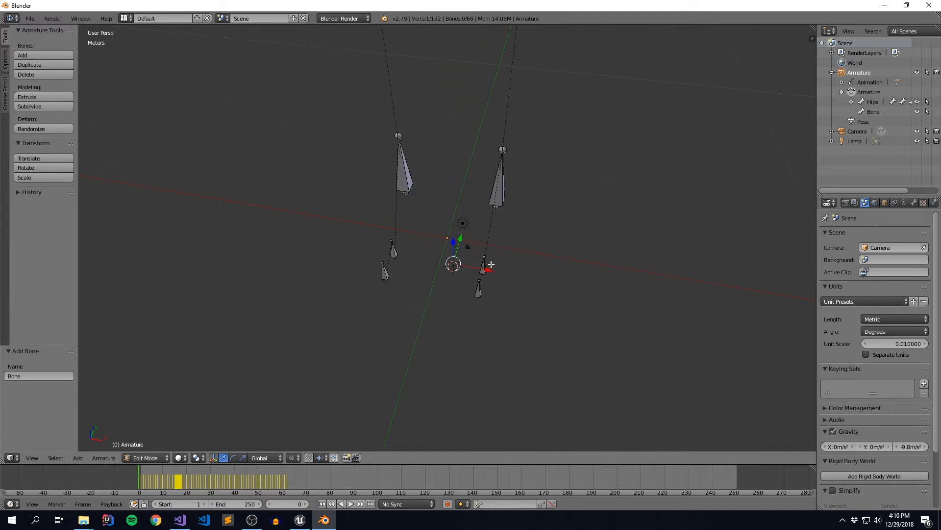
{"action": "scroll", "coordinate": [491, 265], "scroll_direction": "up", "scroll_amount": 4}
{"action": "scroll", "coordinate": [492, 265], "scroll_direction": "down", "scroll_amount": 4}
{"action": "scroll", "coordinate": [491, 266], "scroll_direction": "up", "scroll_amount": 4}
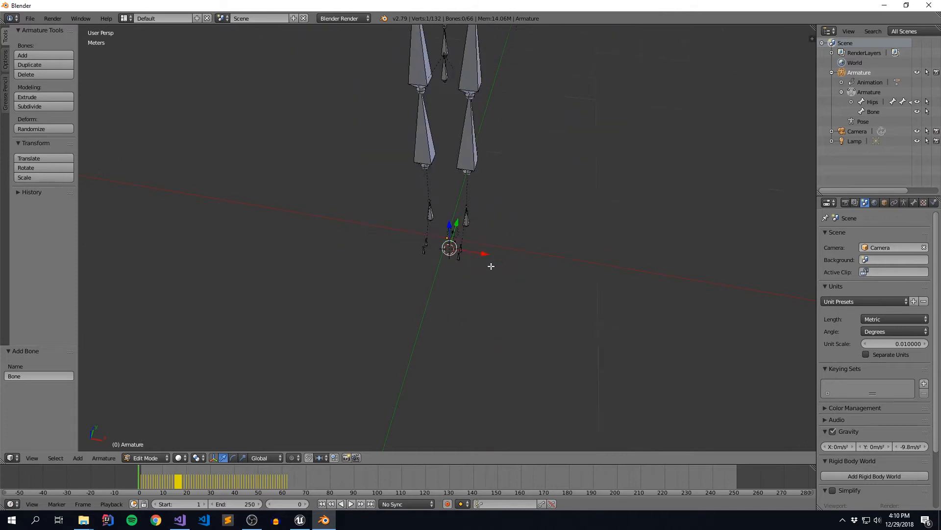
{"action": "scroll", "coordinate": [492, 265], "scroll_direction": "down", "scroll_amount": 4}
{"action": "scroll", "coordinate": [490, 263], "scroll_direction": "up", "scroll_amount": 6}
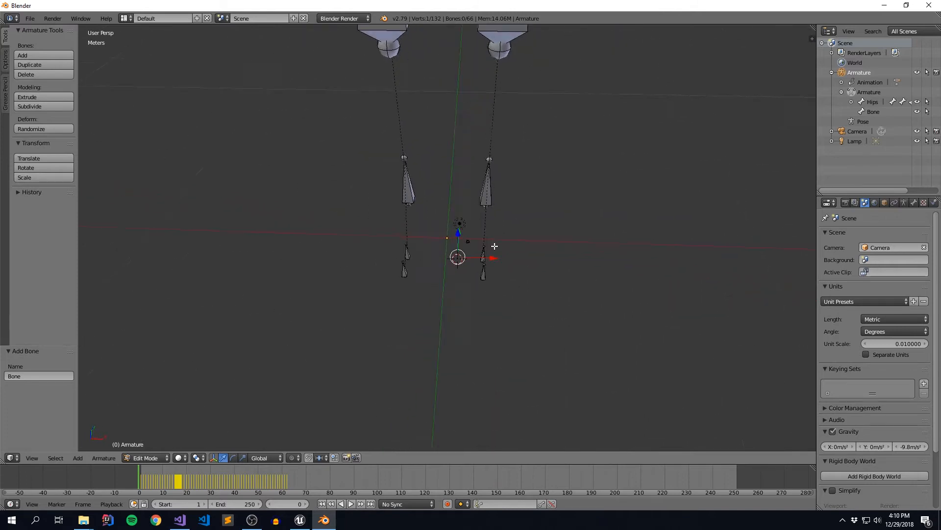
{"action": "middle_click_drag", "start_coordinate": [494, 246], "coordinate": [450, 235]}
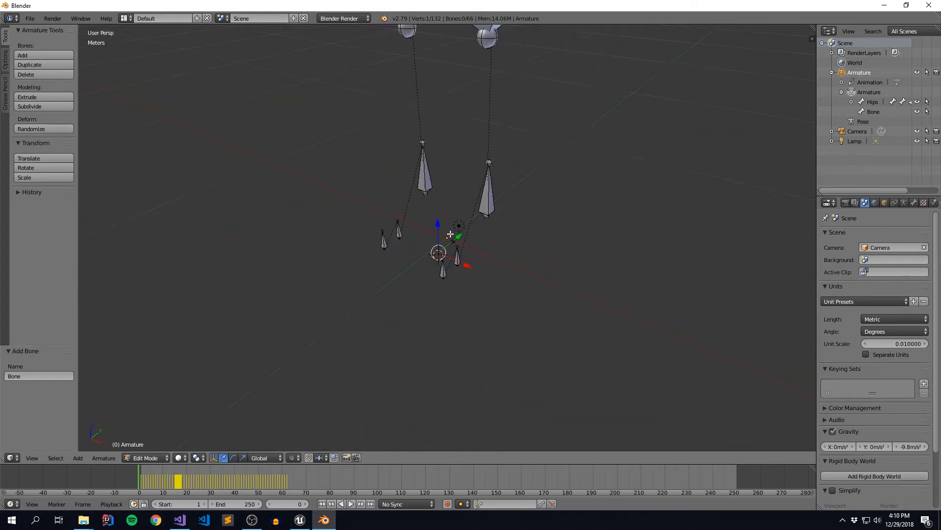
{"action": "left_click", "coordinate": [874, 112]}
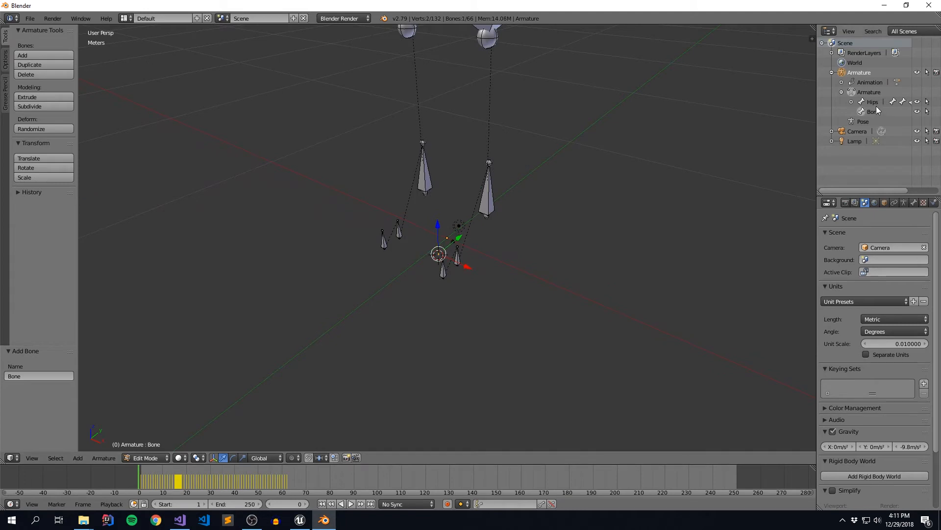
{"action": "left_click_drag", "start_coordinate": [466, 266], "coordinate": [459, 266]}
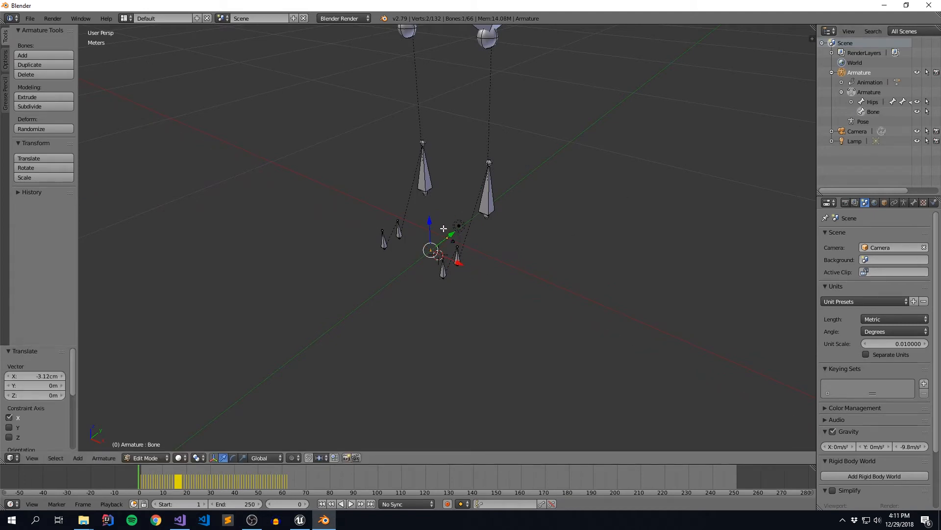
Try moving the new bone about 7.89 cm along Y, and reset the Y translation to 0
{"action": "left_click_drag", "start_coordinate": [448, 234], "coordinate": [461, 221]}
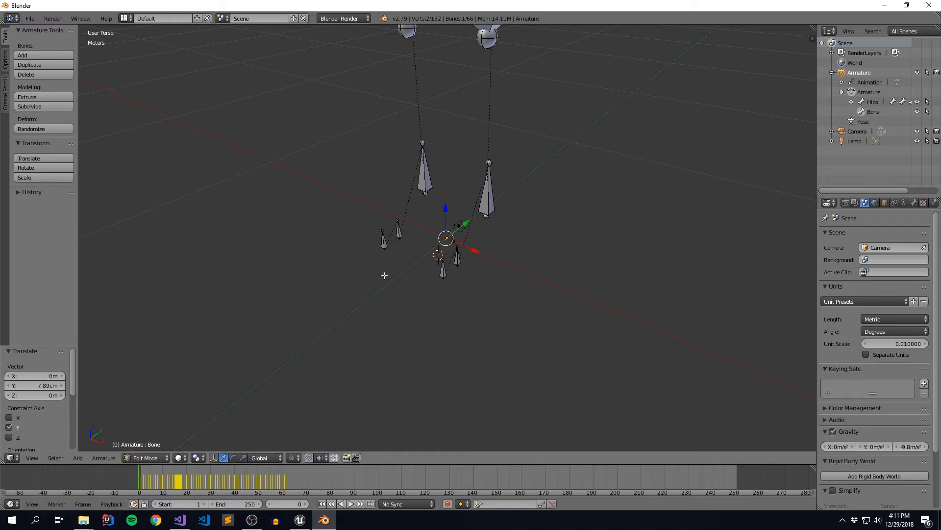
{"action": "left_click", "coordinate": [34, 385]}
{"action": "type", "text": "0"}
{"action": "key", "text": "Return"}
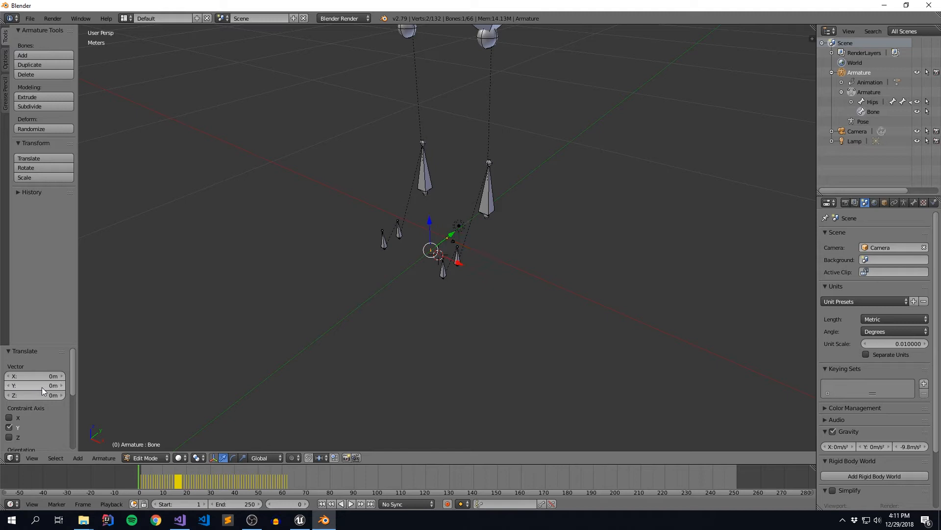
Select the Hips bone and examine its place in the armature's rest pose
{"action": "left_click", "coordinate": [863, 103]}
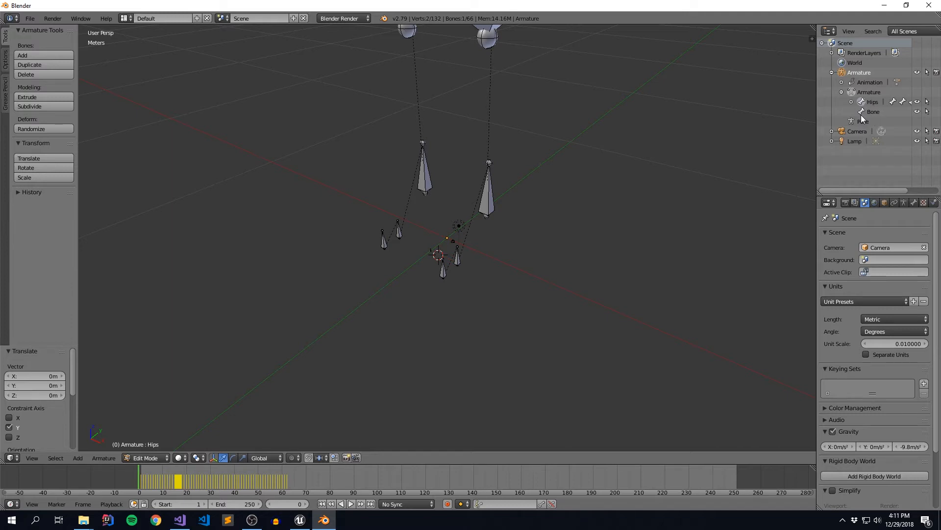
{"action": "key", "text": "KP_Decimal"}
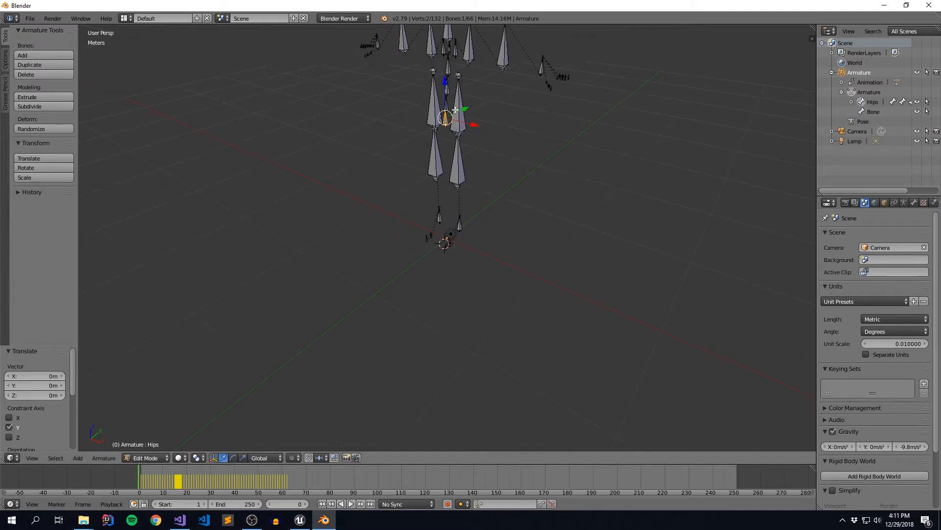
{"action": "middle_click_drag", "start_coordinate": [447, 96], "coordinate": [424, 134]}
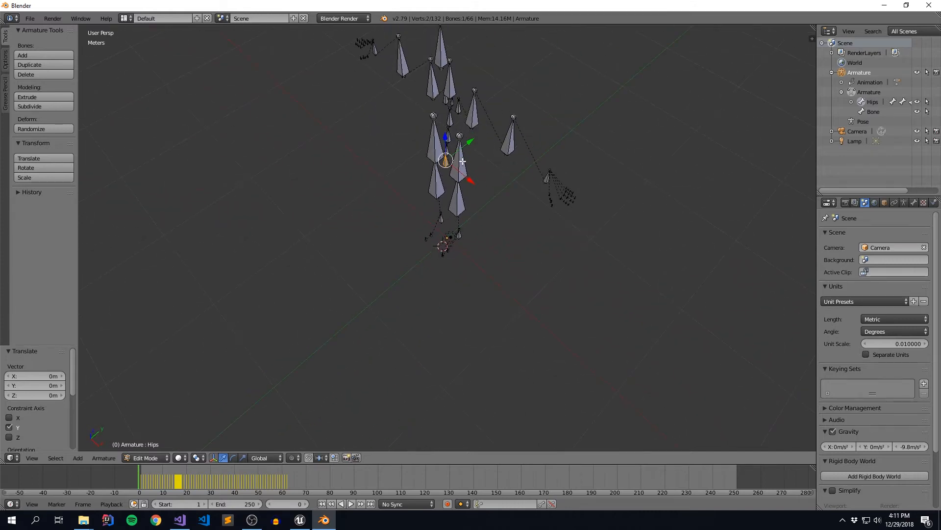
{"action": "middle_click_drag", "start_coordinate": [464, 162], "coordinate": [485, 117]}
Examine the armature's animated pose in Pose Mode, and return to Edit Mode
{"action": "left_click", "coordinate": [154, 458]}
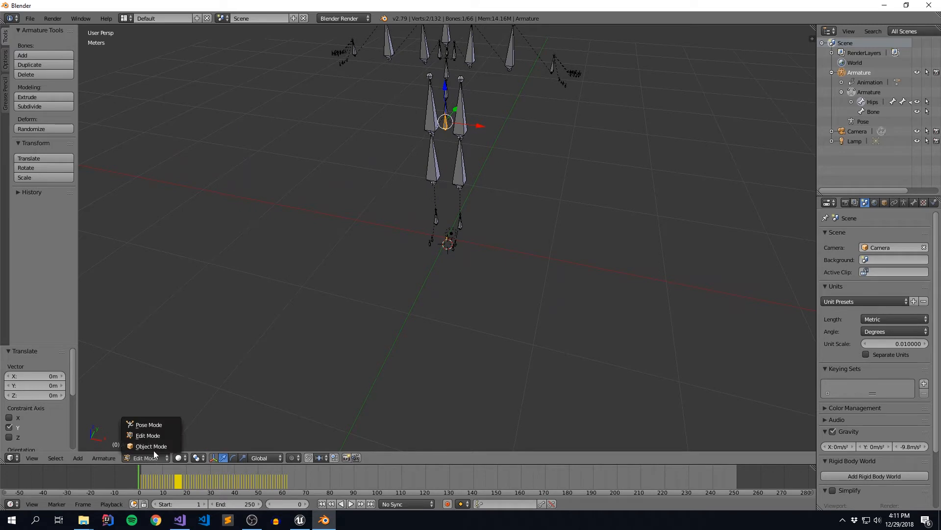
{"action": "left_click", "coordinate": [168, 423]}
{"action": "middle_click_drag", "start_coordinate": [560, 182], "coordinate": [485, 225]}
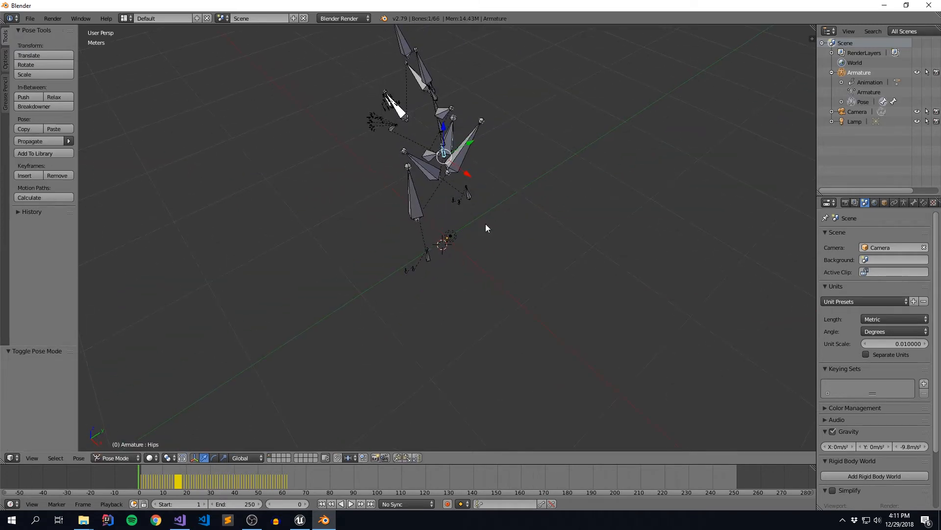
{"action": "left_click", "coordinate": [116, 458]}
{"action": "left_click", "coordinate": [132, 435]}
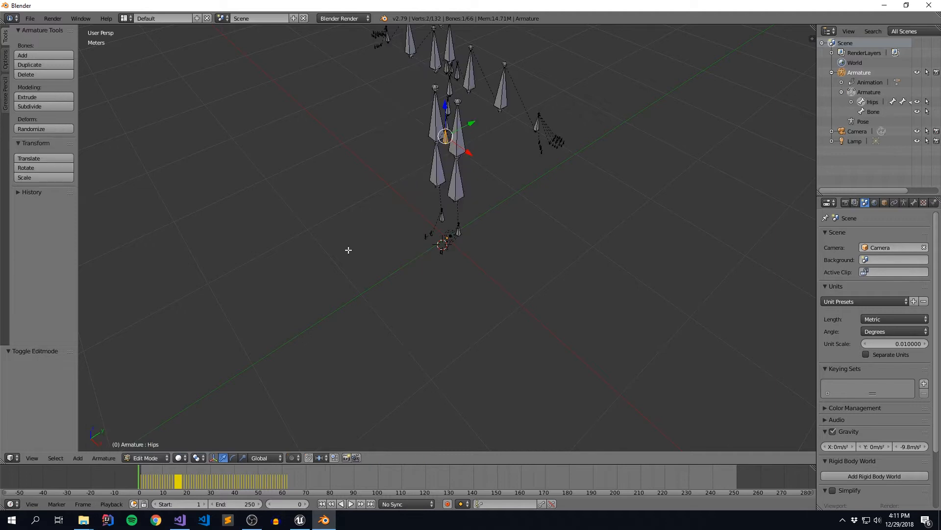
Try parenting the new bone to the Hips bone with Keep Offset, and undo the parenting
{"action": "middle_click_drag", "start_coordinate": [417, 211], "coordinate": [491, 160]}
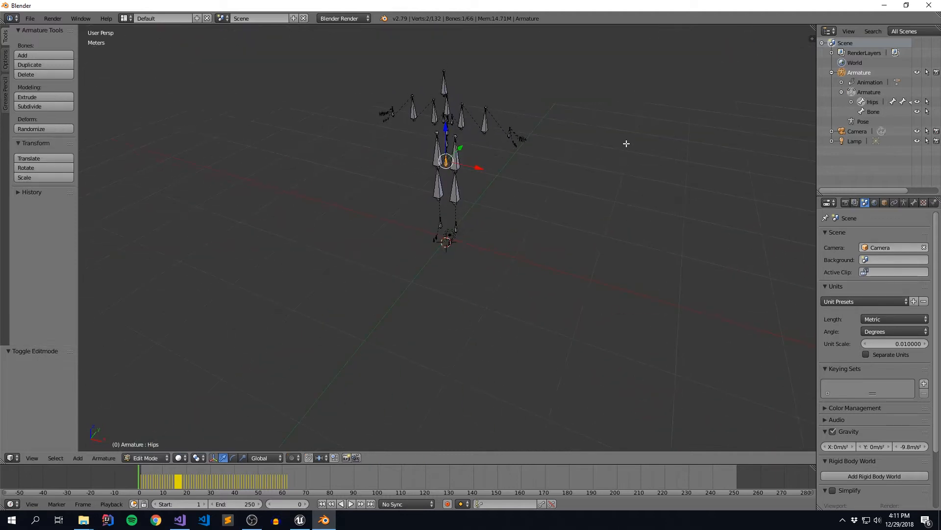
{"action": "left_click", "coordinate": [864, 111]}
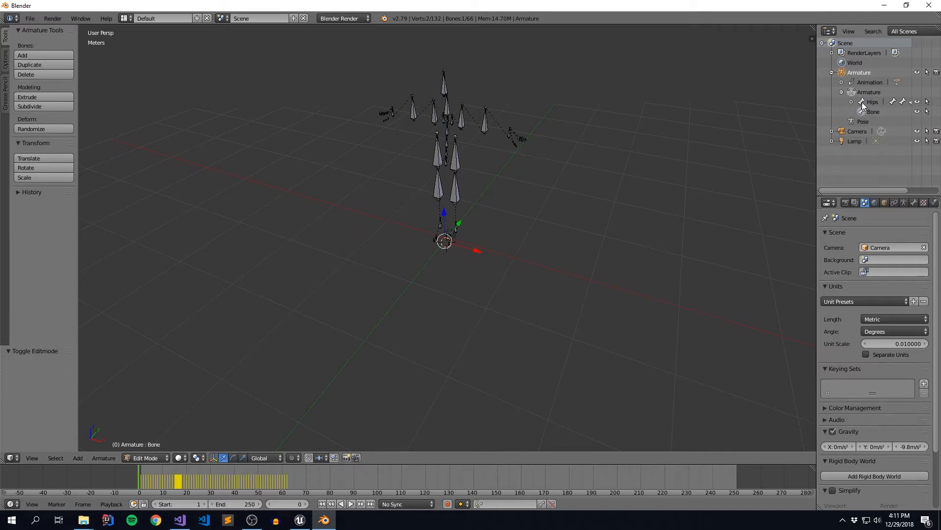
{"action": "left_click", "coordinate": [862, 102]}
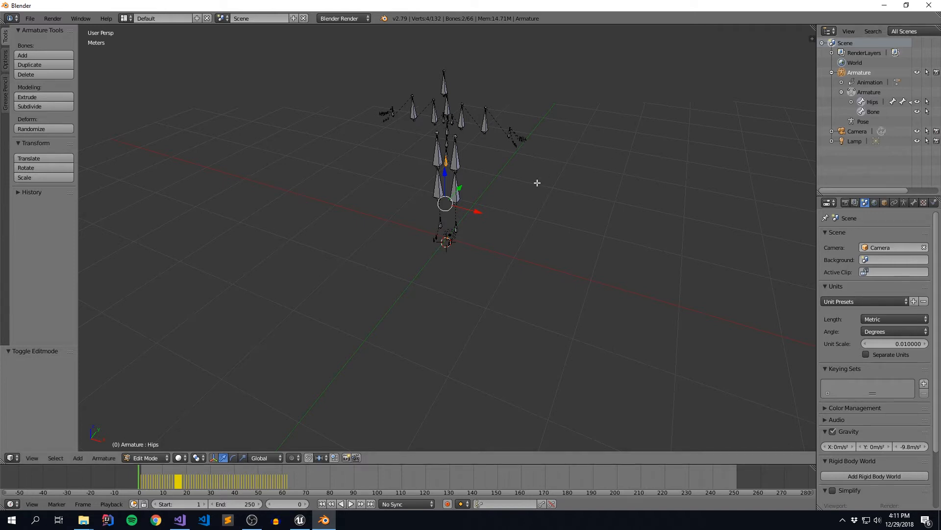
{"action": "key", "text": "ctrl+p"}
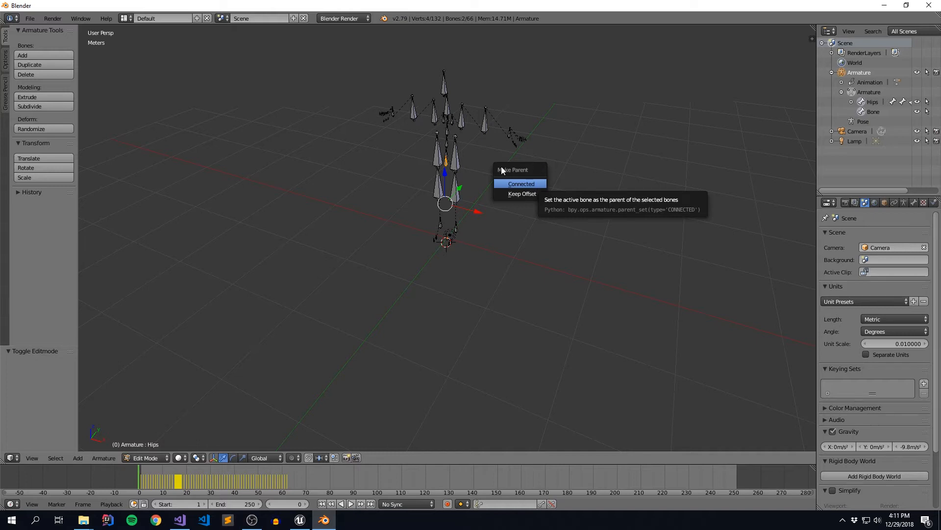
{"action": "left_click", "coordinate": [532, 193]}
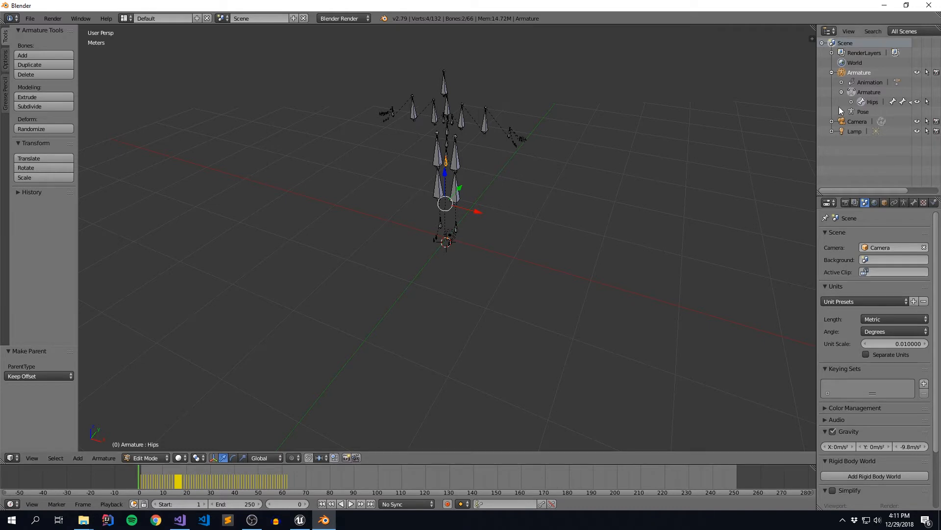
{"action": "left_click", "coordinate": [852, 102]}
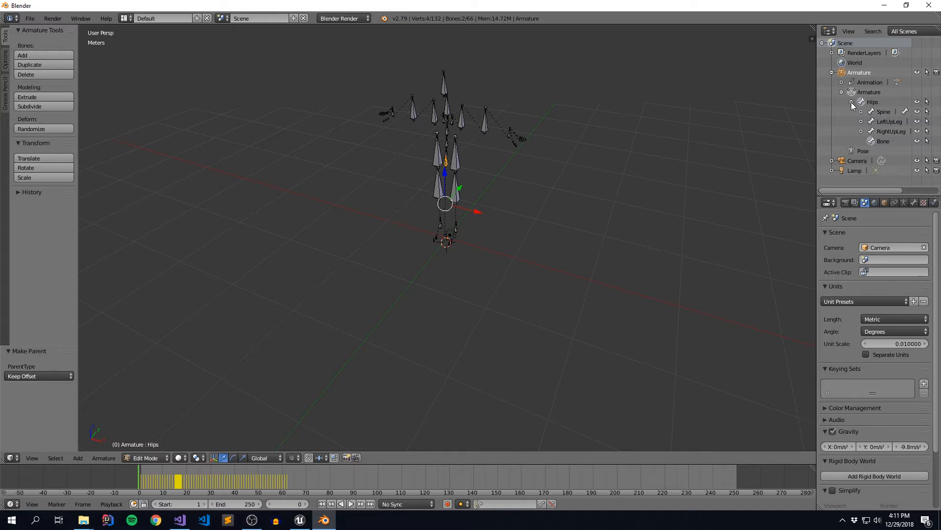
{"action": "key", "text": "ctrl+z"}
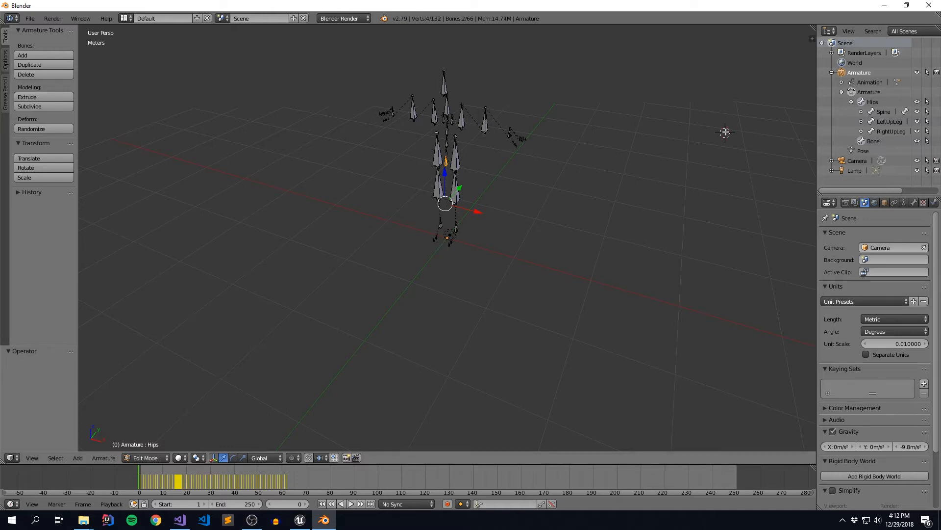
Parent the Hips bone to the new bone with Keep Offset, and expand the new bone's hierarchy
{"action": "left_click", "coordinate": [874, 142]}
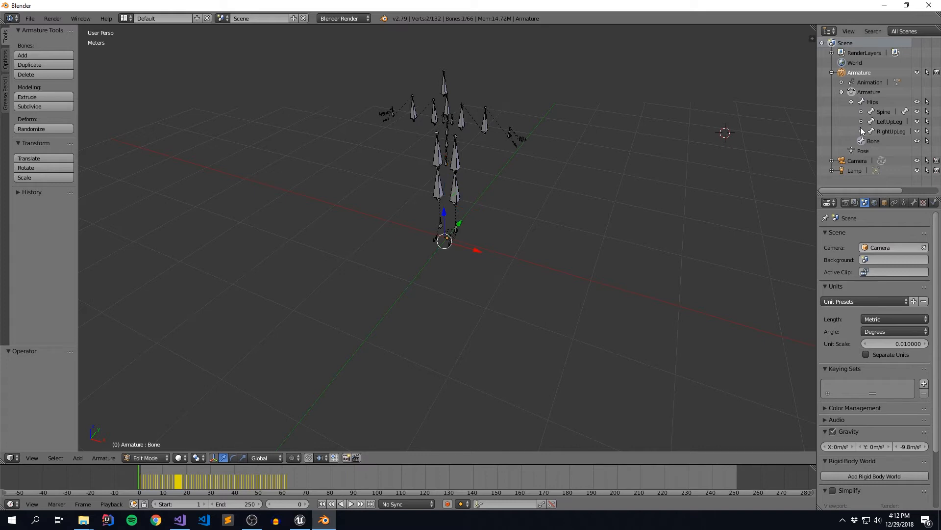
{"action": "left_click", "coordinate": [860, 103]}
{"action": "left_click", "coordinate": [862, 141], "text": "shift"}
{"action": "key", "text": "ctrl+p"}
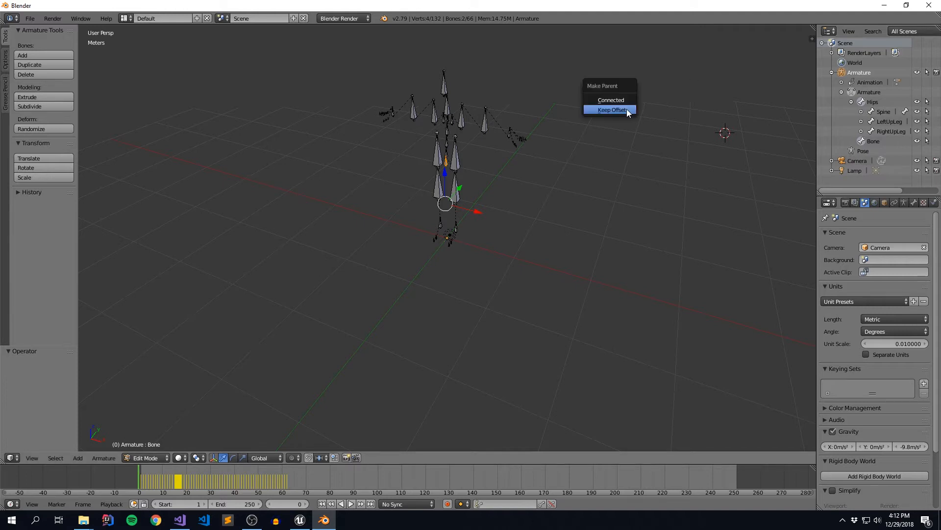
{"action": "left_click", "coordinate": [627, 109]}
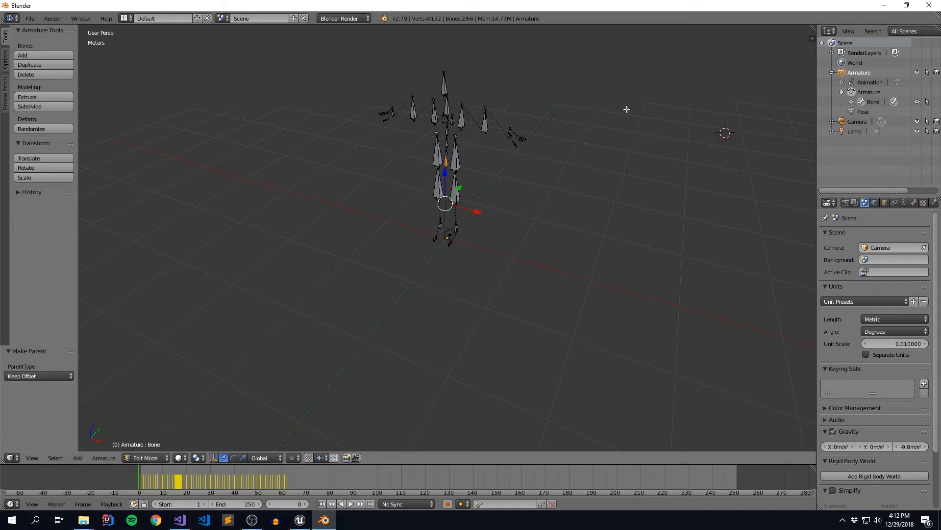
{"action": "left_click", "coordinate": [851, 101]}
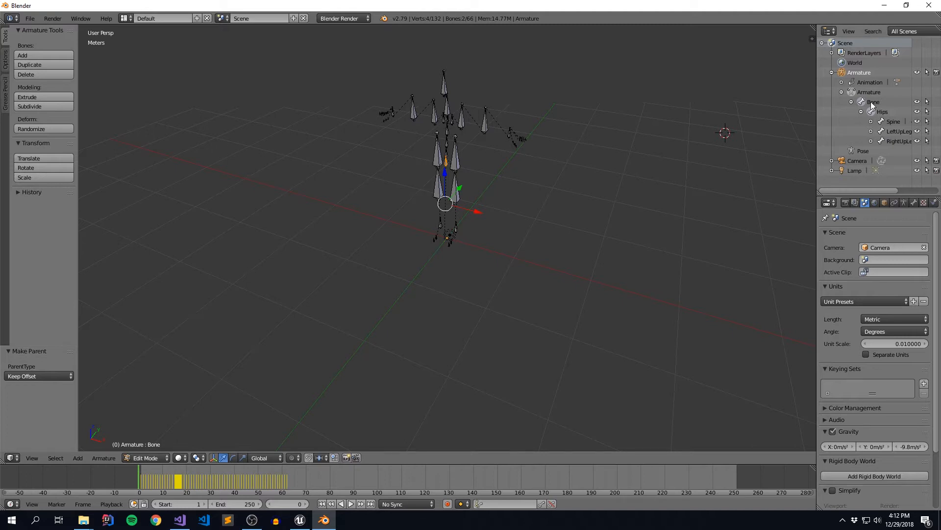
Rename the new parent bone as Root
{"action": "left_click", "coordinate": [871, 102]}
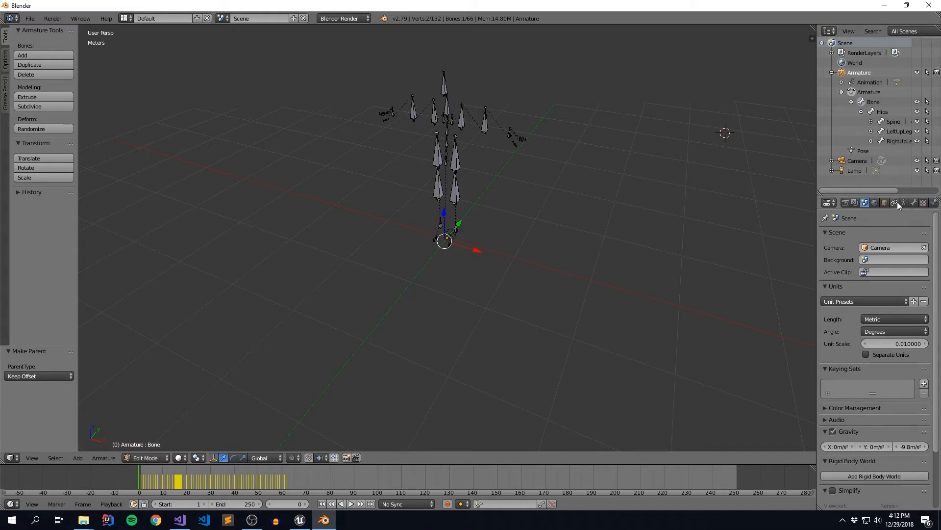
{"action": "left_click", "coordinate": [913, 203]}
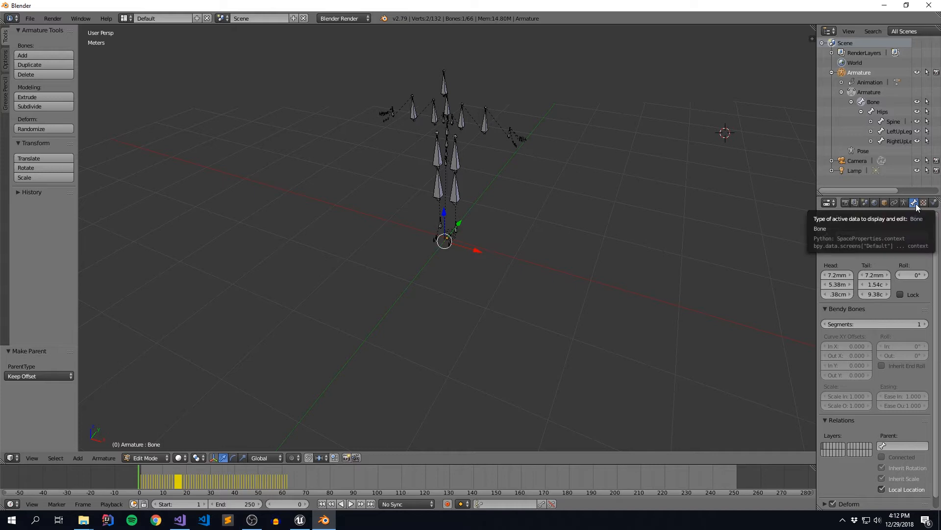
{"action": "left_click", "coordinate": [861, 235]}
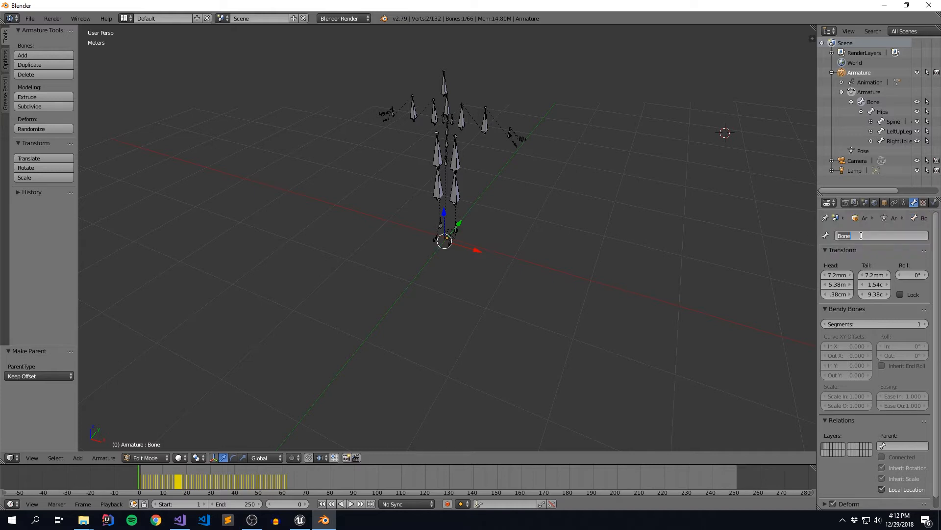
{"action": "type", "text": "Root"}
{"action": "key", "text": "Return"}
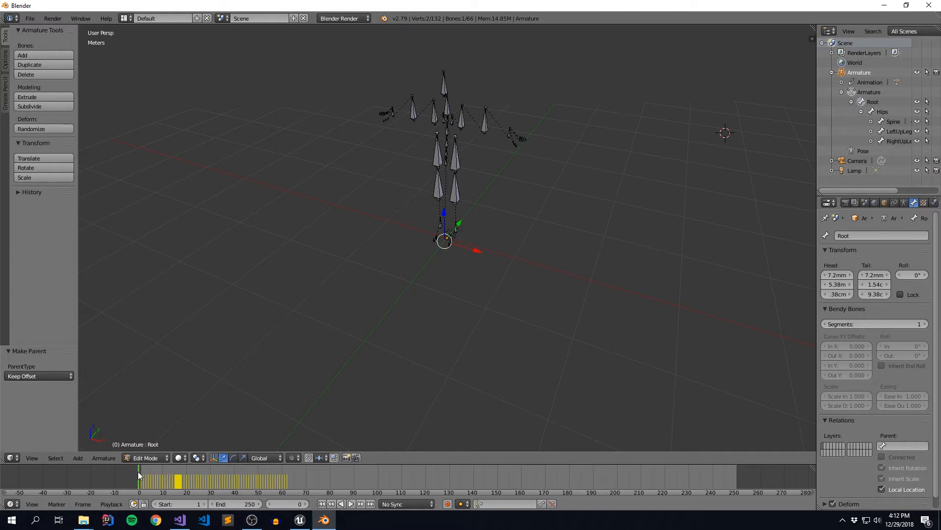
Switch the armature to Pose Mode, scrub through the kick animation to check its motion and length, and return to frame 0
{"action": "key", "text": "alt+a"}
{"action": "key", "text": "alt+a"}
{"action": "key", "text": "alt+a"}
{"action": "left_click", "coordinate": [146, 458]}
{"action": "left_click", "coordinate": [148, 425]}
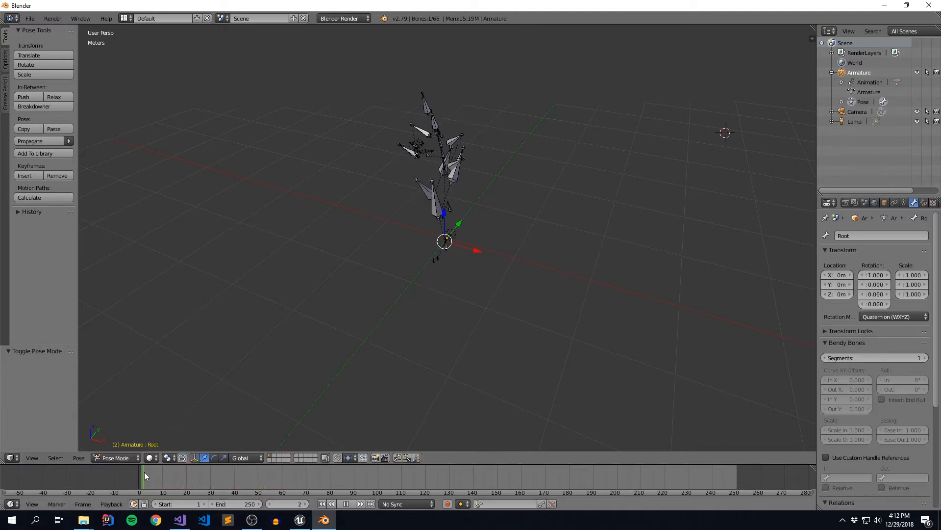
{"action": "mouse_move", "coordinate": [144, 472]}
{"action": "left_mouse_down"}
{"action": "mouse_move", "coordinate": [299, 485]}
{"action": "mouse_move", "coordinate": [171, 488]}
{"action": "mouse_move", "coordinate": [264, 487]}
{"action": "left_mouse_up"}
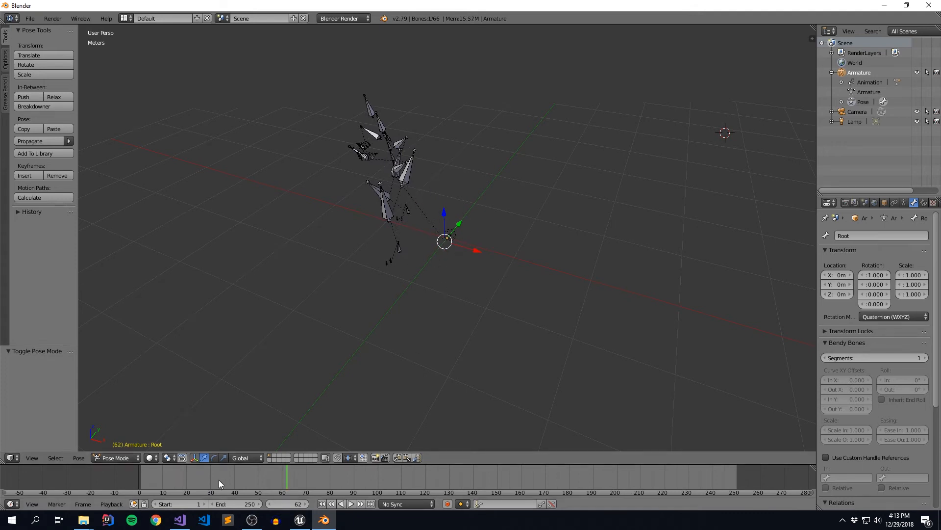
{"action": "left_click", "coordinate": [175, 478]}
{"action": "mouse_move", "coordinate": [174, 477]}
{"action": "left_mouse_down"}
{"action": "mouse_move", "coordinate": [140, 475]}
{"action": "mouse_move", "coordinate": [315, 472]}
{"action": "mouse_move", "coordinate": [170, 479]}
{"action": "left_mouse_up"}
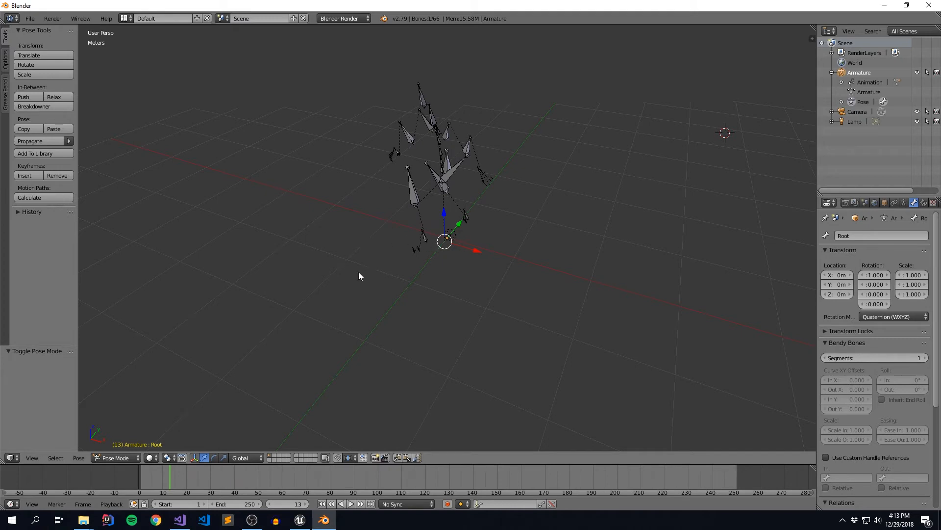
{"action": "left_click_drag", "start_coordinate": [169, 475], "coordinate": [137, 478]}
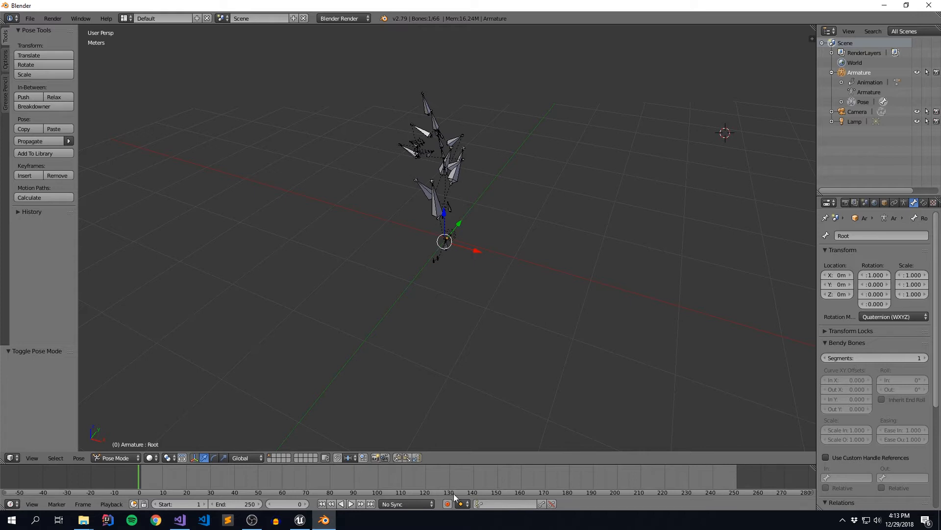
{"action": "mouse_move", "coordinate": [139, 478]}
{"action": "left_mouse_down"}
{"action": "mouse_move", "coordinate": [290, 480]}
{"action": "mouse_move", "coordinate": [139, 488]}
{"action": "left_mouse_up"}
Set the animation's end frame to 62, keeping the playhead at frame 0
{"action": "left_click", "coordinate": [245, 504]}
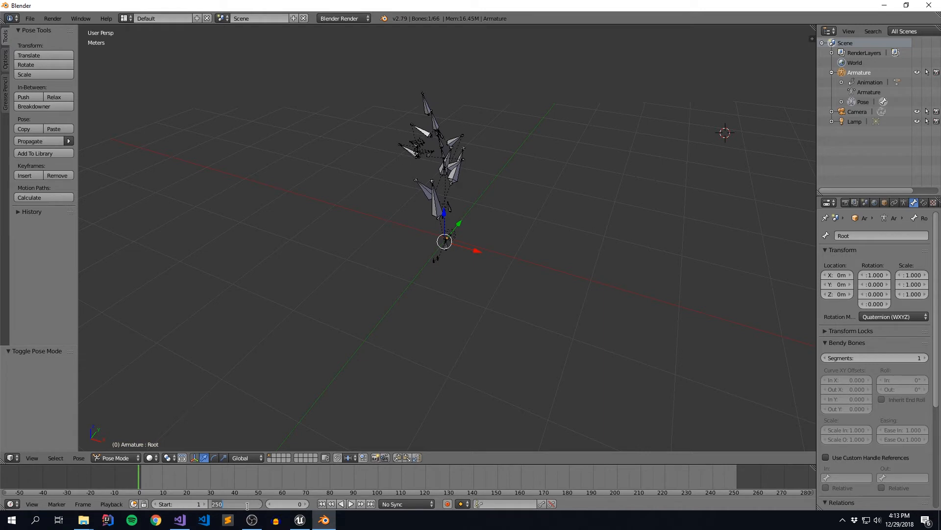
{"action": "type", "text": "62"}
{"action": "key", "text": "Return"}
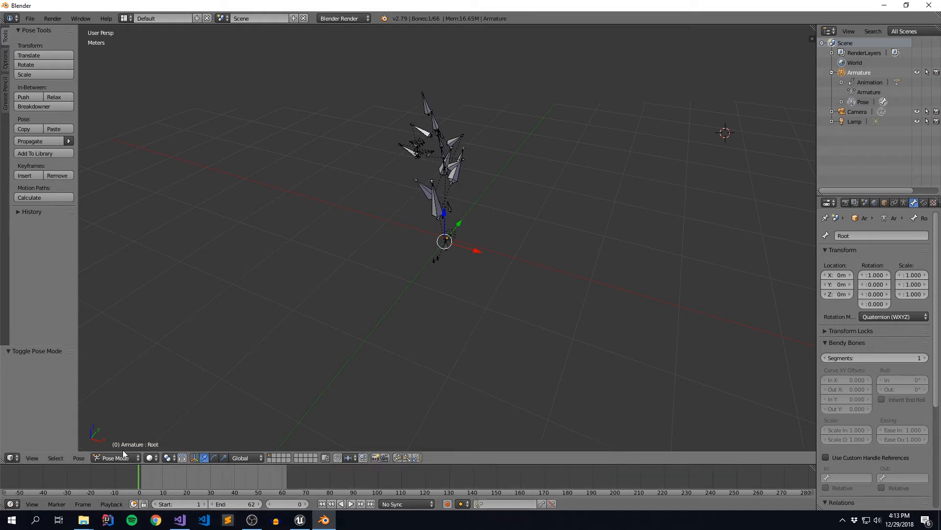
{"action": "mouse_move", "coordinate": [137, 475]}
{"action": "left_mouse_down"}
{"action": "mouse_move", "coordinate": [288, 479]}
{"action": "mouse_move", "coordinate": [139, 482]}
{"action": "left_mouse_up"}
Try showing the Graph Editor in the whole main viewport, and restore the 3D View
{"action": "left_click", "coordinate": [12, 458]}
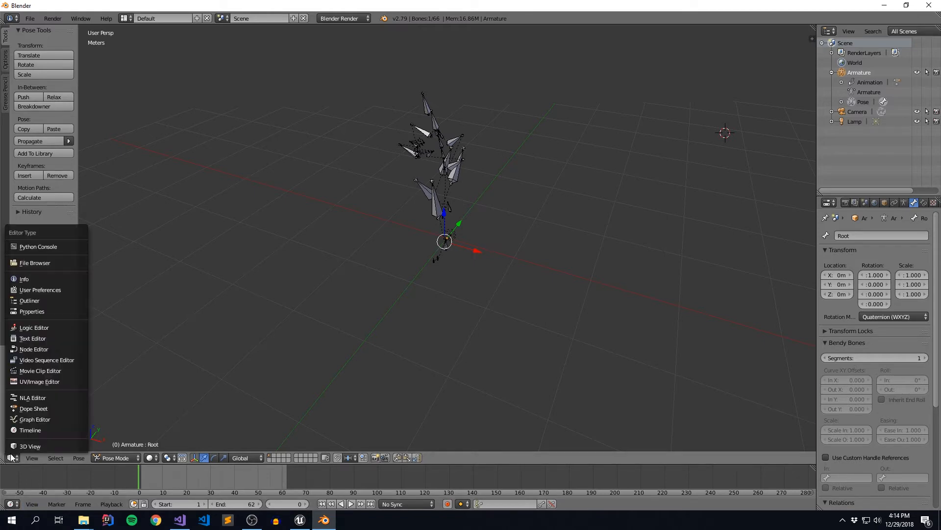
{"action": "left_click", "coordinate": [11, 458]}
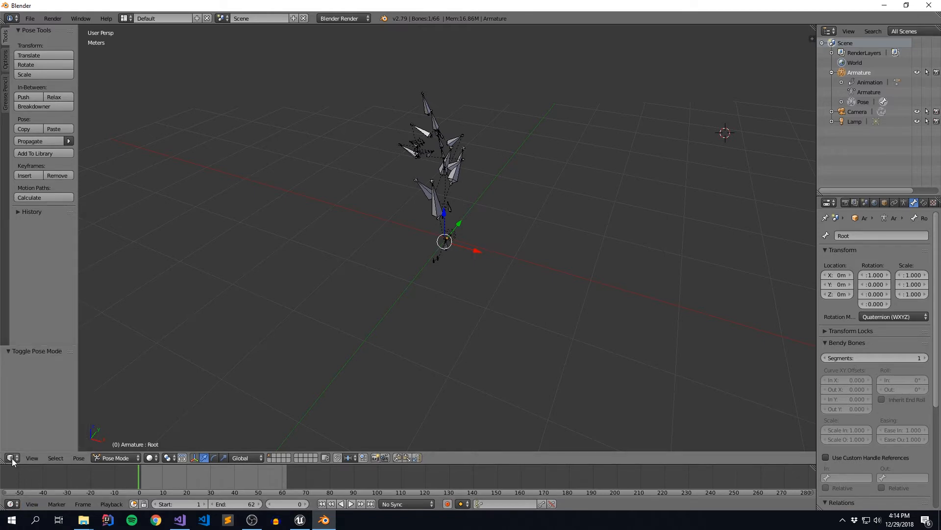
{"action": "left_click", "coordinate": [13, 458]}
{"action": "left_click", "coordinate": [12, 458]}
{"action": "left_click", "coordinate": [14, 457]}
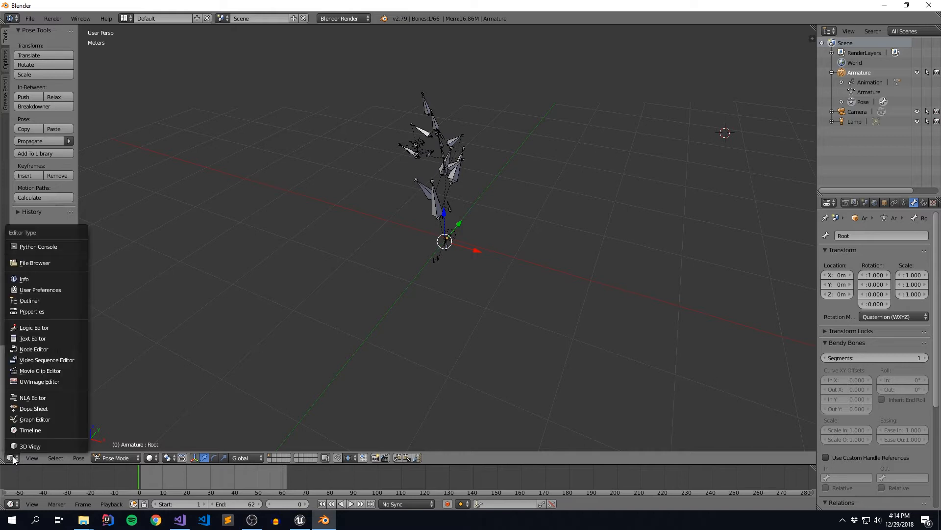
{"action": "left_click", "coordinate": [39, 421]}
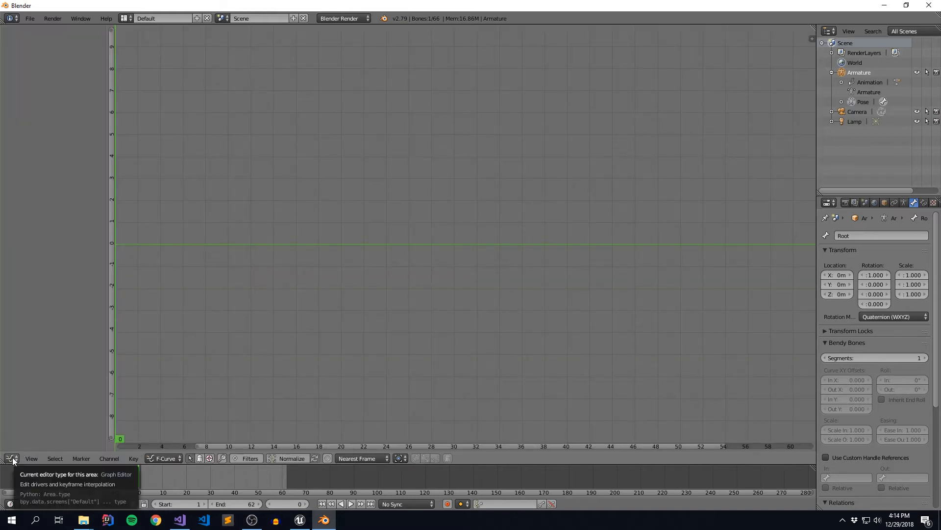
{"action": "left_click", "coordinate": [13, 460]}
{"action": "left_click", "coordinate": [35, 446]}
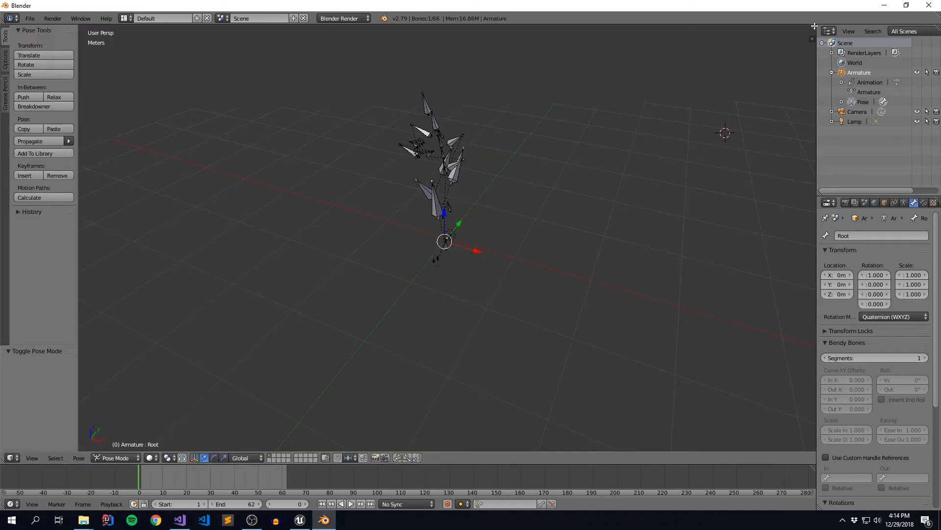
Split the main viewport into two side-by-side areas, and make the one farther from the Outliner a Graph Editor
{"action": "left_click_drag", "start_coordinate": [814, 25], "coordinate": [381, 76]}
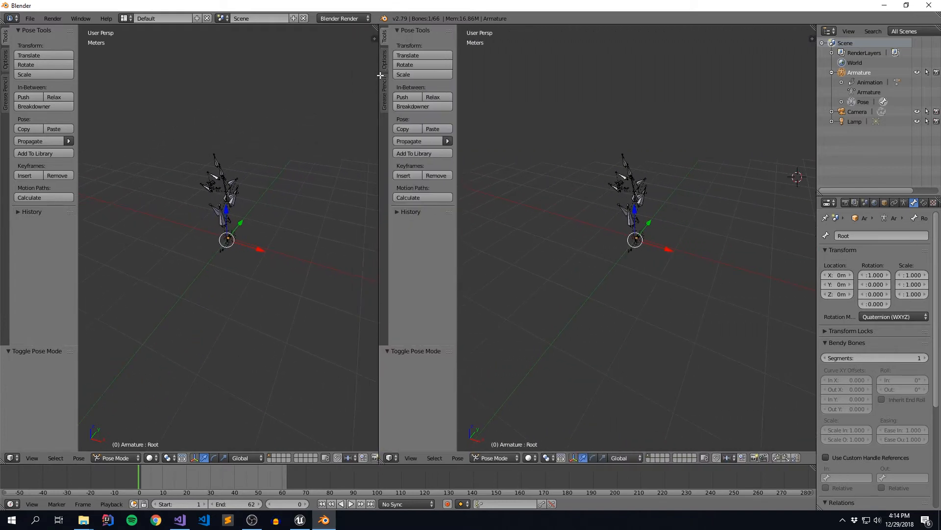
{"action": "left_click", "coordinate": [11, 457]}
{"action": "left_click", "coordinate": [46, 420]}
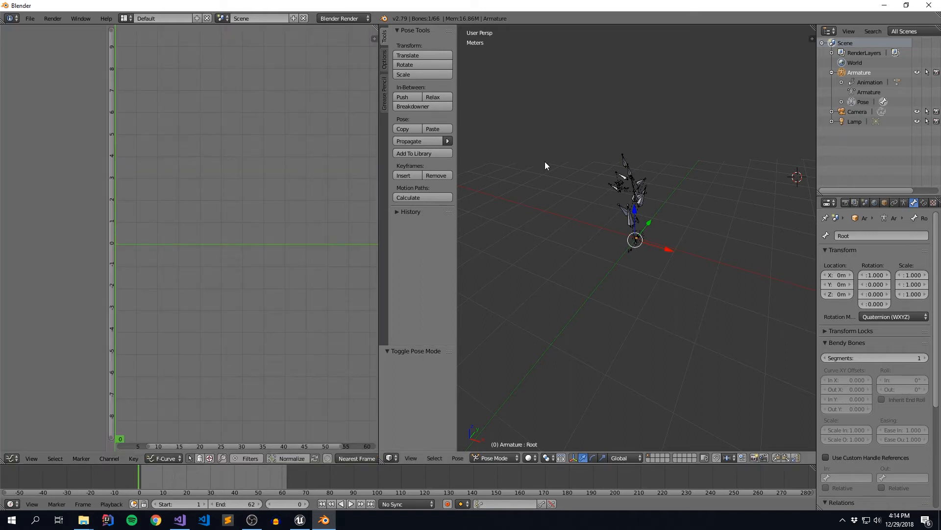
{"action": "mouse_move", "coordinate": [138, 477]}
{"action": "left_mouse_down"}
{"action": "mouse_move", "coordinate": [271, 471]}
{"action": "mouse_move", "coordinate": [140, 475]}
{"action": "left_mouse_up"}
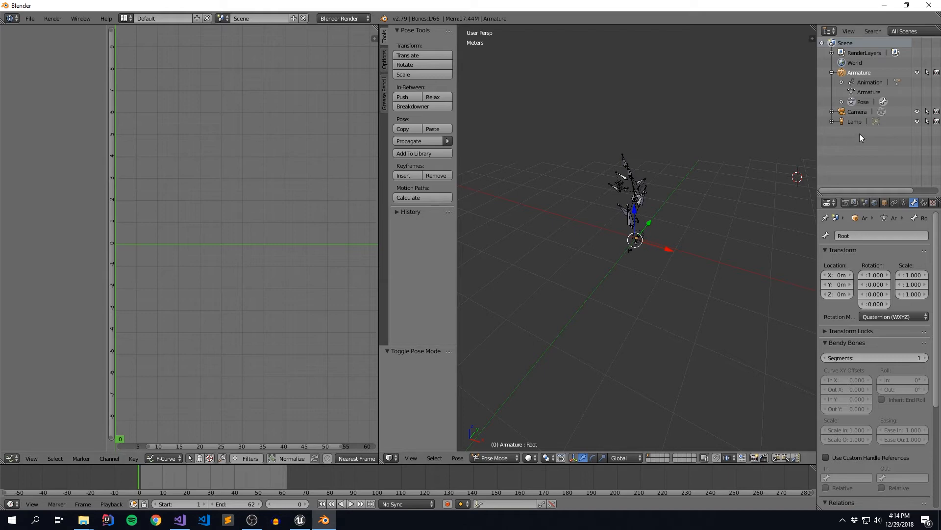
Expand the armature's Pose hierarchy down to Hips, and compare the animation curves and transforms of the Hips and Root bones
{"action": "left_click", "coordinate": [842, 102]}
{"action": "left_click", "coordinate": [851, 112]}
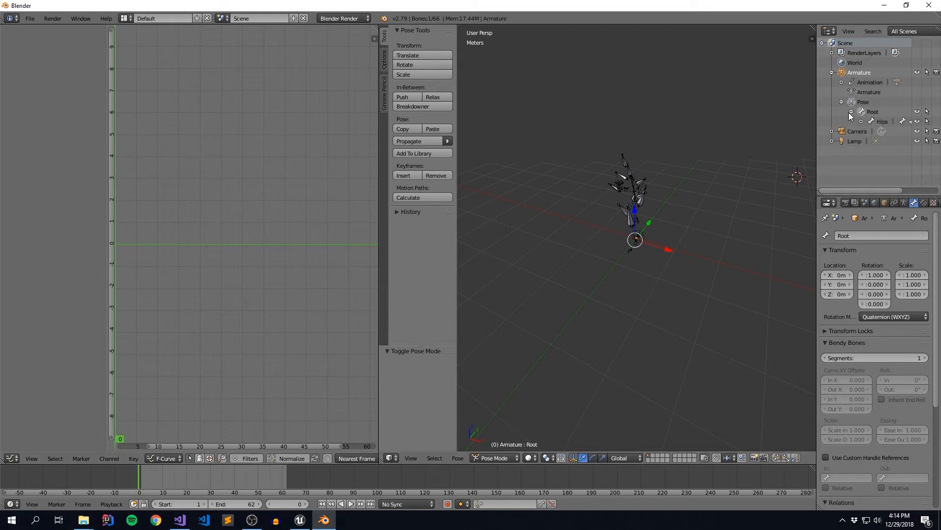
{"action": "left_click", "coordinate": [861, 122]}
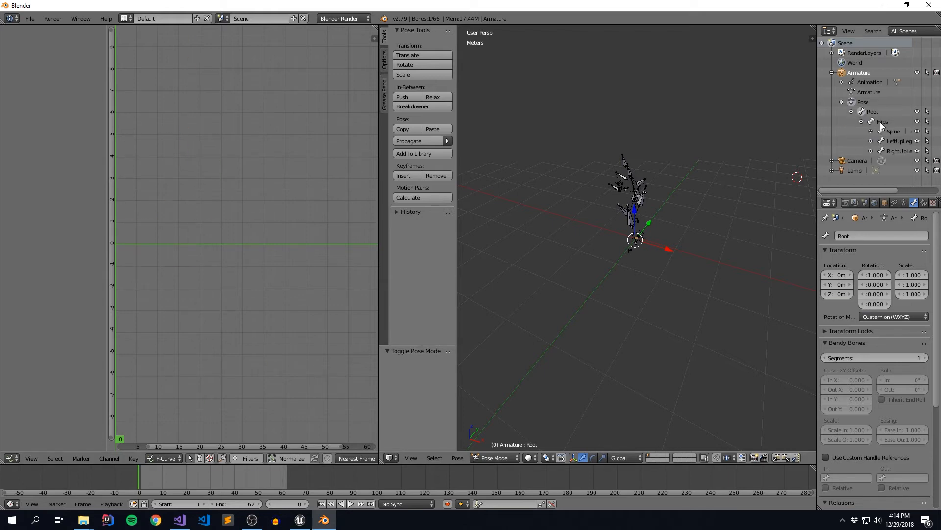
{"action": "left_click", "coordinate": [882, 123]}
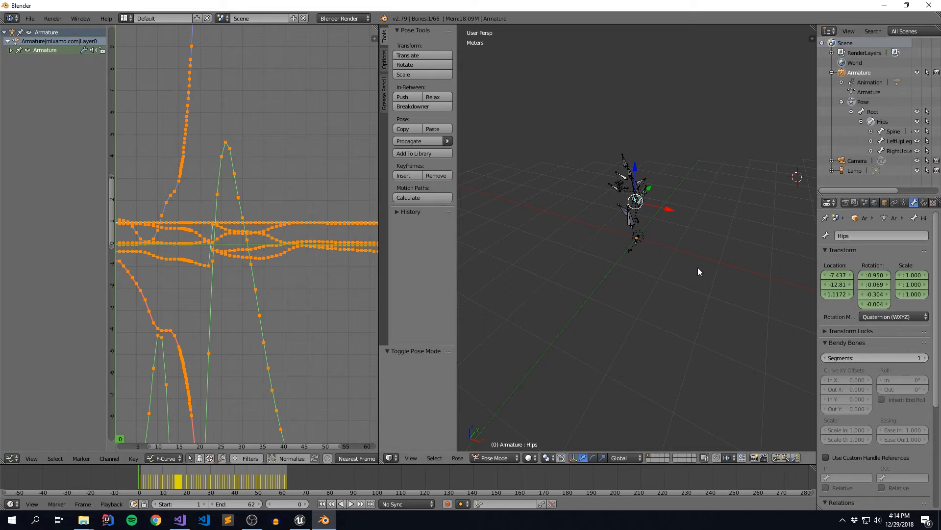
{"action": "left_click", "coordinate": [872, 112]}
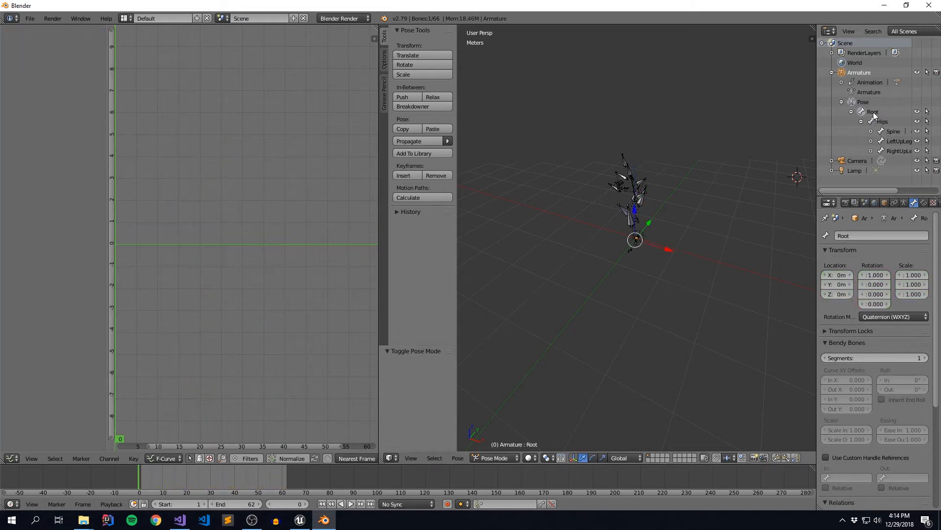
{"action": "left_click", "coordinate": [878, 121]}
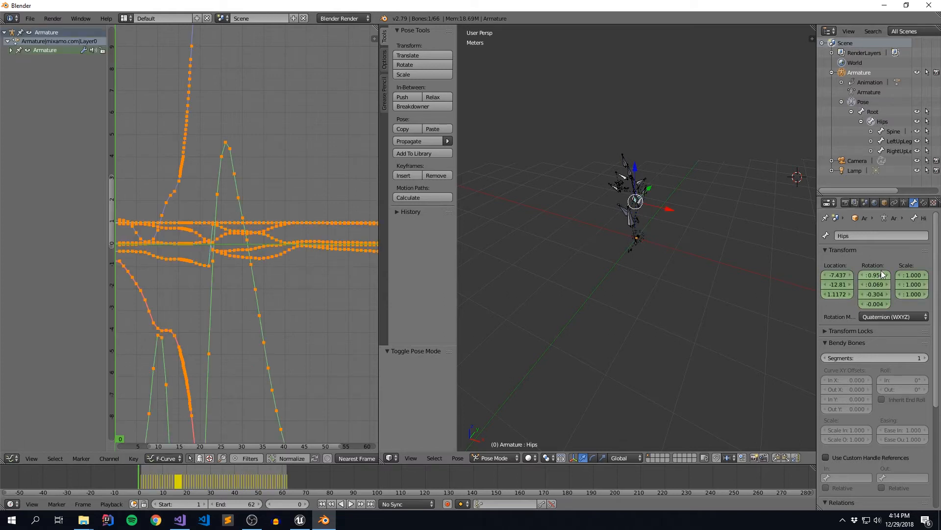
{"action": "left_click", "coordinate": [875, 112]}
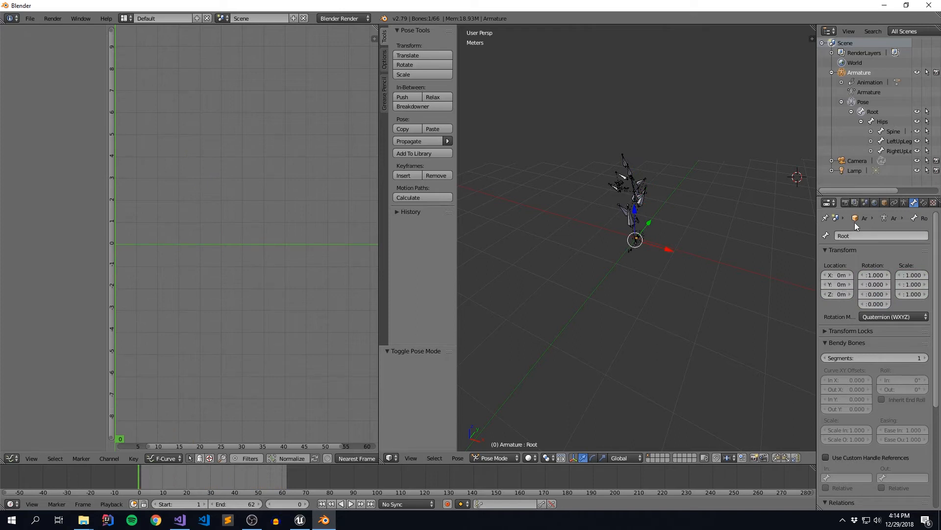
Insert location keyframes for the Root bone at frame 0
{"action": "key", "text": "alt+a"}
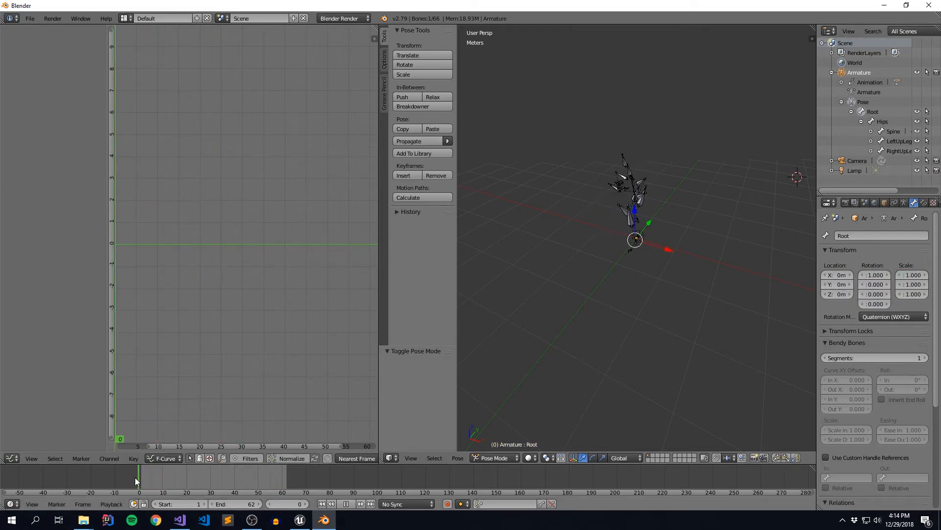
{"action": "key", "text": "Escape"}
{"action": "right_click", "coordinate": [840, 275]}
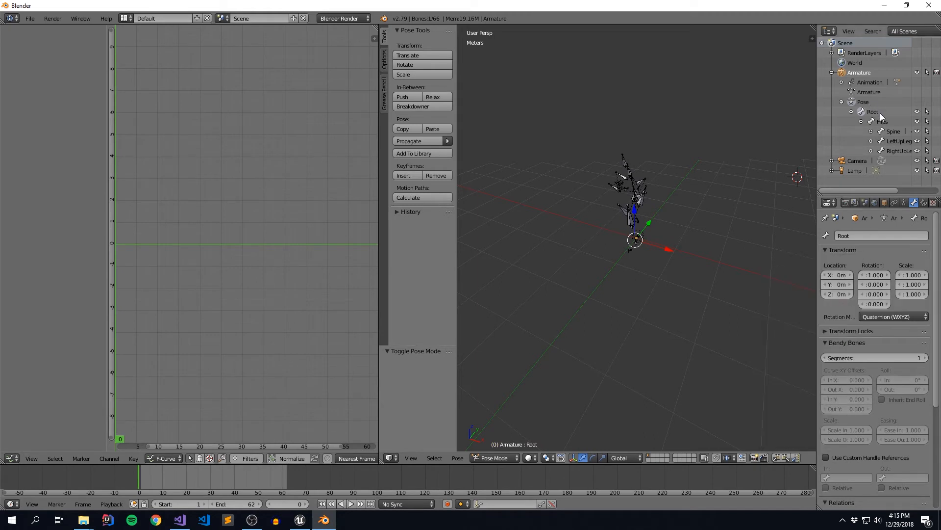
{"action": "right_click", "coordinate": [837, 275]}
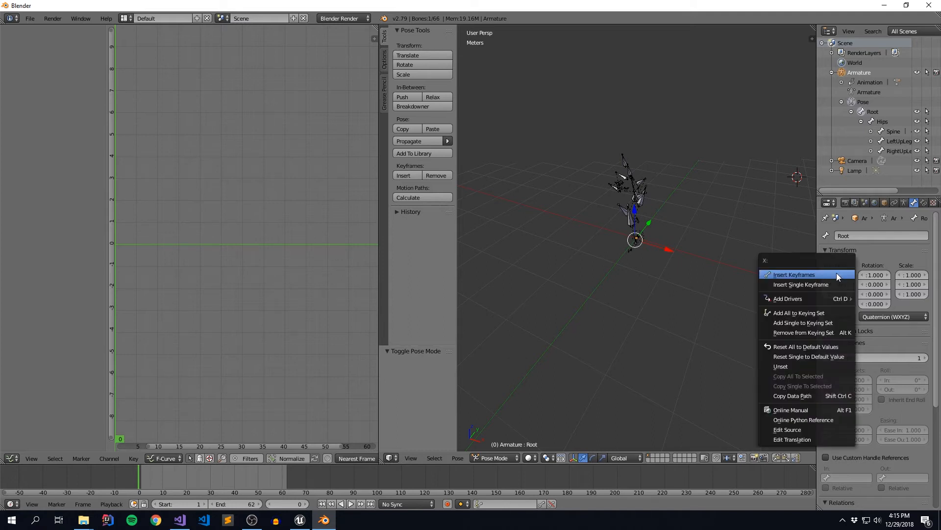
{"action": "left_click", "coordinate": [837, 275]}
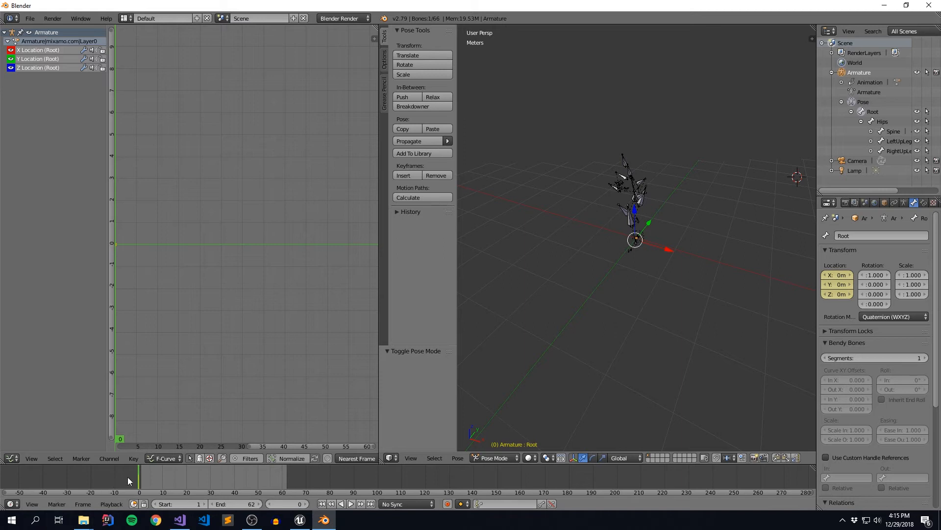
{"action": "key", "text": "alt+a"}
{"action": "mouse_move", "coordinate": [138, 476]}
{"action": "left_mouse_down"}
{"action": "mouse_move", "coordinate": [298, 477]}
{"action": "mouse_move", "coordinate": [126, 469]}
{"action": "left_mouse_up"}
{"action": "key", "text": "alt+a"}
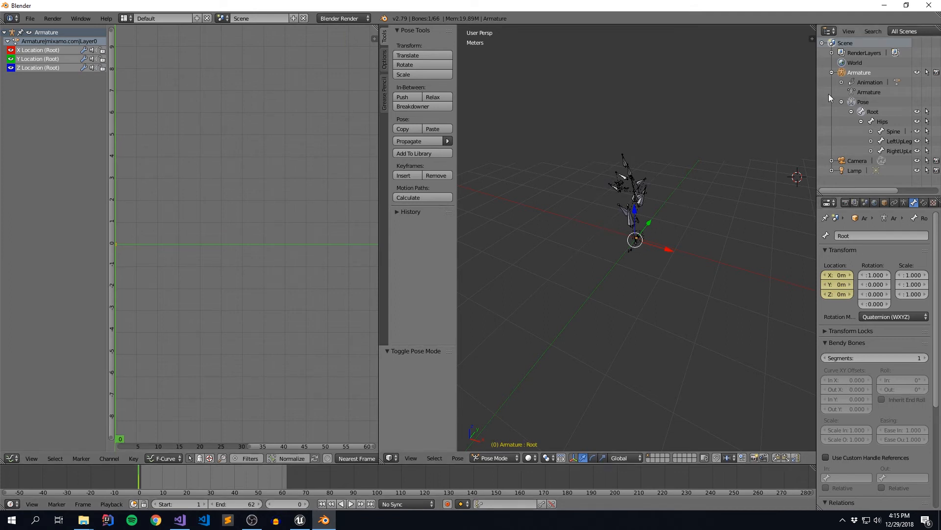
Copy the keyframes of the Hips bone's X, Y and Z Location channels in the Graph Editor
{"action": "left_click", "coordinate": [875, 124]}
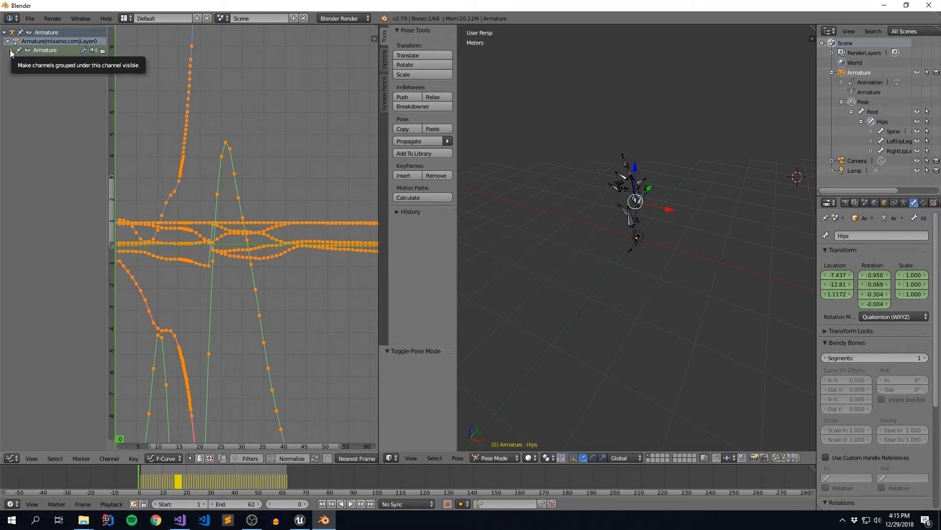
{"action": "left_click", "coordinate": [10, 50]}
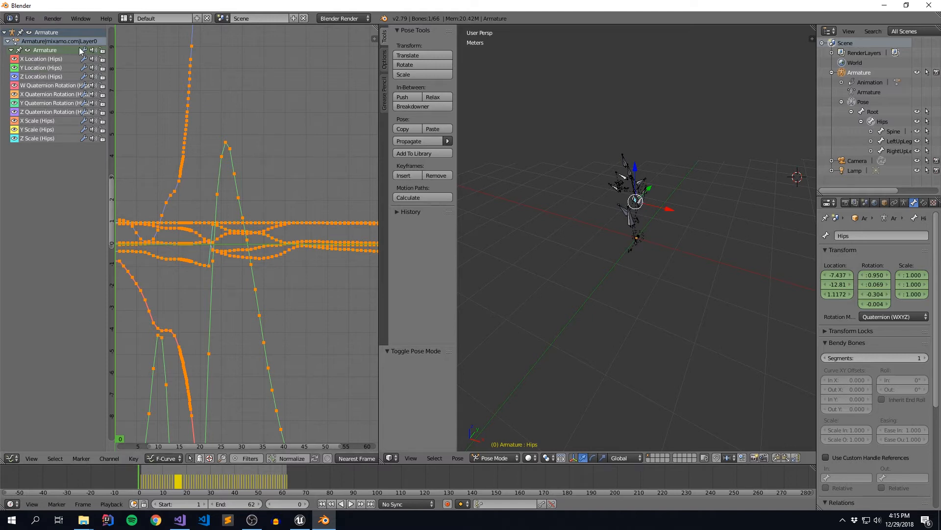
{"action": "left_click", "coordinate": [38, 58]}
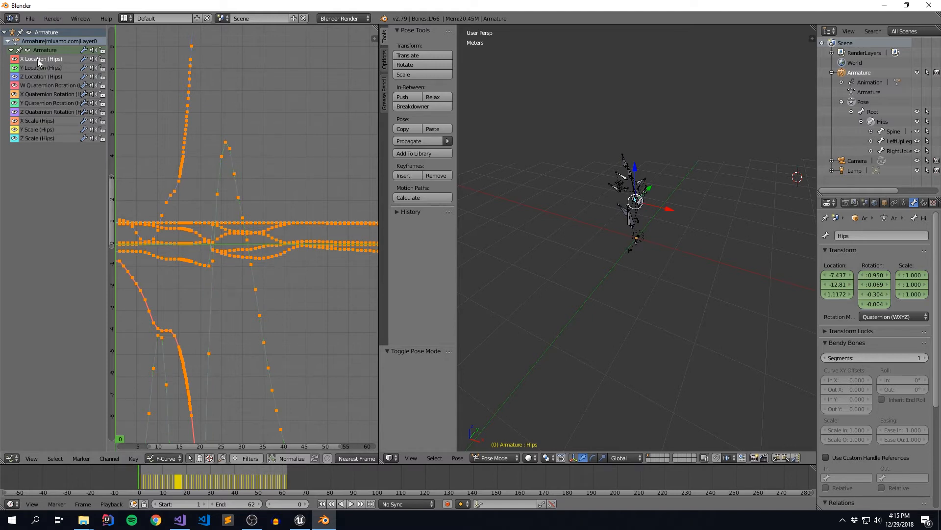
{"action": "left_click", "coordinate": [41, 68]}
{"action": "left_click", "coordinate": [42, 75]}
{"action": "left_click", "coordinate": [43, 68], "text": "shift"}
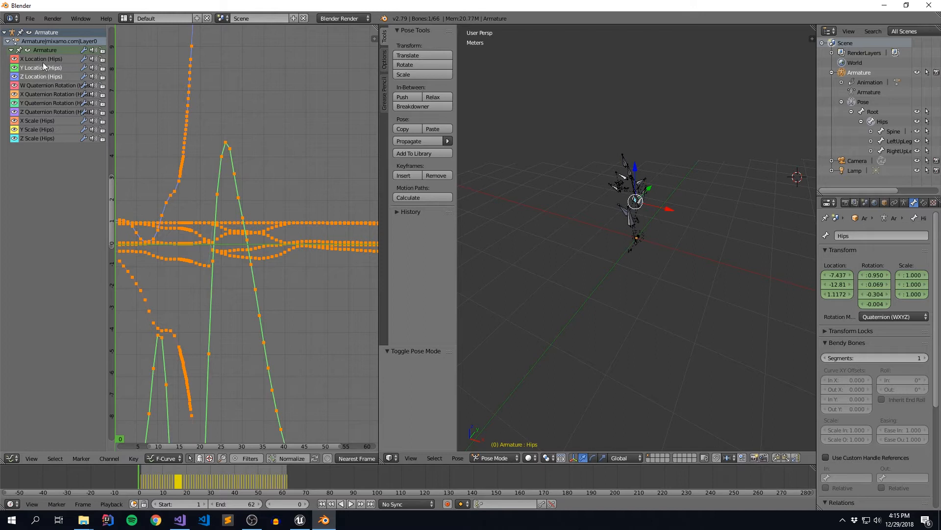
{"action": "left_click", "coordinate": [43, 60]}
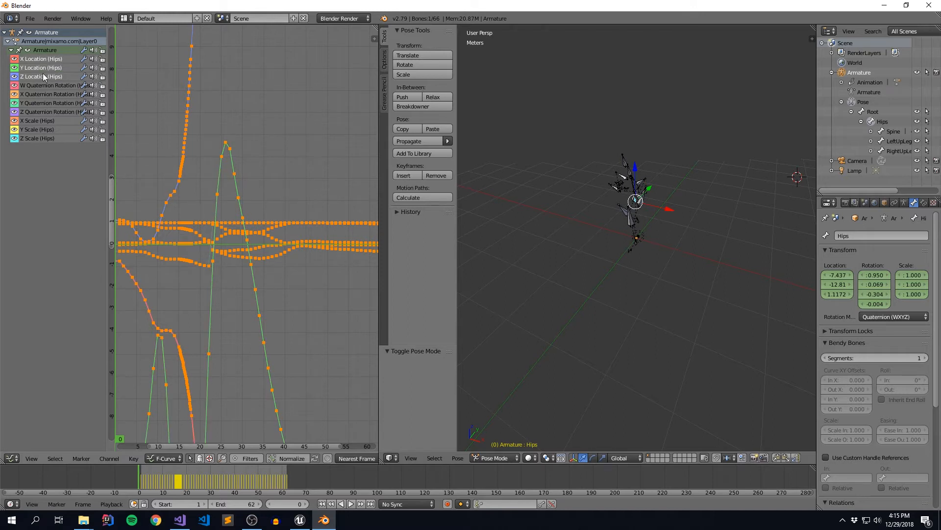
{"action": "left_click", "coordinate": [137, 460]}
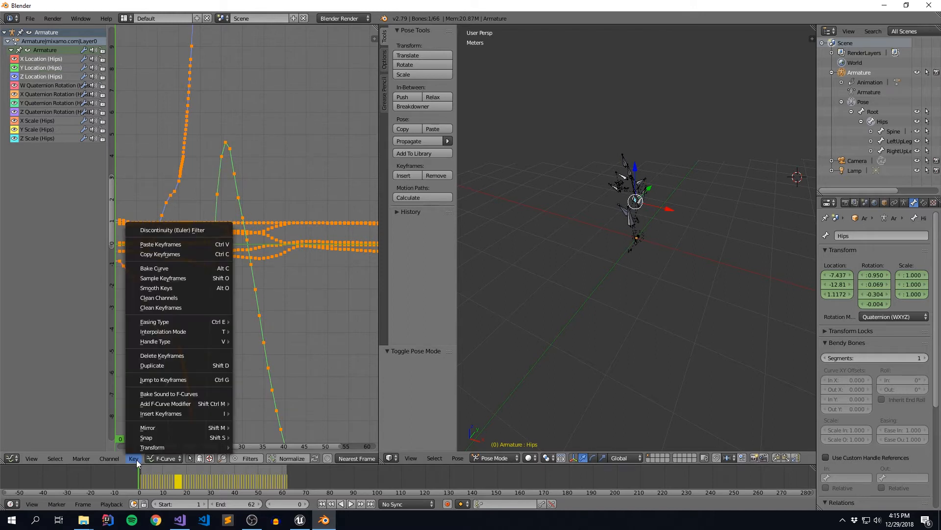
{"action": "left_click", "coordinate": [199, 254]}
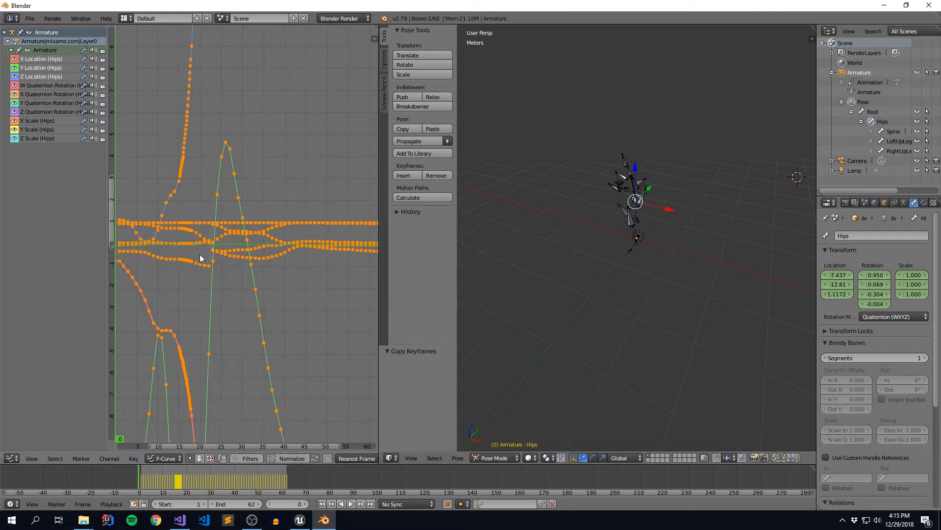
Paste the copied keyframes onto the Root bone's X, Y and Z Location channels, and preview the animation, returning to frame 0
{"action": "left_click", "coordinate": [862, 114]}
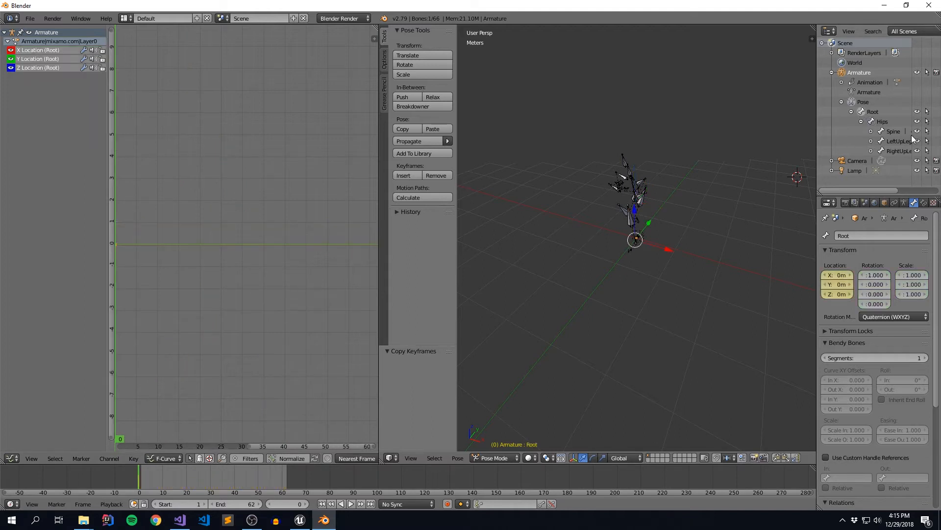
{"action": "left_click", "coordinate": [36, 66]}
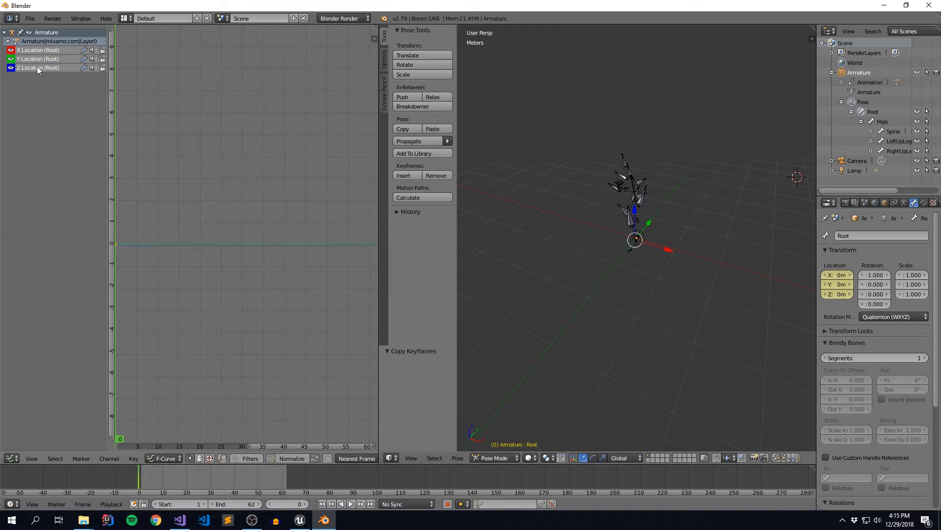
{"action": "left_click", "coordinate": [133, 459]}
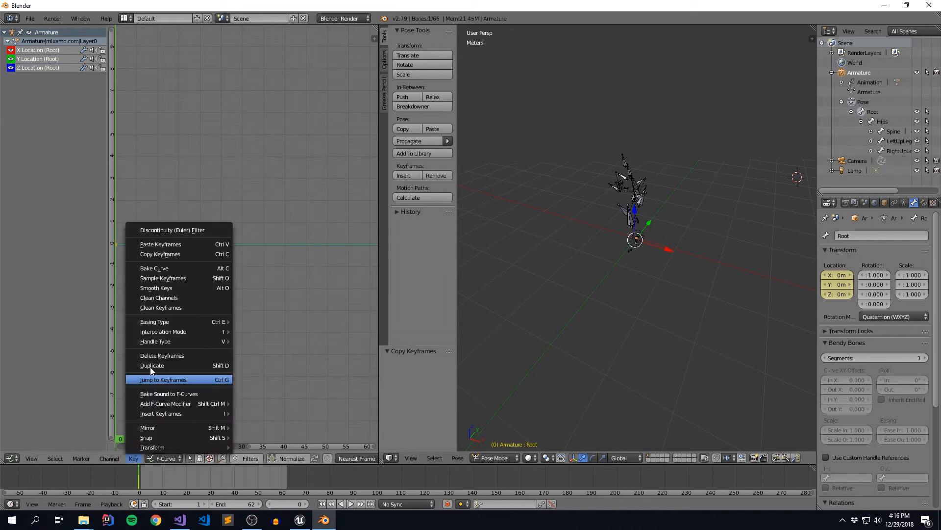
{"action": "left_click", "coordinate": [181, 245]}
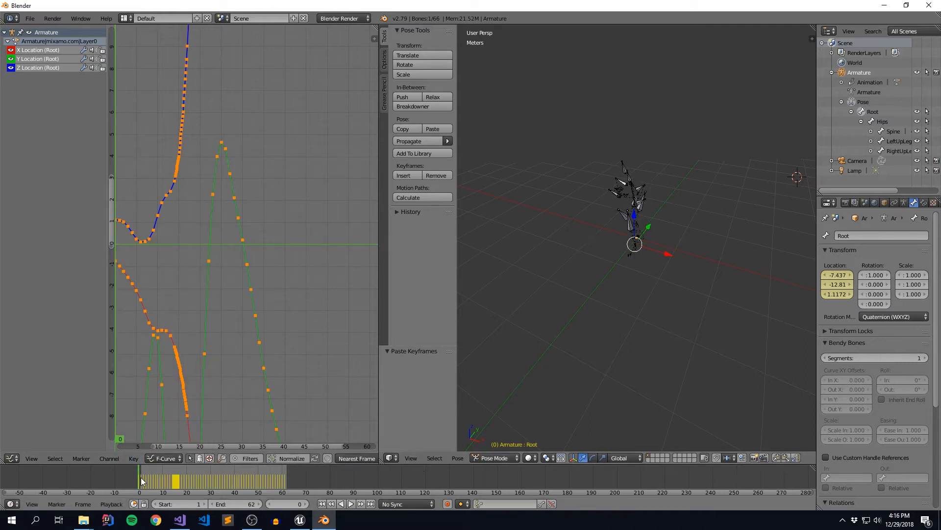
{"action": "key", "text": "alt+a"}
{"action": "left_click_drag", "start_coordinate": [150, 476], "coordinate": [213, 472]}
{"action": "key", "text": "alt+a"}
{"action": "key", "text": "alt+a"}
{"action": "left_click_drag", "start_coordinate": [277, 471], "coordinate": [139, 474]}
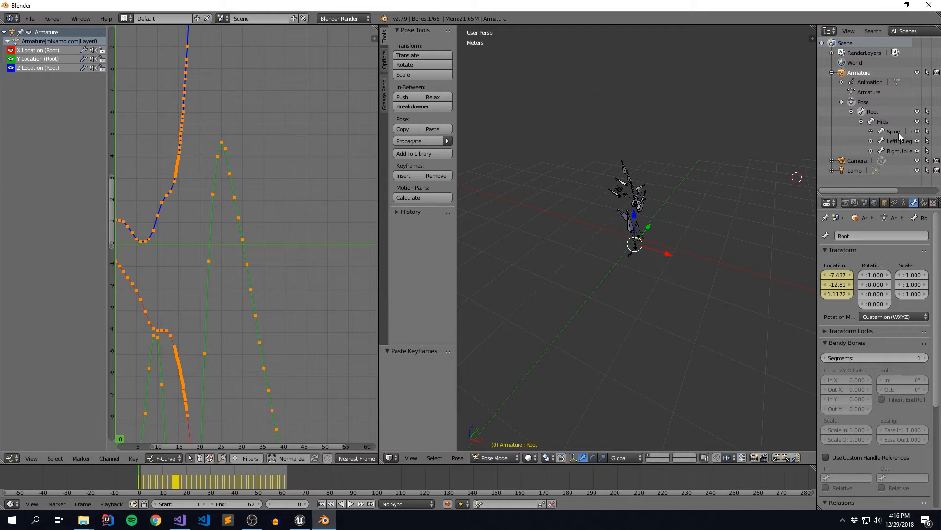
Hide all the Hips bone's curves in the Graph Editor, and widen that editor to about three quarters of the main viewport
{"action": "left_click", "coordinate": [873, 122]}
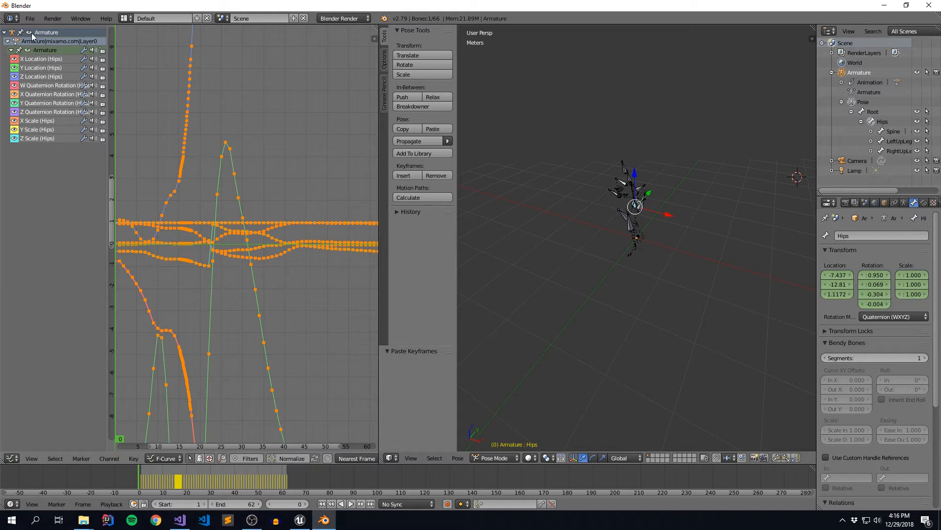
{"action": "left_click", "coordinate": [27, 50]}
{"action": "double_click", "coordinate": [27, 51]}
{"action": "left_click", "coordinate": [28, 50]}
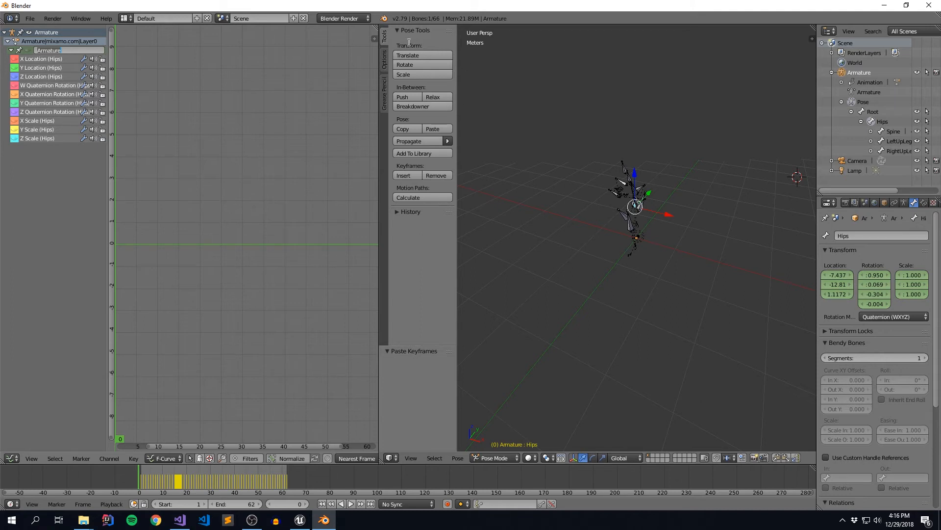
{"action": "left_click_drag", "start_coordinate": [379, 46], "coordinate": [593, 53]}
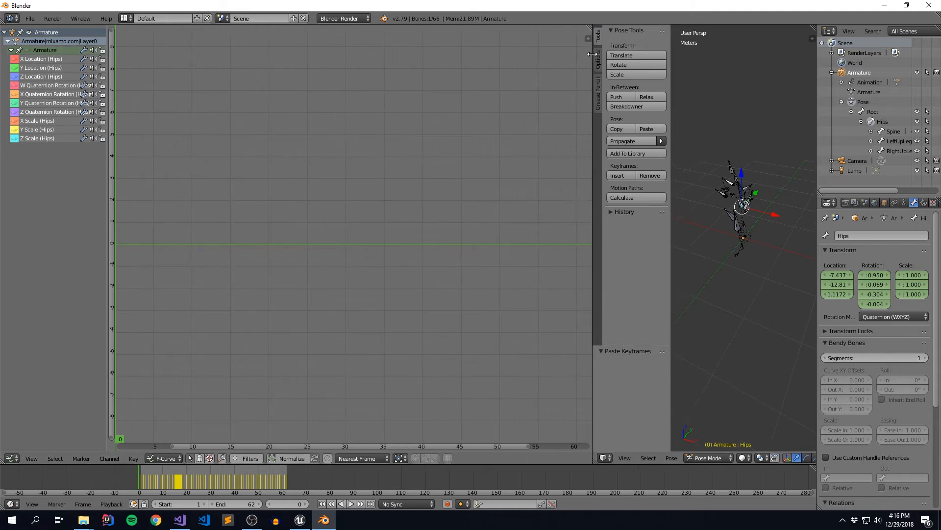
Check the Hips bone's location curves, and leave only its X Location curve shown in the Graph Editor
{"action": "left_click", "coordinate": [15, 59]}
{"action": "left_click", "coordinate": [15, 68]}
{"action": "left_click", "coordinate": [16, 77]}
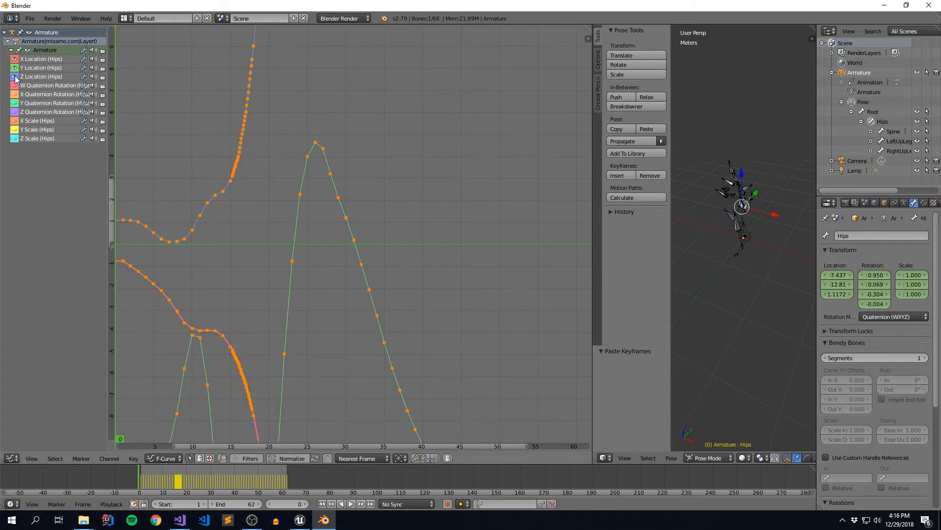
{"action": "left_click", "coordinate": [15, 77]}
{"action": "left_click", "coordinate": [15, 68]}
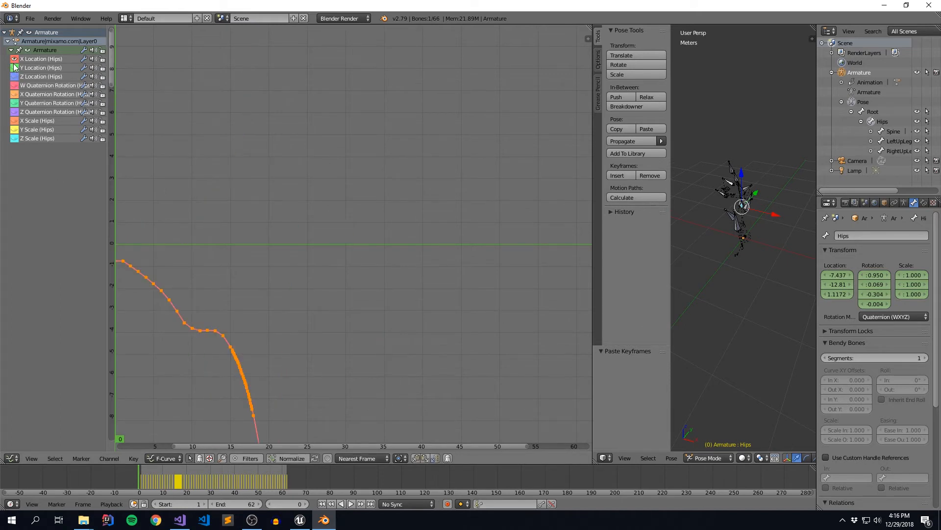
{"action": "left_click", "coordinate": [15, 59]}
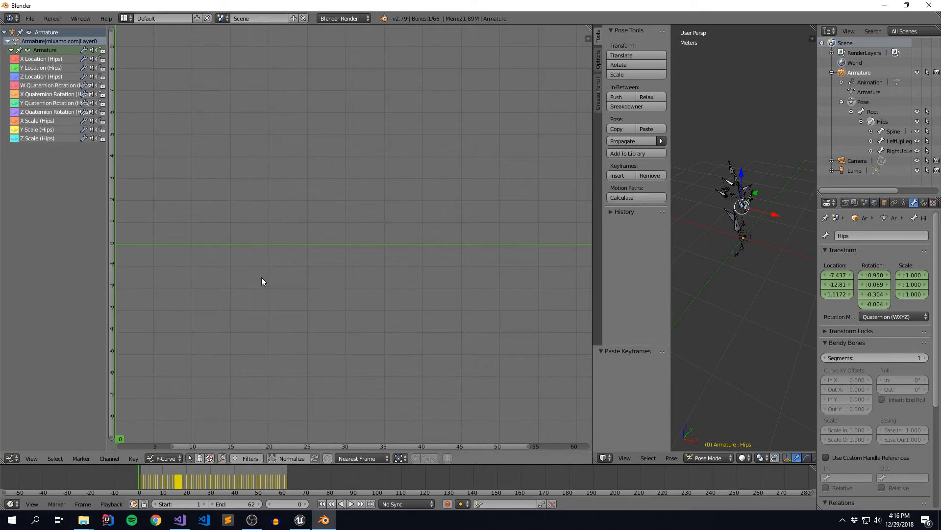
{"action": "scroll", "coordinate": [261, 278], "scroll_direction": "left", "scroll_amount": 3, "text": "ctrl"}
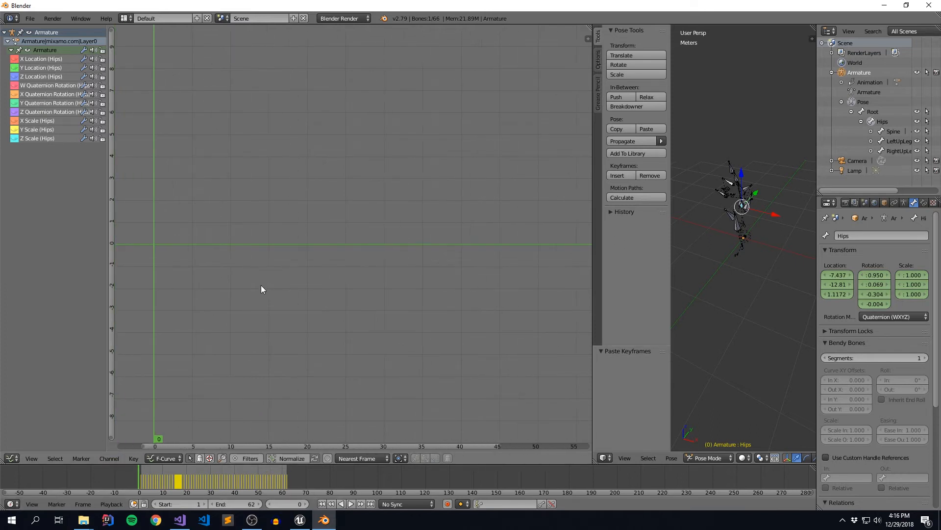
{"action": "left_click", "coordinate": [14, 60]}
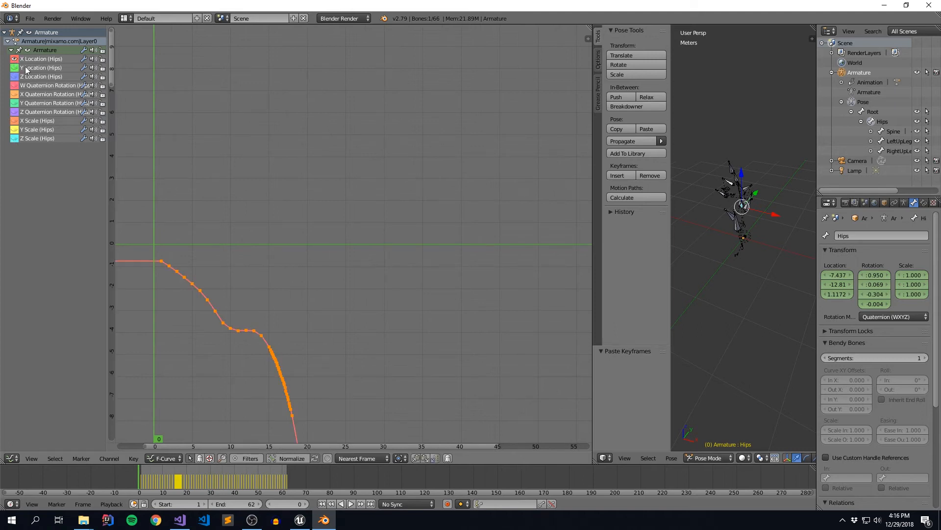
Examine the Hips bone's X Location curve from its first to its last keyframe, moving the playhead to frame 56
{"action": "scroll", "coordinate": [363, 341], "scroll_direction": "down", "scroll_amount": 3}
{"action": "middle_click_drag", "start_coordinate": [374, 354], "coordinate": [371, 150]}
{"action": "scroll", "coordinate": [374, 211], "scroll_direction": "down", "scroll_amount": 2}
{"action": "middle_click_drag", "start_coordinate": [402, 302], "coordinate": [371, 239]}
{"action": "scroll", "coordinate": [390, 265], "scroll_direction": "down", "scroll_amount": 4}
{"action": "scroll", "coordinate": [409, 290], "scroll_direction": "down", "scroll_amount": 2}
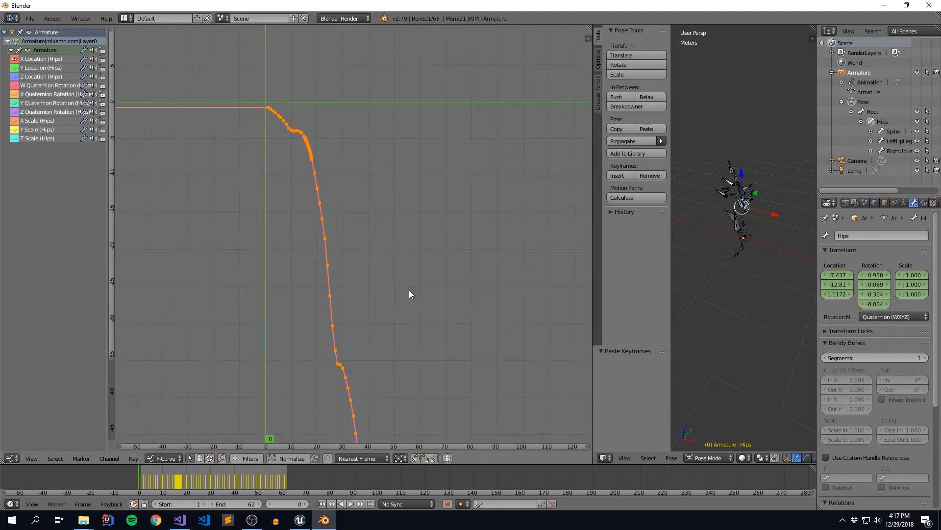
{"action": "scroll", "coordinate": [411, 296], "scroll_direction": "down", "scroll_amount": 4}
{"action": "scroll", "coordinate": [417, 317], "scroll_direction": "up", "scroll_amount": 2}
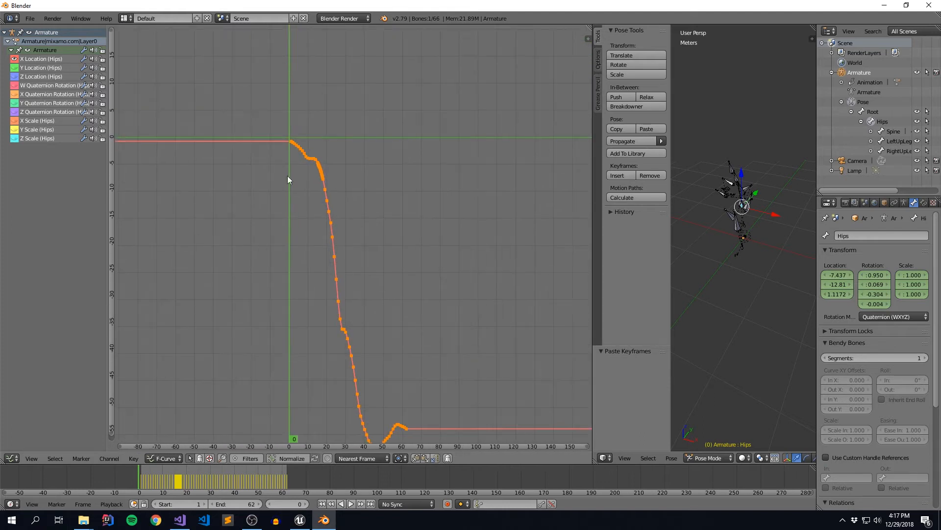
{"action": "mouse_move", "coordinate": [289, 141]}
{"action": "left_mouse_down"}
{"action": "mouse_move", "coordinate": [310, 148]}
{"action": "mouse_move", "coordinate": [381, 418]}
{"action": "mouse_move", "coordinate": [397, 442]}
{"action": "mouse_move", "coordinate": [402, 379]}
{"action": "mouse_move", "coordinate": [310, 314]}
{"action": "mouse_move", "coordinate": [314, 205]}
{"action": "mouse_move", "coordinate": [295, 151]}
{"action": "mouse_move", "coordinate": [342, 272]}
{"action": "mouse_move", "coordinate": [448, 403]}
{"action": "mouse_move", "coordinate": [272, 134]}
{"action": "mouse_move", "coordinate": [288, 158]}
{"action": "left_mouse_up"}
{"action": "left_click", "coordinate": [395, 346]}
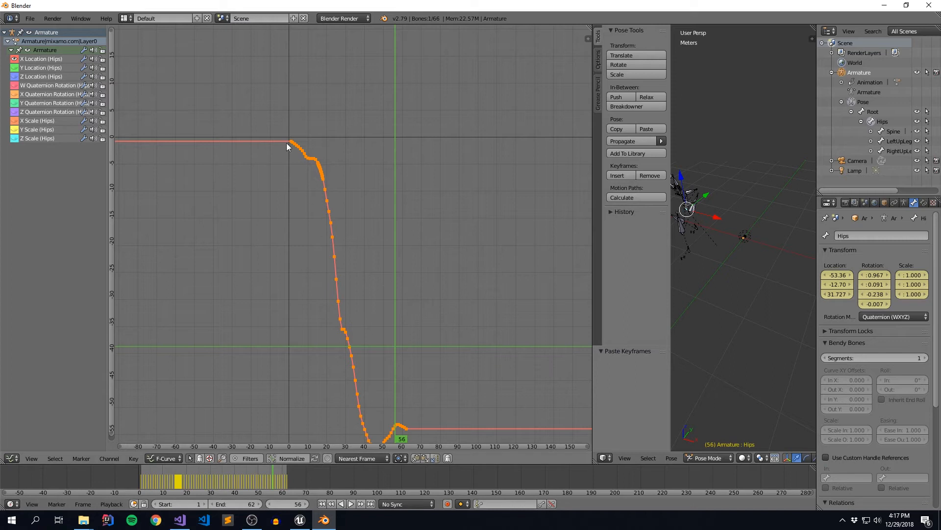
{"action": "scroll", "coordinate": [311, 149], "scroll_direction": "up", "scroll_amount": 3}
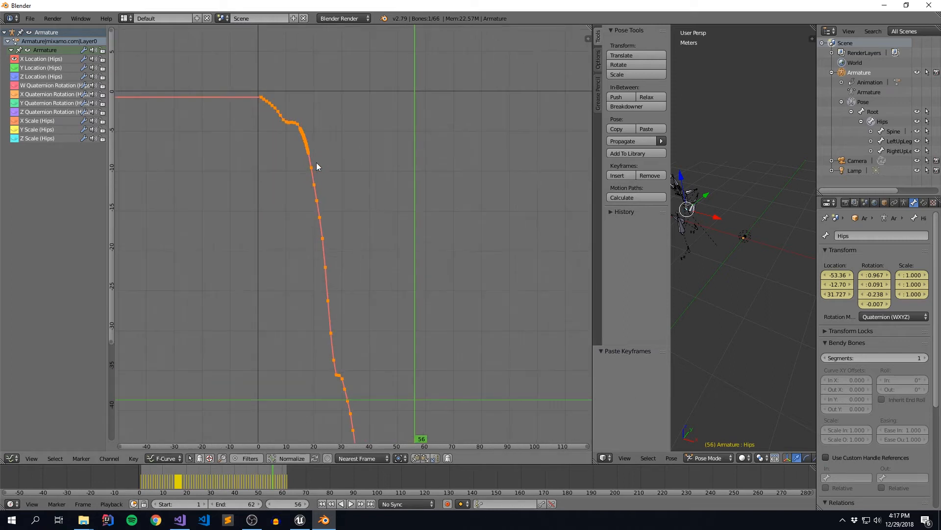
{"action": "scroll", "coordinate": [377, 334], "scroll_direction": "down", "scroll_amount": 1}
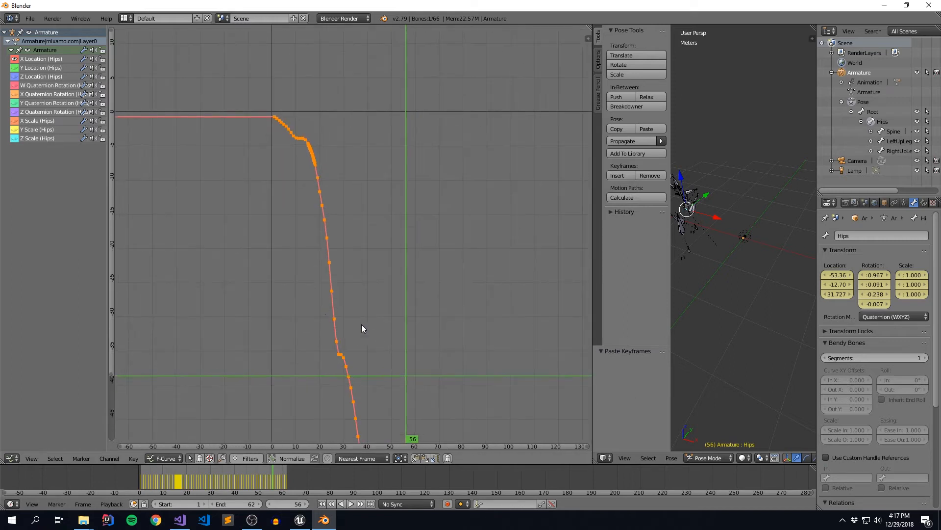
{"action": "middle_click_drag", "start_coordinate": [363, 329], "coordinate": [354, 200]}
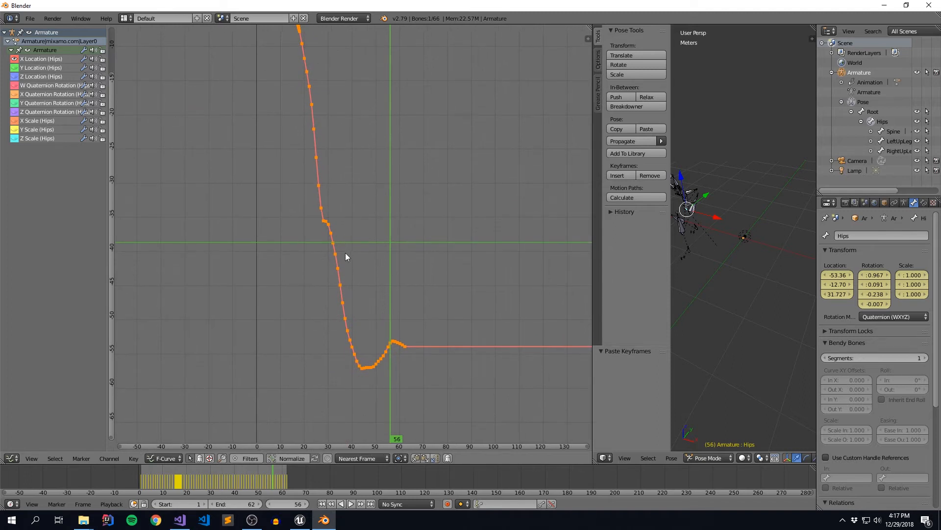
Delete the Hips bone's X Location keyframes after frame 20 in the Graph Editor
{"action": "right_click", "coordinate": [323, 221]}
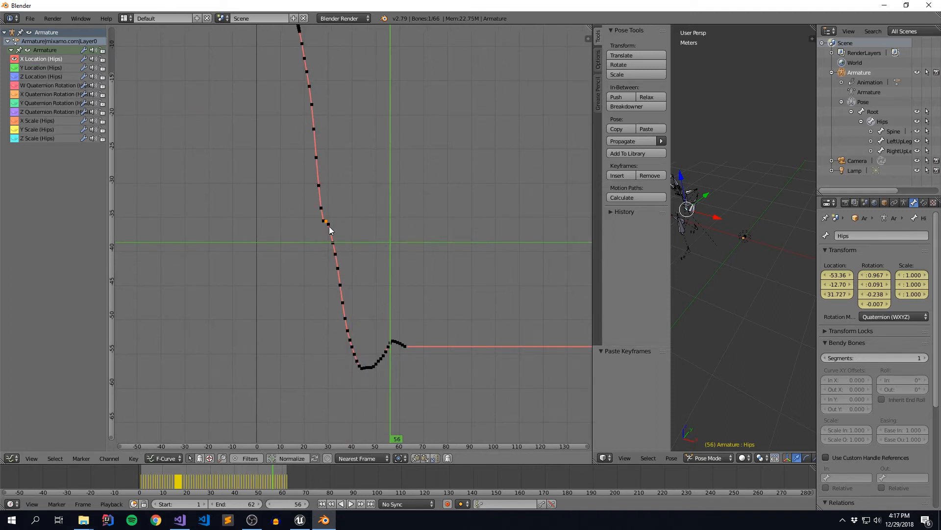
{"action": "right_click_drag", "start_coordinate": [326, 223], "coordinate": [322, 186]}
{"action": "key", "text": "b"}
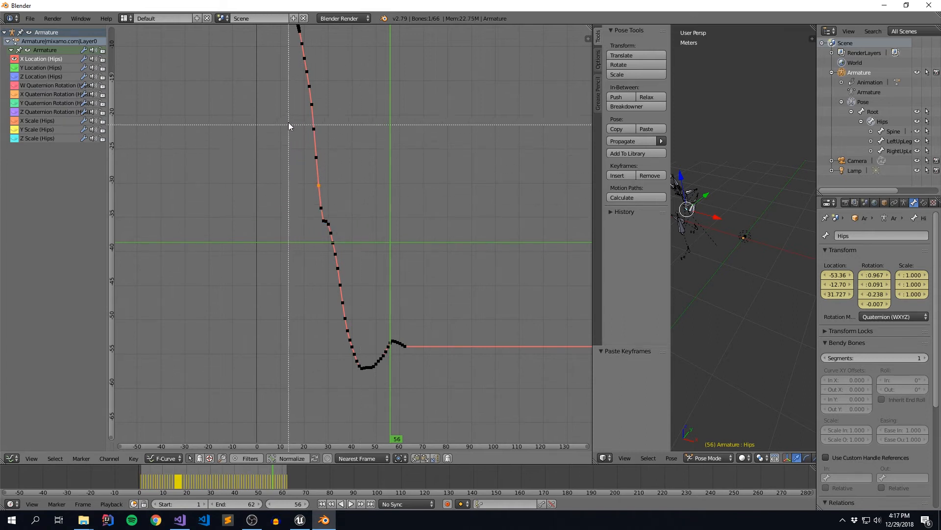
{"action": "left_click_drag", "start_coordinate": [275, 71], "coordinate": [498, 392]}
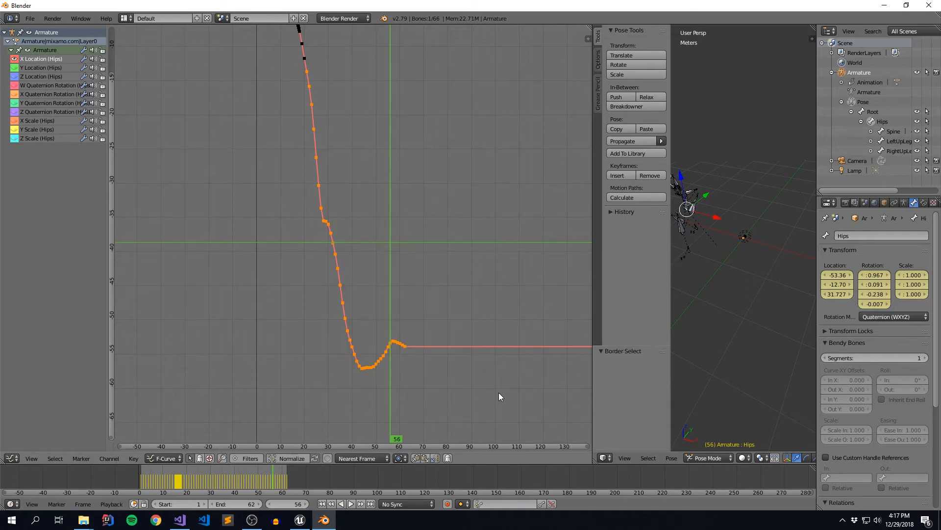
{"action": "key", "text": "x"}
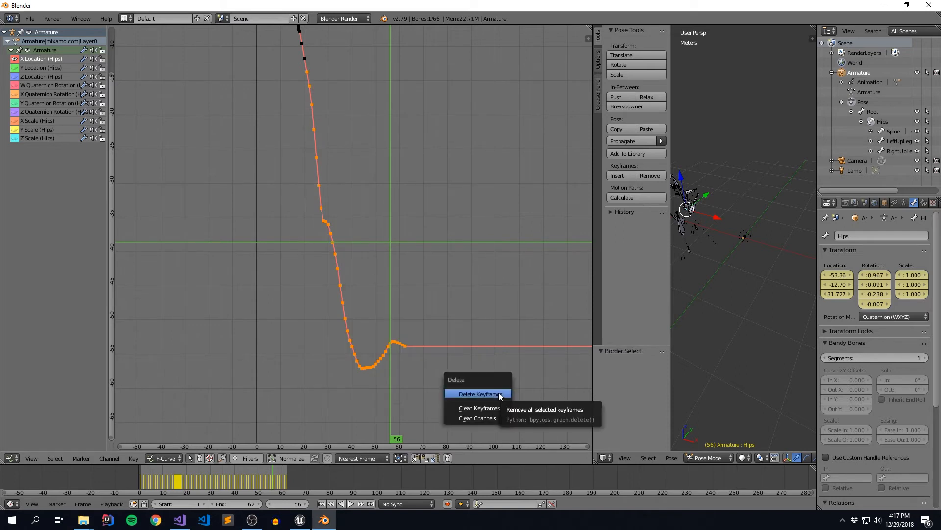
{"action": "left_click", "coordinate": [499, 394]}
Delete all remaining Hips X Location keyframes except the first one
{"action": "middle_click_drag", "start_coordinate": [362, 116], "coordinate": [398, 276]}
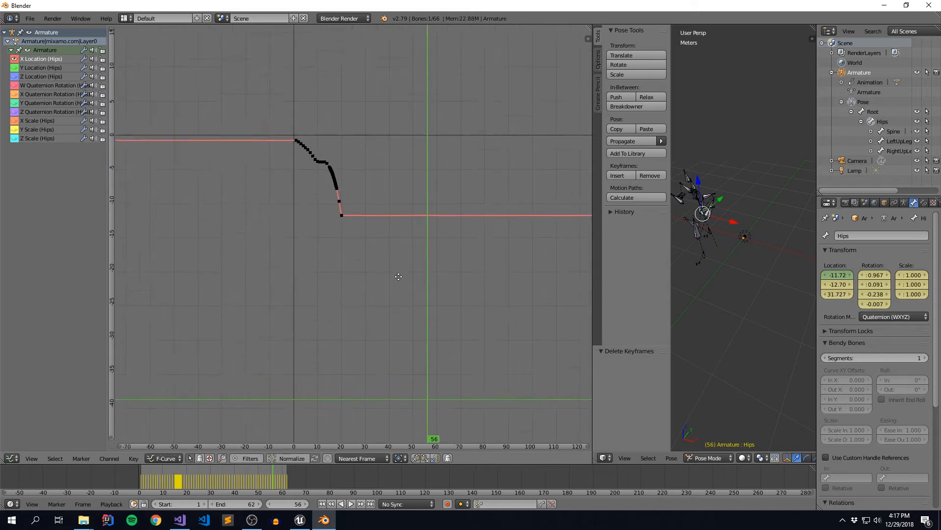
{"action": "scroll", "coordinate": [412, 192], "scroll_direction": "up", "scroll_amount": 8}
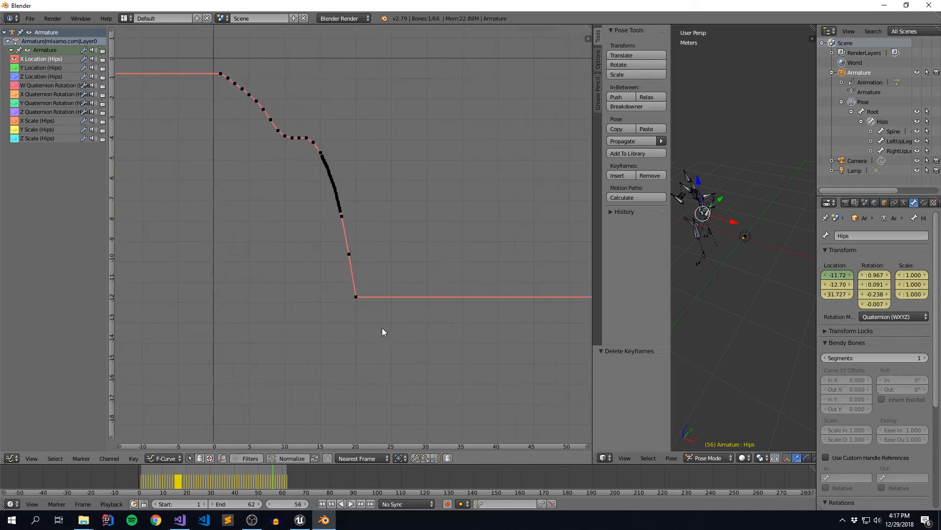
{"action": "key", "text": "b"}
{"action": "left_click_drag", "start_coordinate": [364, 308], "coordinate": [224, 67]}
{"action": "key", "text": "x"}
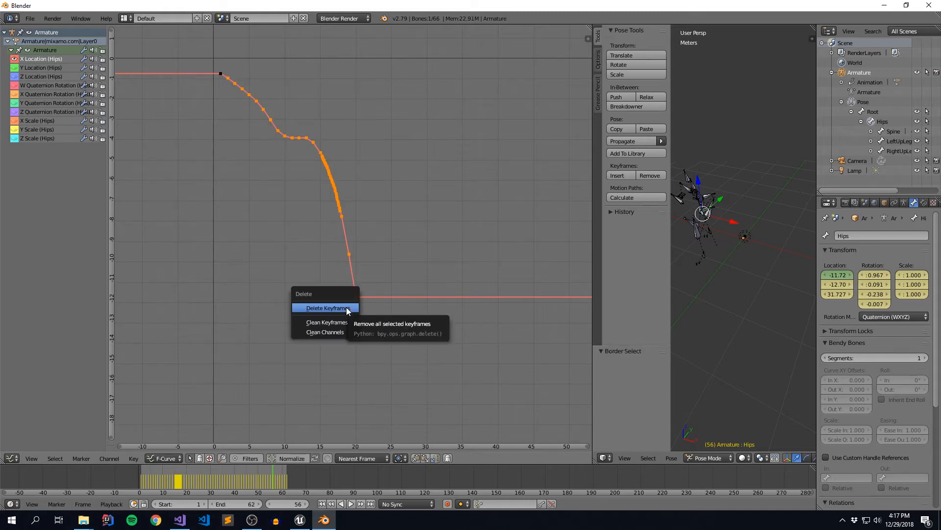
{"action": "left_click", "coordinate": [346, 307]}
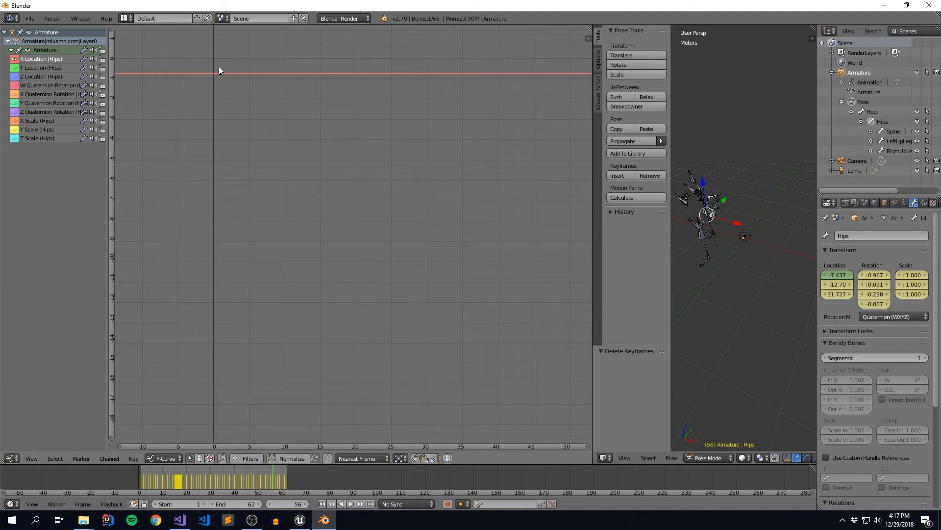
Show only the Hips bone's Y Location curve and delete every keyframe on it except the first
{"action": "left_click", "coordinate": [14, 59]}
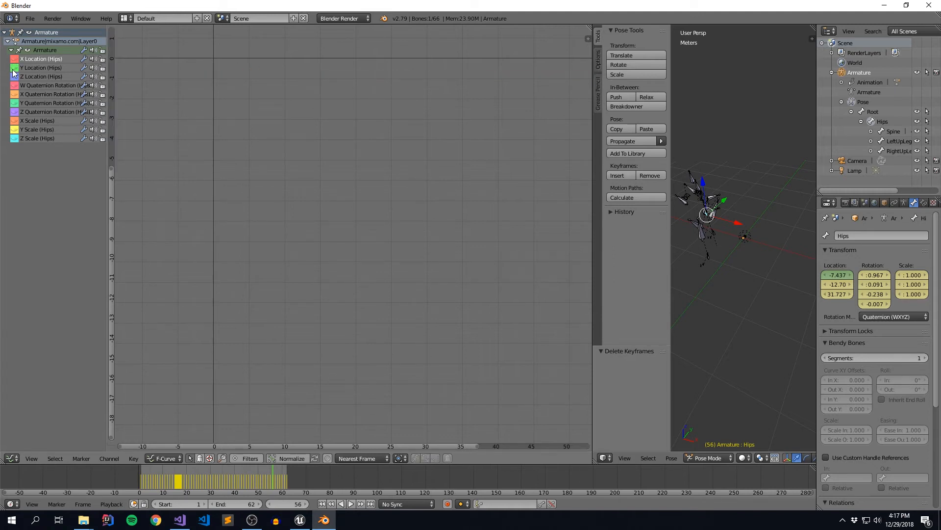
{"action": "left_click", "coordinate": [14, 67]}
{"action": "scroll", "coordinate": [361, 198], "scroll_direction": "down", "scroll_amount": 3}
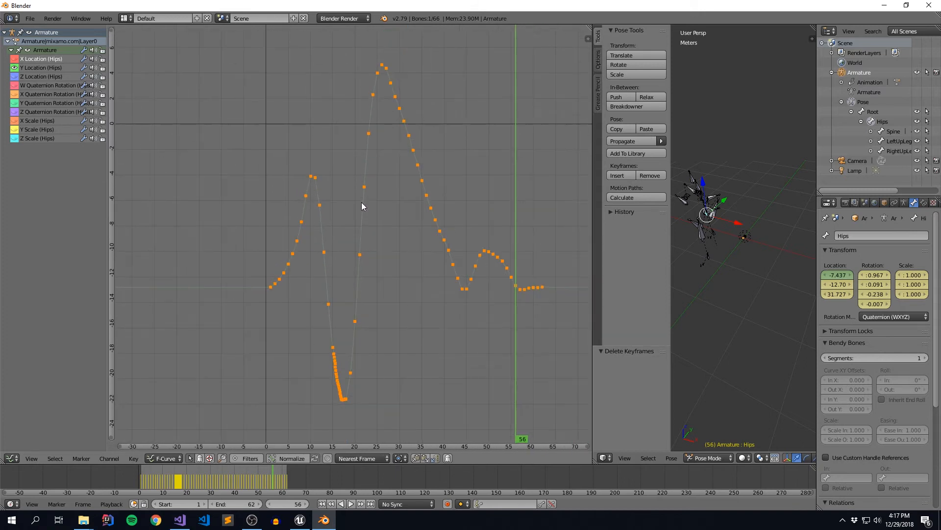
{"action": "left_click", "coordinate": [322, 178]}
{"action": "right_click", "coordinate": [314, 176]}
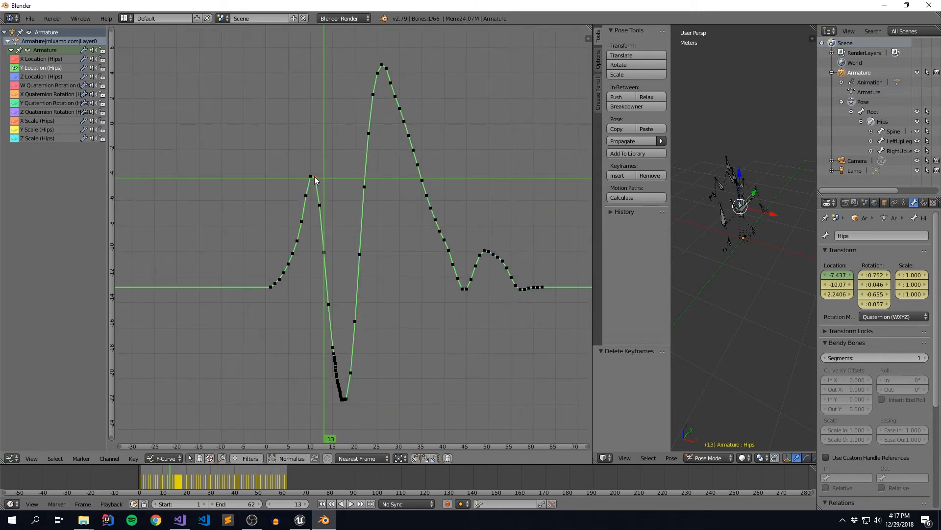
{"action": "left_click_drag", "start_coordinate": [231, 62], "coordinate": [220, 55]}
{"action": "key", "text": "Escape"}
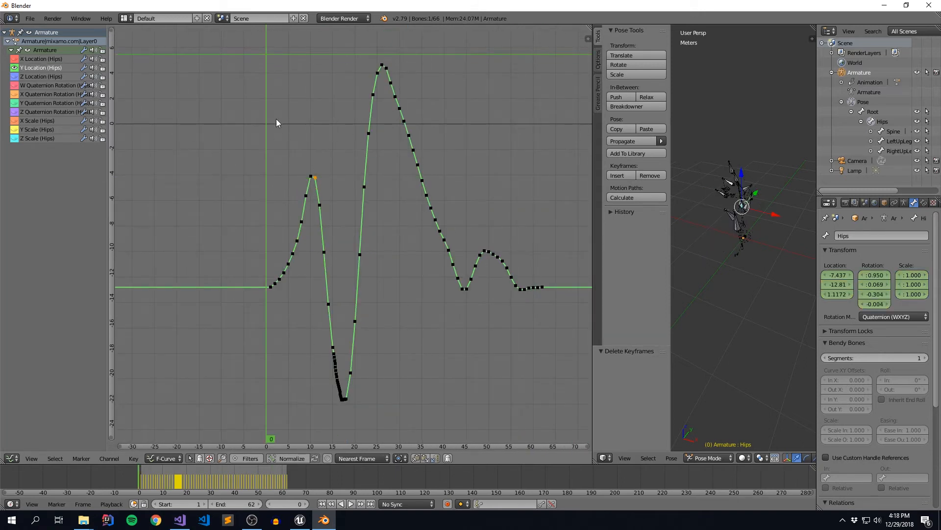
{"action": "key", "text": "b"}
{"action": "left_click_drag", "start_coordinate": [273, 59], "coordinate": [554, 445]}
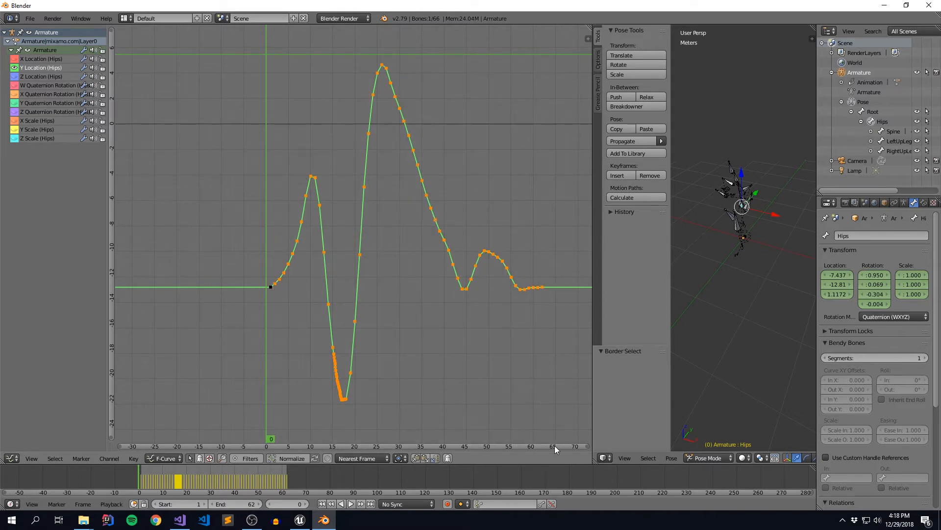
{"action": "key", "text": "x"}
{"action": "left_click", "coordinate": [492, 341]}
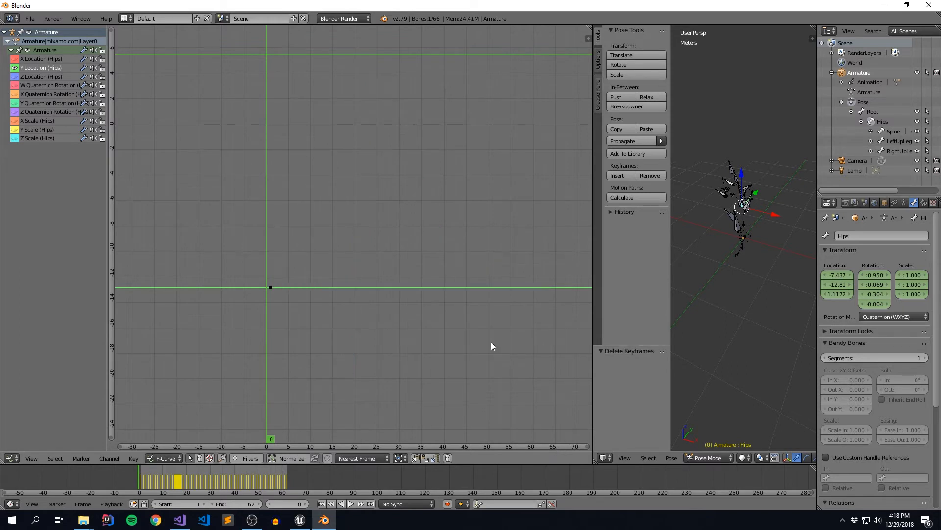
Show only the Hips bone's Z Location curve and delete its keyframes after frame 2
{"action": "left_click", "coordinate": [13, 68]}
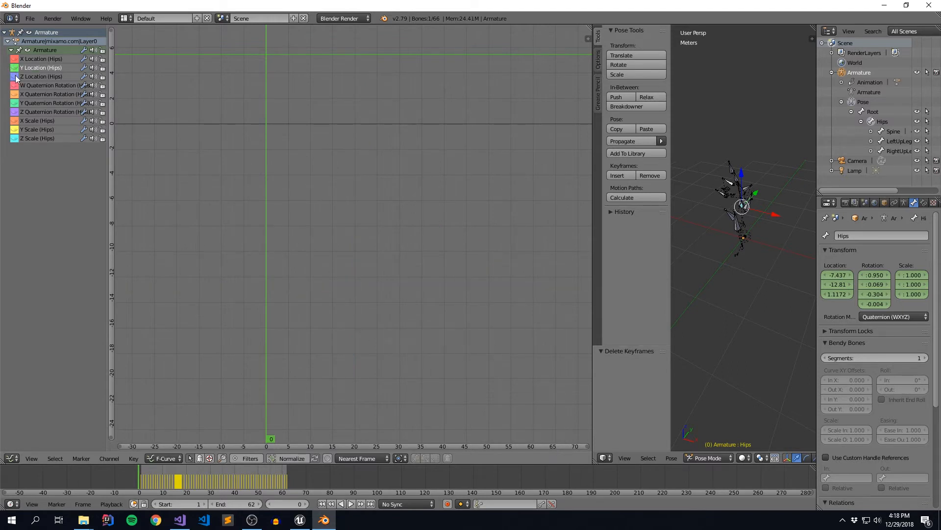
{"action": "left_click", "coordinate": [14, 77]}
{"action": "middle_click_drag", "start_coordinate": [459, 96], "coordinate": [407, 352]}
{"action": "scroll", "coordinate": [391, 313], "scroll_direction": "down", "scroll_amount": 8}
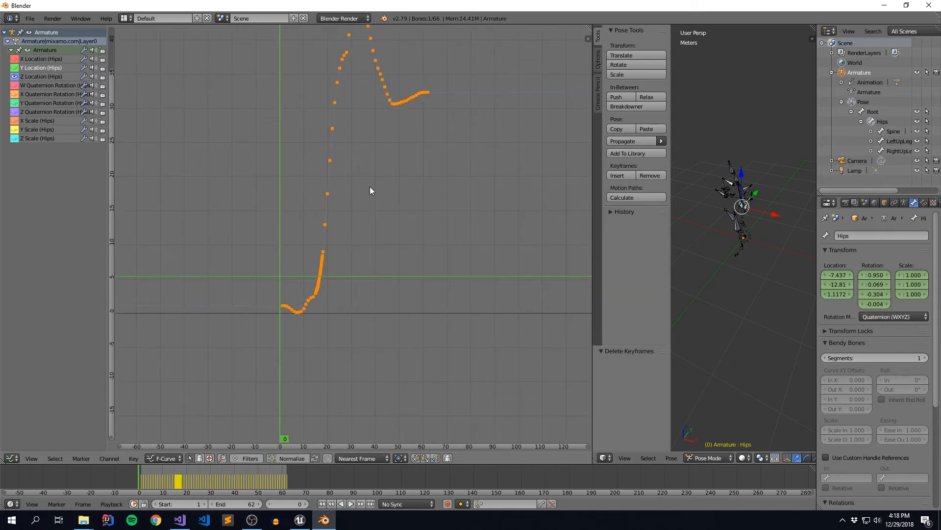
{"action": "middle_click_drag", "start_coordinate": [369, 214], "coordinate": [370, 245]}
{"action": "left_click", "coordinate": [348, 137]}
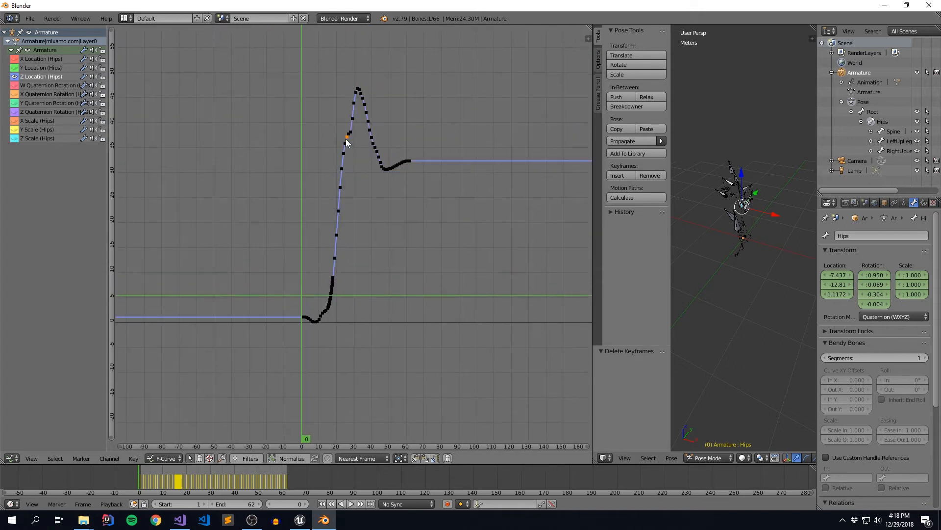
{"action": "key", "text": "b"}
{"action": "left_click_drag", "start_coordinate": [304, 67], "coordinate": [429, 348]}
{"action": "key", "text": "x"}
{"action": "left_click", "coordinate": [429, 348]}
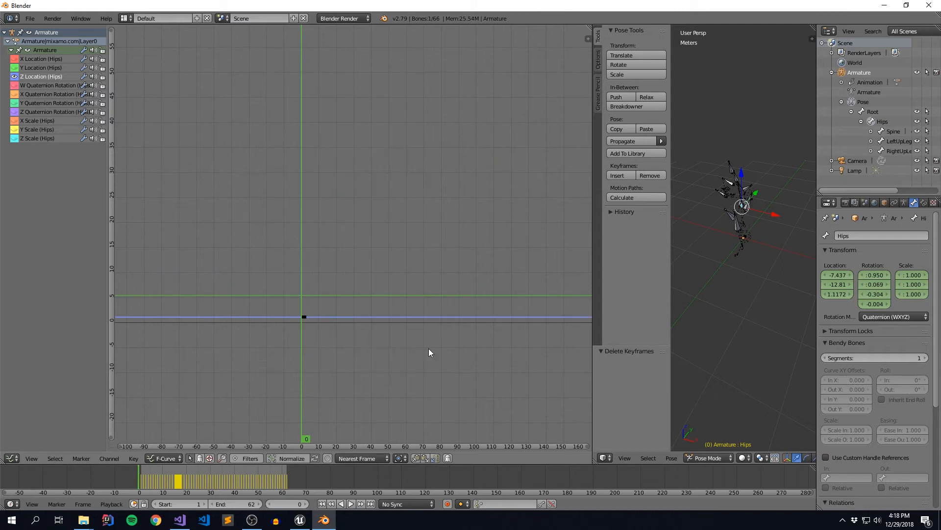
Delete the Hips Z Location keyframe at frame 2, keeping only the first one, and hide that curve
{"action": "scroll", "coordinate": [402, 352], "scroll_direction": "up", "scroll_amount": 2}
{"action": "scroll", "coordinate": [402, 352], "scroll_direction": "up", "scroll_amount": 5}
{"action": "middle_click_drag", "start_coordinate": [309, 347], "coordinate": [401, 233]}
{"action": "scroll", "coordinate": [396, 181], "scroll_direction": "up", "scroll_amount": 8}
{"action": "scroll", "coordinate": [347, 325], "scroll_direction": "up", "scroll_amount": 6}
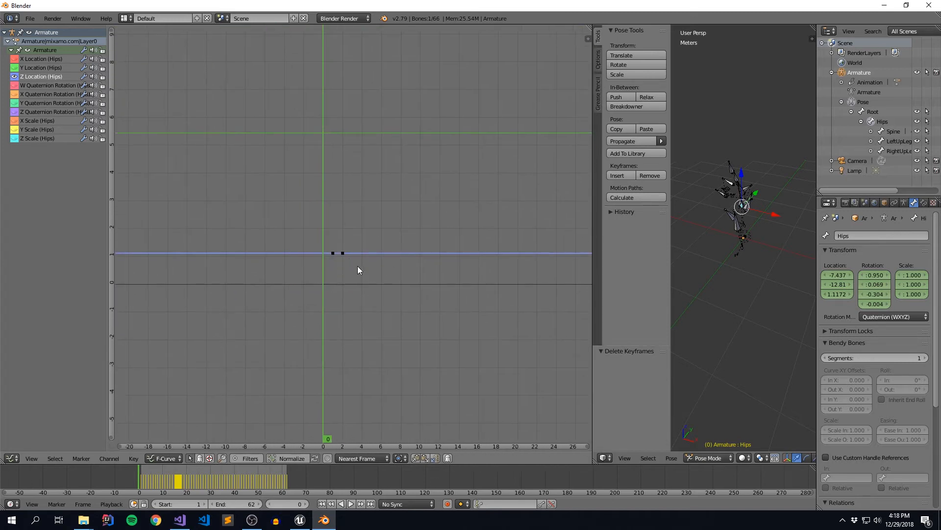
{"action": "key", "text": "b"}
{"action": "left_click_drag", "start_coordinate": [348, 263], "coordinate": [338, 249]}
{"action": "key", "text": "x"}
{"action": "left_click", "coordinate": [343, 256]}
{"action": "left_click", "coordinate": [13, 77]}
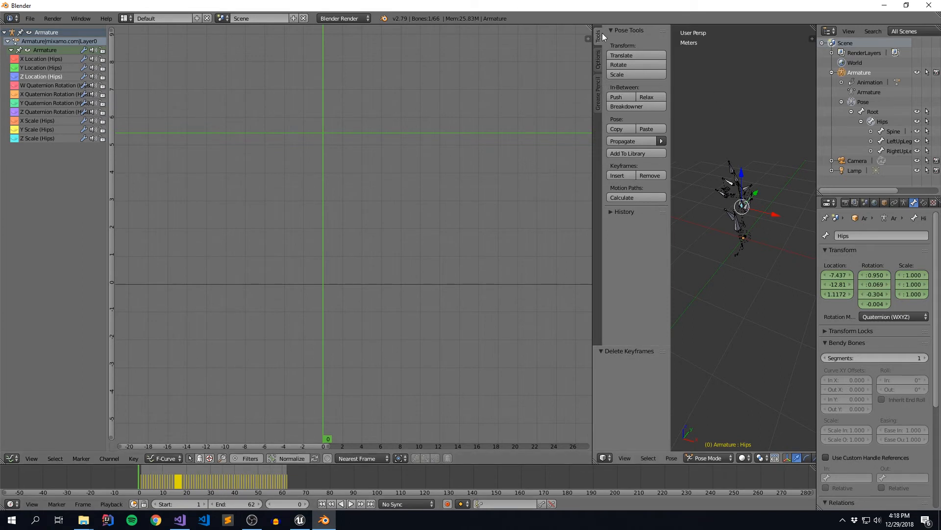
Narrow the Graph Editor to widen the 3D viewport, and preview the animation to its end, returning to frame 0
{"action": "left_click_drag", "start_coordinate": [592, 29], "coordinate": [252, 28]}
{"action": "left_click_drag", "start_coordinate": [138, 470], "coordinate": [180, 489]}
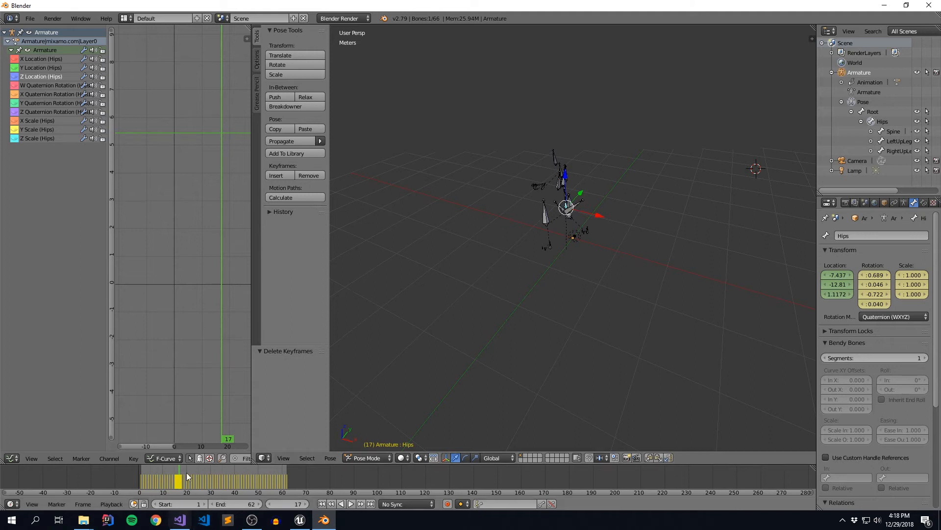
{"action": "mouse_move", "coordinate": [182, 477]}
{"action": "left_mouse_down"}
{"action": "mouse_move", "coordinate": [298, 483]}
{"action": "mouse_move", "coordinate": [175, 494]}
{"action": "mouse_move", "coordinate": [146, 467]}
{"action": "mouse_move", "coordinate": [184, 467]}
{"action": "left_mouse_up"}
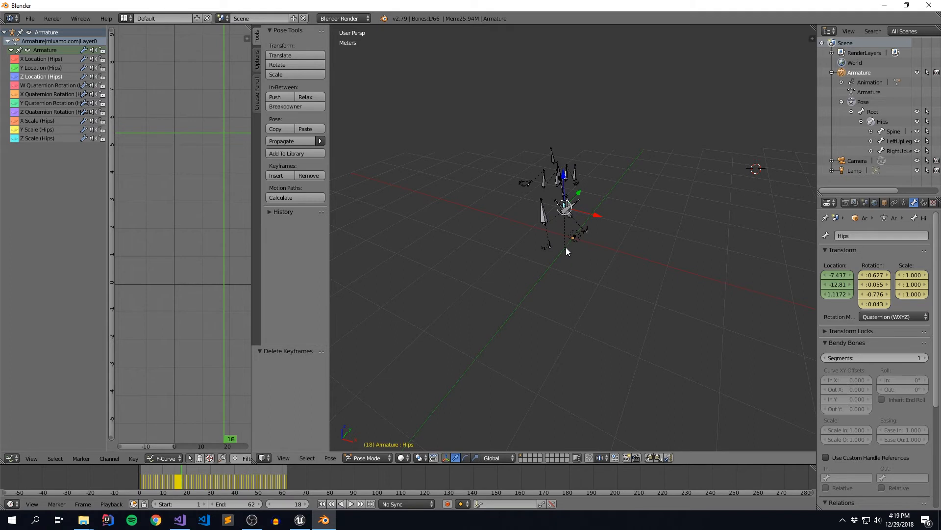
{"action": "left_click_drag", "start_coordinate": [185, 472], "coordinate": [208, 472]}
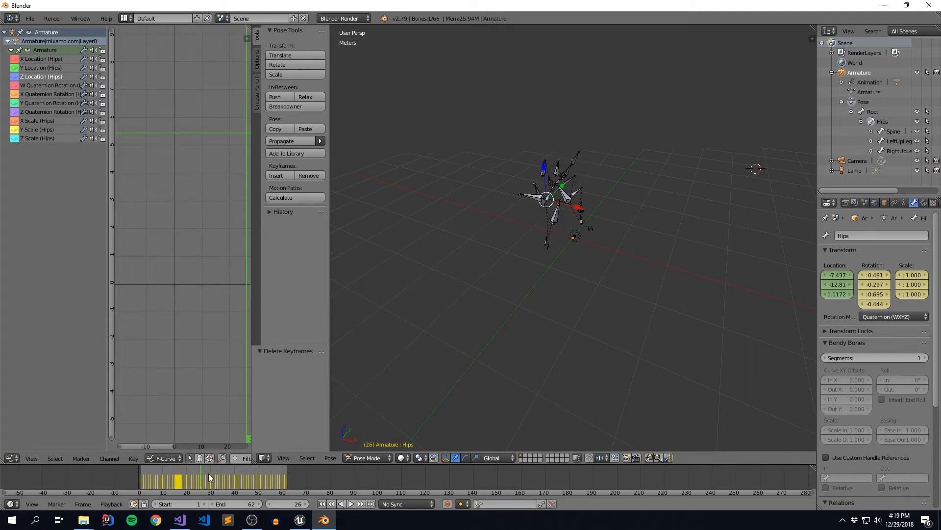
{"action": "key", "text": "alt+a"}
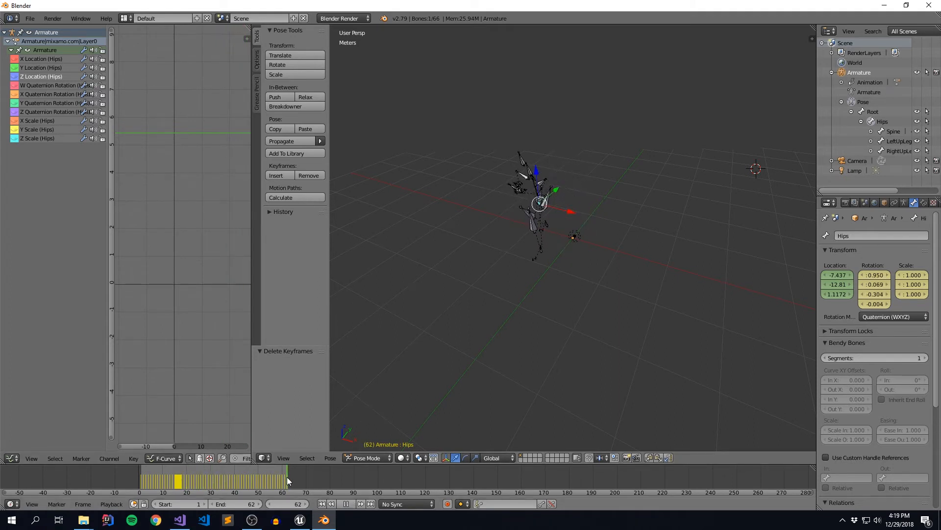
{"action": "key", "text": "alt+a"}
{"action": "left_click_drag", "start_coordinate": [286, 477], "coordinate": [138, 483]}
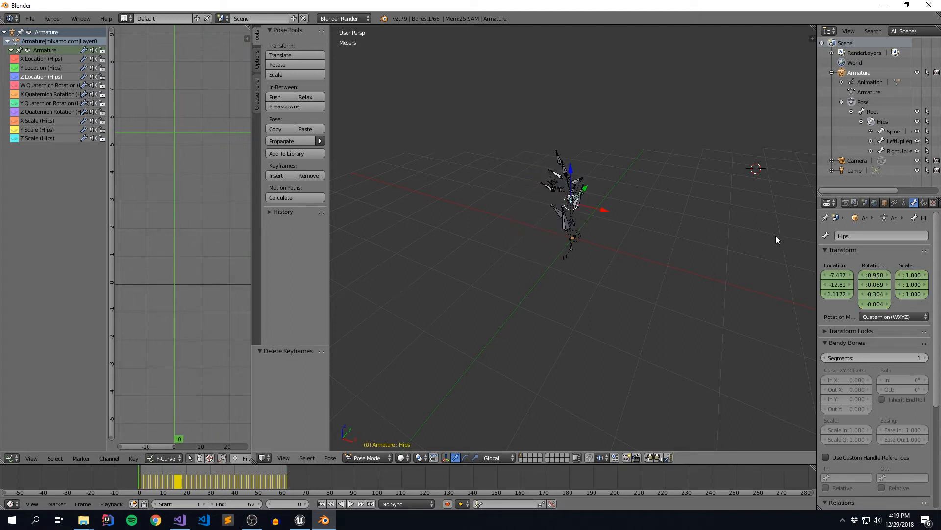
Enlarge the Properties editor and look through the render, scene and object settings down to the armature's Mocap tools
{"action": "left_click", "coordinate": [663, 205]}
{"action": "left_click", "coordinate": [697, 176]}
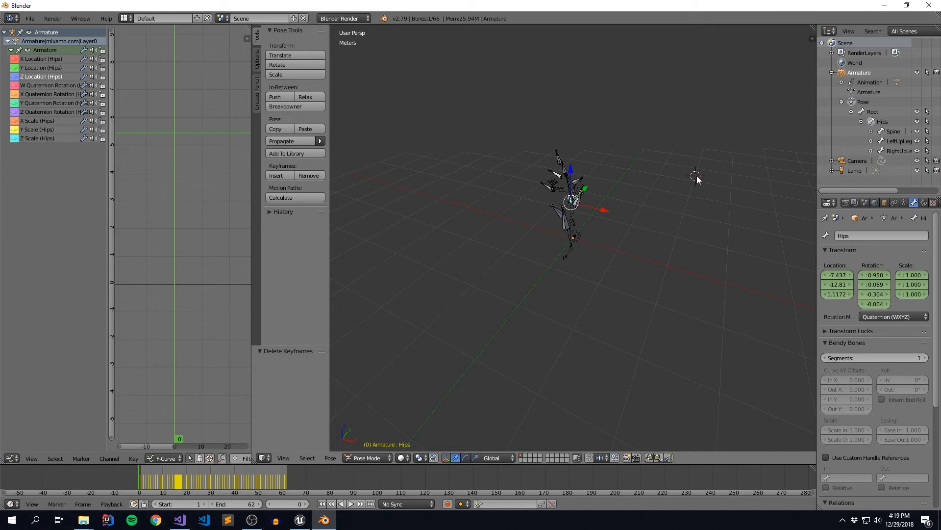
{"action": "left_click", "coordinate": [845, 203]}
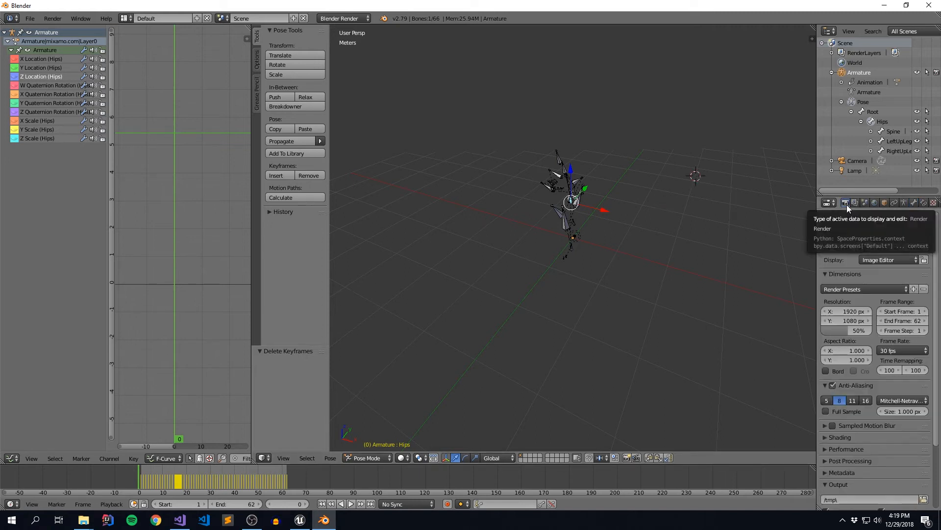
{"action": "left_click", "coordinate": [865, 203]}
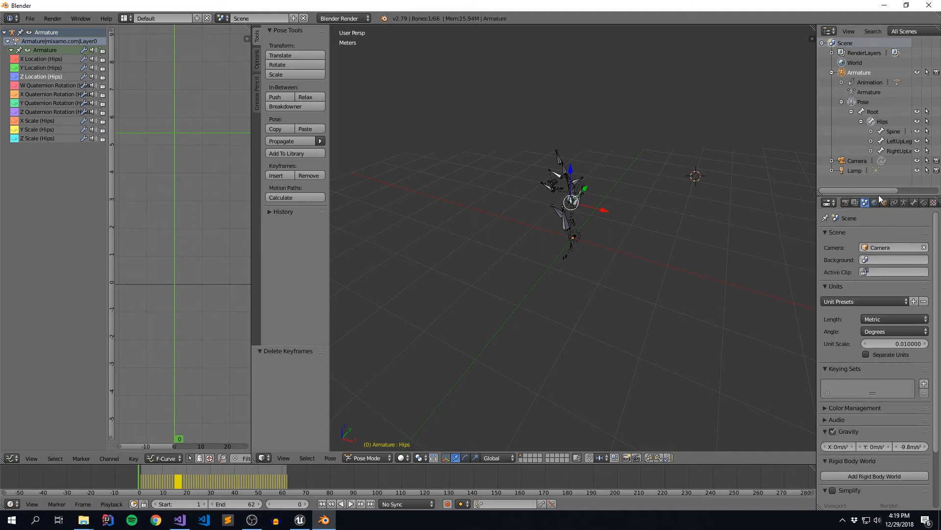
{"action": "left_click_drag", "start_coordinate": [879, 195], "coordinate": [878, 133]}
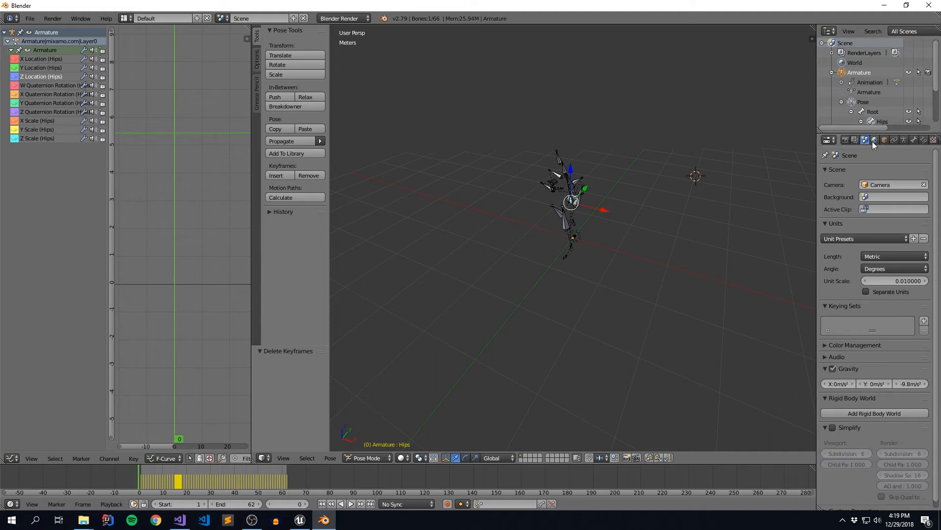
{"action": "left_click", "coordinate": [854, 141]}
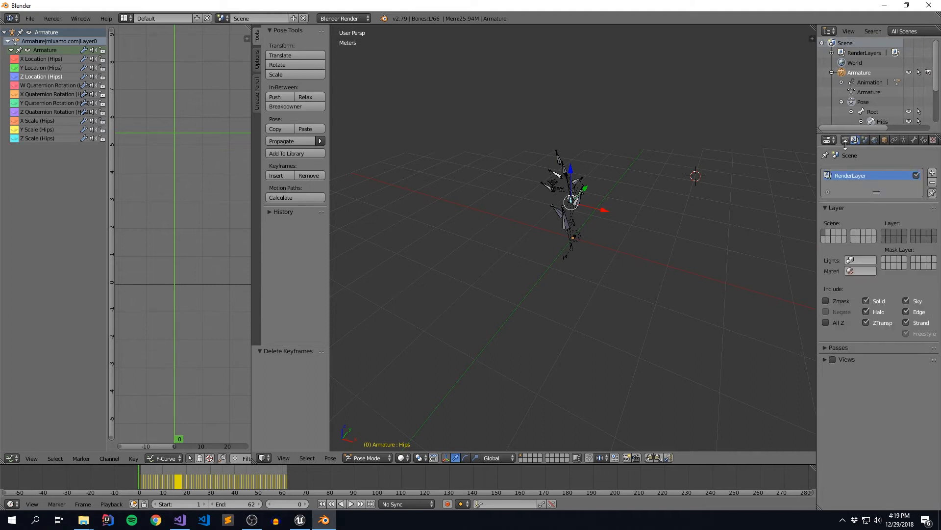
{"action": "left_click", "coordinate": [846, 140]}
{"action": "scroll", "coordinate": [913, 392], "scroll_direction": "down", "scroll_amount": 1}
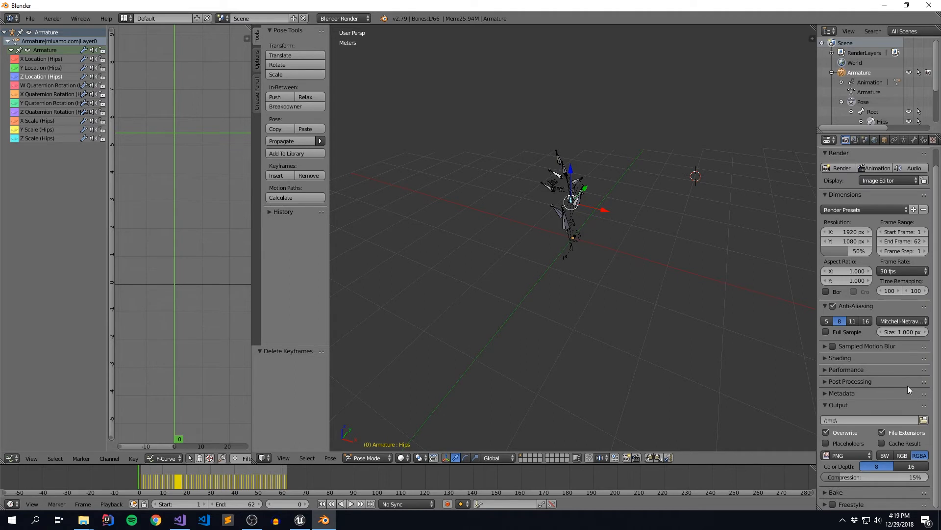
{"action": "scroll", "coordinate": [888, 188], "scroll_direction": "up", "scroll_amount": 1}
{"action": "left_click", "coordinate": [884, 141]}
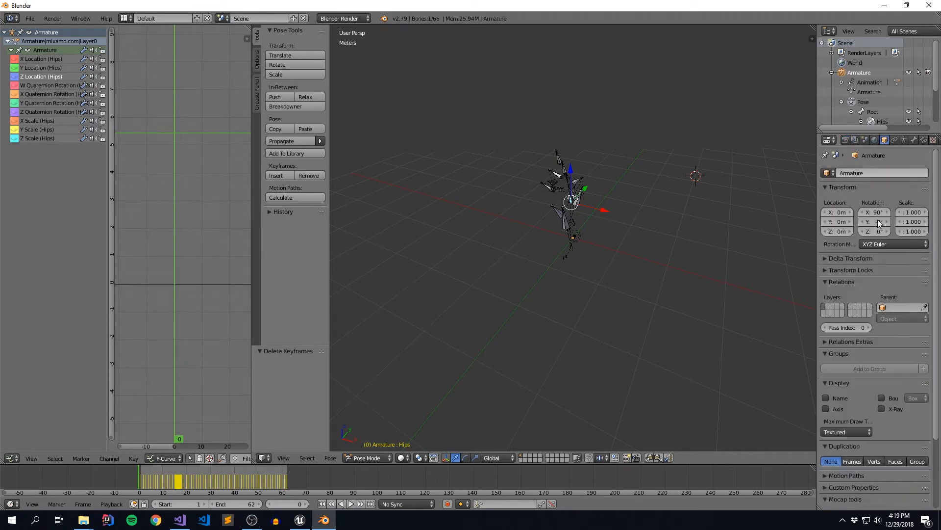
{"action": "scroll", "coordinate": [872, 349], "scroll_direction": "down", "scroll_amount": 5}
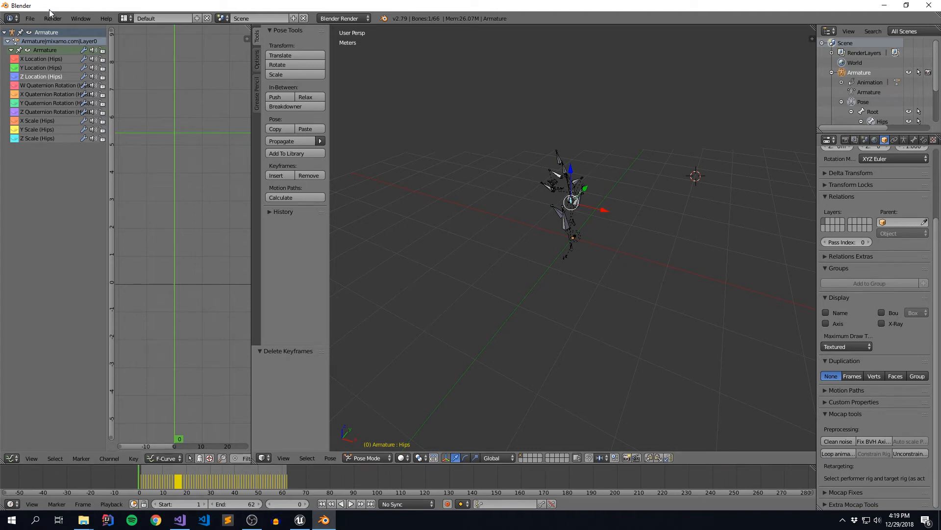
Look up the Motion Capture Tools add-on's details among the Animation add-ons in the user preferences, and close the preferences
{"action": "left_click", "coordinate": [30, 19]}
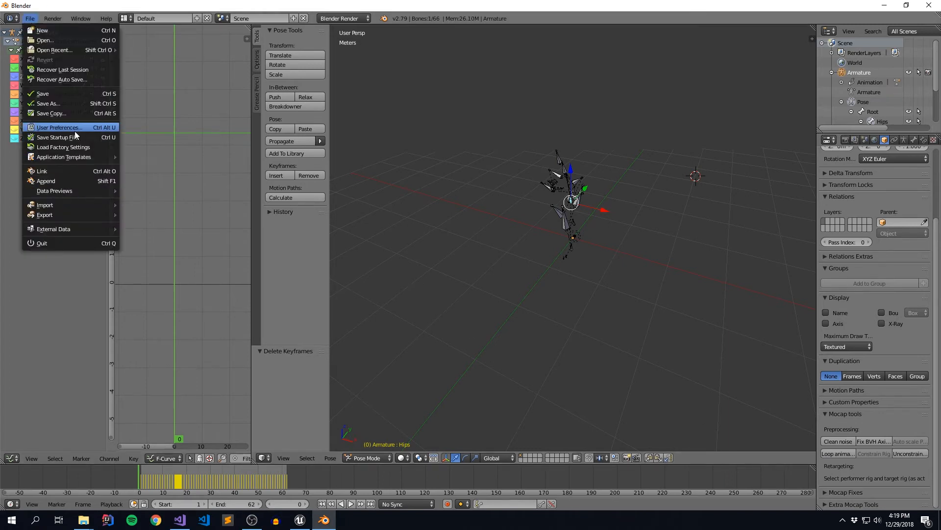
{"action": "left_click", "coordinate": [58, 127]}
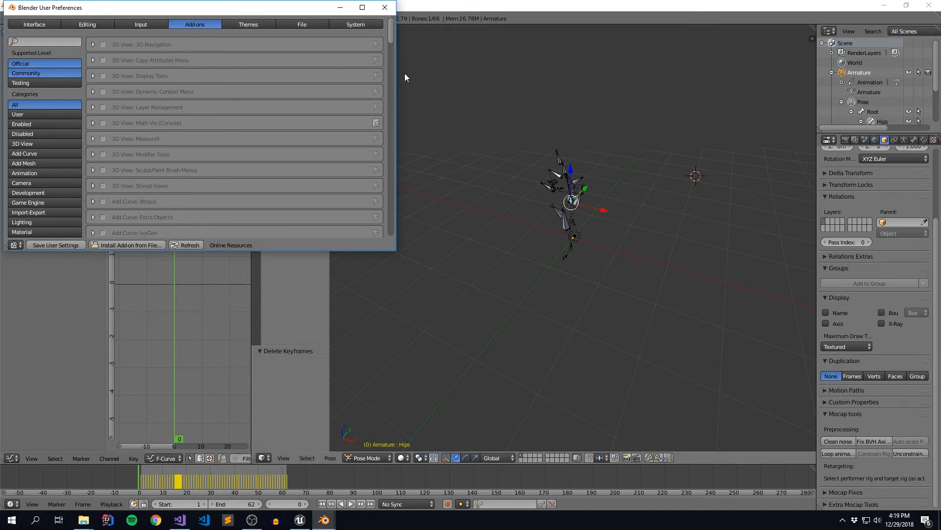
{"action": "left_click", "coordinate": [35, 173]}
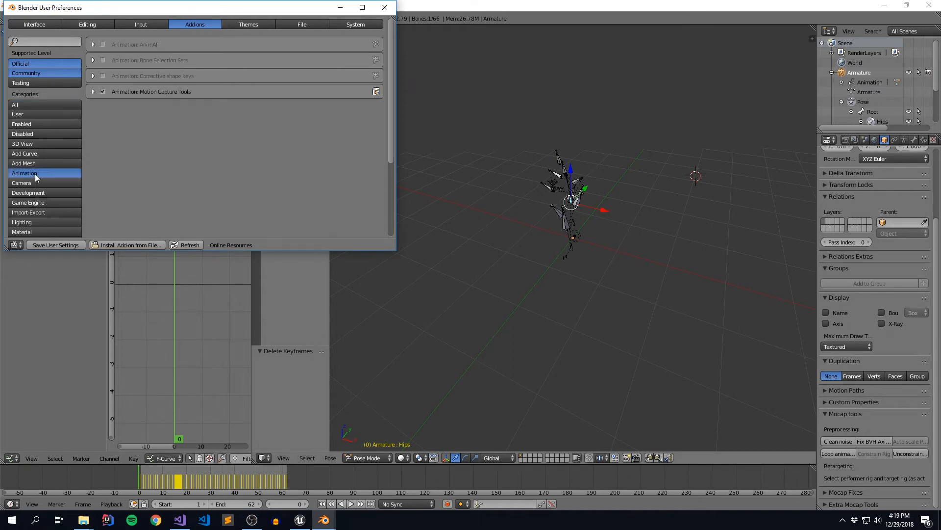
{"action": "left_click", "coordinate": [93, 92]}
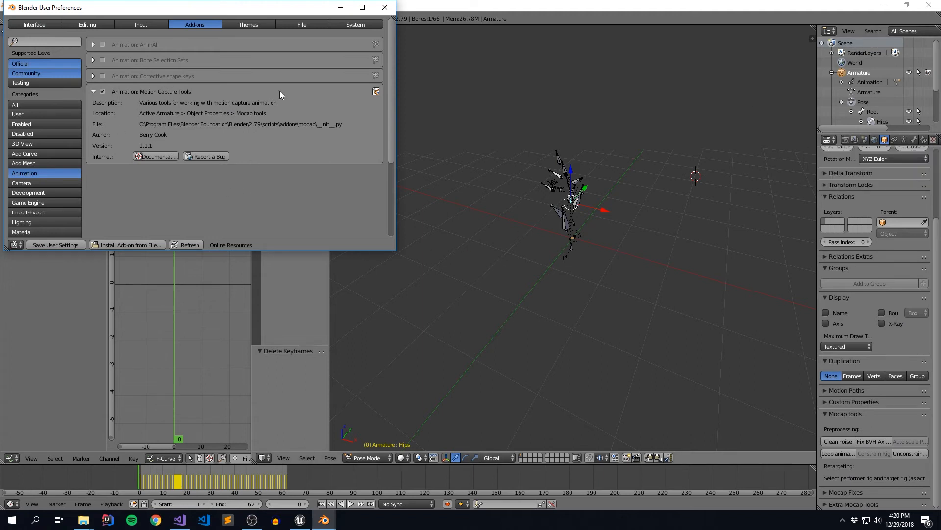
{"action": "left_click", "coordinate": [385, 7]}
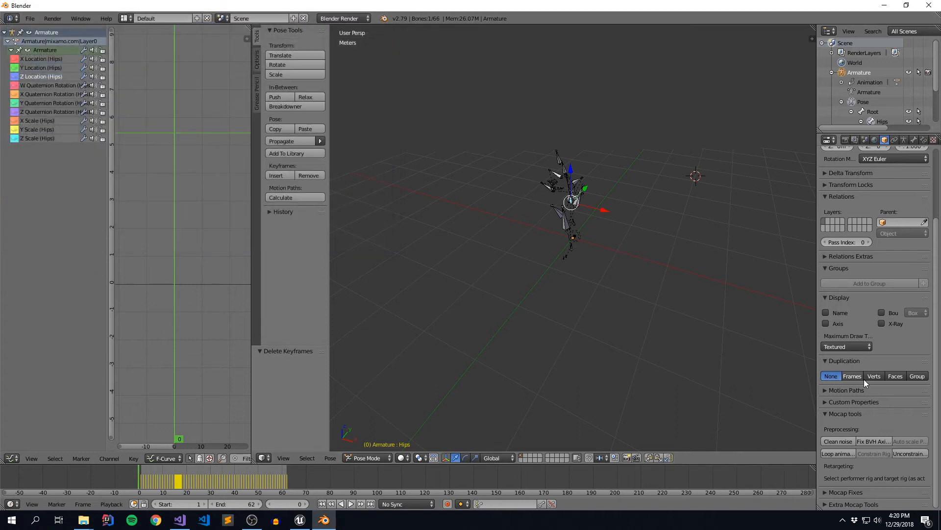
Run Fix BVH Axis on the armature and set its X rotation to 0°, checking the playback before returning to frame 0
{"action": "left_click", "coordinate": [876, 440]}
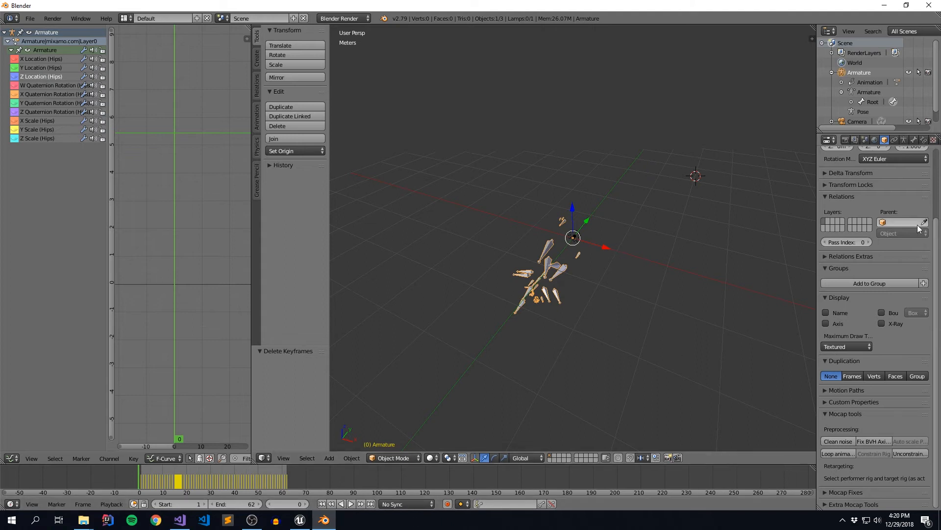
{"action": "left_click_drag", "start_coordinate": [937, 244], "coordinate": [932, 164]}
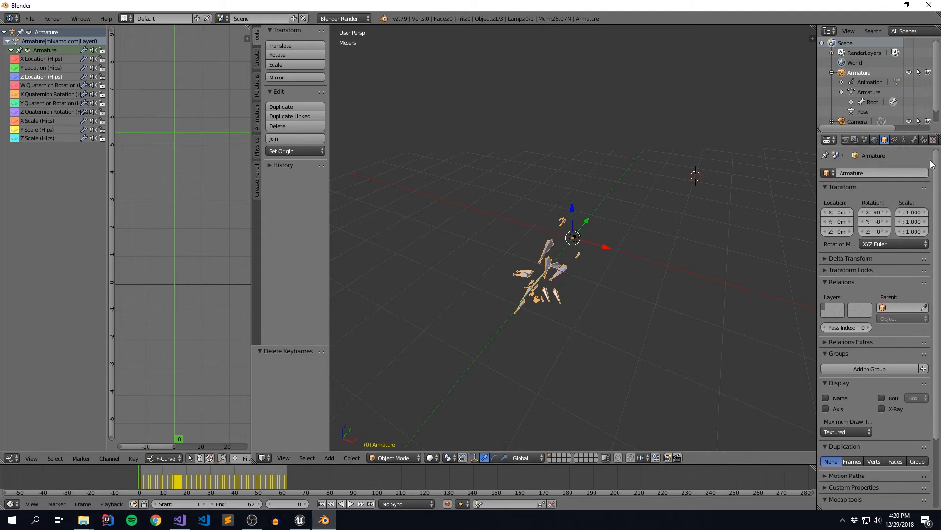
{"action": "left_click", "coordinate": [878, 212]}
{"action": "key", "text": "Return"}
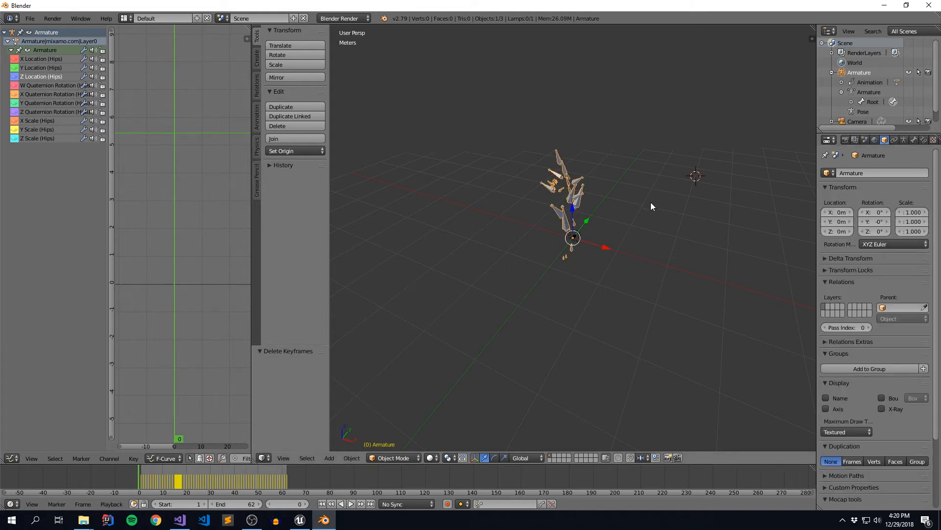
{"action": "key", "text": "alt+a"}
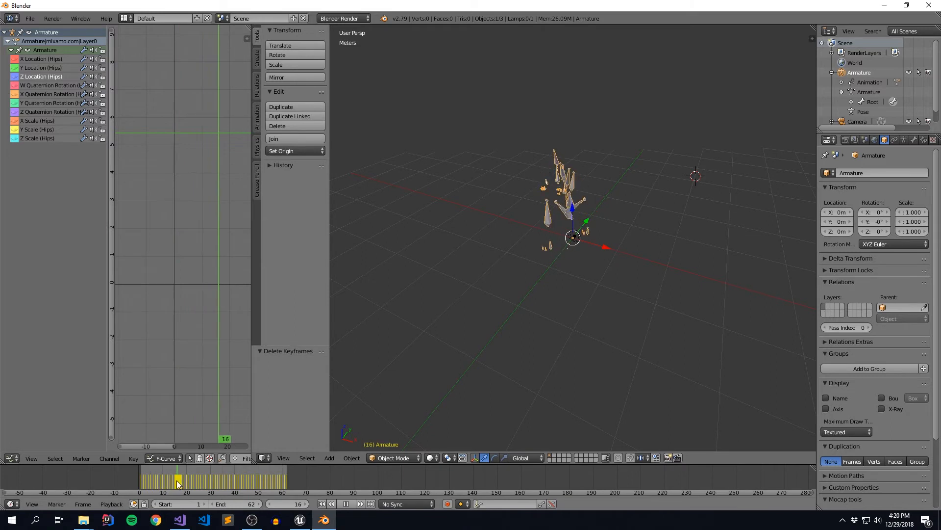
{"action": "left_click_drag", "start_coordinate": [218, 477], "coordinate": [128, 482]}
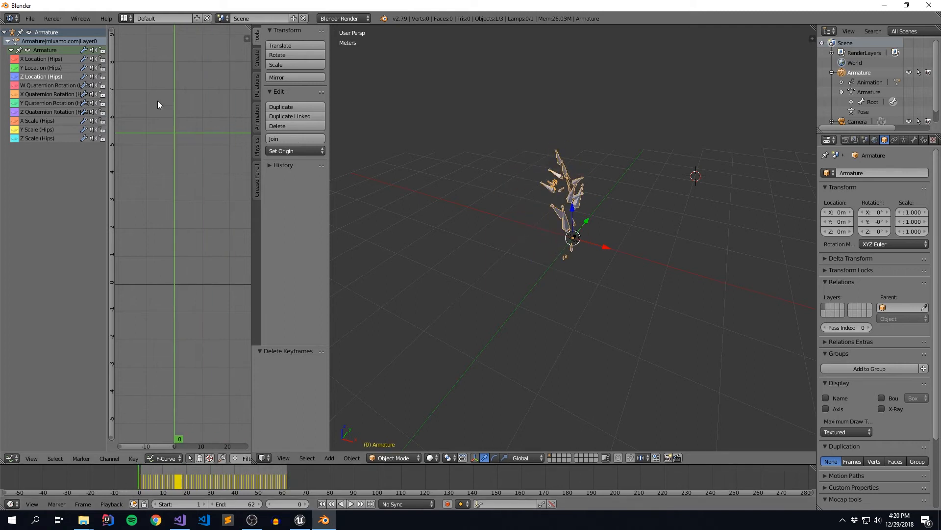
Prepare an FBX export into the RootBoneTutorial folder, with the file named Medium_Right_Roundhouse_Root_Motion.fbx
{"action": "left_click", "coordinate": [31, 19]}
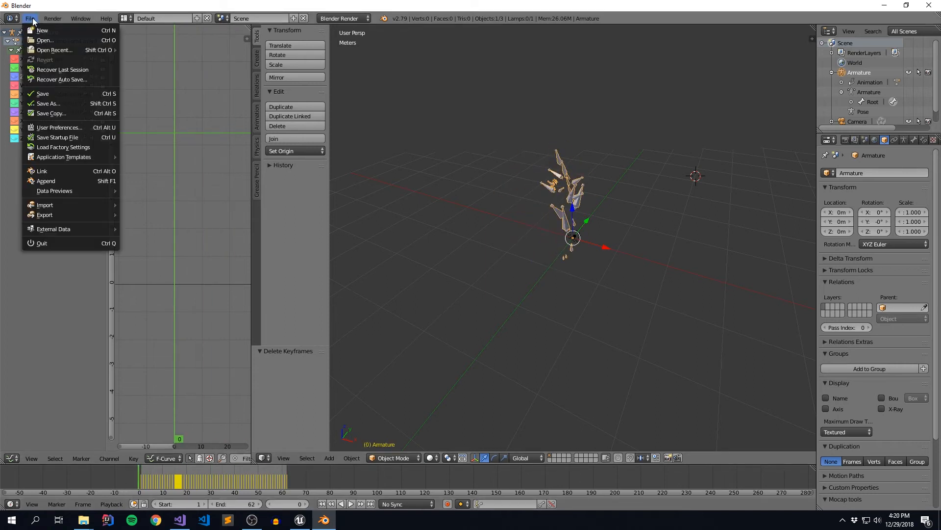
{"action": "mouse_move", "coordinate": [104, 216]}
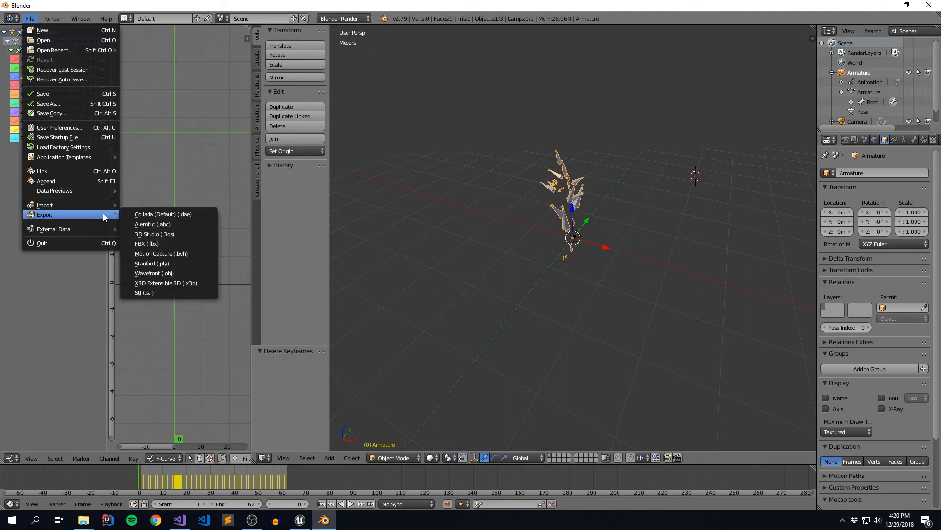
{"action": "left_click", "coordinate": [187, 243]}
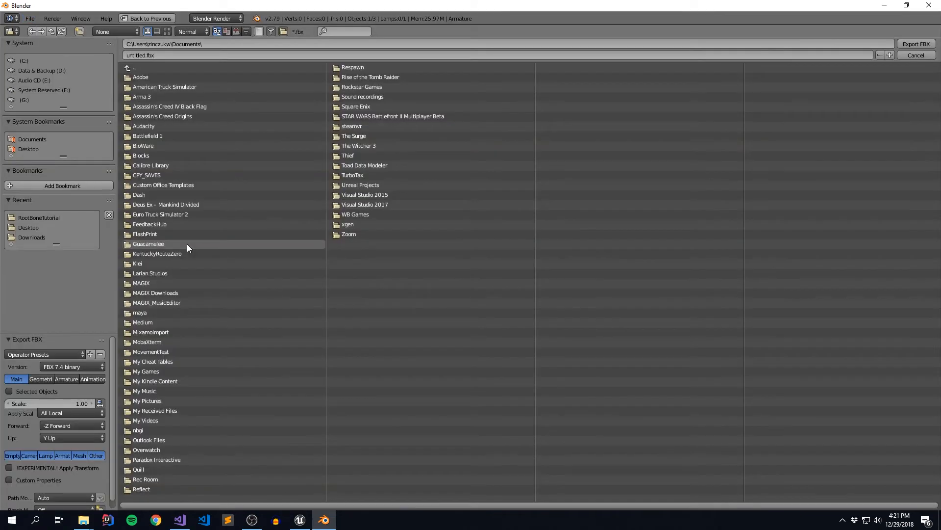
{"action": "left_click", "coordinate": [42, 217]}
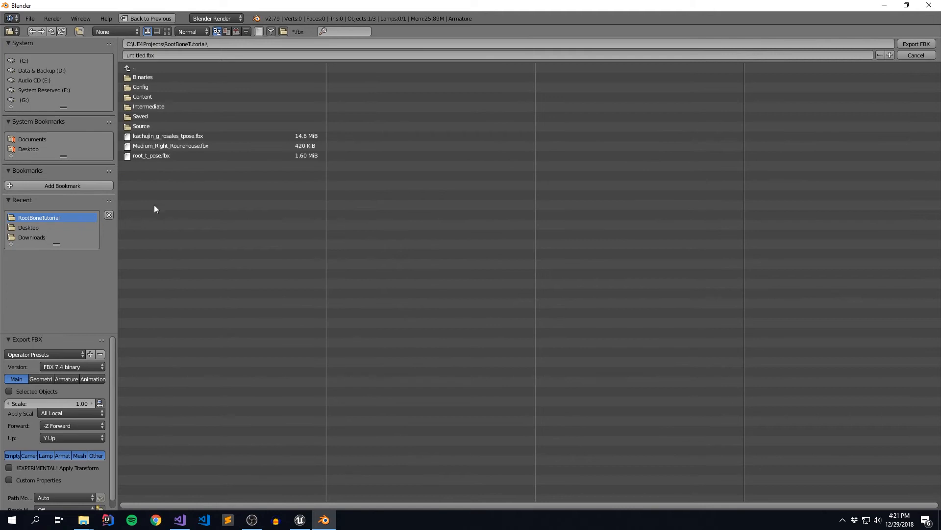
{"action": "left_click", "coordinate": [155, 146]}
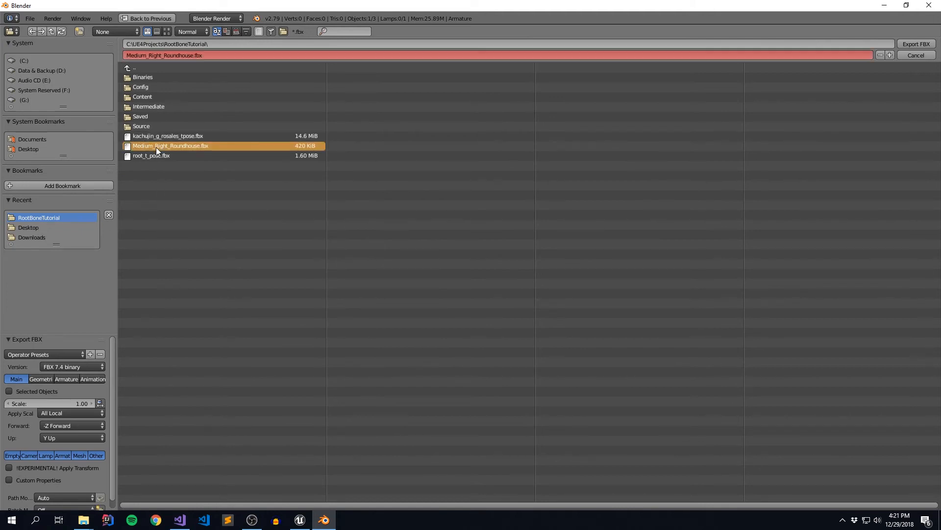
{"action": "left_click", "coordinate": [191, 55]}
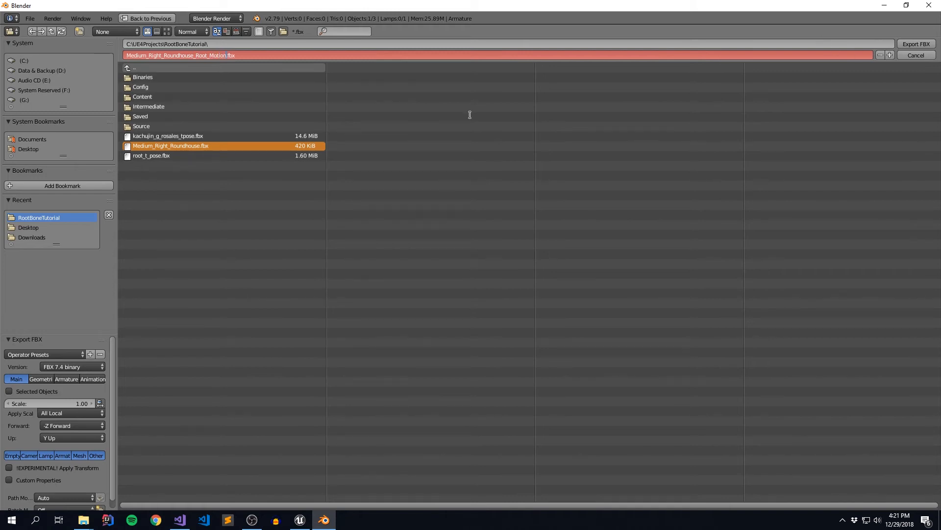
Set the export axes to -Y Forward and Z Up, and export the FBX
{"action": "left_click", "coordinate": [64, 428]}
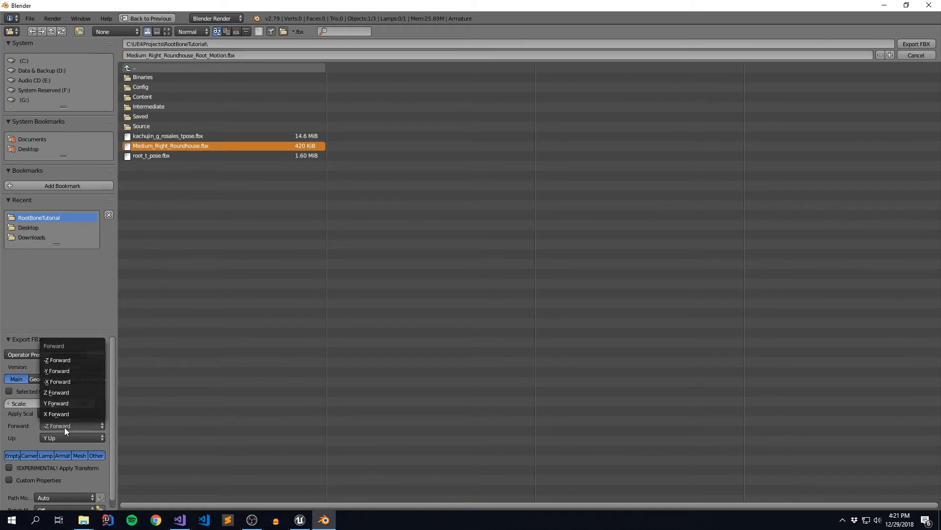
{"action": "left_click", "coordinate": [75, 369]}
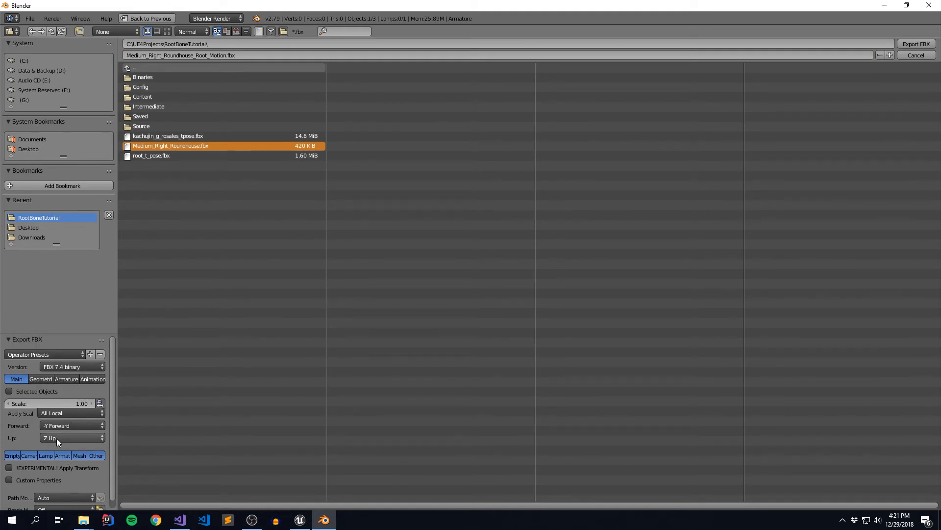
{"action": "left_click", "coordinate": [916, 45]}
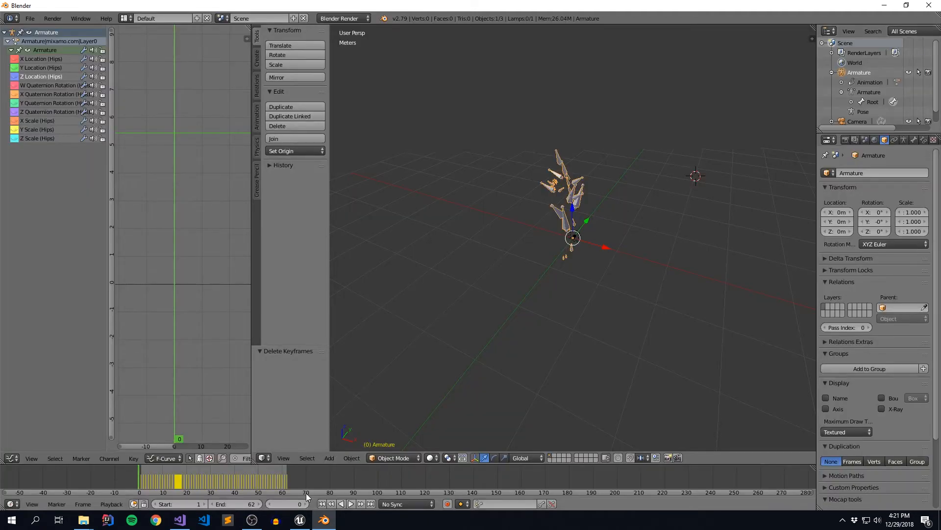
Switch to Unreal Editor and import Medium_Right_Roundhouse_Root_Motion.fbx into the MixamoImport folder, using root_t_pose_Skeleton
{"action": "left_click", "coordinate": [330, 524]}
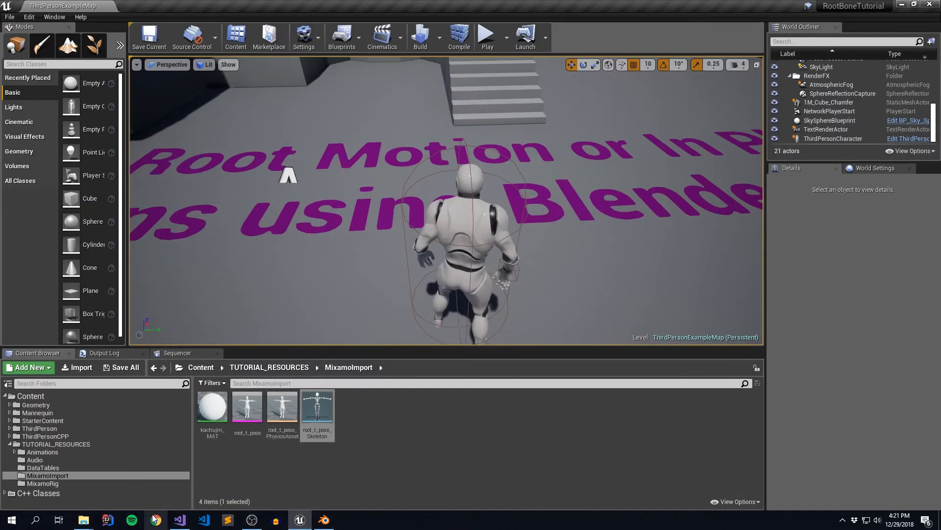
{"action": "left_click", "coordinate": [69, 503]}
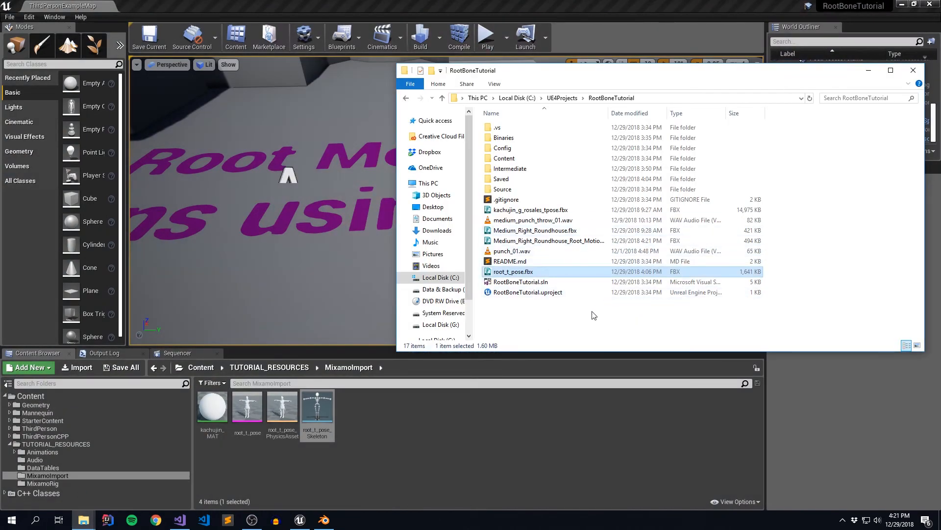
{"action": "left_click", "coordinate": [571, 319]}
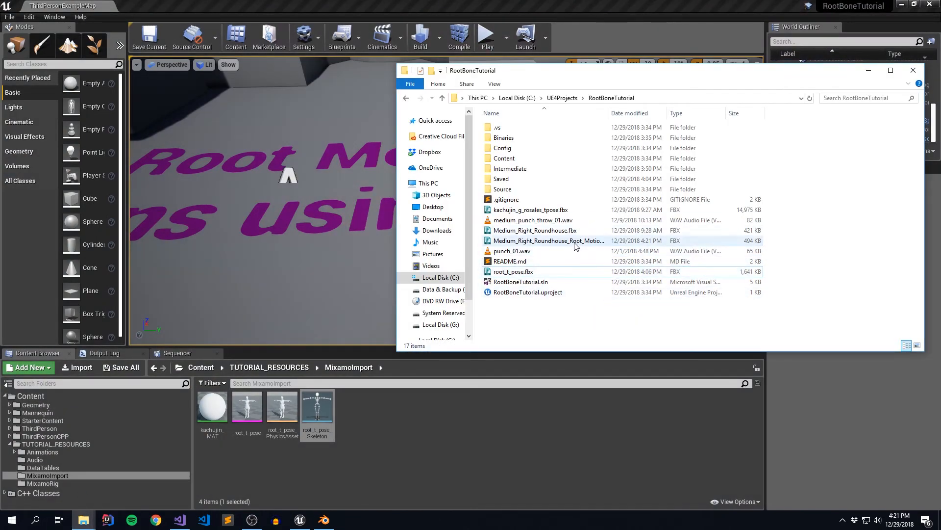
{"action": "left_click_drag", "start_coordinate": [575, 245], "coordinate": [371, 429]}
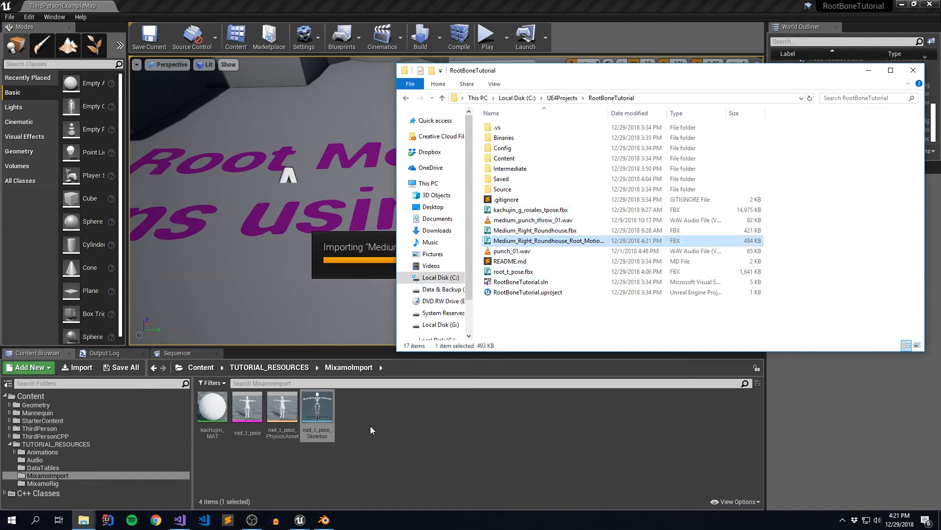
{"action": "left_click", "coordinate": [440, 425]}
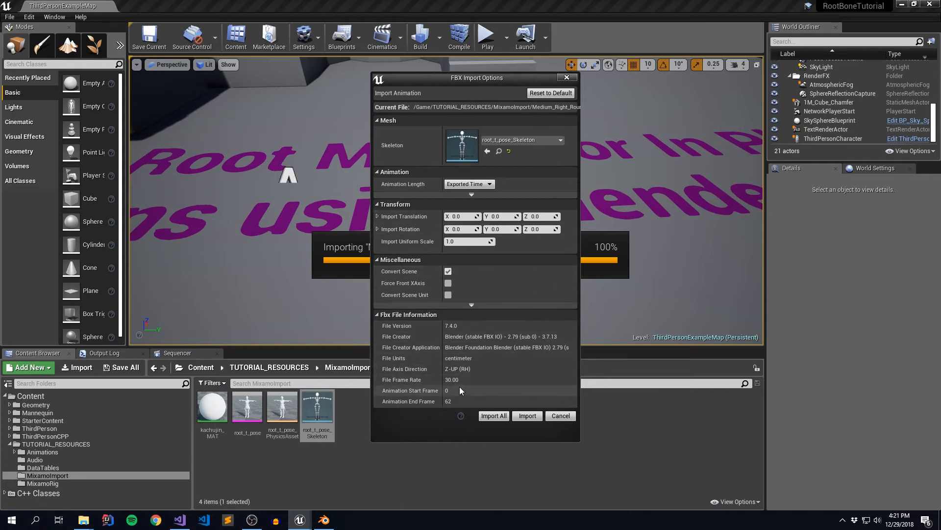
{"action": "left_click", "coordinate": [528, 415]}
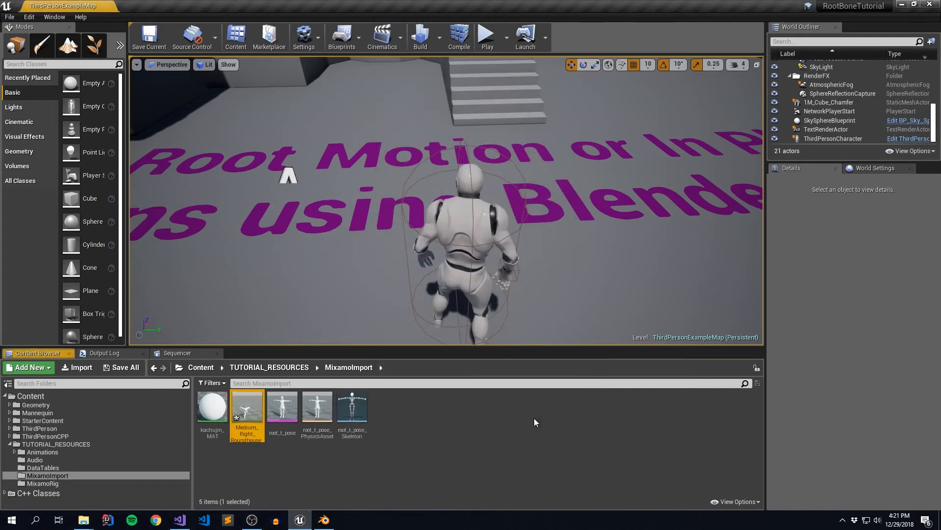
Open the imported Medium_Right_Roundhouse_Root_Motion animation, try toggling EnableRootMotion, and examine the root bone's movement in the preview
{"action": "double_click", "coordinate": [249, 414]}
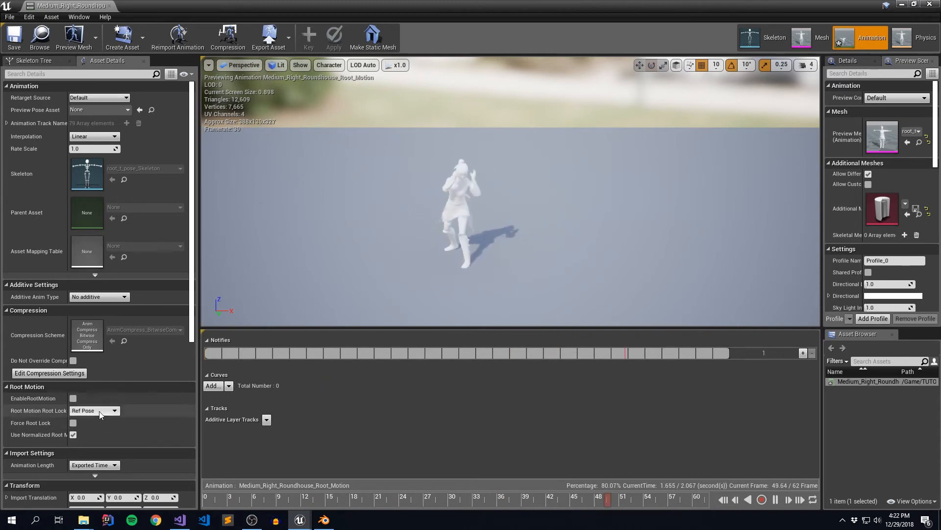
{"action": "left_click", "coordinate": [73, 398]}
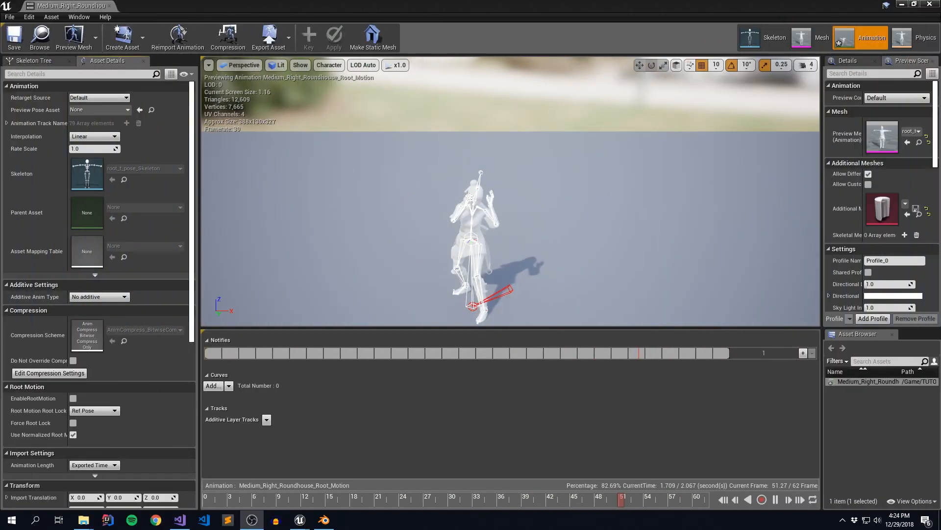
{"action": "left_click", "coordinate": [454, 294]}
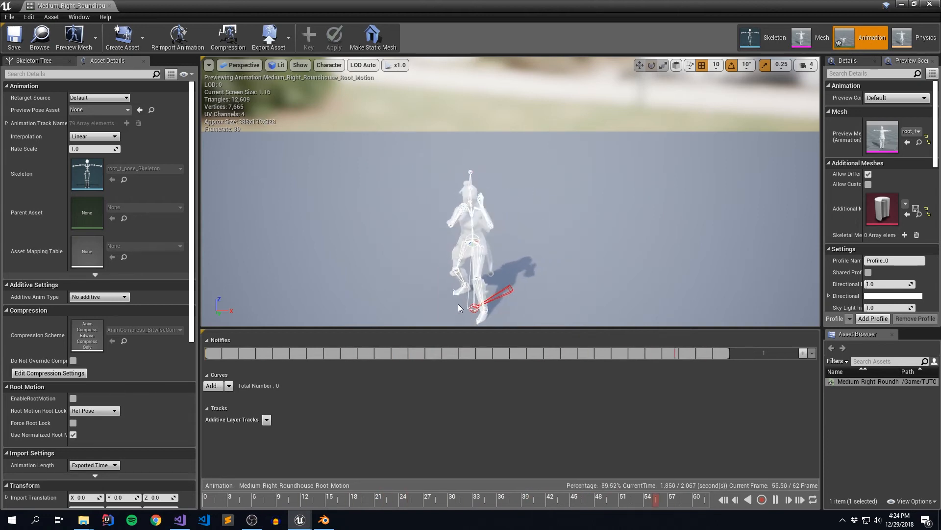
Enable root motion on the Medium_Right_Roundhouse_Root_Motion animation and retarget a duplicate of it to UE4_Mannequin_Skeleton
{"action": "left_click", "coordinate": [73, 398]}
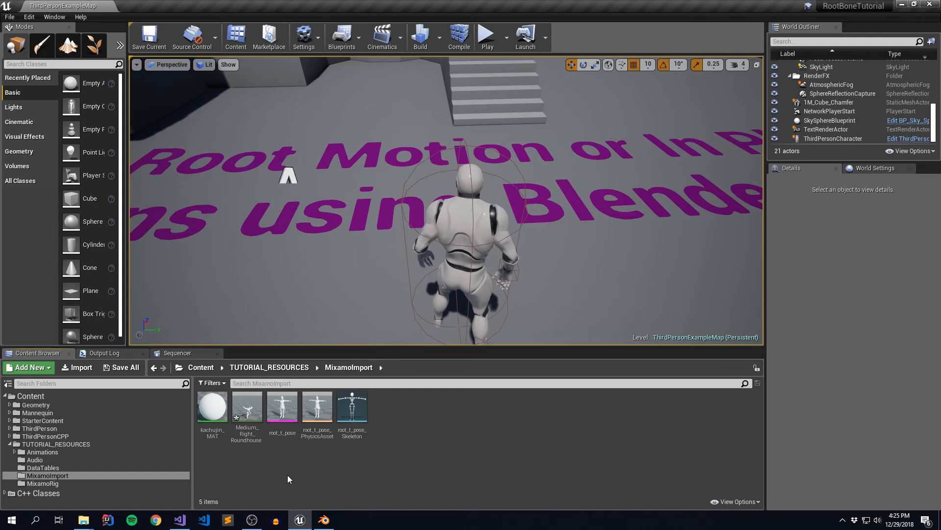
{"action": "left_click", "coordinate": [254, 437]}
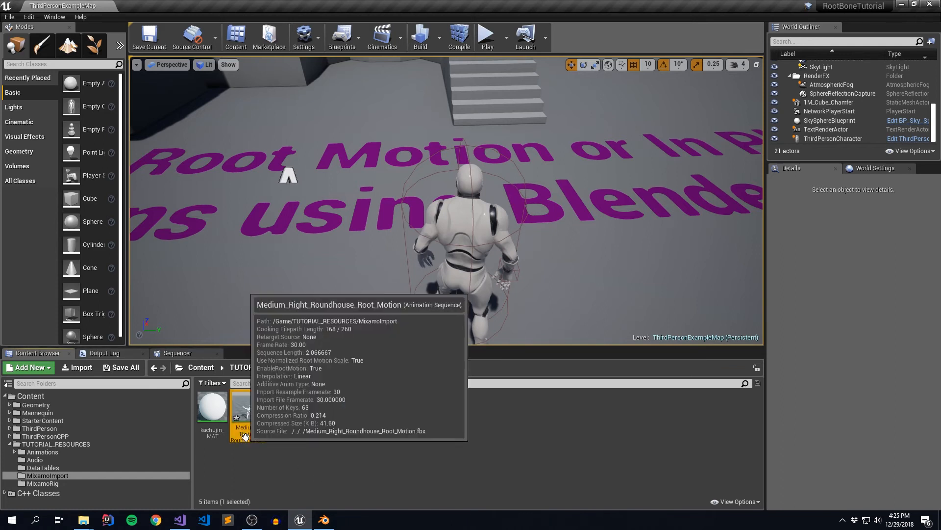
{"action": "right_click", "coordinate": [255, 438]}
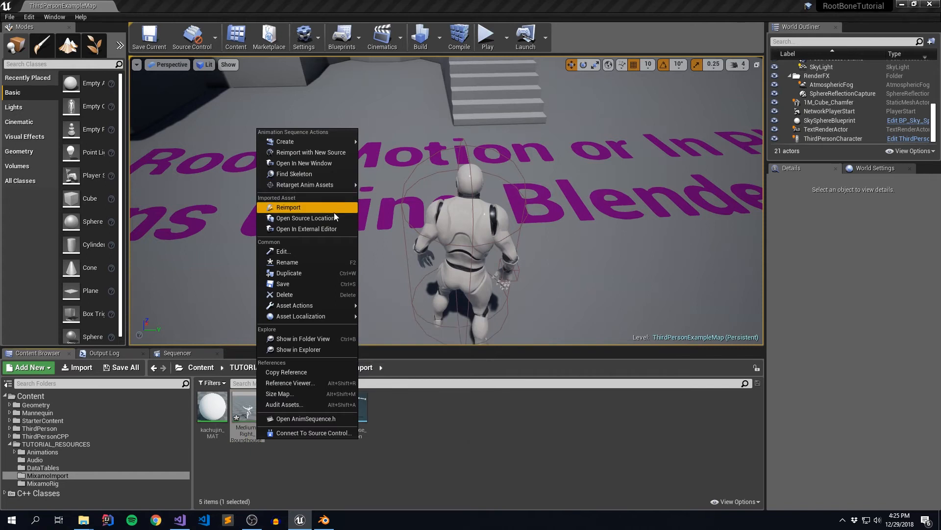
{"action": "mouse_move", "coordinate": [339, 187]}
{"action": "left_click", "coordinate": [391, 185]}
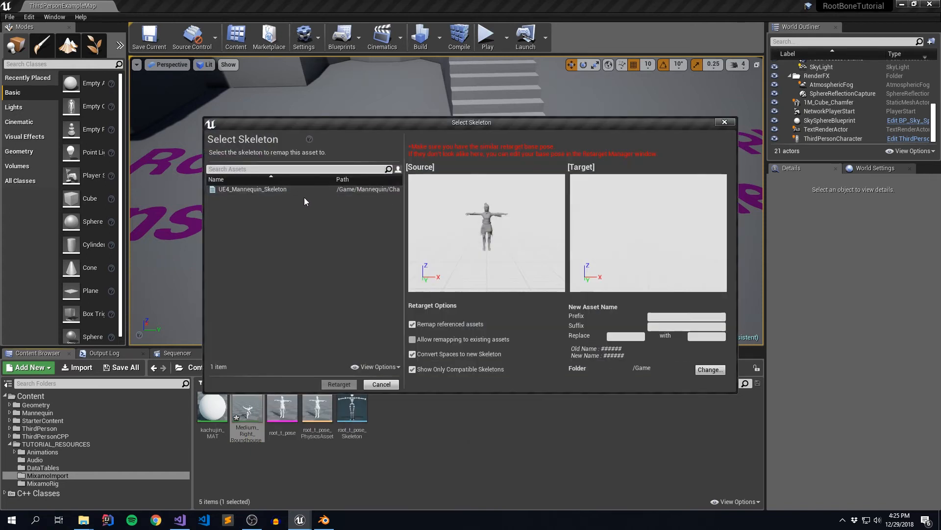
{"action": "left_click", "coordinate": [270, 190]}
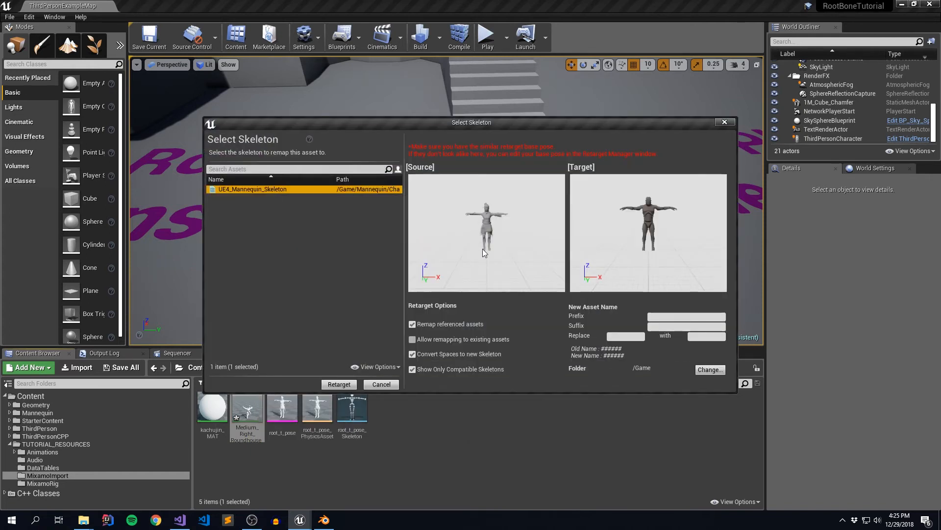
{"action": "left_click", "coordinate": [339, 385]}
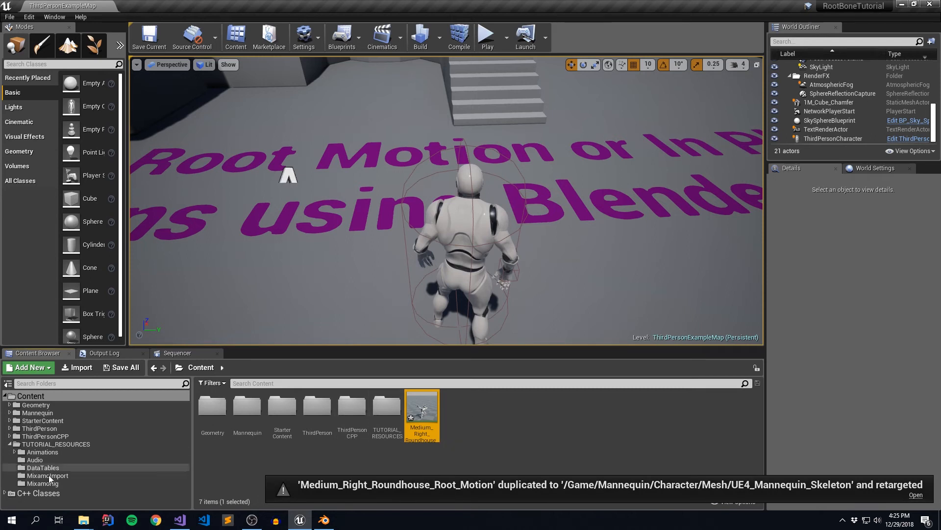
Move the retargeted roundhouse animation from the Content folder into TUTORIAL_RESOURCES/Animations/Attack/Kick
{"action": "left_click", "coordinate": [14, 452]}
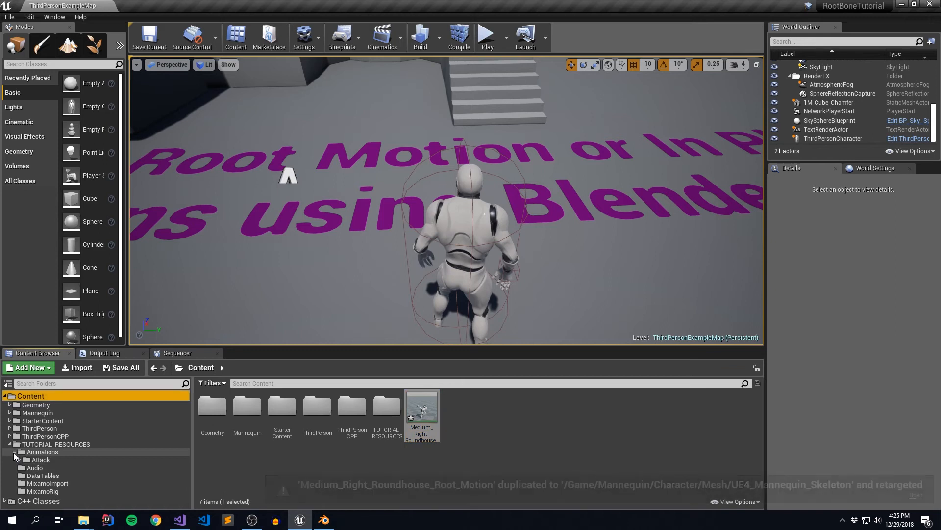
{"action": "left_click", "coordinate": [20, 460]}
{"action": "left_click", "coordinate": [31, 467]}
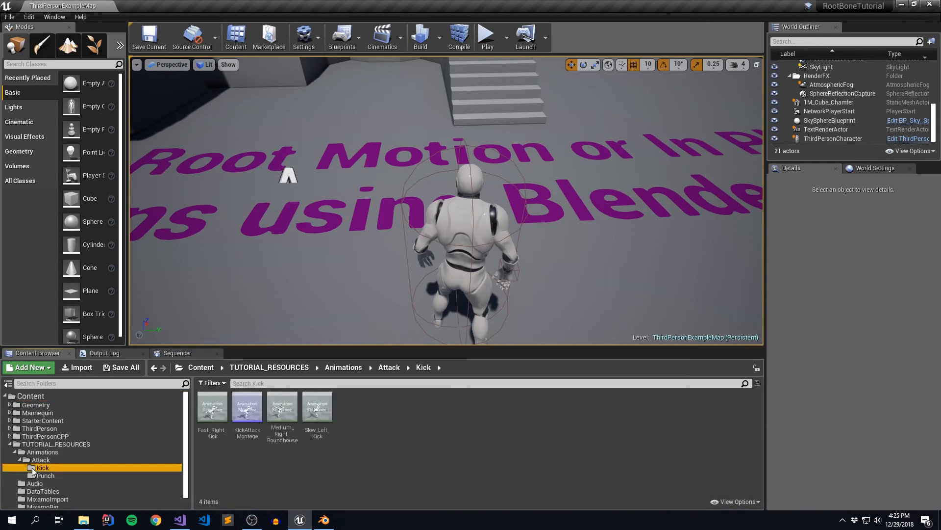
{"action": "left_click", "coordinate": [35, 396]}
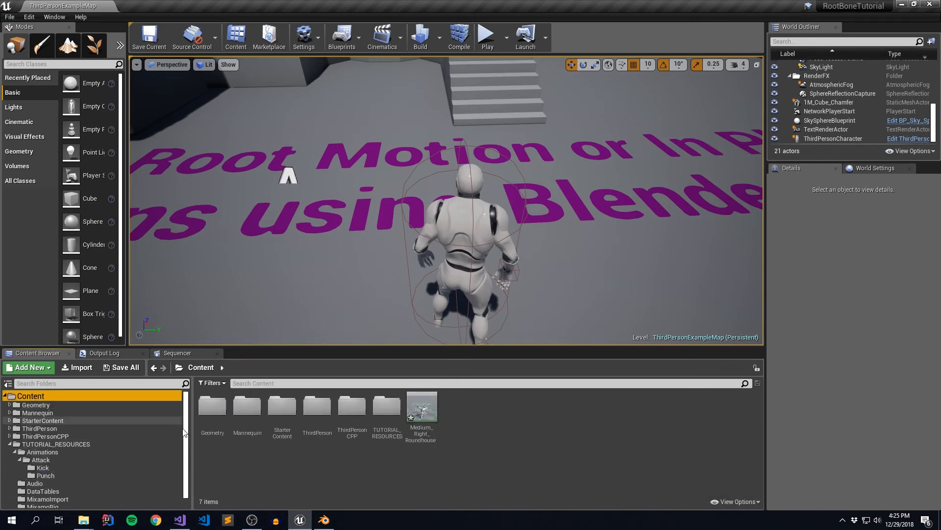
{"action": "left_click_drag", "start_coordinate": [426, 411], "coordinate": [72, 470]}
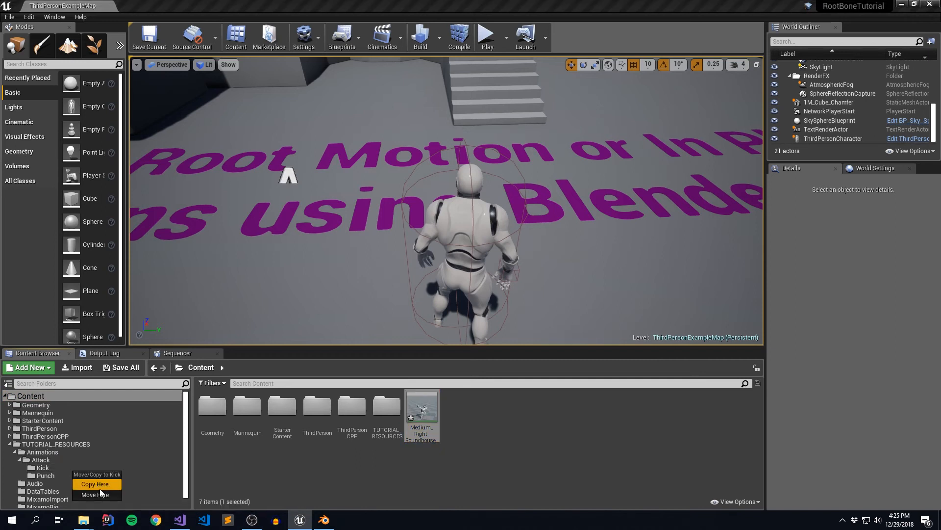
{"action": "left_click", "coordinate": [87, 484]}
{"action": "left_click", "coordinate": [61, 464]}
{"action": "left_click", "coordinate": [399, 456]}
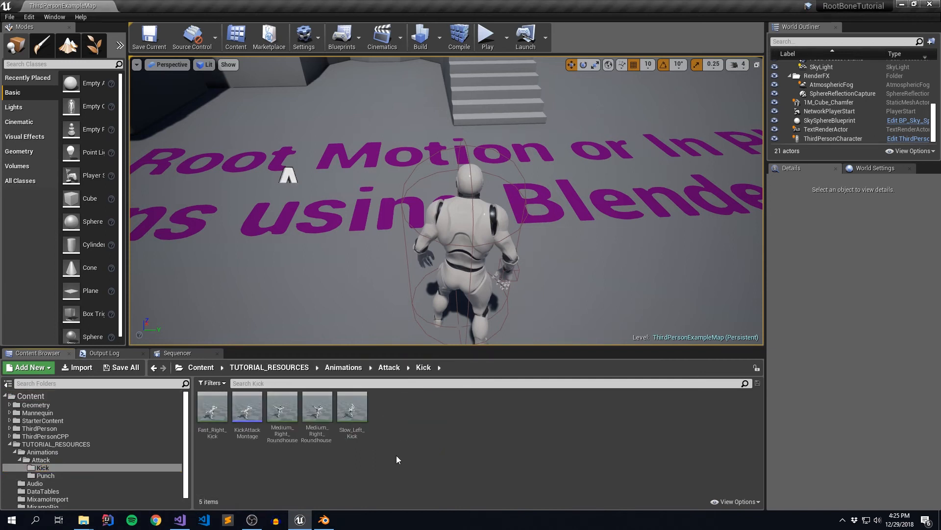
Duplicate the kick attack montage in the Kick folder and name the copy RootKickMontage
{"action": "right_click", "coordinate": [253, 400]}
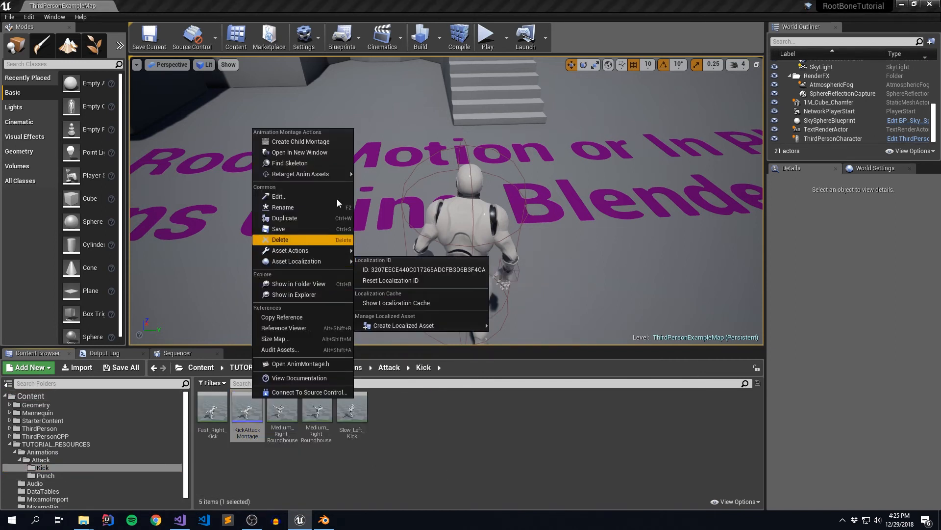
{"action": "mouse_move", "coordinate": [326, 174]}
{"action": "left_click", "coordinate": [307, 218]}
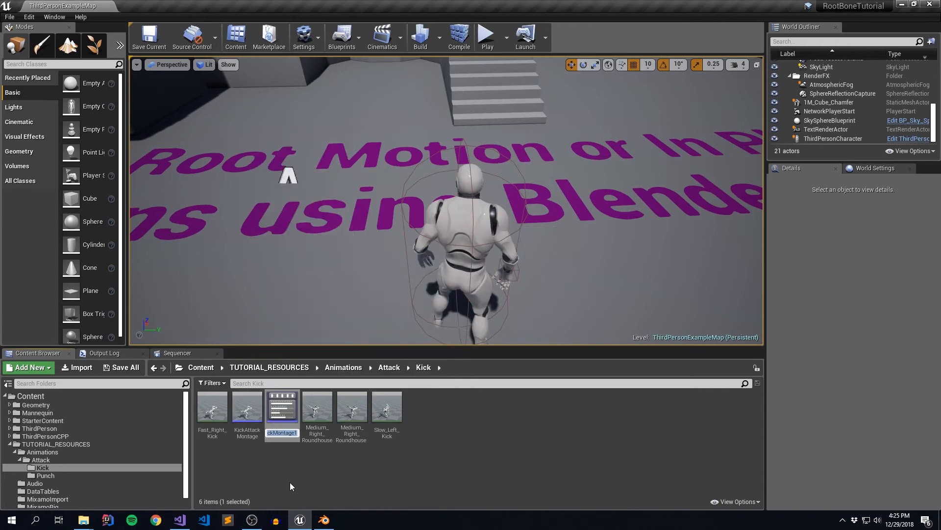
{"action": "type", "text": "RootKickMon"}
{"action": "type", "text": "tage"}
{"action": "key", "text": "Return"}
Open RootKickMontage for editing and hide the bone drawing on the character preview
{"action": "double_click", "coordinate": [353, 407]}
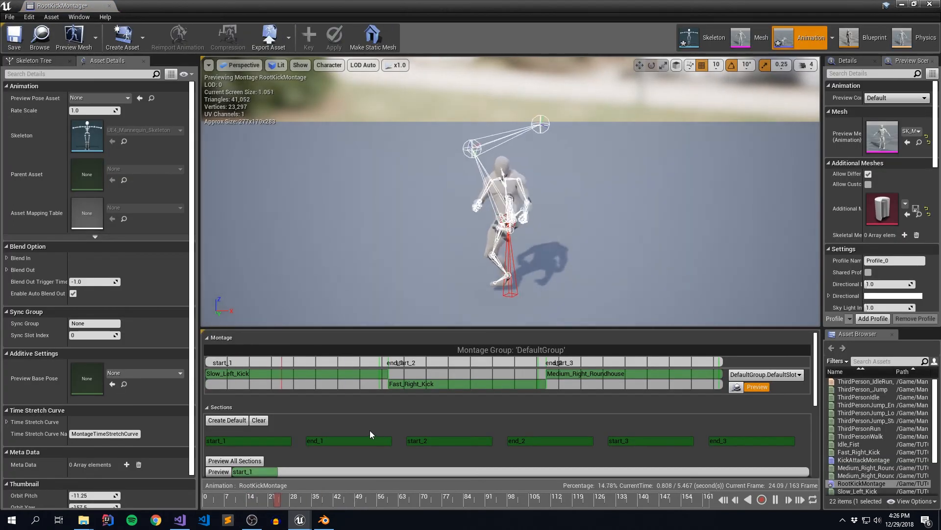
{"action": "left_click", "coordinate": [301, 65]}
{"action": "left_click", "coordinate": [329, 64]}
{"action": "mouse_move", "coordinate": [347, 109]}
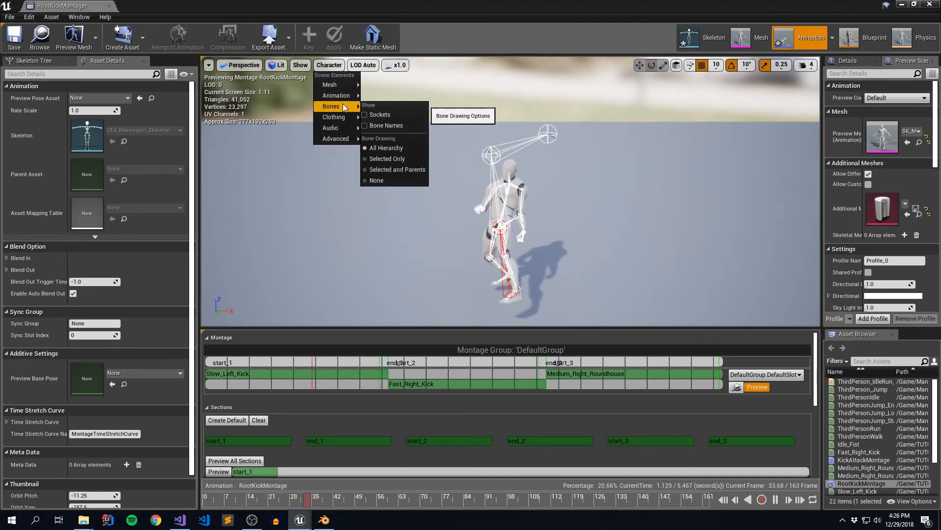
{"action": "left_click", "coordinate": [409, 157]}
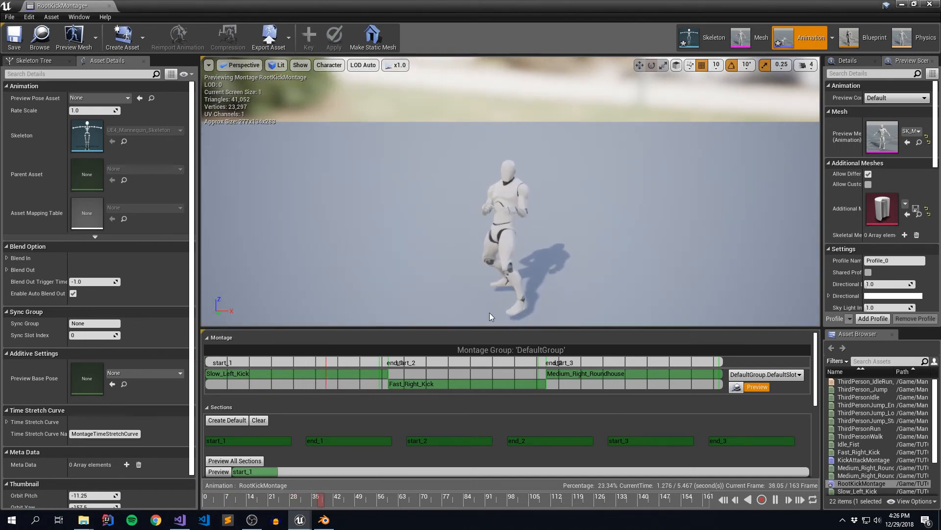
Delete the Slow_Left_Kick and Fast_Right_Kick segments from the montage, leaving only Medium_Right_Roundhouse
{"action": "key", "text": "Delete"}
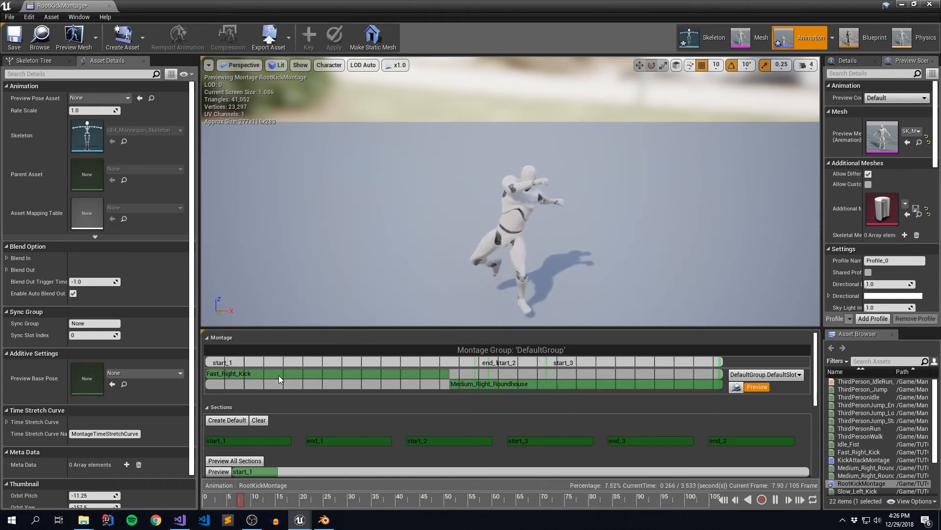
{"action": "left_click", "coordinate": [279, 375]}
{"action": "key", "text": "Delete"}
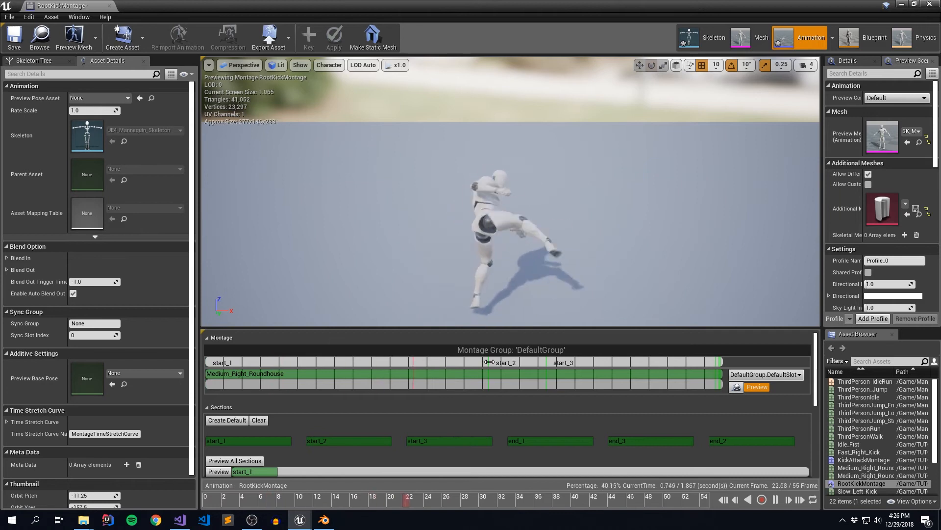
Delete the start_2 and start_3 sections from the montage
{"action": "right_click", "coordinate": [472, 373]}
{"action": "left_click", "coordinate": [490, 383]}
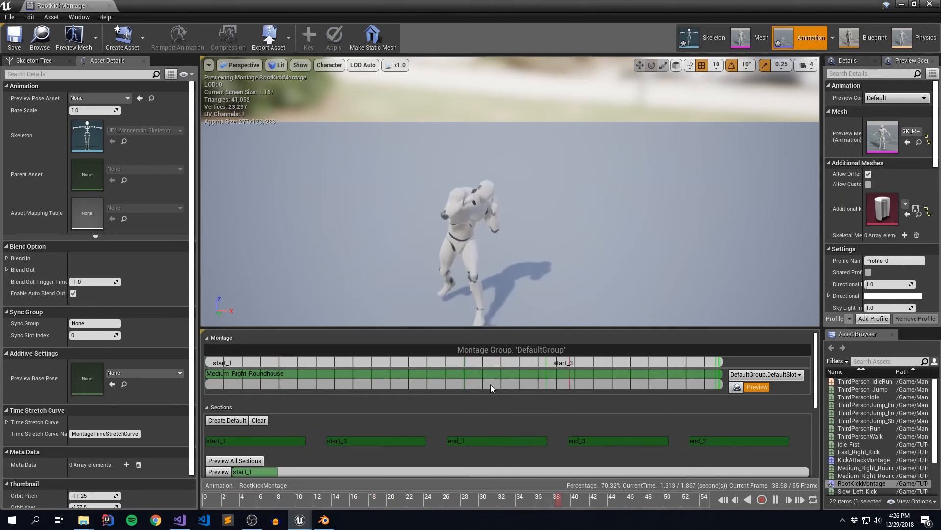
{"action": "right_click", "coordinate": [555, 374]}
{"action": "left_click", "coordinate": [559, 385]}
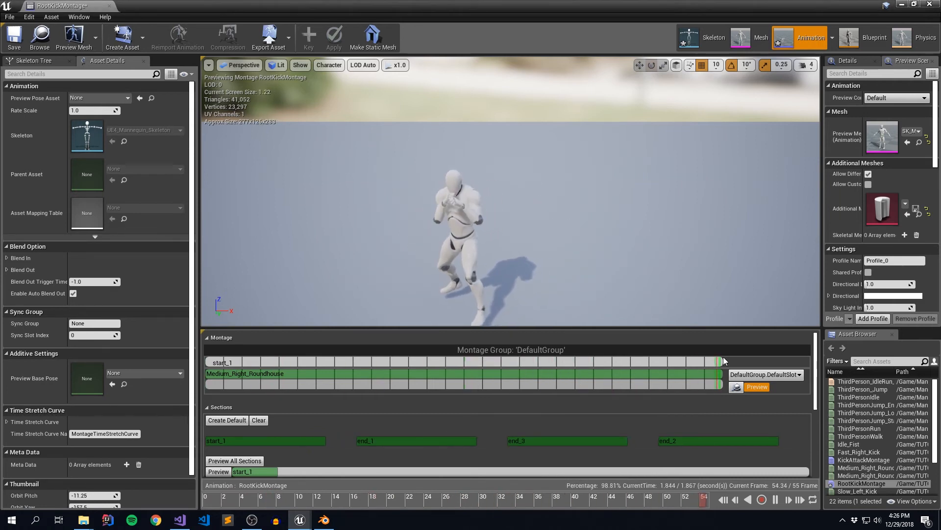
Separate the overlapping end sections, delete end_3 and end_2, and place end_1 at the very end of the montage
{"action": "left_click_drag", "start_coordinate": [716, 361], "coordinate": [490, 362]}
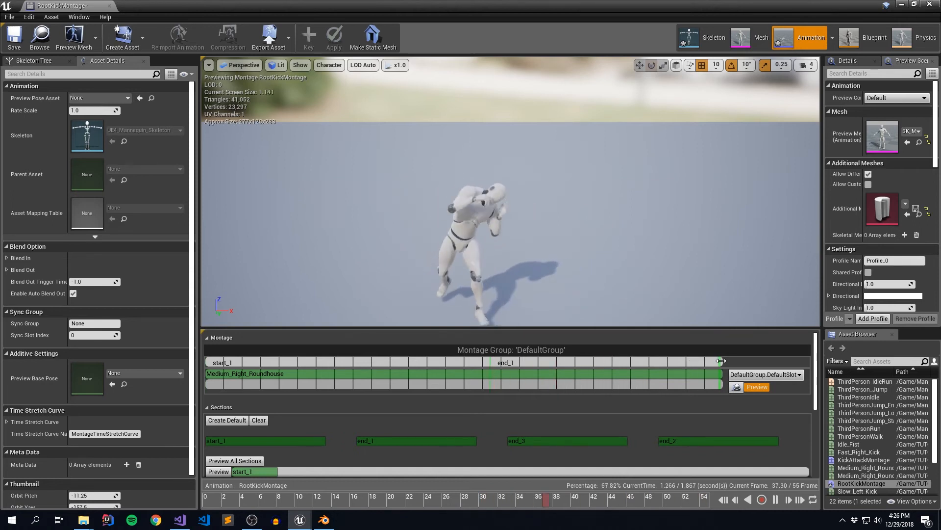
{"action": "left_click_drag", "start_coordinate": [718, 362], "coordinate": [625, 361]}
{"action": "right_click", "coordinate": [629, 362]}
{"action": "left_click", "coordinate": [674, 385]}
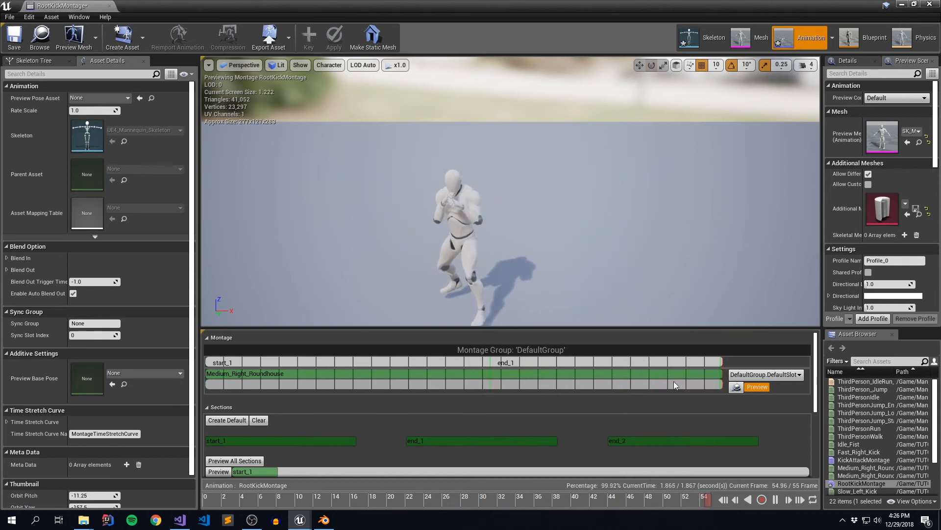
{"action": "left_click_drag", "start_coordinate": [720, 360], "coordinate": [593, 362]}
{"action": "right_click", "coordinate": [592, 362]}
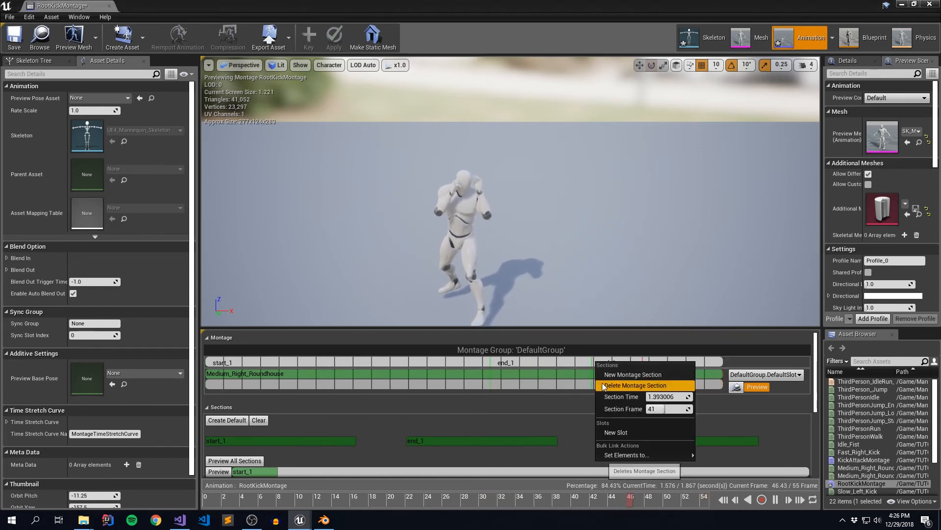
{"action": "left_click", "coordinate": [632, 385]}
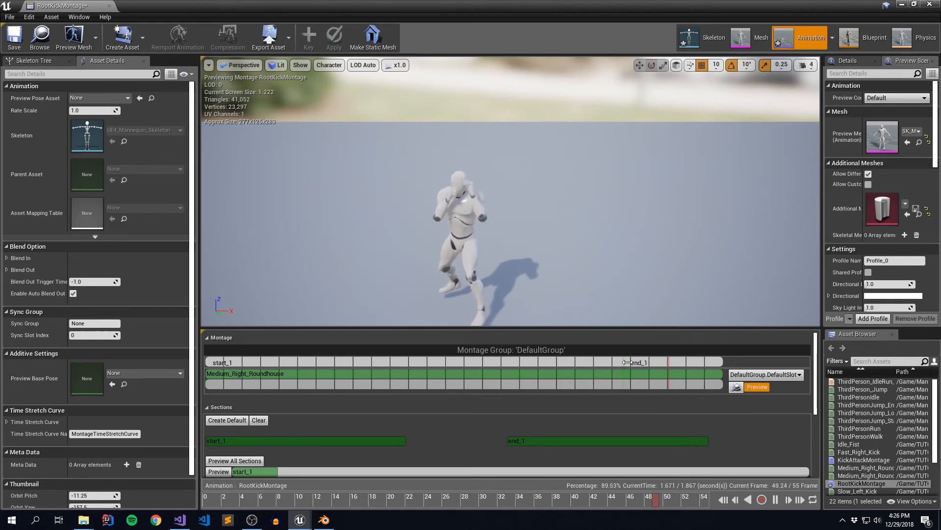
{"action": "left_click_drag", "start_coordinate": [490, 362], "coordinate": [721, 362]}
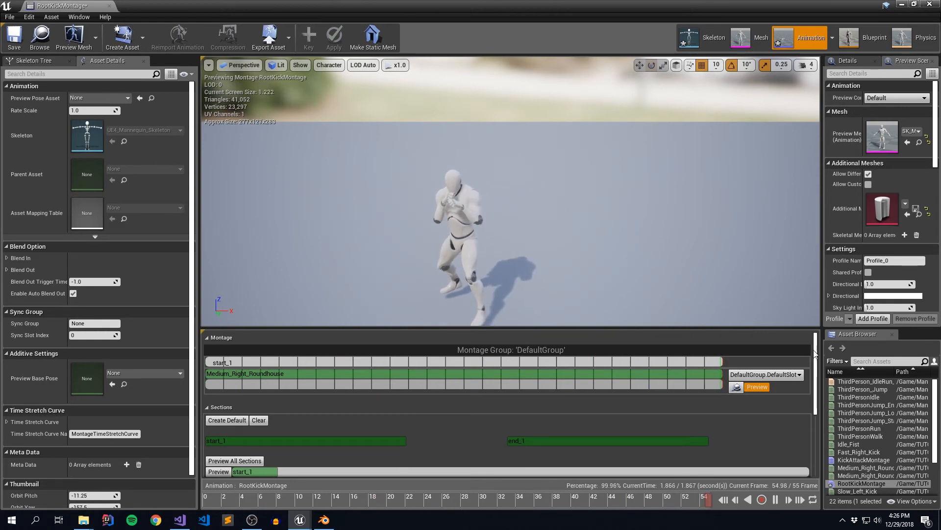
Delete the second and third AttackStartNotifyState notifies, keeping only the one at the beginning of the montage
{"action": "left_click_drag", "start_coordinate": [815, 353], "coordinate": [810, 419]}
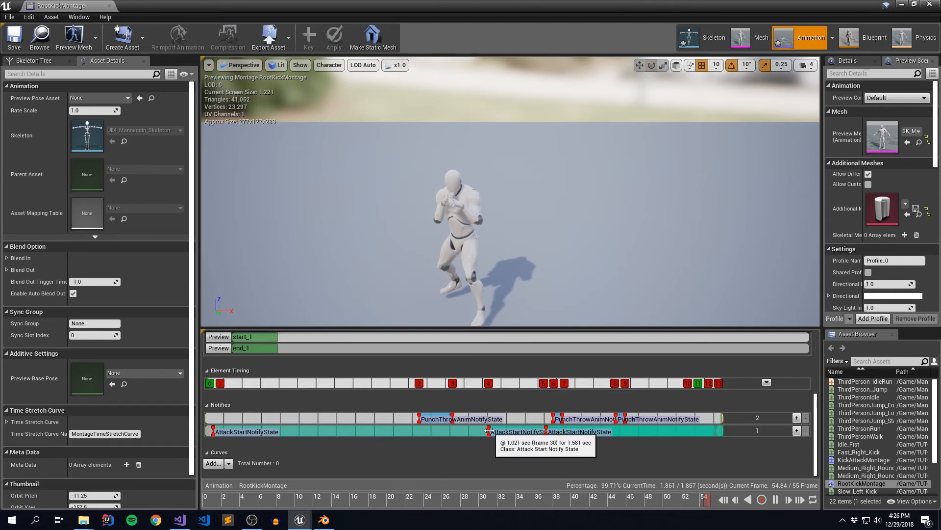
{"action": "left_click_drag", "start_coordinate": [489, 431], "coordinate": [435, 434]}
{"action": "right_click", "coordinate": [437, 431]}
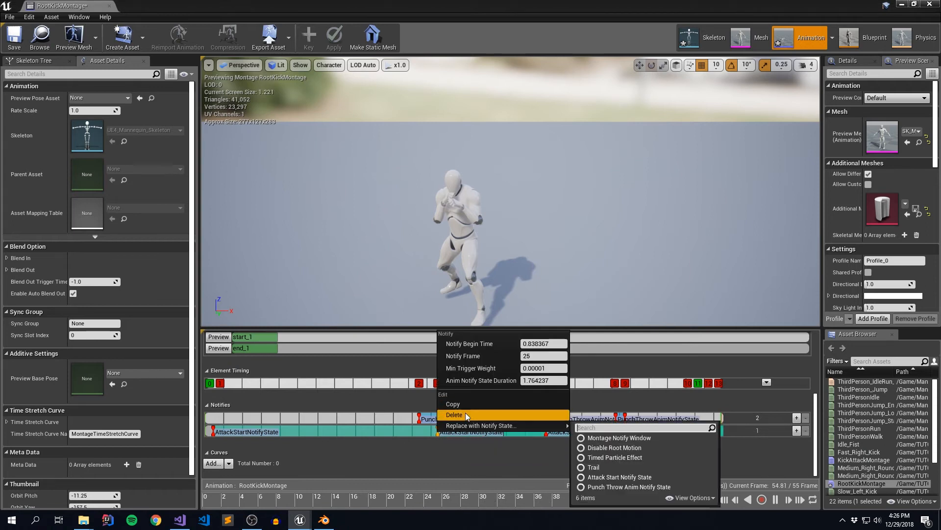
{"action": "left_click", "coordinate": [451, 413]}
{"action": "right_click", "coordinate": [546, 429]}
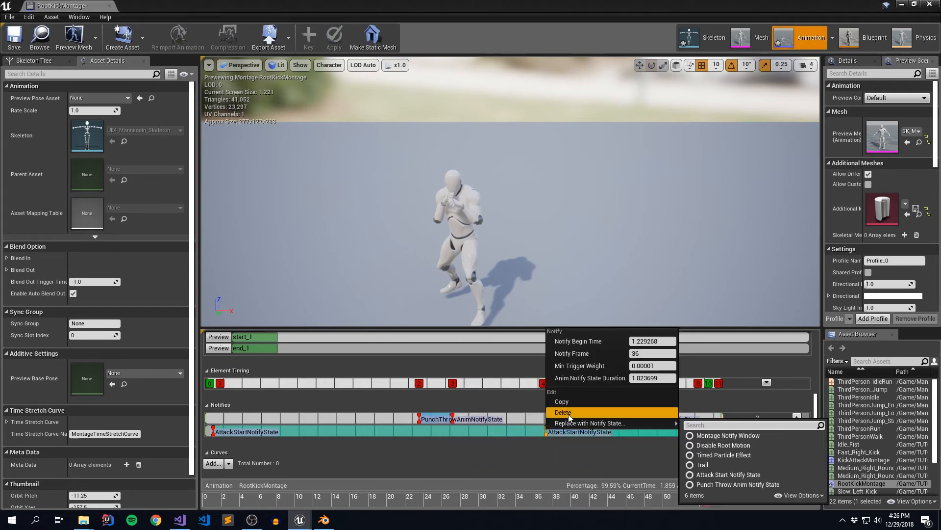
{"action": "left_click", "coordinate": [572, 410]}
Delete the two later PunchThrowAnimNotifyState notifies, keeping only the earliest one
{"action": "right_click", "coordinate": [553, 418]}
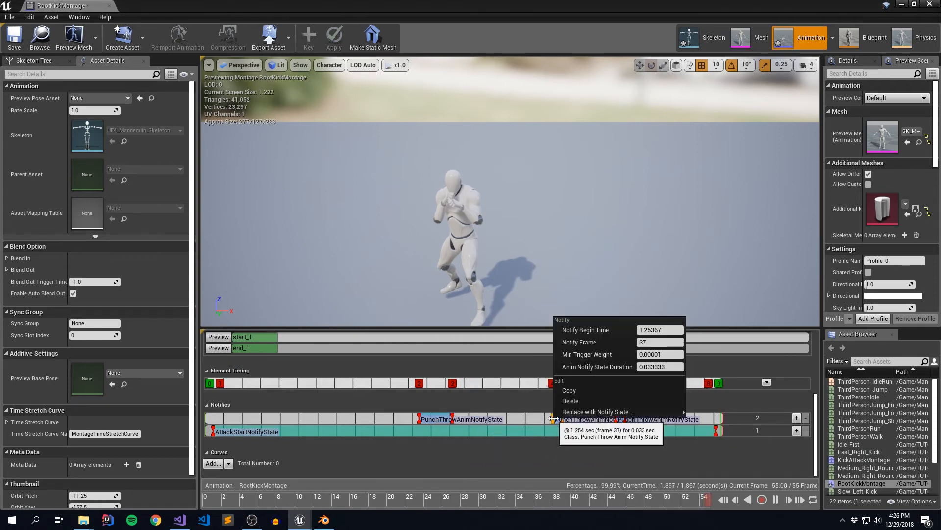
{"action": "left_click", "coordinate": [570, 401]}
{"action": "right_click", "coordinate": [617, 419]}
{"action": "left_click", "coordinate": [634, 399]}
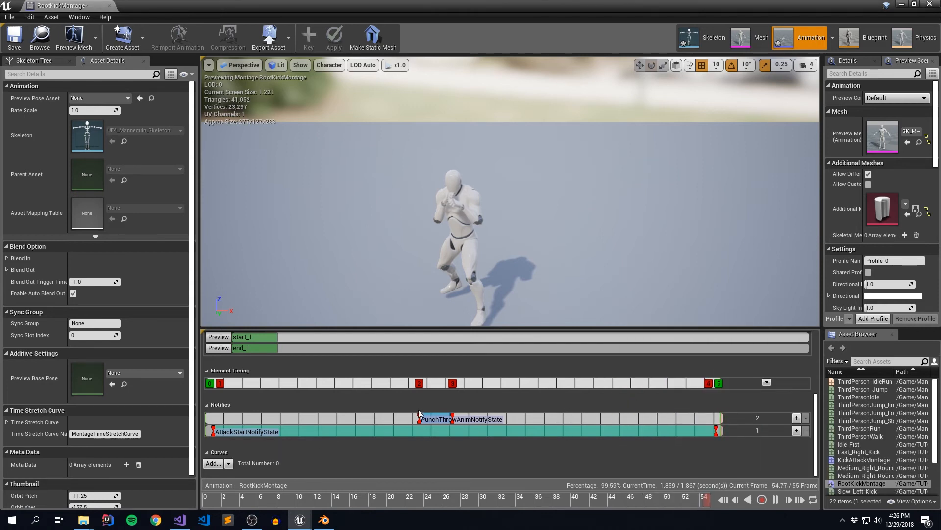
Move the remaining PunchThrowAnimNotifyState earlier so it spans about frames 18 to 22, up to the kick's extended pose
{"action": "left_click_drag", "start_coordinate": [438, 421], "coordinate": [364, 423]}
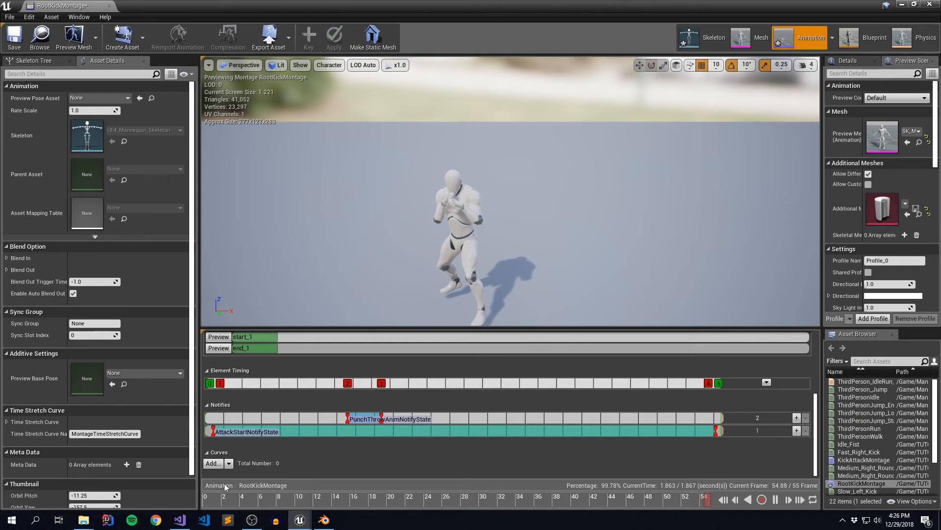
{"action": "left_click", "coordinate": [385, 503]}
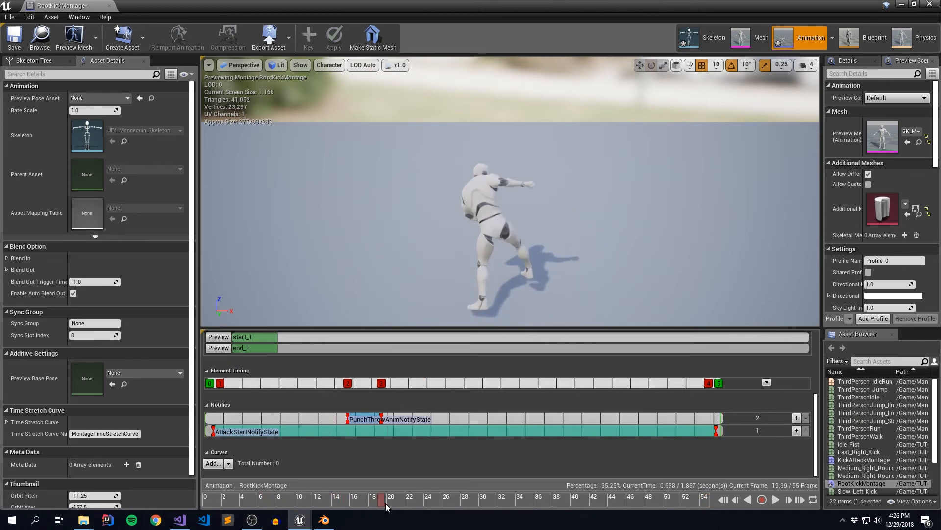
{"action": "left_click_drag", "start_coordinate": [386, 503], "coordinate": [409, 503]}
{"action": "left_click_drag", "start_coordinate": [365, 423], "coordinate": [394, 422]}
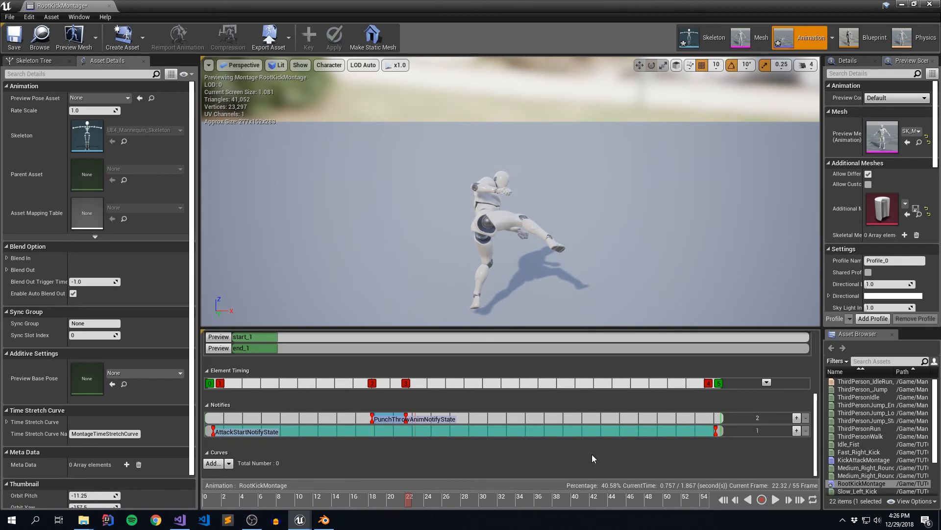
Move the start of the AttackStartNotifyState slightly earlier, closer to the beginning of the montage
{"action": "scroll", "coordinate": [818, 377], "scroll_direction": "up", "scroll_amount": 5}
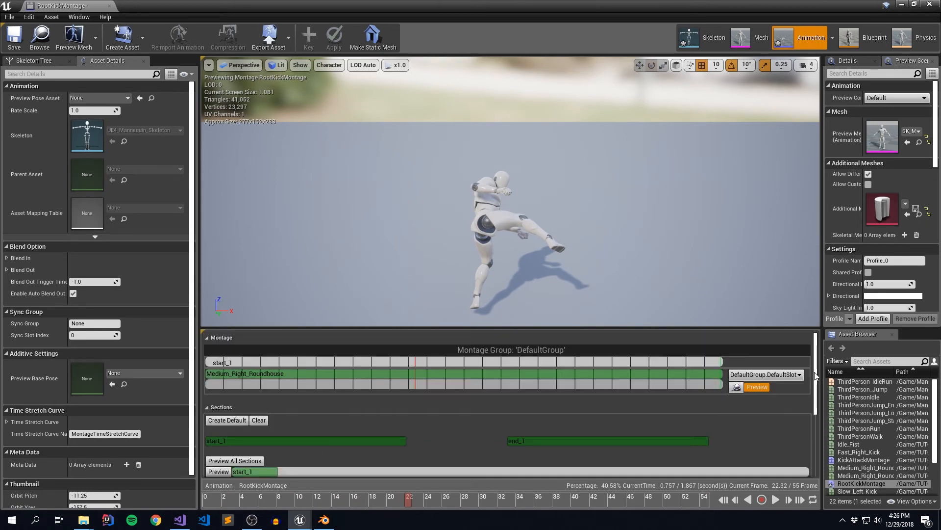
{"action": "scroll", "coordinate": [815, 376], "scroll_direction": "down", "scroll_amount": 5}
{"action": "left_click_drag", "start_coordinate": [215, 458], "coordinate": [207, 459]}
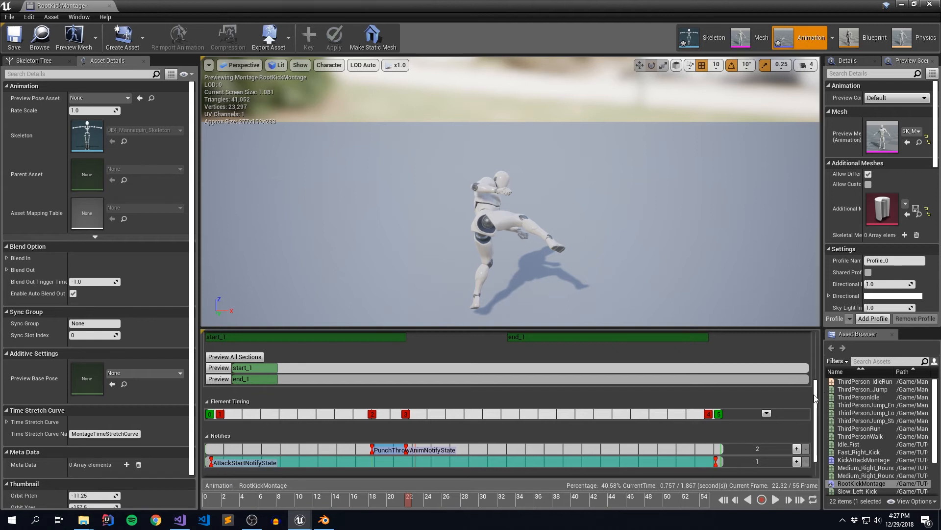
Replace the Medium_Right_Roundhouse clip in the montage with Medium_Right_Roundhouse_Root_Motion and move the end_1 section marker to the montage's end
{"action": "scroll", "coordinate": [814, 392], "scroll_direction": "up", "scroll_amount": 5}
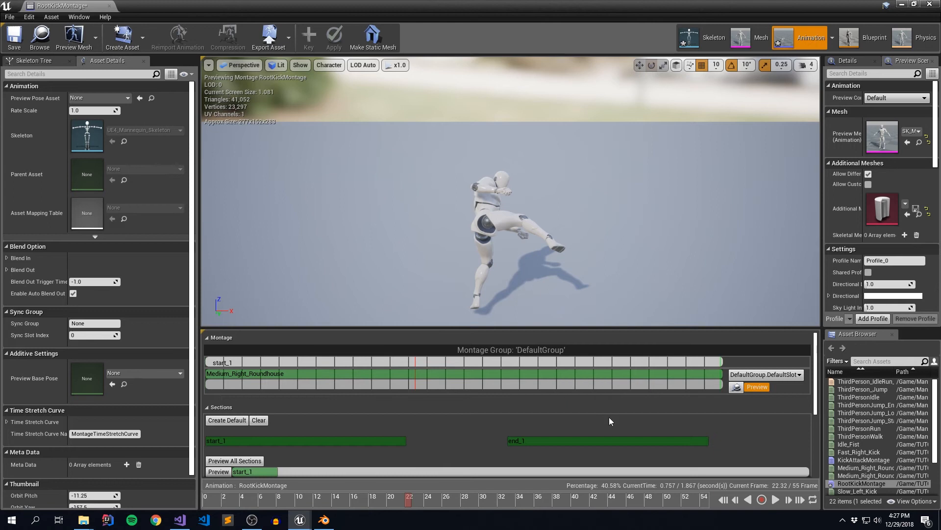
{"action": "left_click", "coordinate": [583, 374]}
{"action": "key", "text": "Delete"}
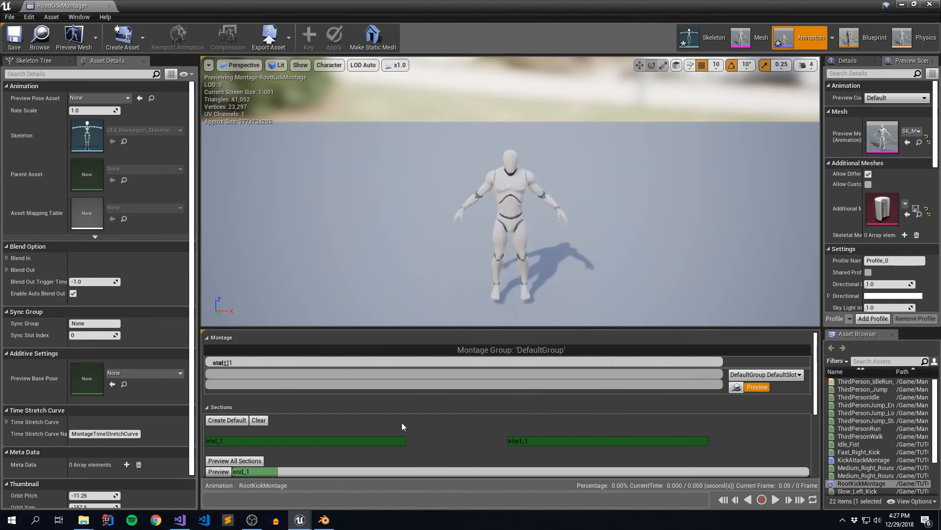
{"action": "scroll", "coordinate": [888, 431], "scroll_direction": "down", "scroll_amount": 2}
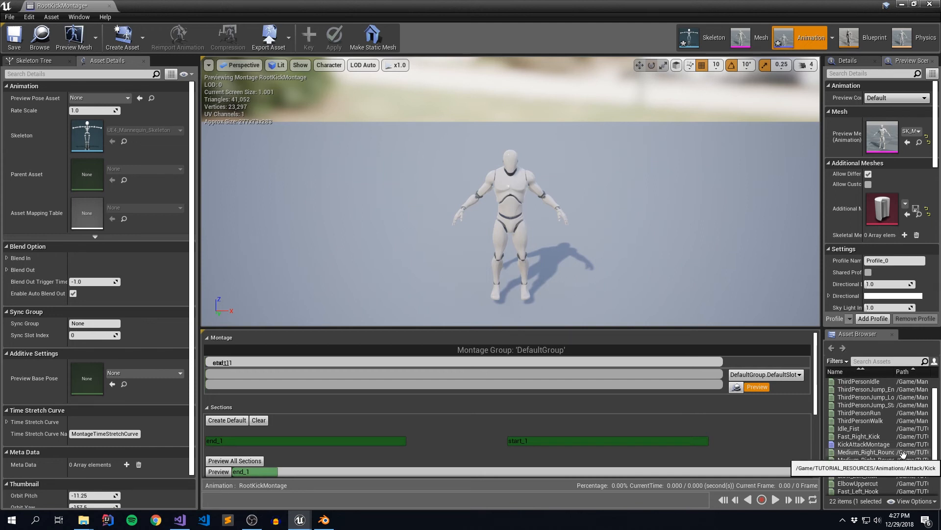
{"action": "left_click_drag", "start_coordinate": [820, 362], "coordinate": [718, 362]}
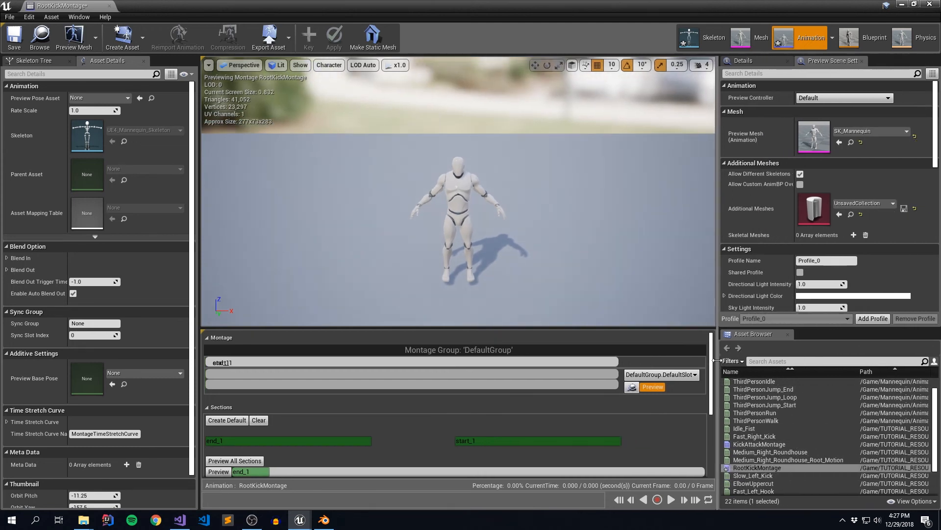
{"action": "left_click_drag", "start_coordinate": [774, 460], "coordinate": [403, 386]}
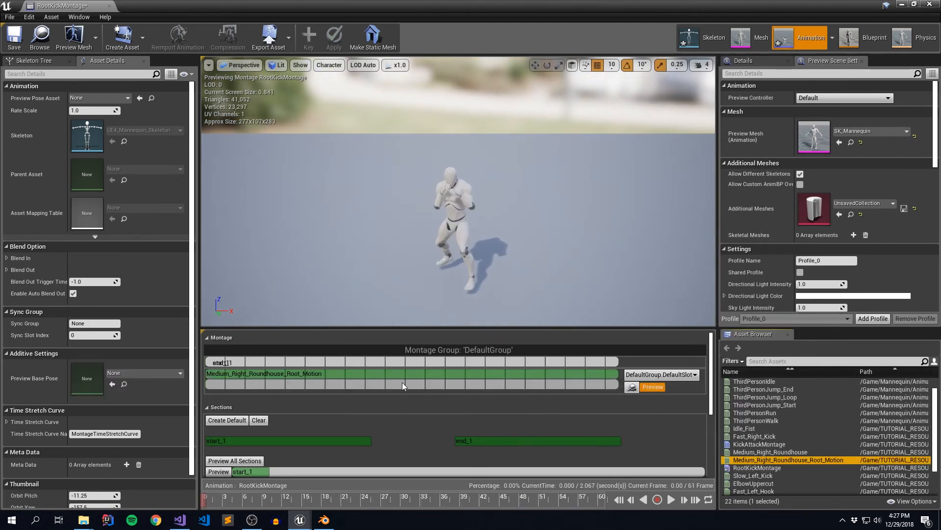
{"action": "left_click_drag", "start_coordinate": [717, 367], "coordinate": [836, 366]}
{"action": "mouse_move", "coordinate": [207, 363]}
{"action": "left_mouse_down"}
{"action": "mouse_move", "coordinate": [425, 362]}
{"action": "mouse_move", "coordinate": [194, 359]}
{"action": "mouse_move", "coordinate": [704, 361]}
{"action": "left_mouse_up"}
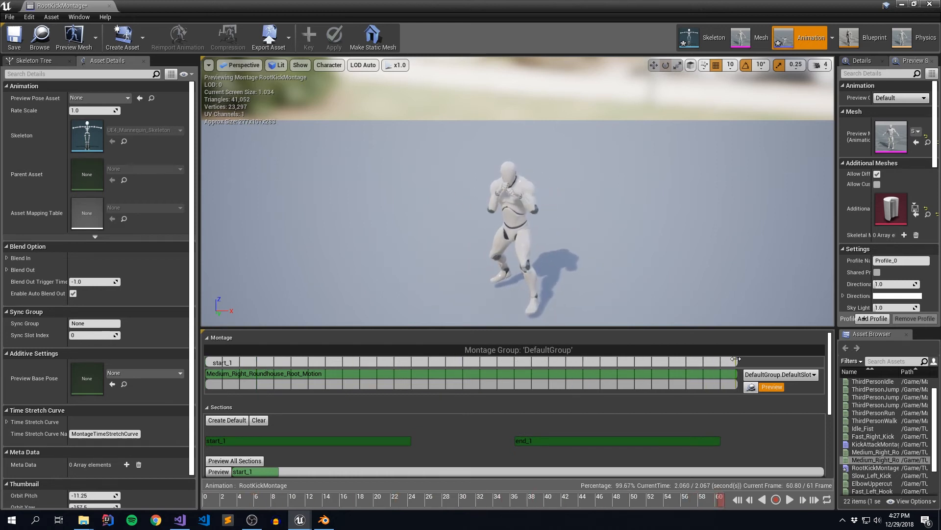
Move the PunchThrowAnimNotifyState on notify track 2 so it spans about frames 26 to 29, at the kick's extended pose
{"action": "scroll", "coordinate": [830, 340], "scroll_direction": "down", "scroll_amount": 5}
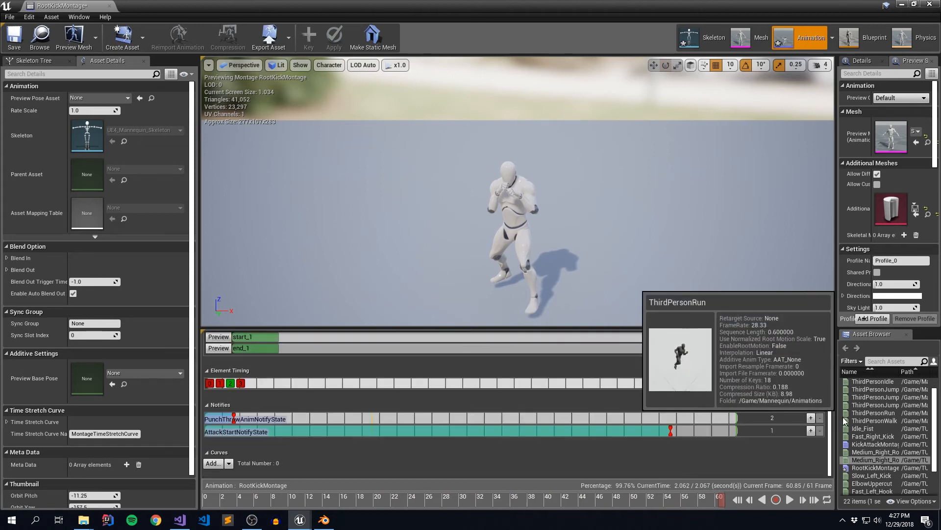
{"action": "scroll", "coordinate": [283, 427], "scroll_direction": "down", "scroll_amount": 2}
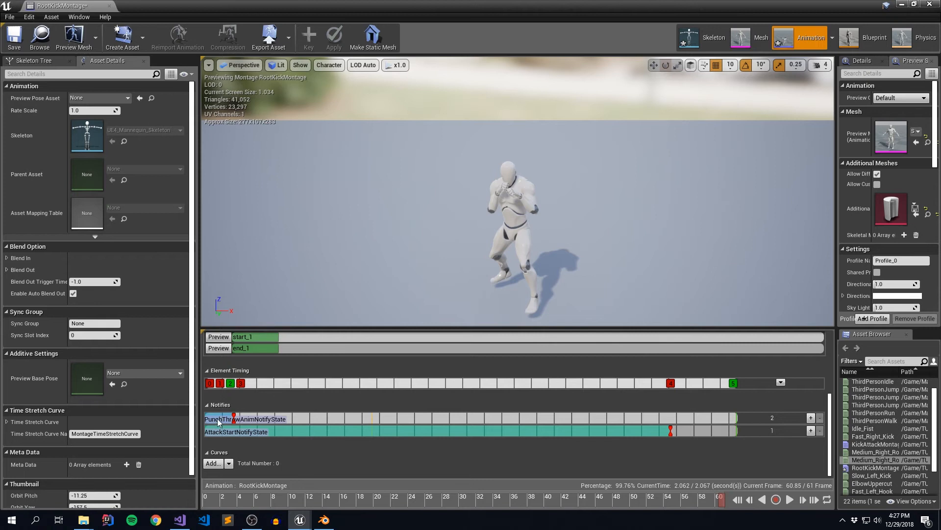
{"action": "left_click_drag", "start_coordinate": [286, 427], "coordinate": [330, 428]}
{"action": "left_click_drag", "start_coordinate": [286, 496], "coordinate": [317, 497]}
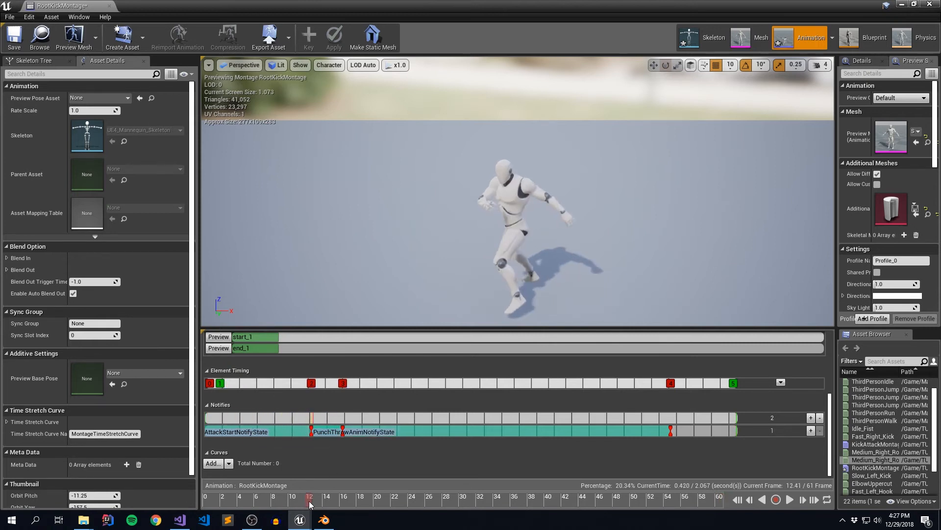
{"action": "left_click_drag", "start_coordinate": [331, 431], "coordinate": [333, 421]}
{"action": "left_click_drag", "start_coordinate": [318, 496], "coordinate": [418, 506]}
{"action": "left_click_drag", "start_coordinate": [335, 422], "coordinate": [447, 422]}
Stretch the AttackStartNotifyState on track 1 from just after the montage's beginning to its end, and save the montage
{"action": "left_click_drag", "start_coordinate": [672, 427], "coordinate": [709, 429]}
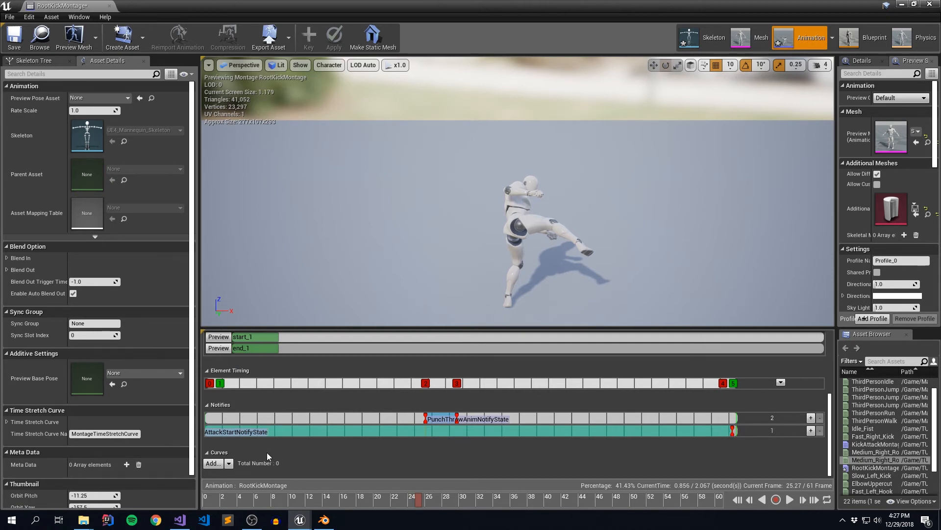
{"action": "left_click_drag", "start_coordinate": [265, 430], "coordinate": [269, 422]}
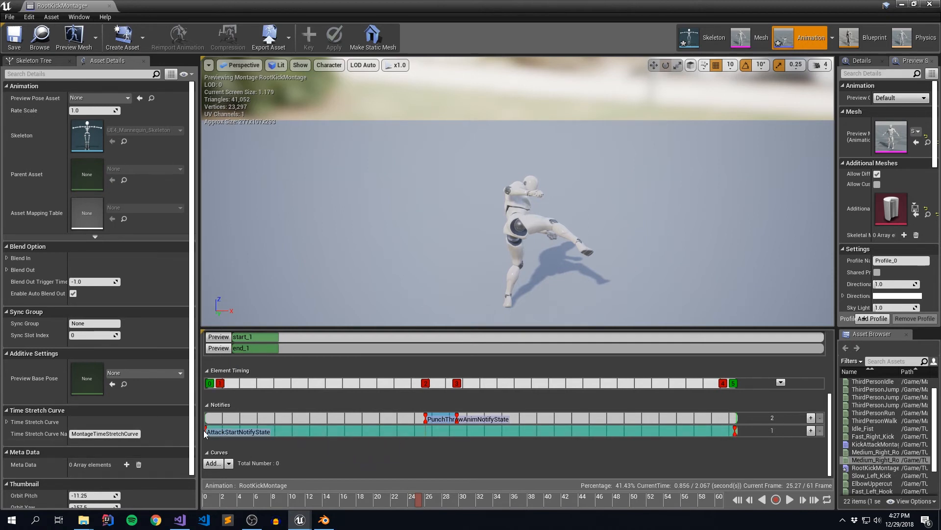
{"action": "left_click_drag", "start_coordinate": [205, 432], "coordinate": [206, 429]}
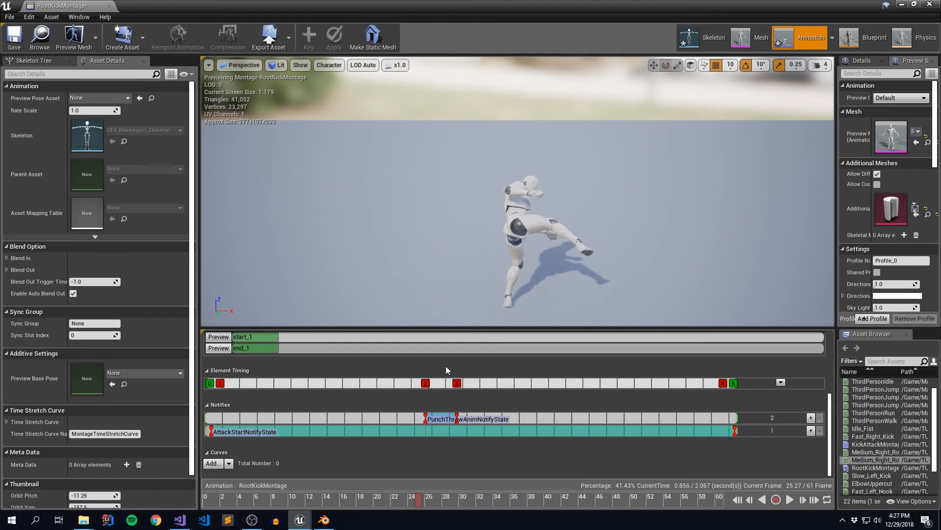
{"action": "left_click", "coordinate": [14, 38]}
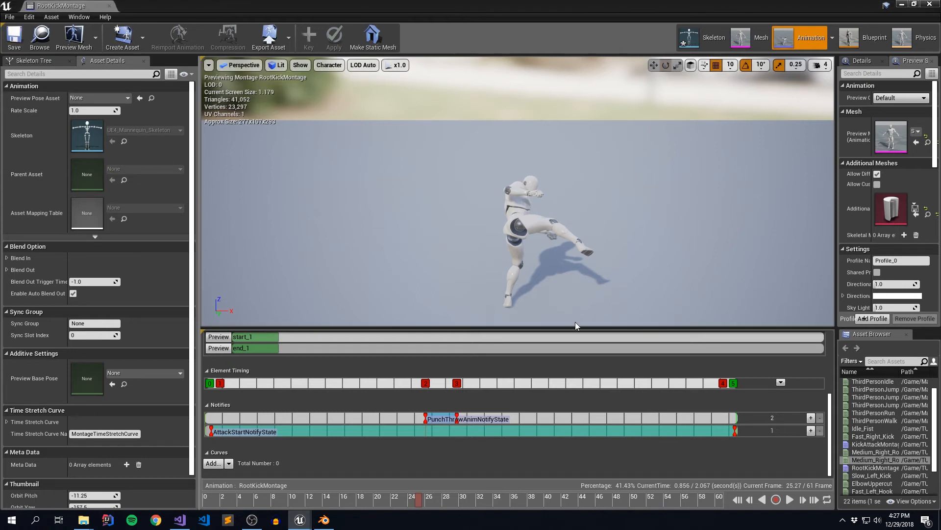
Close the montage and open the PlayerAttackMontageDataTable from the TUTORIAL_RESOURCES DataTables folder
{"action": "left_click", "coordinate": [109, 6]}
{"action": "left_click", "coordinate": [459, 452]}
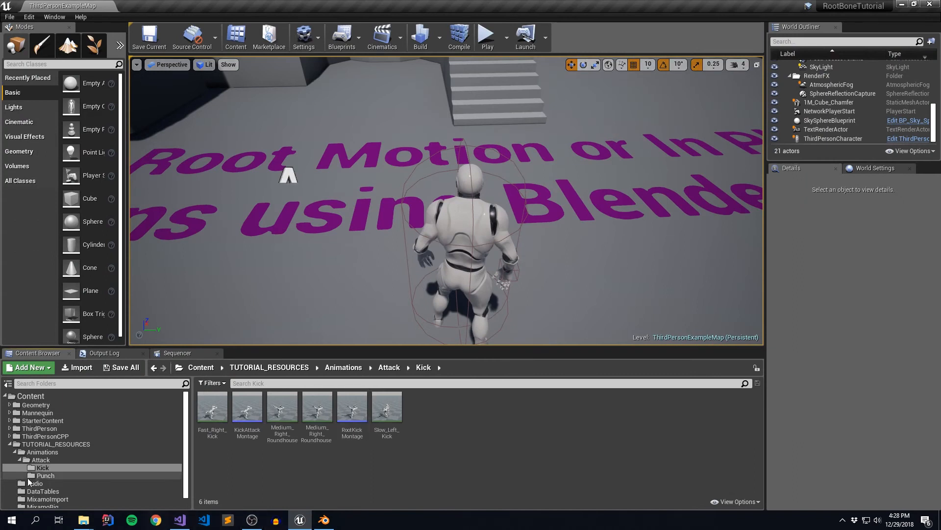
{"action": "left_click_drag", "start_coordinate": [185, 432], "coordinate": [184, 444]}
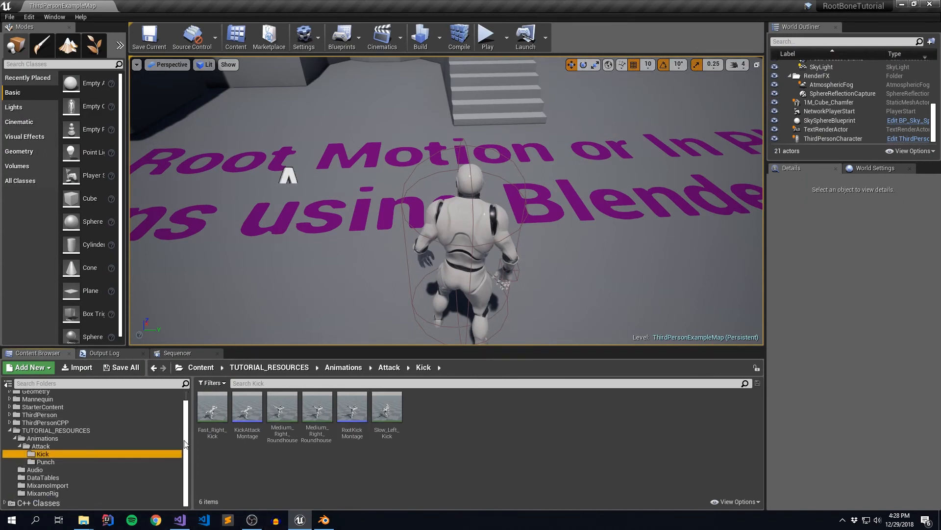
{"action": "left_click", "coordinate": [94, 477]}
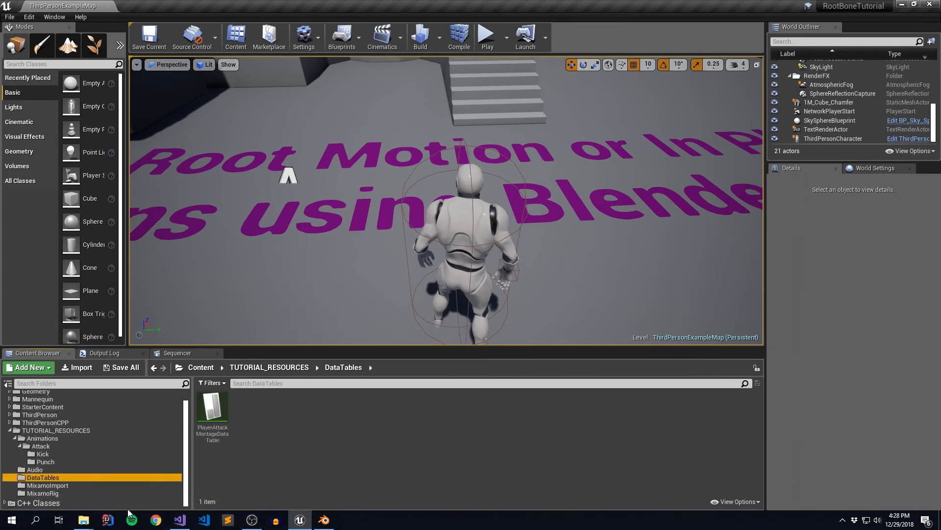
{"action": "double_click", "coordinate": [213, 411]}
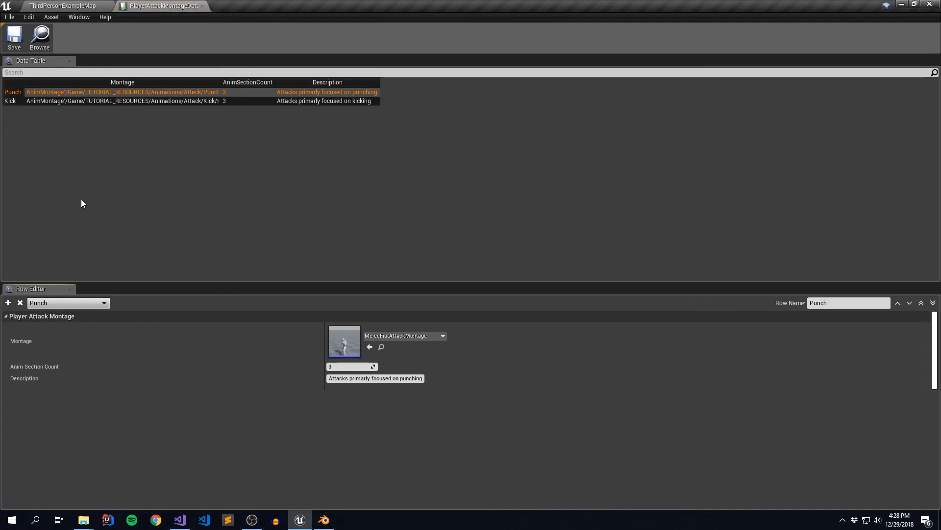
Set the Kick row's montage to RootKickMontage and its Anim Section Count to 1, and close the data table
{"action": "left_click", "coordinate": [111, 100]}
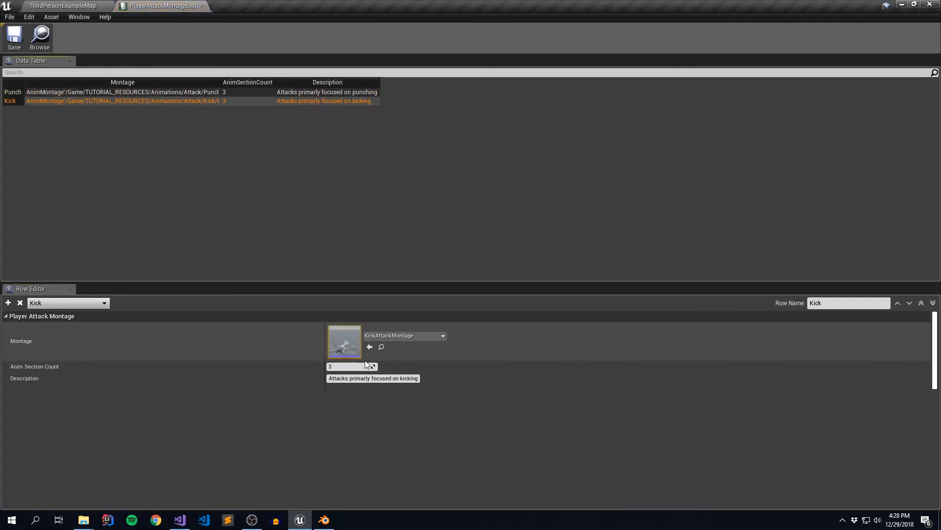
{"action": "left_click", "coordinate": [417, 337]}
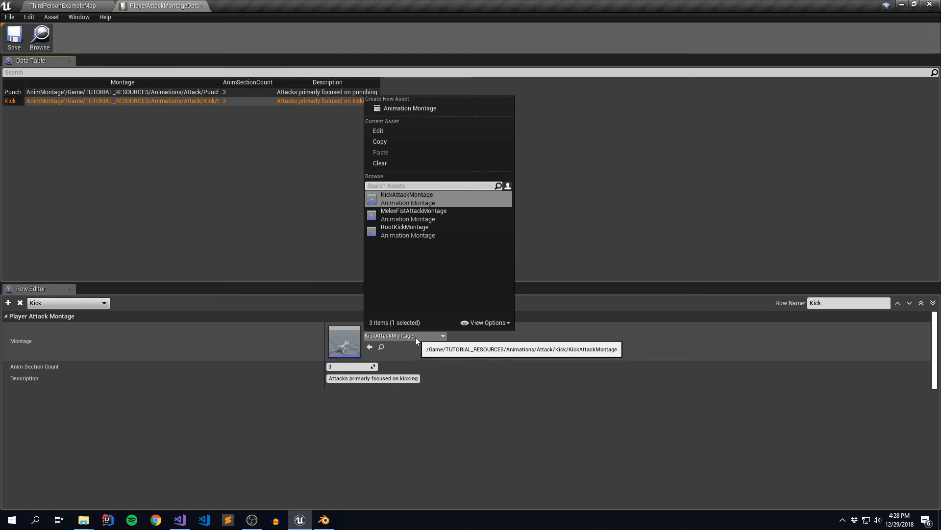
{"action": "left_click", "coordinate": [422, 235]}
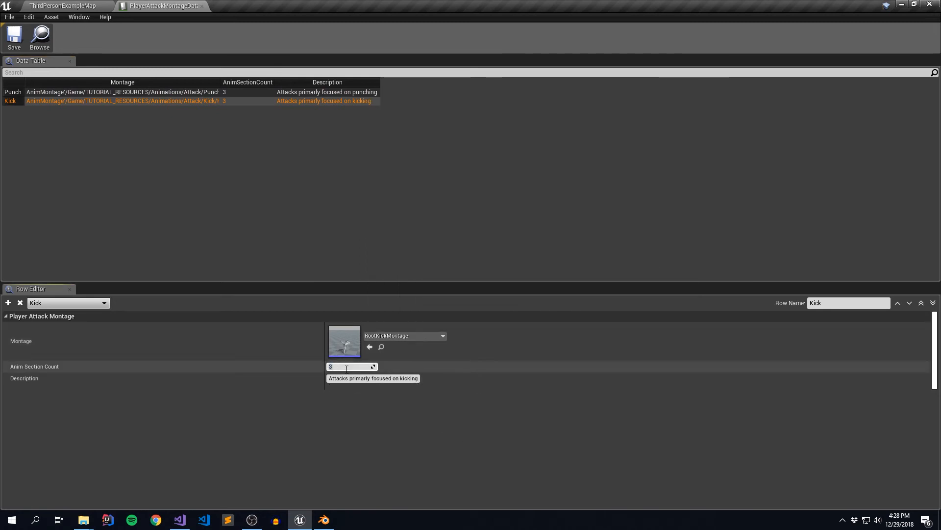
{"action": "type", "text": "1"}
{"action": "left_click", "coordinate": [384, 438]}
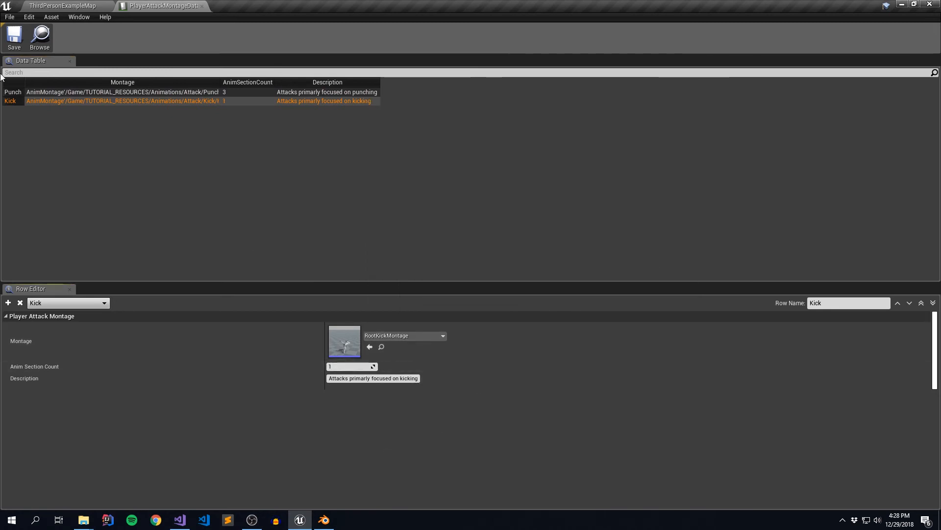
{"action": "left_click", "coordinate": [202, 6]}
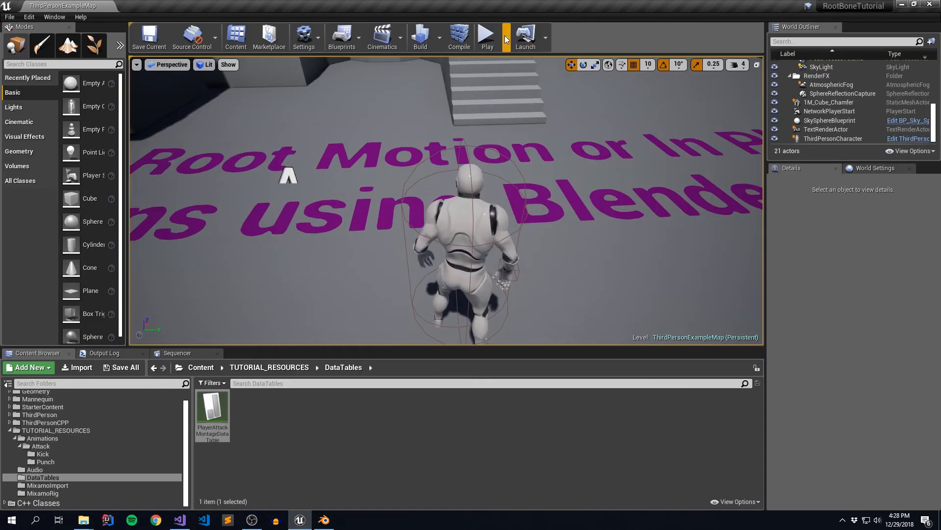
Play the level and trigger the character's attacks several times on the open floor to check the root motion
{"action": "left_click", "coordinate": [284, 172]}
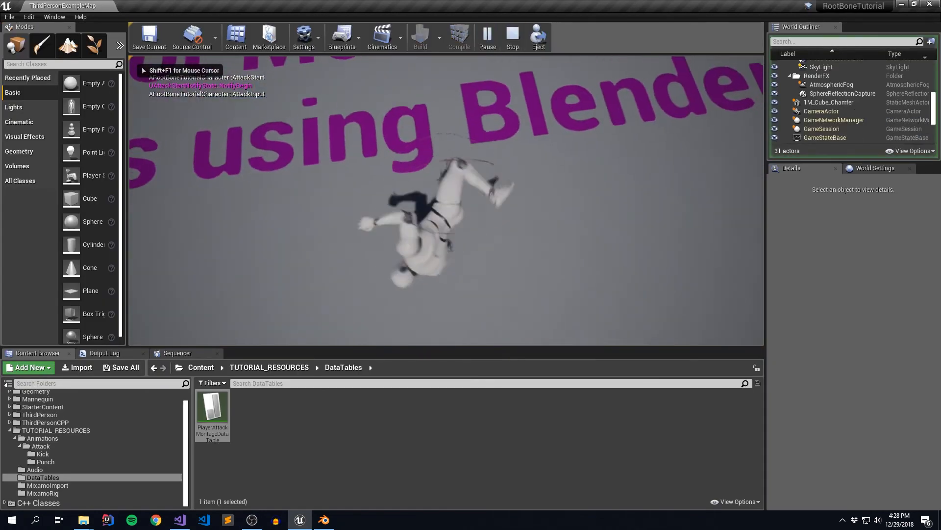
{"action": "left_click", "coordinate": [284, 172]}
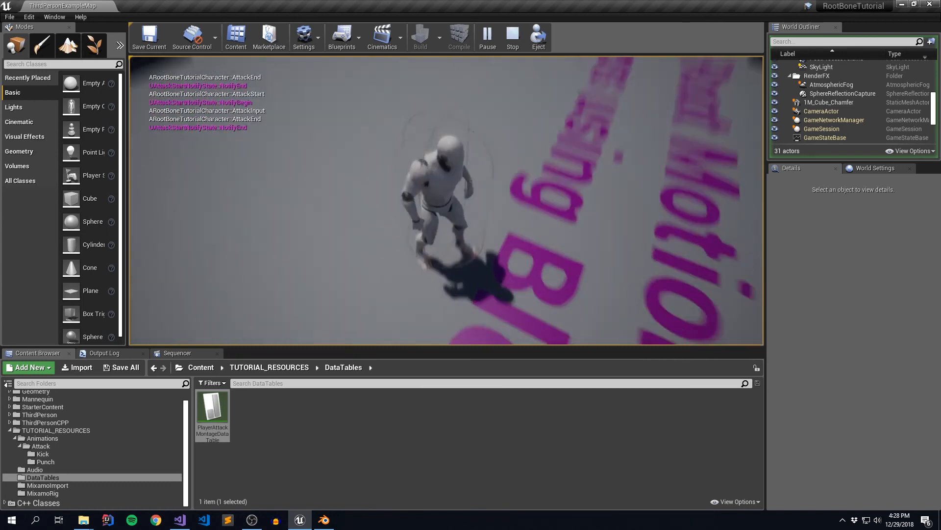
{"action": "left_click", "coordinate": [284, 172]}
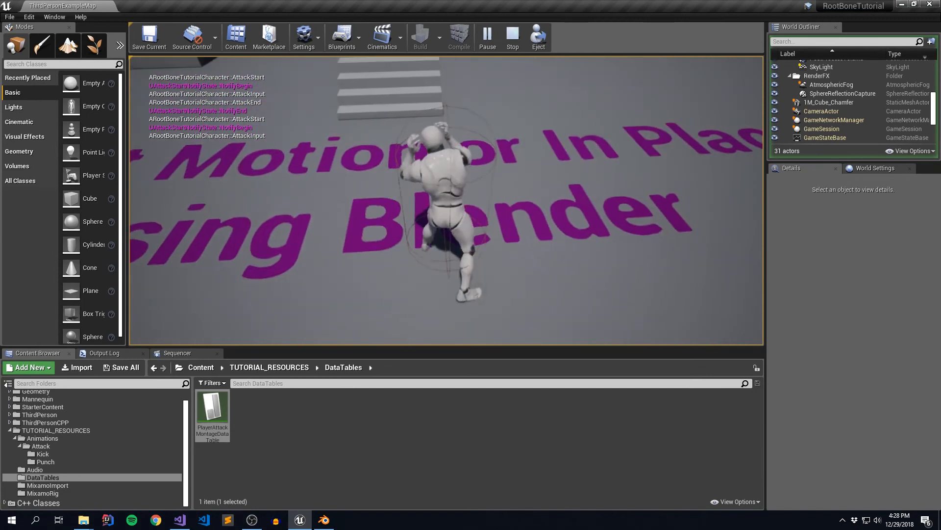
{"action": "left_click", "coordinate": [284, 172]}
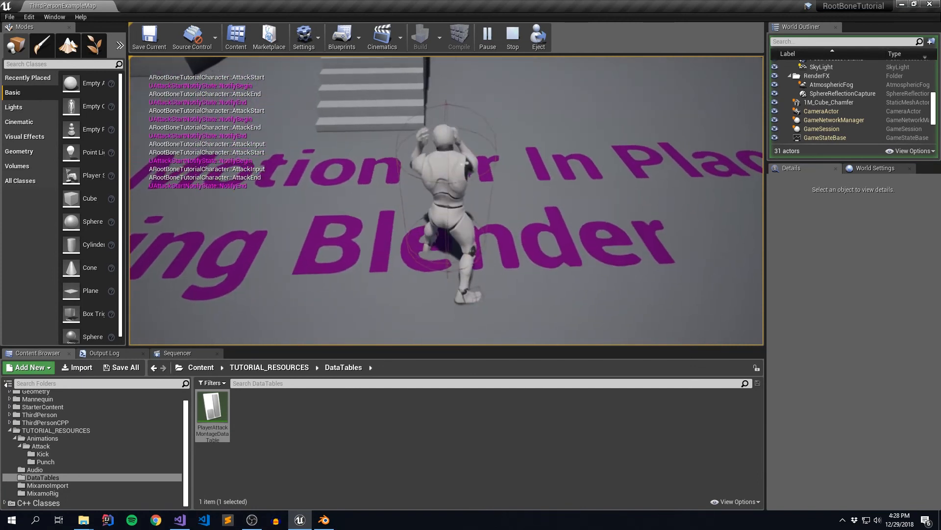
{"action": "left_click", "coordinate": [284, 172]}
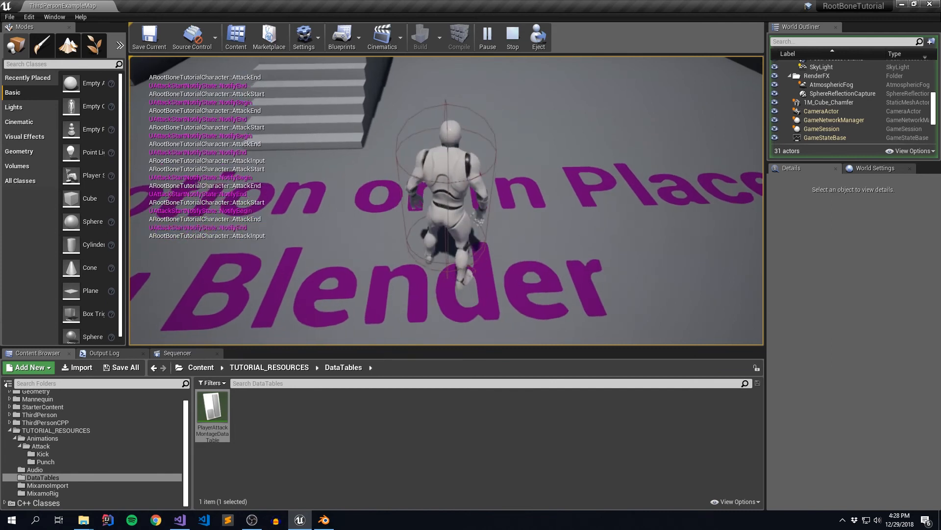
Run the character over to the large cube and attack it repeatedly to test the attack hits
{"action": "key", "text": "w"}
{"action": "left_click", "coordinate": [447, 200]}
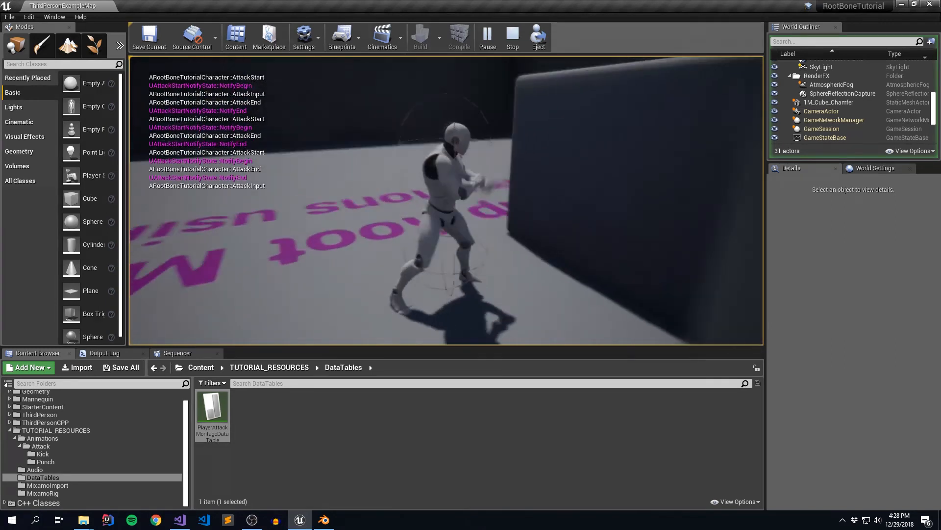
{"action": "left_click", "coordinate": [447, 201]}
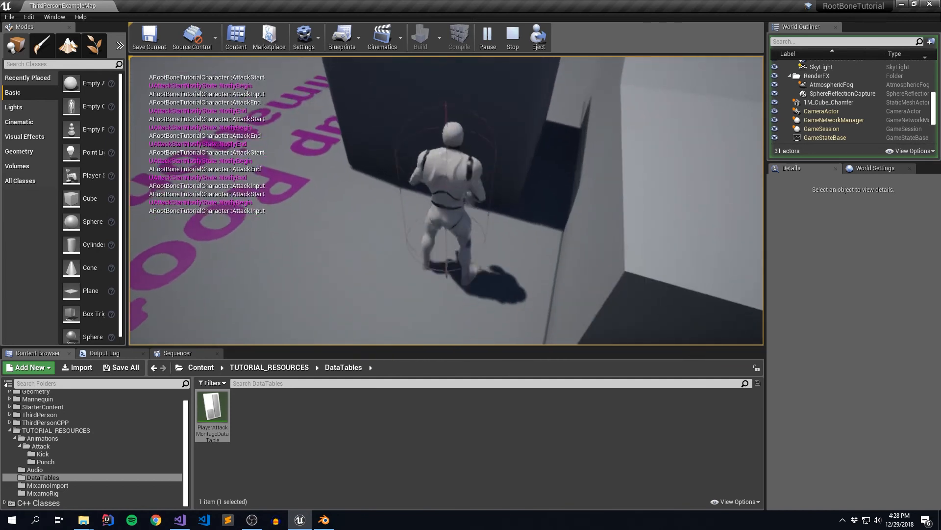
{"action": "left_click", "coordinate": [447, 200]}
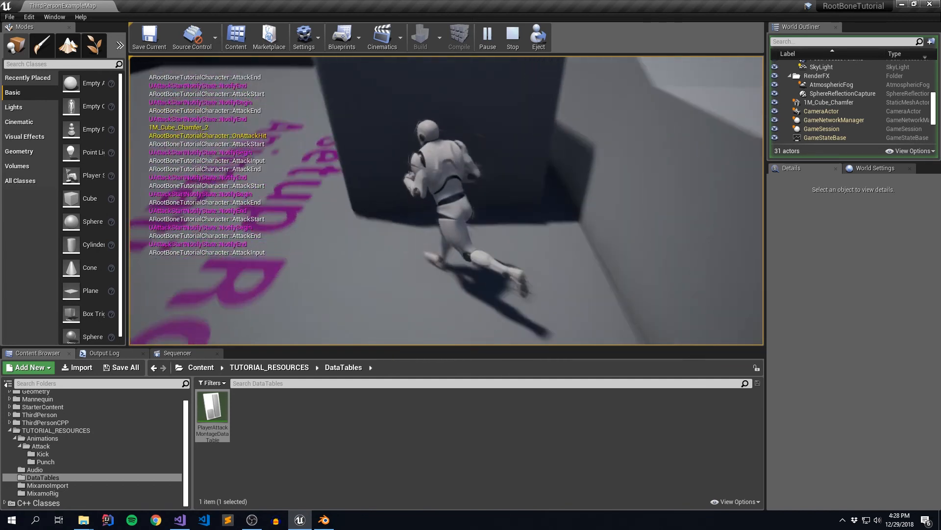
{"action": "left_click", "coordinate": [447, 200]}
{"action": "key", "text": "w"}
{"action": "key", "text": "a"}
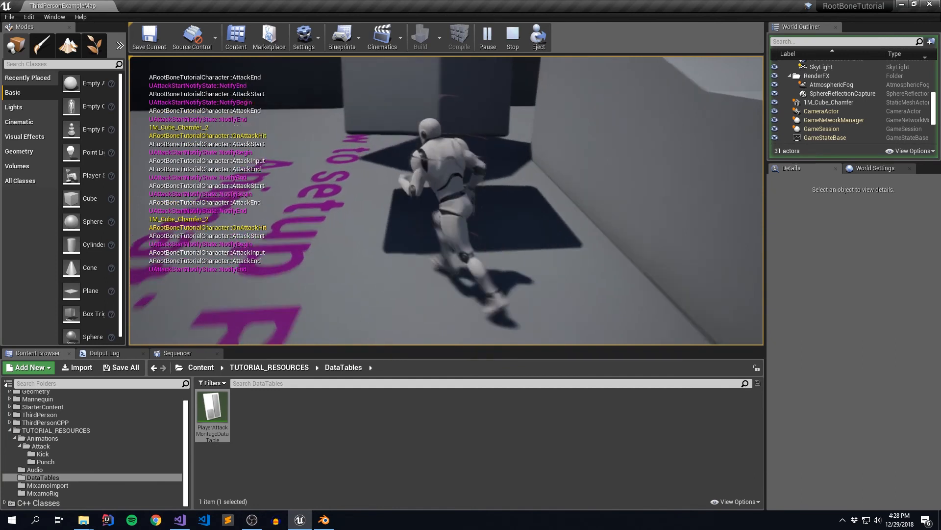
Trigger more attacks while moving around near the cube, and end the play session
{"action": "right_click", "coordinate": [447, 200]}
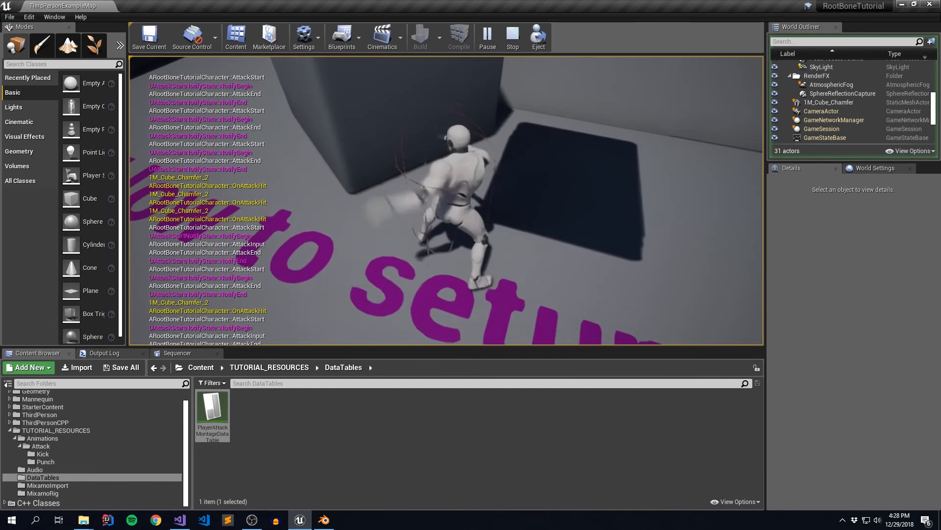
{"action": "key", "text": "a"}
{"action": "right_click", "coordinate": [447, 200]}
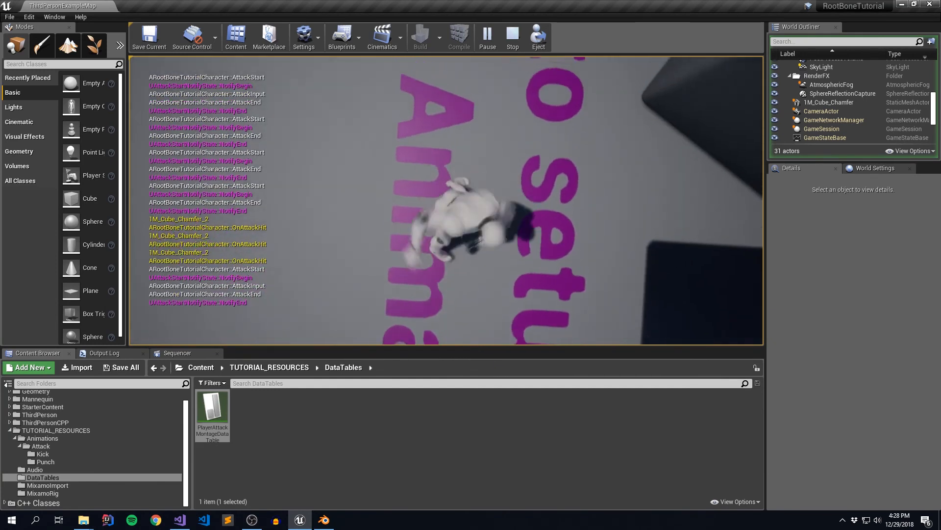
{"action": "right_click", "coordinate": [447, 200]}
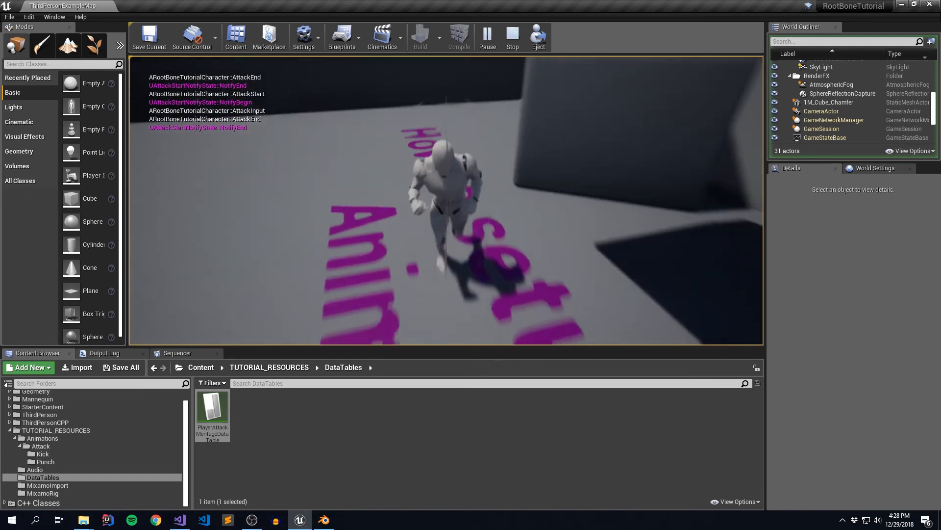
{"action": "key", "text": "s"}
{"action": "key", "text": "Escape"}
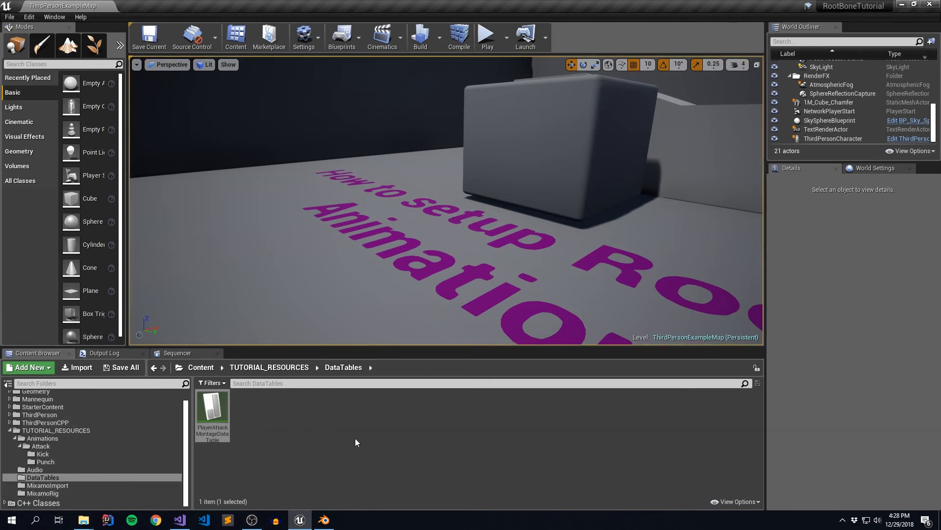
Disable root motion on the Medium_Right_Roundhouse_Root_Motion animation in the Kick folder, and dock its editor beside the level editor
{"action": "left_click", "coordinate": [47, 461]}
{"action": "left_click", "coordinate": [47, 455]}
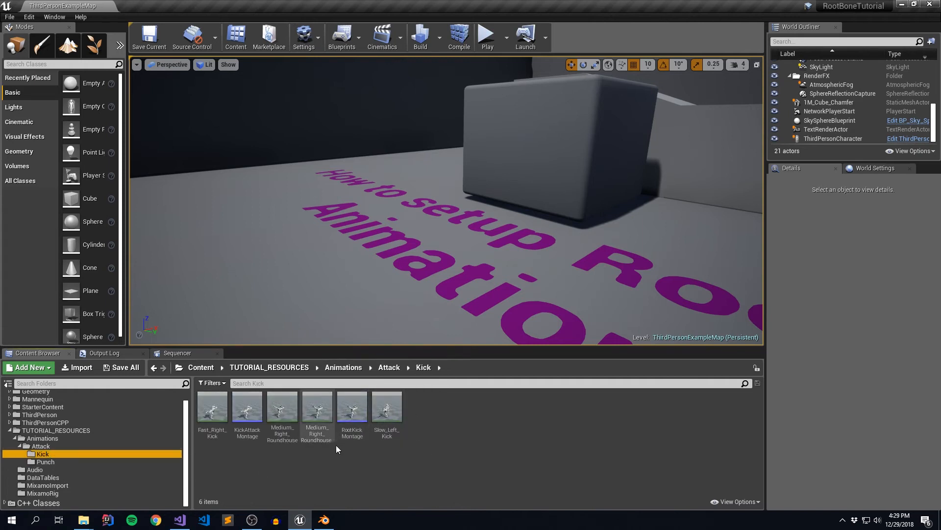
{"action": "mouse_move", "coordinate": [293, 438]}
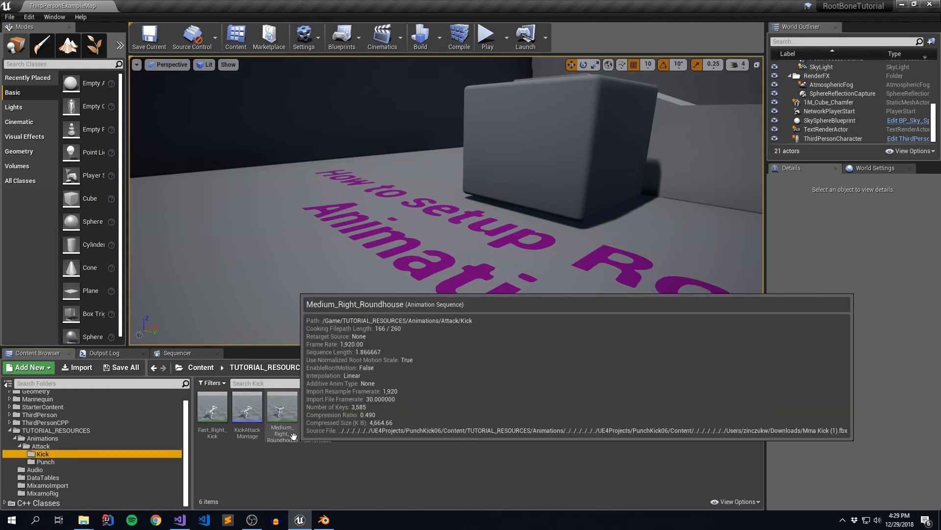
{"action": "double_click", "coordinate": [313, 436]}
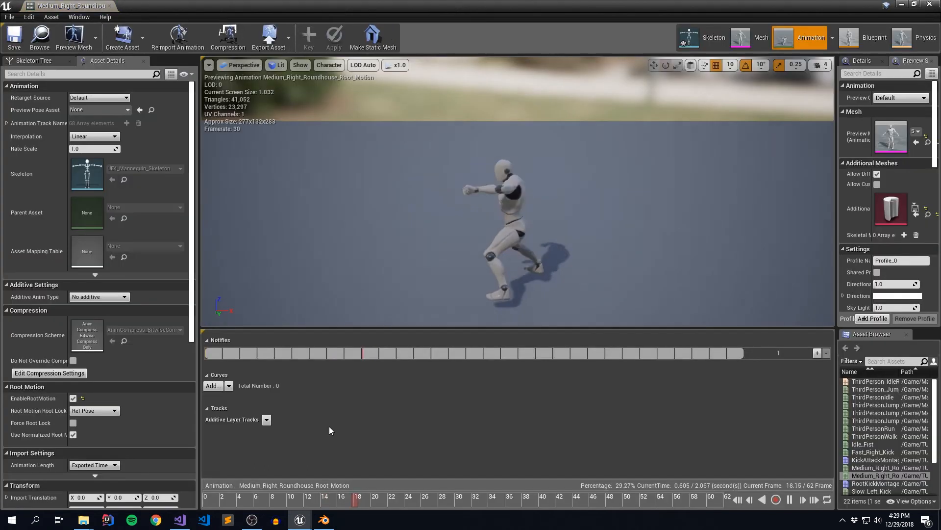
{"action": "left_click", "coordinate": [73, 399]}
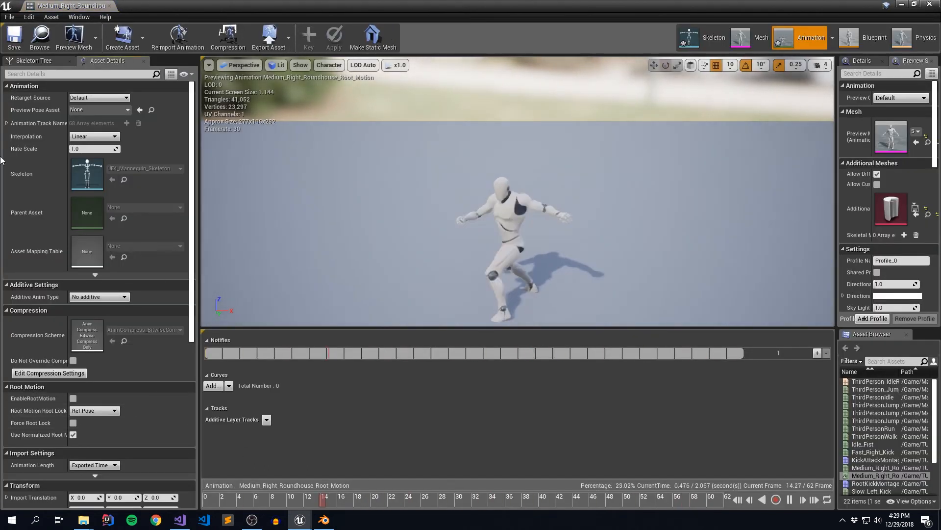
{"action": "left_click_drag", "start_coordinate": [60, 4], "coordinate": [143, 6]}
{"action": "left_click", "coordinate": [72, 6]}
Play the level, trigger several kicks to check how they move with root motion disabled, and end the play session
{"action": "left_click", "coordinate": [488, 38]}
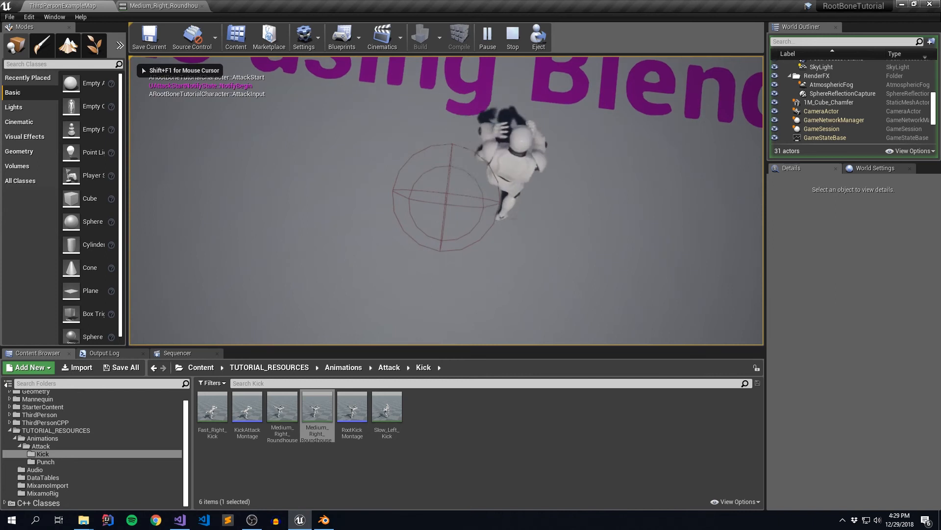
{"action": "left_click", "coordinate": [446, 200]}
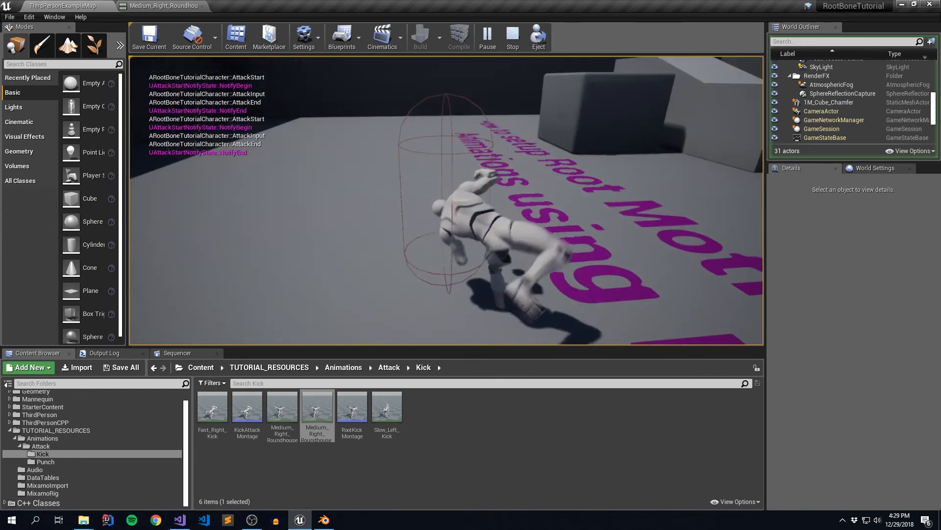
{"action": "left_click", "coordinate": [447, 200]}
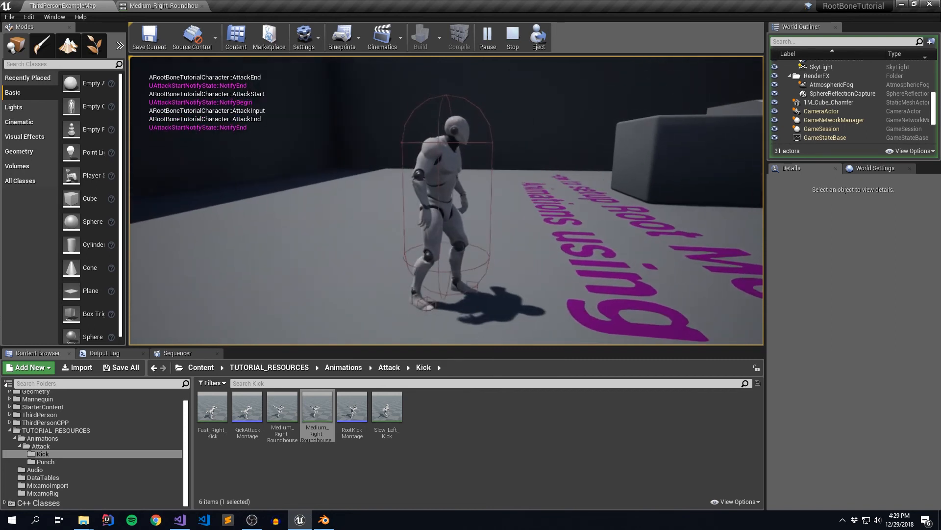
{"action": "left_click", "coordinate": [446, 200]}
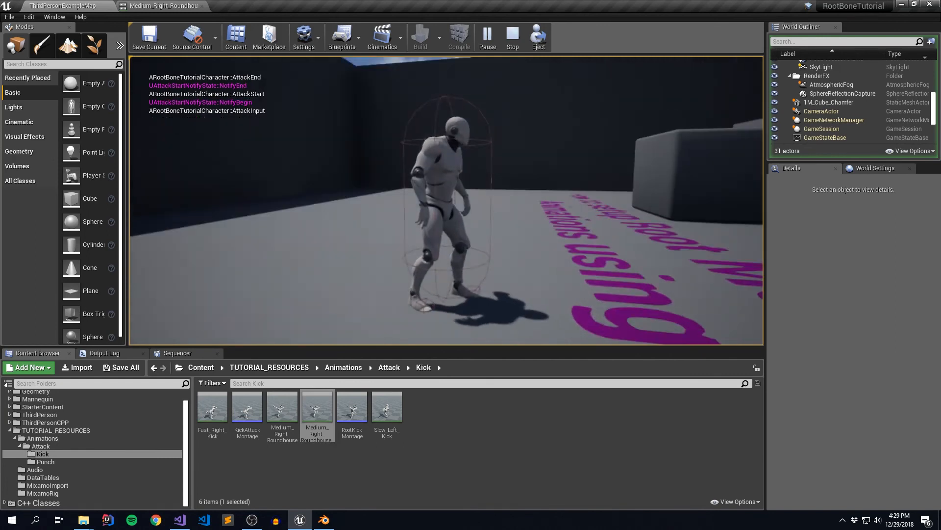
{"action": "left_click", "coordinate": [446, 200]}
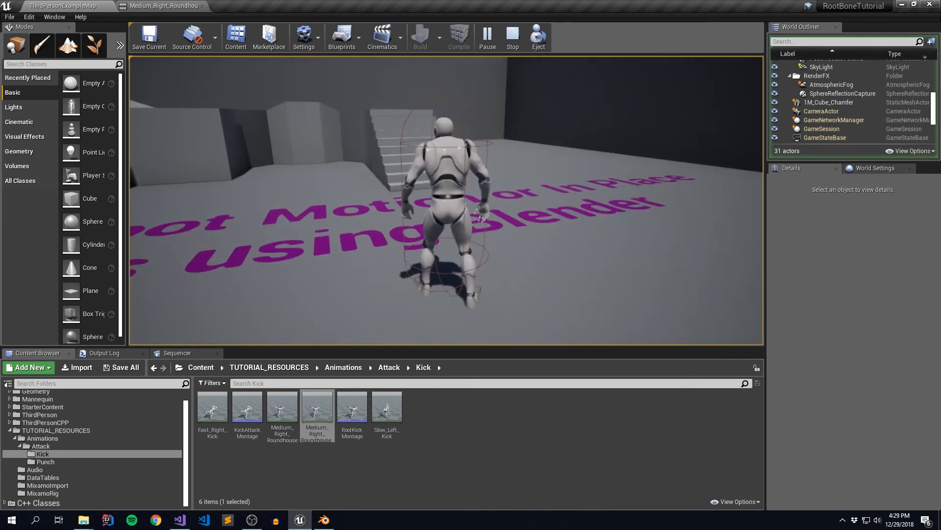
{"action": "key", "text": "Escape"}
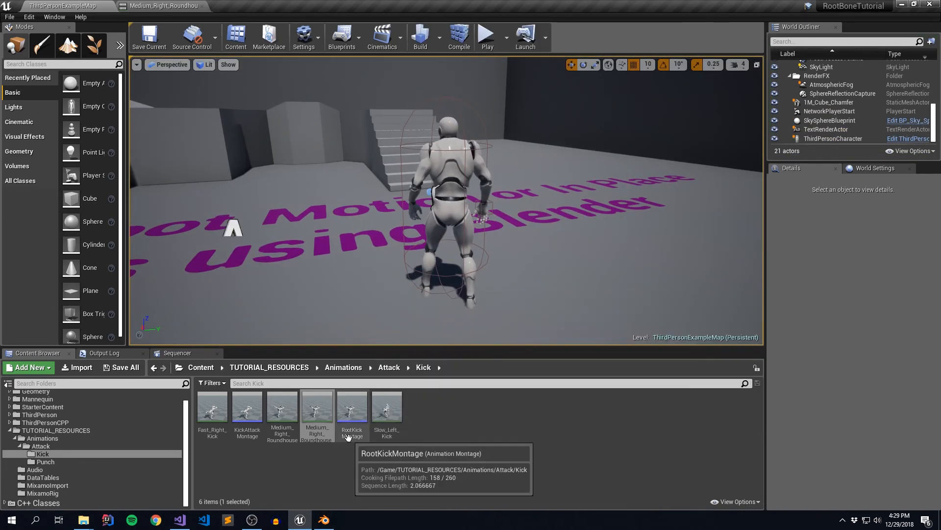
Enable root motion again on the Medium_Right_Roundhouse_Root_Motion animation and return to the level editor
{"action": "left_click", "coordinate": [318, 432]}
{"action": "double_click", "coordinate": [318, 433]}
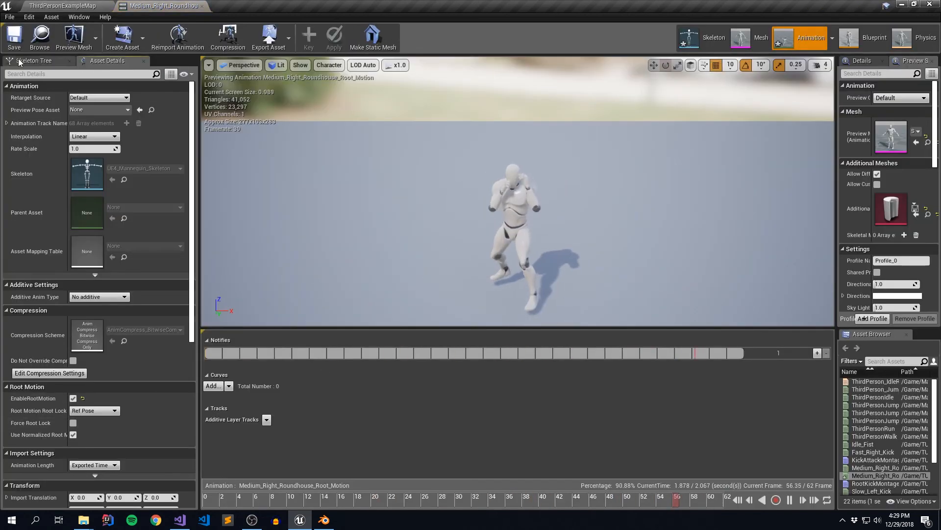
{"action": "left_click", "coordinate": [69, 7]}
Play the level with root motion enabled and attack repeatedly while running the character over to the large cube
{"action": "left_click", "coordinate": [488, 37]}
{"action": "left_click", "coordinate": [571, 293]}
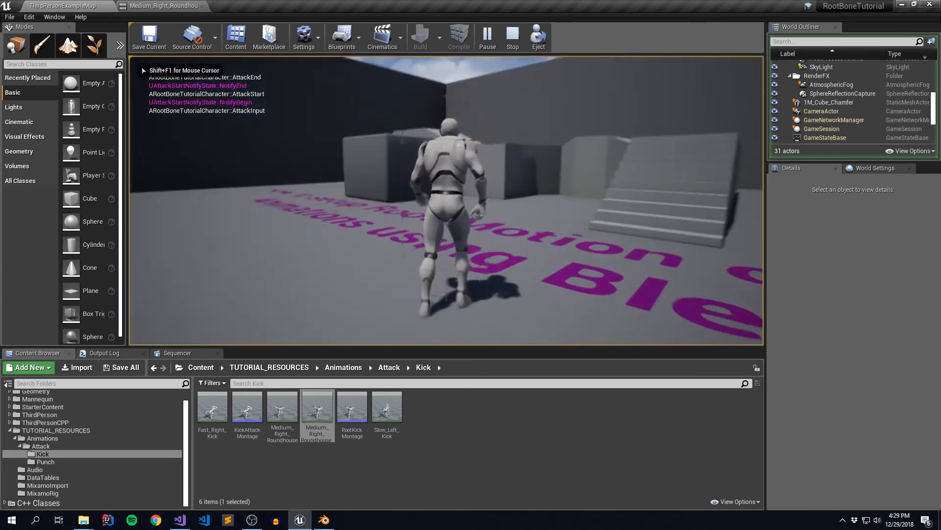
{"action": "left_click", "coordinate": [571, 293]}
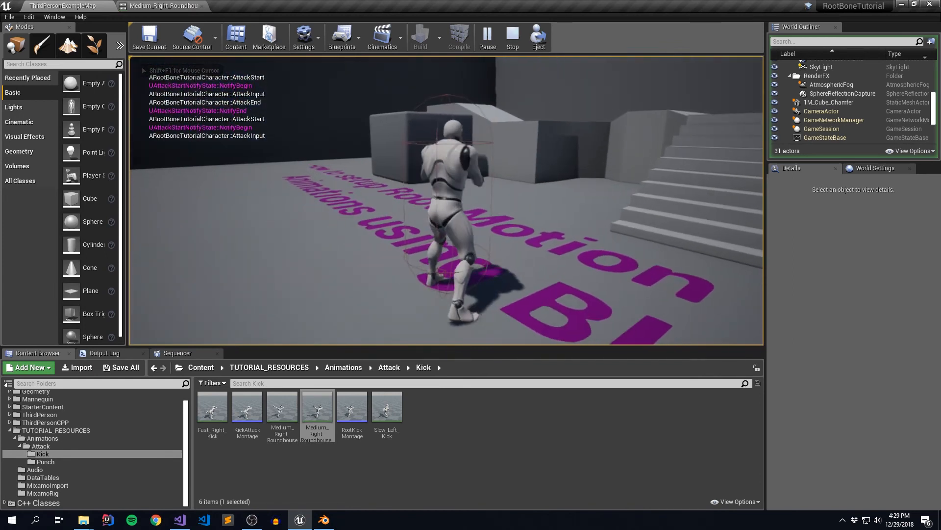
{"action": "key", "text": "w"}
{"action": "left_click", "coordinate": [570, 293]}
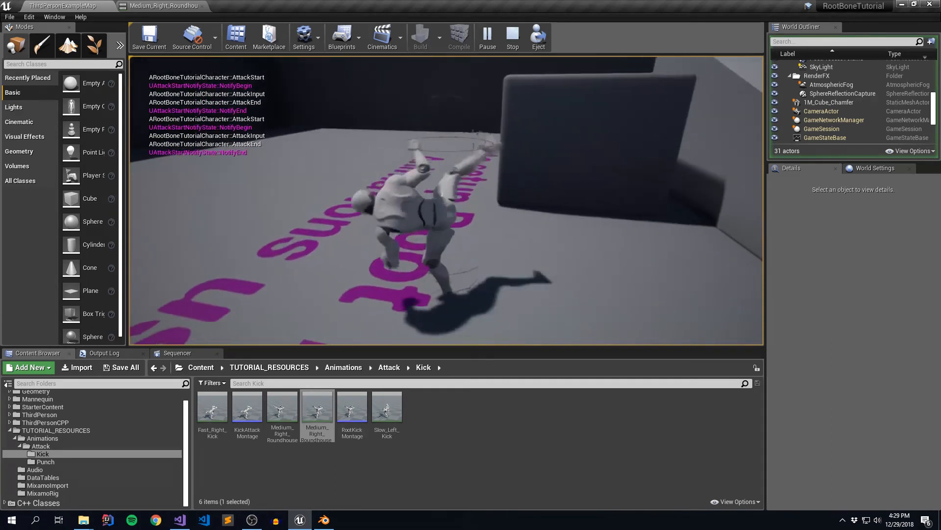
{"action": "key", "text": "w"}
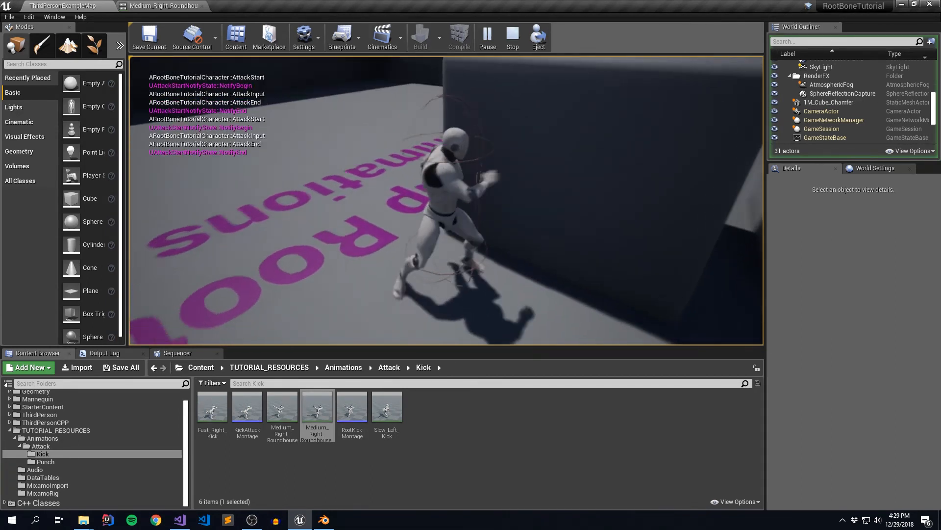
{"action": "left_click", "coordinate": [570, 293]}
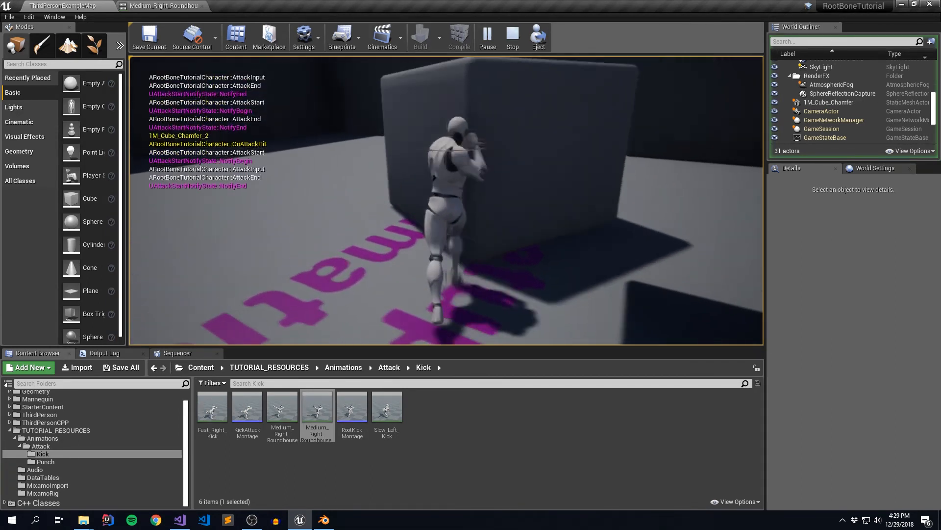
{"action": "left_click", "coordinate": [570, 293]}
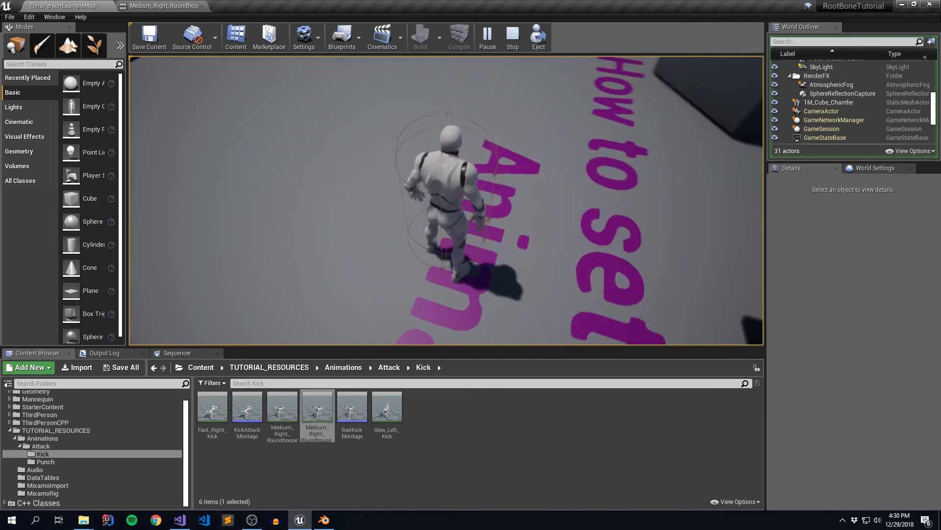
Trigger several attacks viewed from above to check the character against its capsule, and end the play session
{"action": "left_click", "coordinate": [571, 293]}
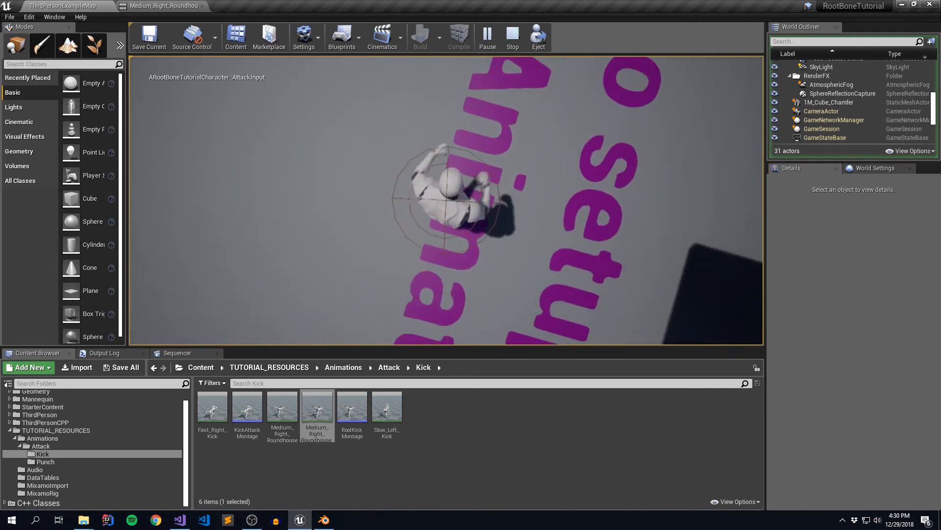
{"action": "left_click", "coordinate": [570, 294]}
{"action": "left_click", "coordinate": [571, 293]}
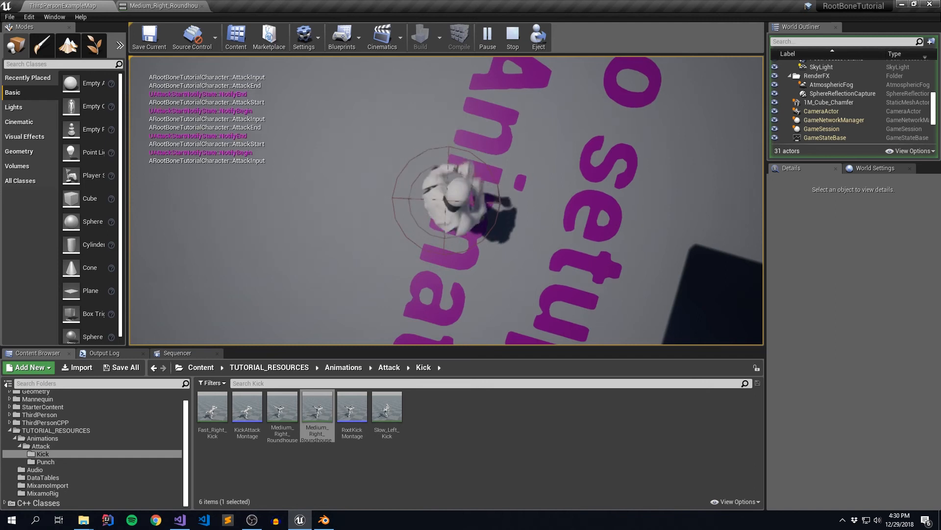
{"action": "key", "text": "Escape"}
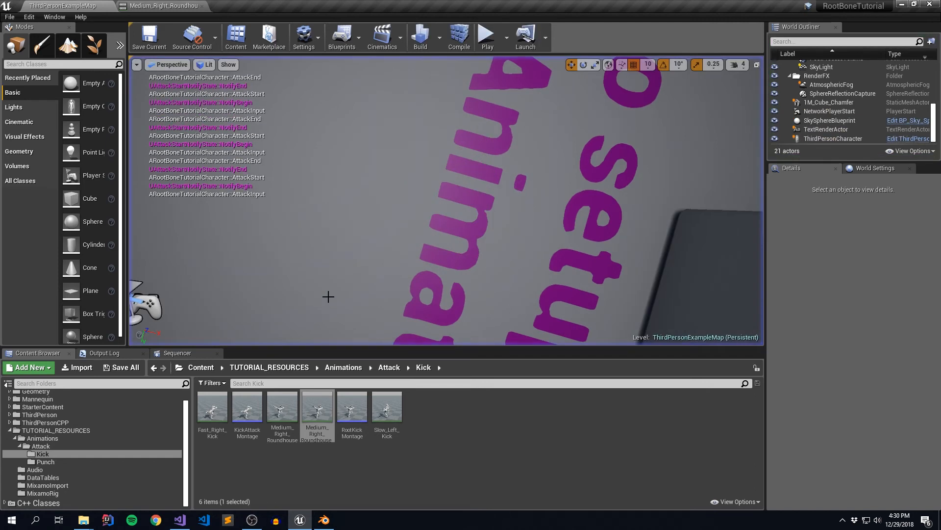
Switch to Blender and import Medium_Right_Roundhouse.fbx from the RootBoneTutorial project folder
{"action": "left_click", "coordinate": [323, 519]}
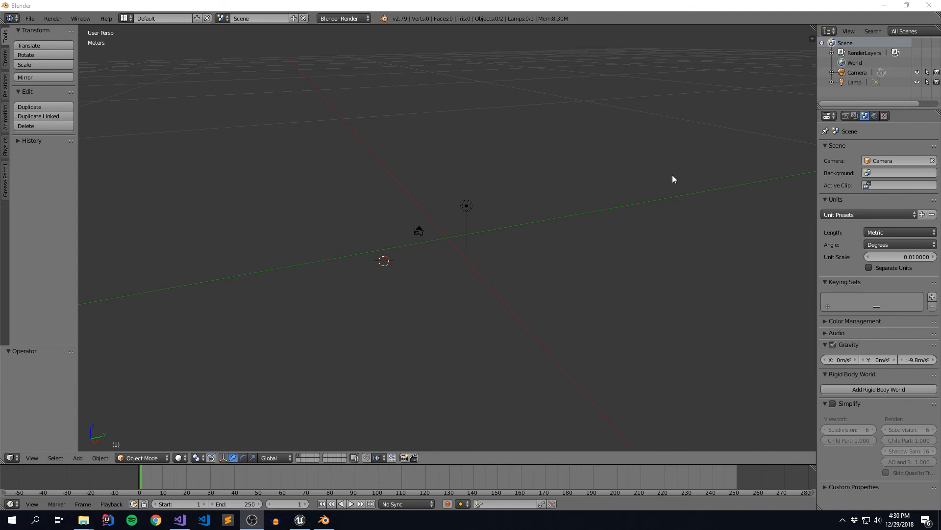
{"action": "left_click", "coordinate": [30, 20]}
{"action": "mouse_move", "coordinate": [98, 205]}
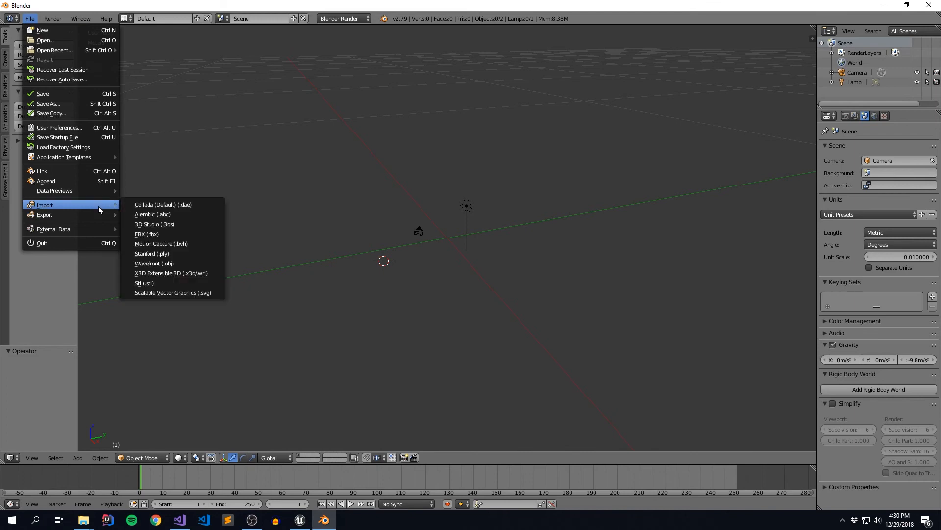
{"action": "left_click", "coordinate": [182, 230]}
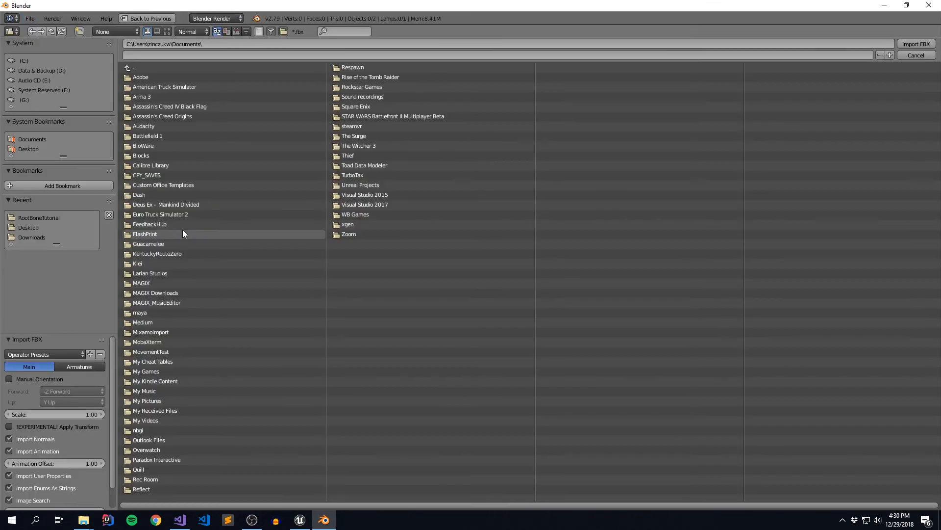
{"action": "left_click", "coordinate": [78, 216]}
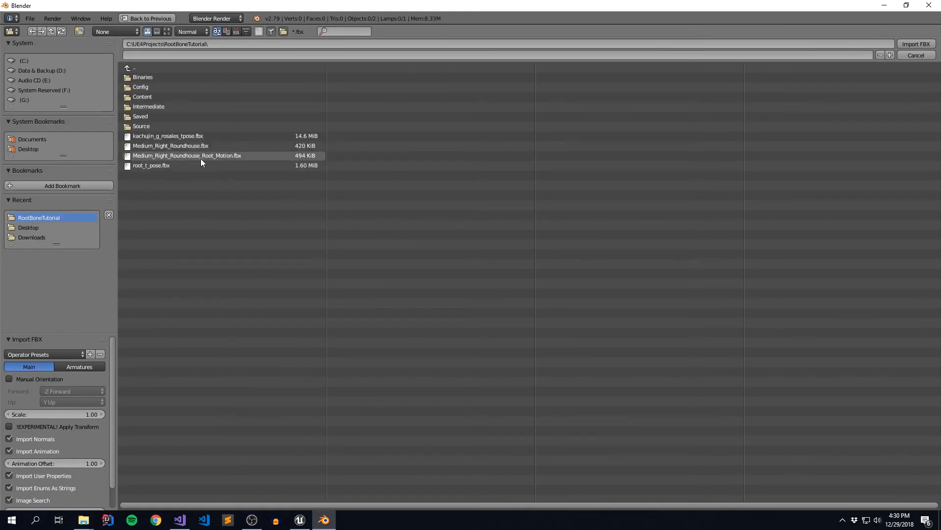
{"action": "left_click", "coordinate": [235, 145]}
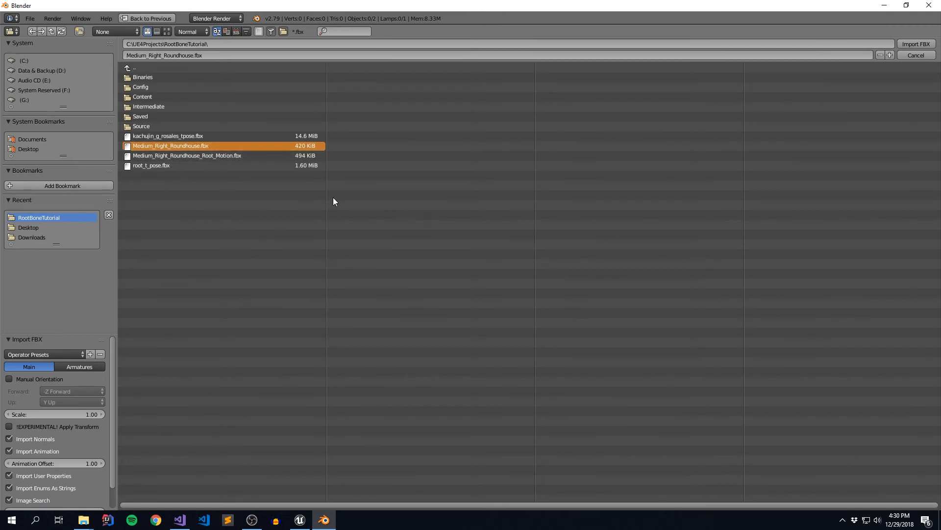
{"action": "left_click", "coordinate": [916, 44]}
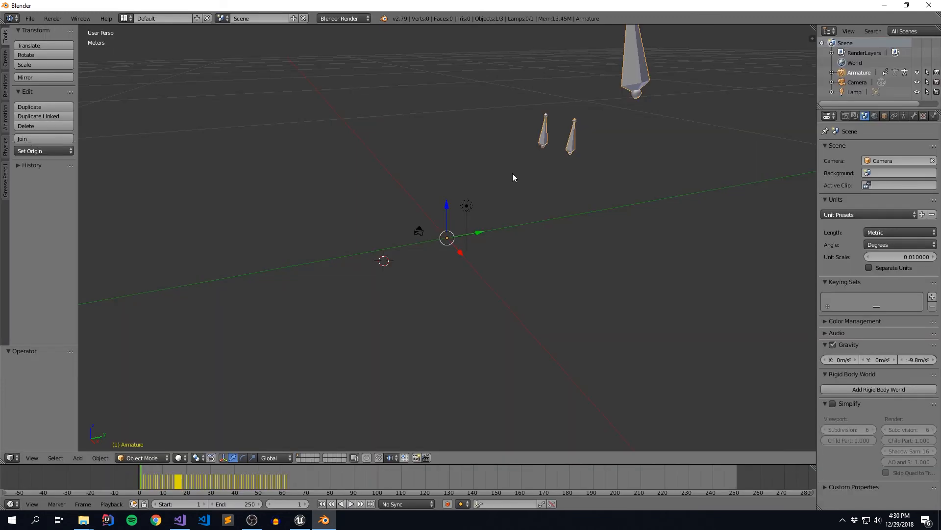
Inspect the imported armature and set the current animation frame to 0
{"action": "scroll", "coordinate": [491, 192], "scroll_direction": "down", "scroll_amount": 6}
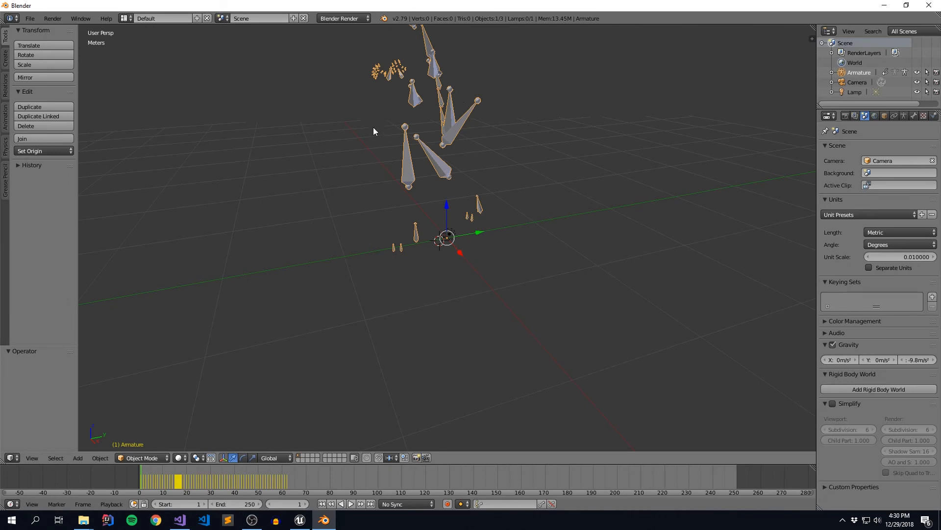
{"action": "middle_click_drag", "start_coordinate": [372, 123], "coordinate": [360, 165]}
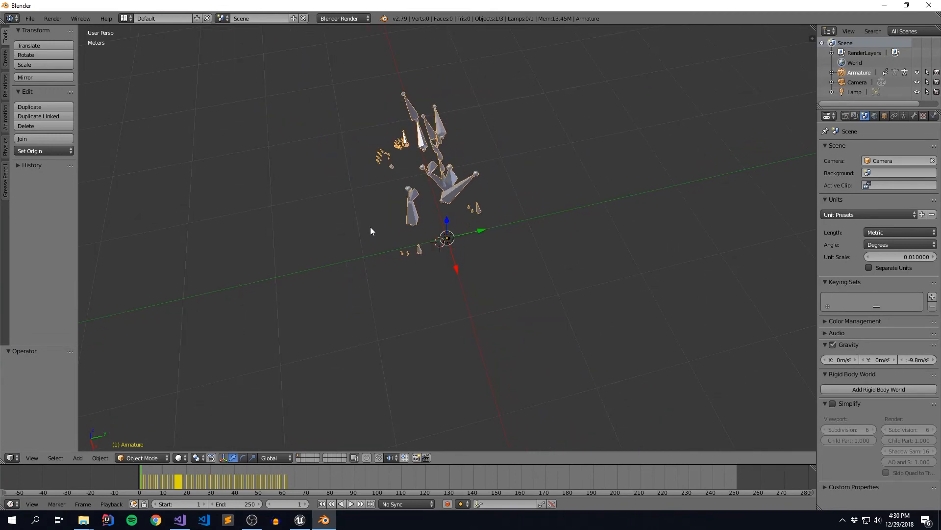
{"action": "middle_click_drag", "start_coordinate": [370, 226], "coordinate": [387, 198]}
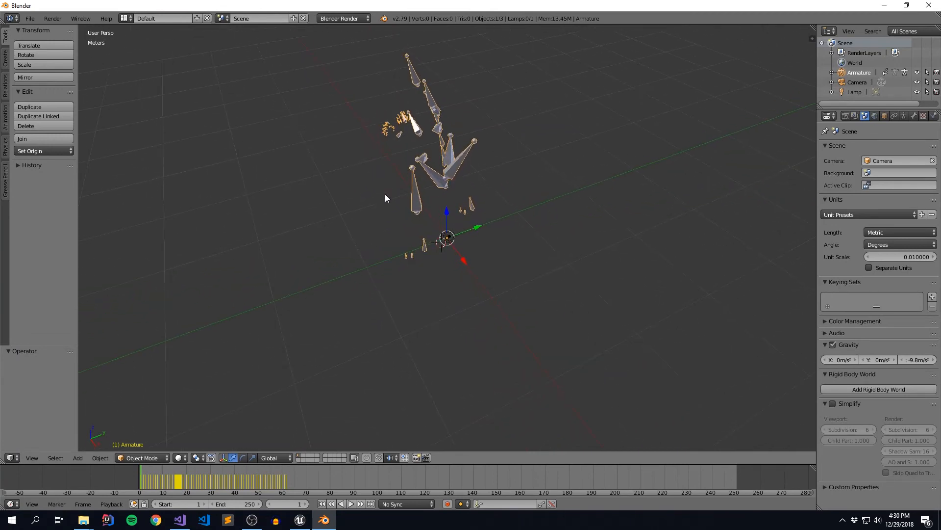
{"action": "left_click_drag", "start_coordinate": [142, 472], "coordinate": [138, 492]}
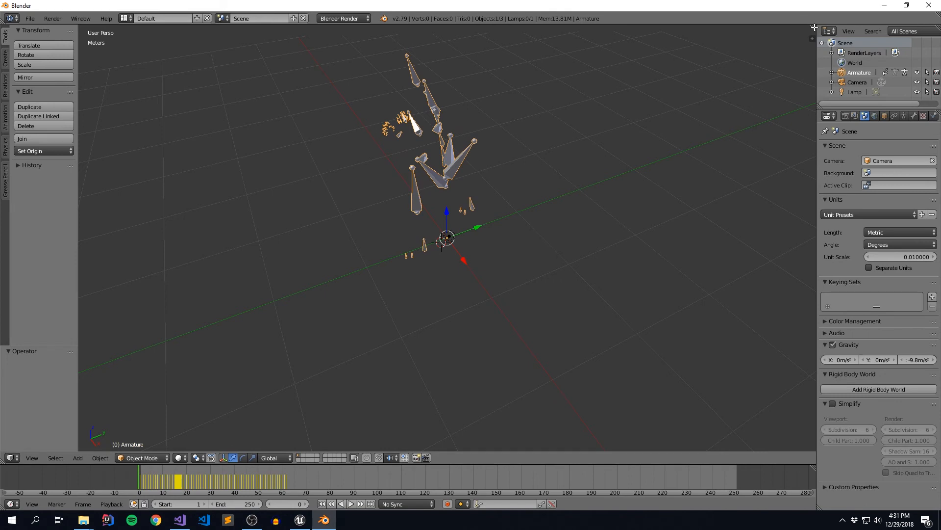
Split the 3D view into two side-by-side areas and turn the wider one into a Graph Editor
{"action": "left_click_drag", "start_coordinate": [814, 27], "coordinate": [747, 25]}
{"action": "left_click_drag", "start_coordinate": [814, 39], "coordinate": [329, 44]}
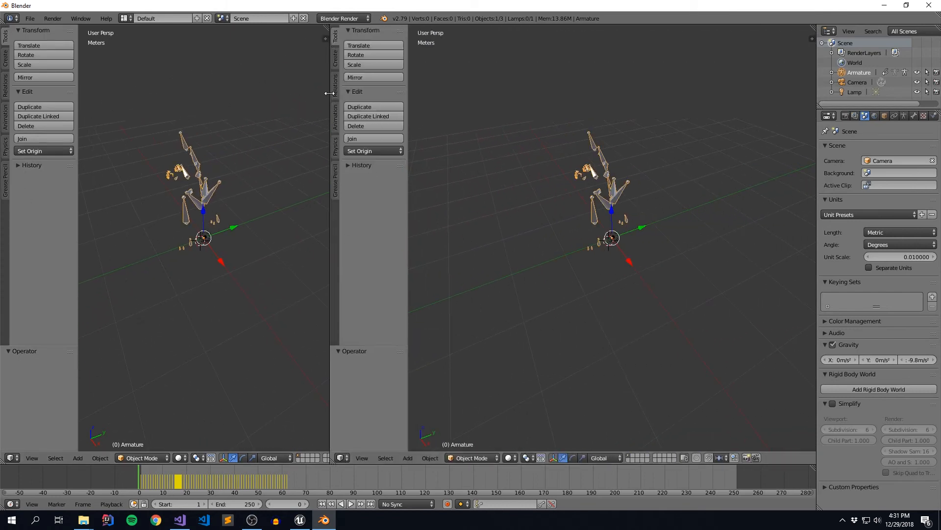
{"action": "left_click_drag", "start_coordinate": [330, 93], "coordinate": [559, 93]}
{"action": "left_click", "coordinate": [13, 457]}
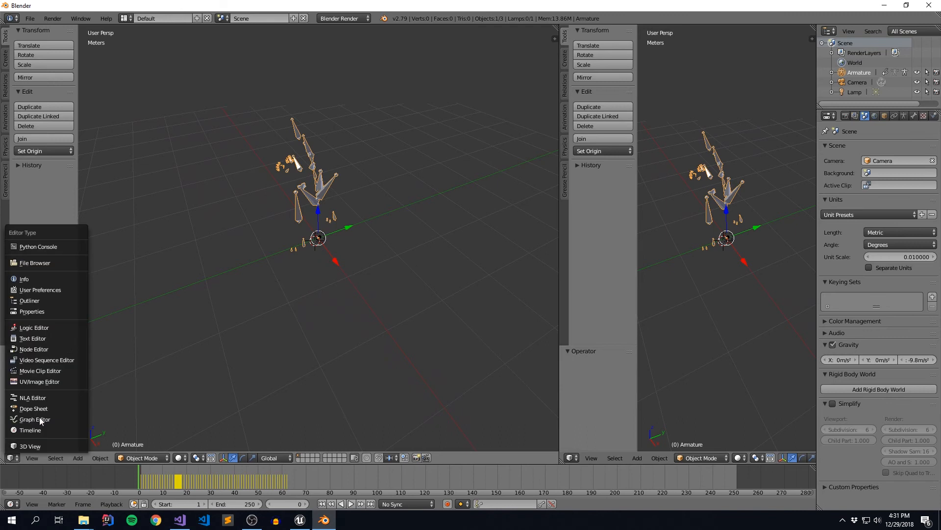
{"action": "left_click", "coordinate": [37, 421]}
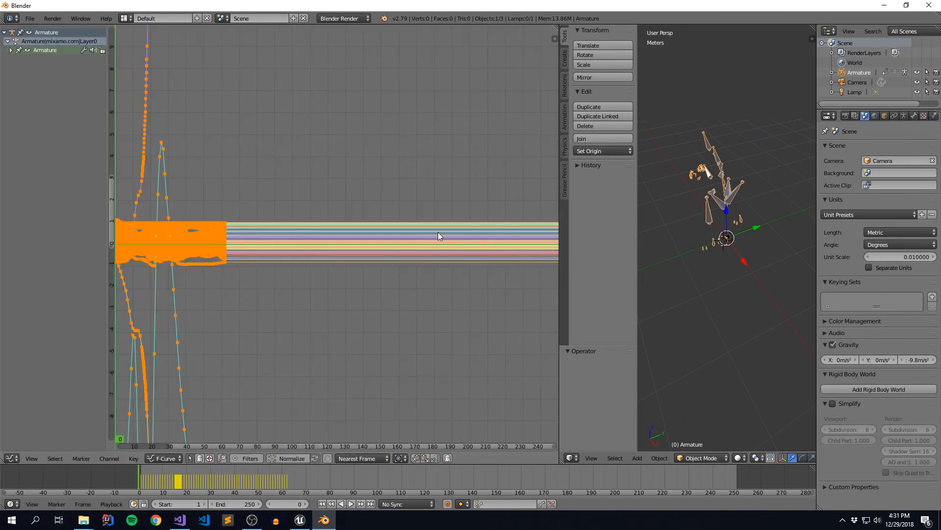
List the Hips bone's animation channels and display only its X, Y and Z Location curves
{"action": "left_click", "coordinate": [11, 50]}
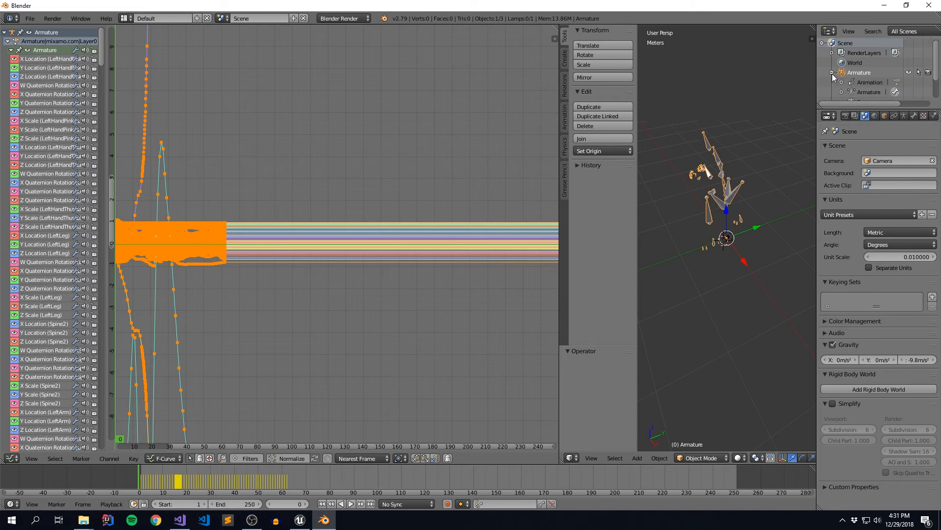
{"action": "scroll", "coordinate": [919, 81], "scroll_direction": "down", "scroll_amount": 2}
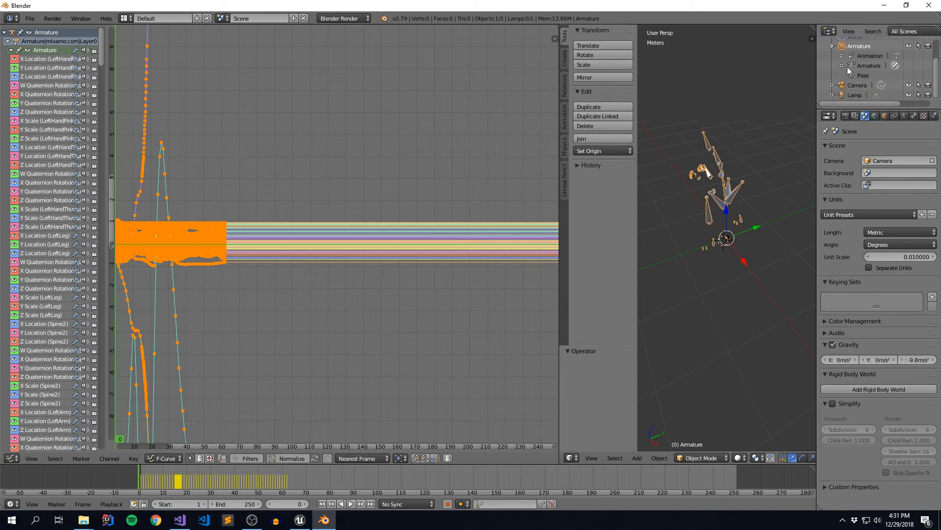
{"action": "left_click", "coordinate": [871, 76]}
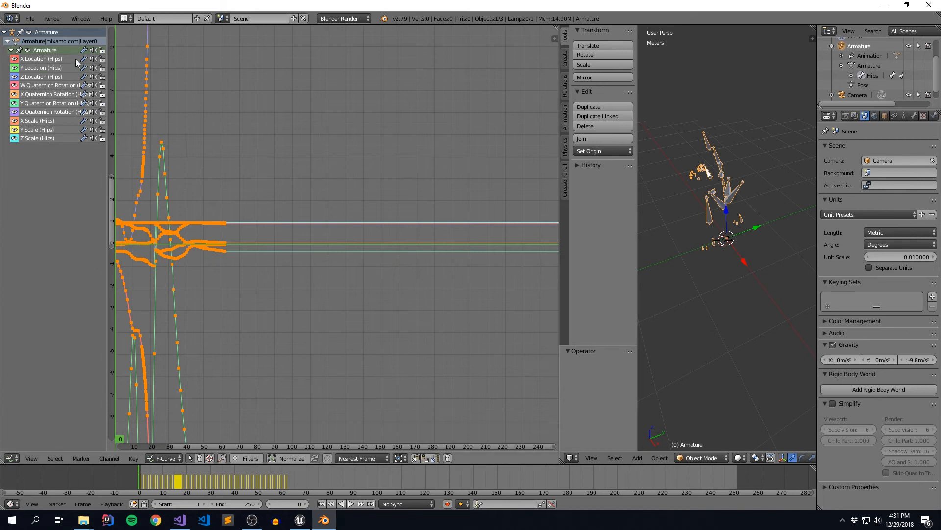
{"action": "left_click", "coordinate": [28, 50]}
{"action": "left_click_drag", "start_coordinate": [15, 60], "coordinate": [14, 77]}
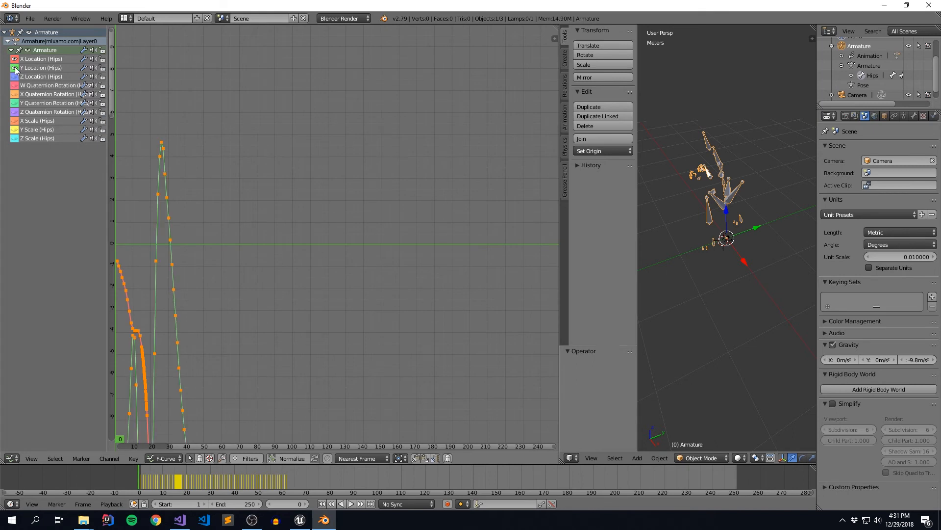
Scrub to frame 14 and hide the Z and Y Location curves, leaving only X Location displayed
{"action": "scroll", "coordinate": [233, 182], "scroll_direction": "down", "scroll_amount": 5}
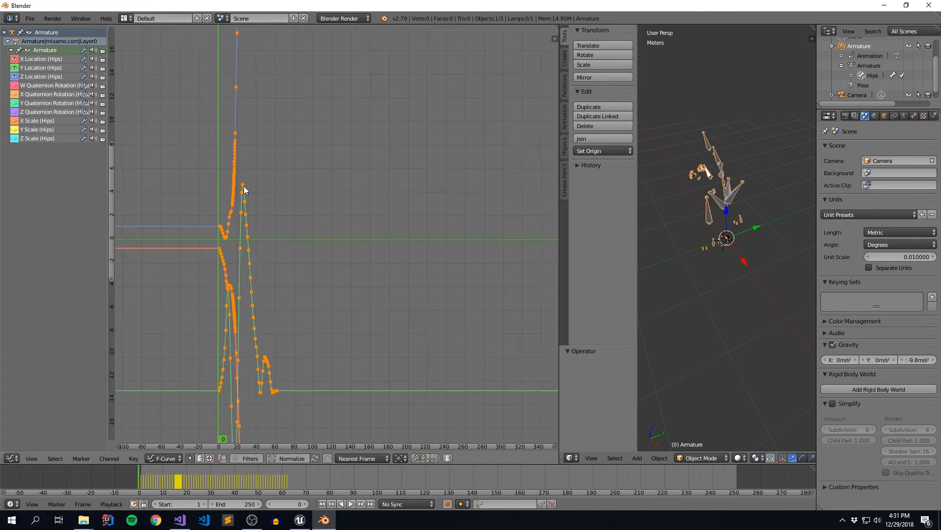
{"action": "left_click_drag", "start_coordinate": [226, 184], "coordinate": [254, 284]}
{"action": "left_click", "coordinate": [14, 77]}
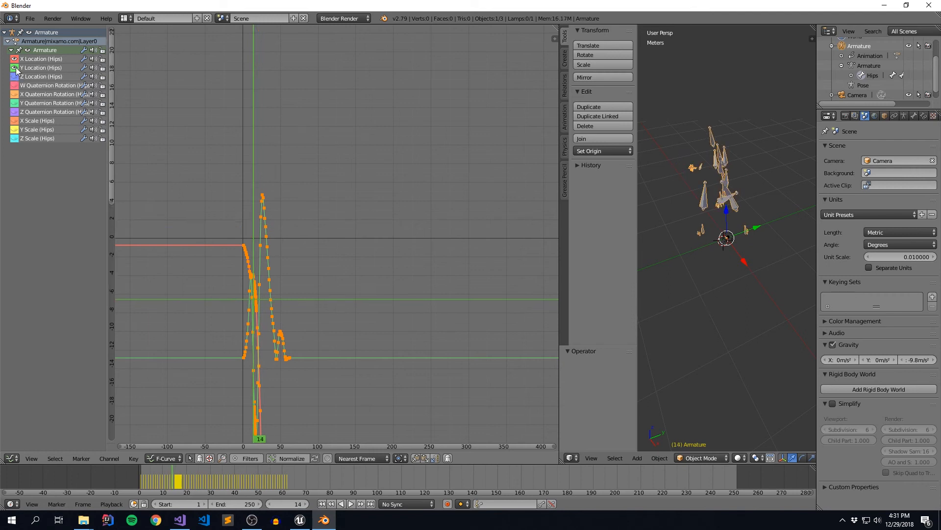
{"action": "left_click", "coordinate": [15, 68]}
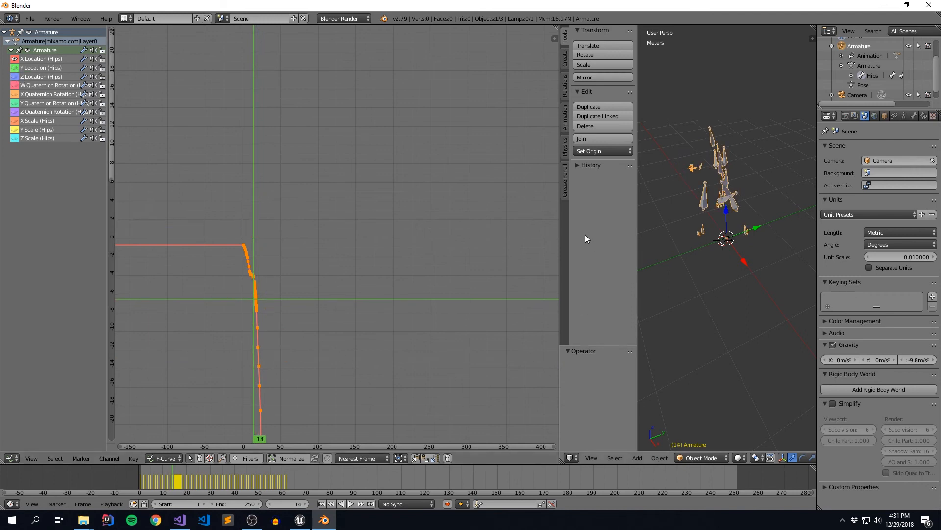
Review the full X Location curve and reduce the keyframe selection to a single key near its end
{"action": "scroll", "coordinate": [372, 346], "scroll_direction": "down", "scroll_amount": 2}
{"action": "middle_click_drag", "start_coordinate": [360, 359], "coordinate": [400, 192]}
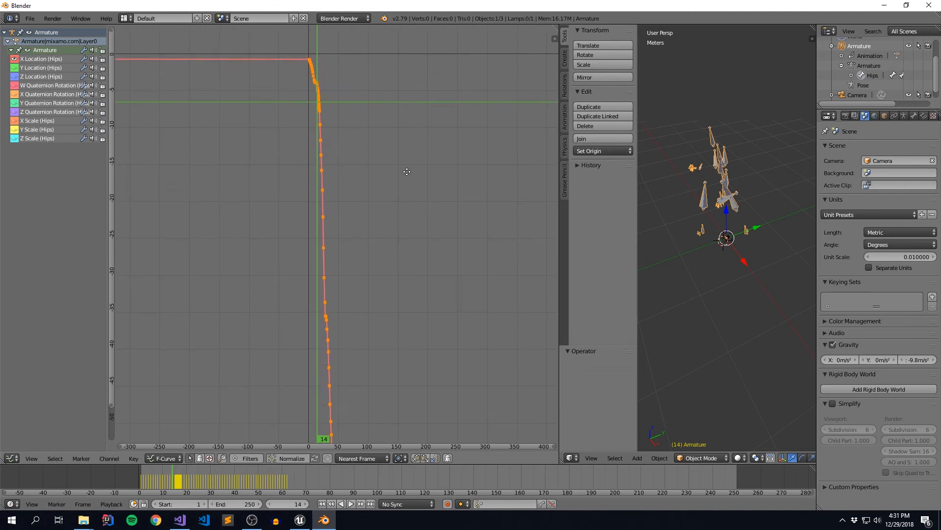
{"action": "middle_click_drag", "start_coordinate": [400, 326], "coordinate": [313, 243]}
{"action": "middle_click_drag", "start_coordinate": [324, 295], "coordinate": [374, 327]}
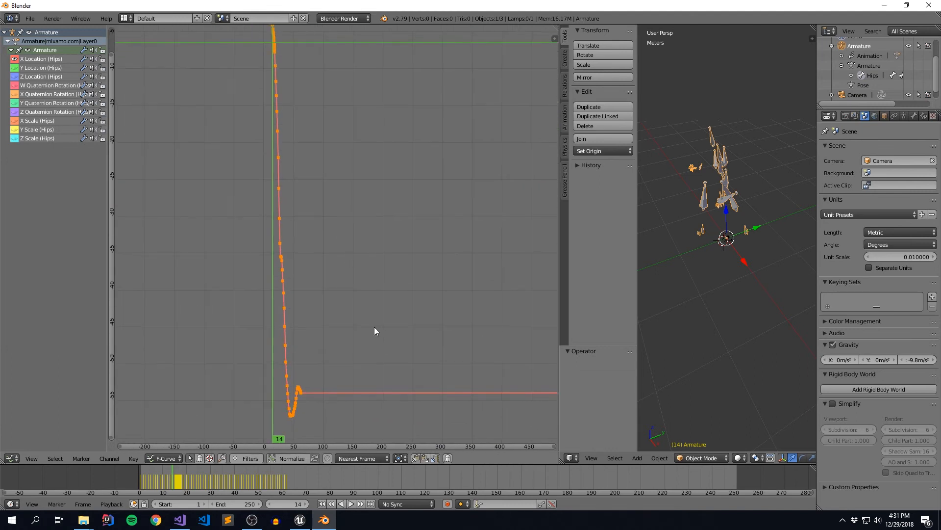
{"action": "middle_click_drag", "start_coordinate": [338, 137], "coordinate": [340, 171]}
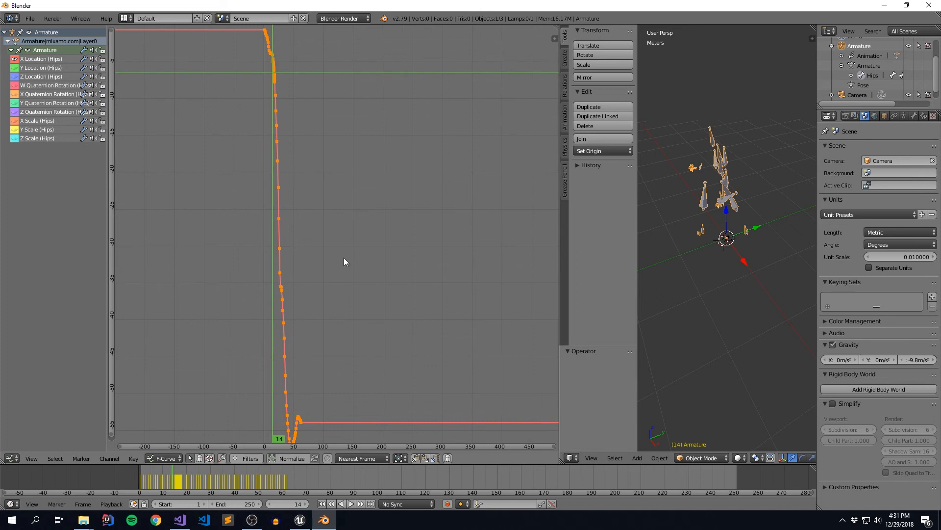
{"action": "right_click", "coordinate": [297, 418]}
{"action": "left_click_drag", "start_coordinate": [297, 419], "coordinate": [326, 345]}
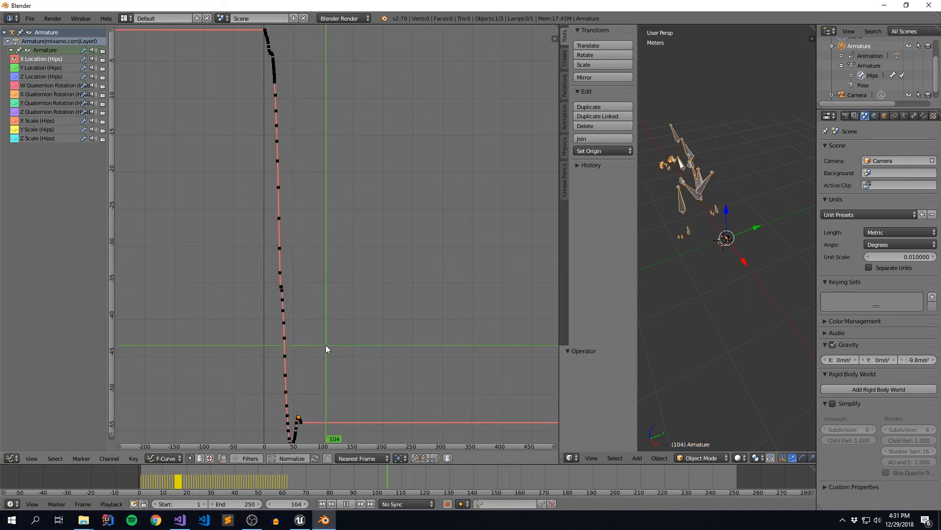
Delete the X Location keyframes from just after the first key to about frame 20
{"action": "scroll", "coordinate": [278, 60], "scroll_direction": "up", "scroll_amount": 3}
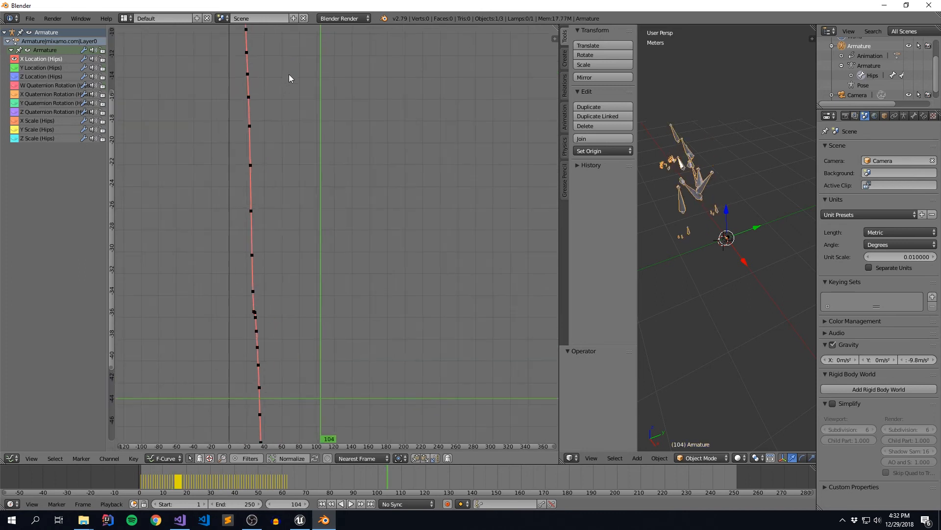
{"action": "middle_click_drag", "start_coordinate": [289, 75], "coordinate": [337, 214]}
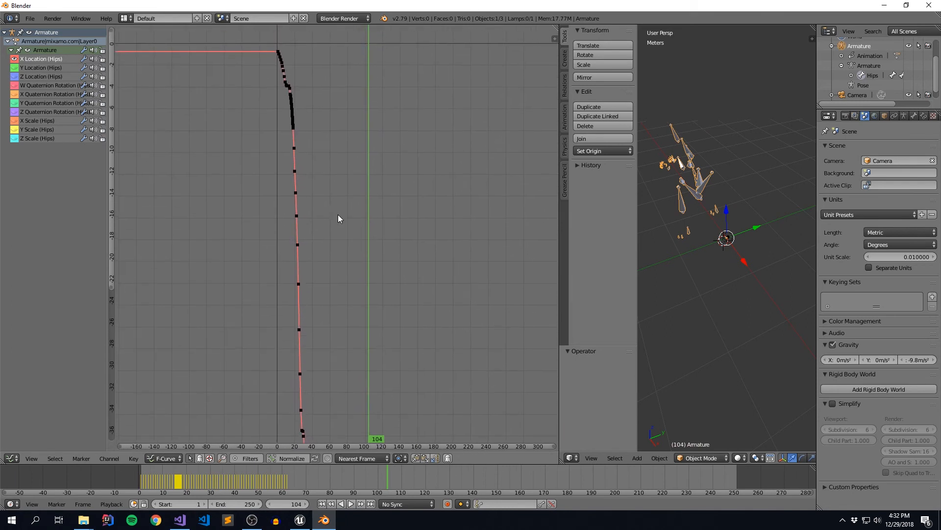
{"action": "scroll", "coordinate": [342, 211], "scroll_direction": "up", "scroll_amount": 8}
{"action": "middle_click_drag", "start_coordinate": [307, 37], "coordinate": [422, 268]}
{"action": "scroll", "coordinate": [423, 269], "scroll_direction": "up", "scroll_amount": 4}
{"action": "middle_click_drag", "start_coordinate": [423, 144], "coordinate": [428, 183]}
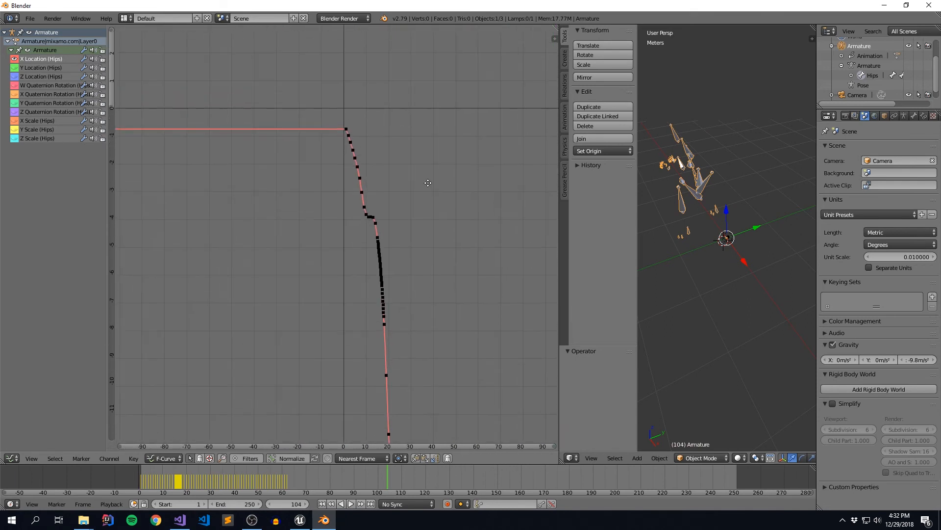
{"action": "key", "text": "b"}
{"action": "left_click_drag", "start_coordinate": [346, 131], "coordinate": [481, 438]}
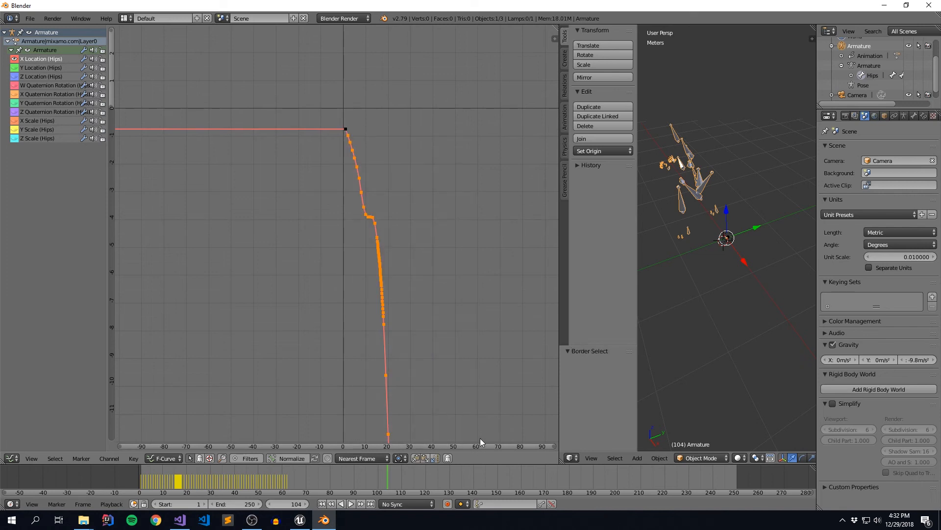
{"action": "key", "text": "x"}
{"action": "left_click", "coordinate": [480, 437]}
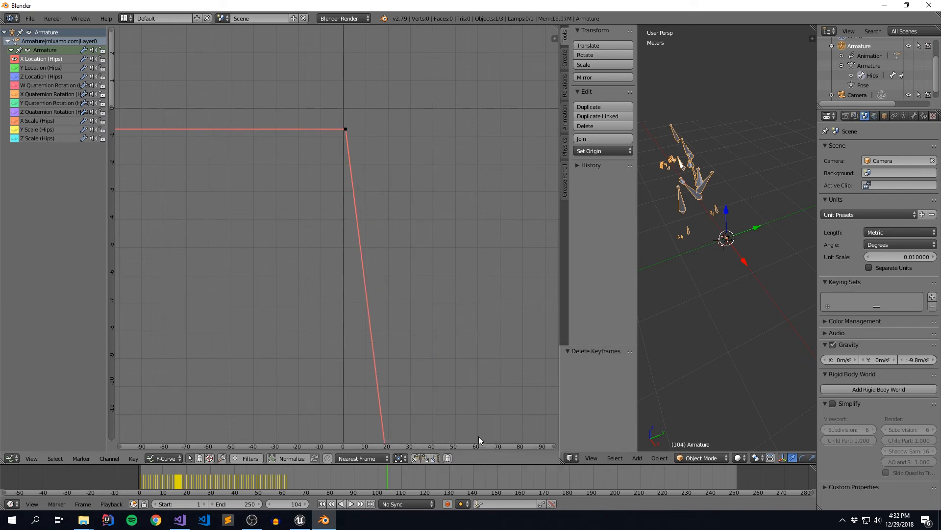
Delete all remaining X Location keyframes after the first, through the end of the curve
{"action": "middle_click_drag", "start_coordinate": [473, 312], "coordinate": [397, 26]}
{"action": "scroll", "coordinate": [408, 304], "scroll_direction": "down", "scroll_amount": 4}
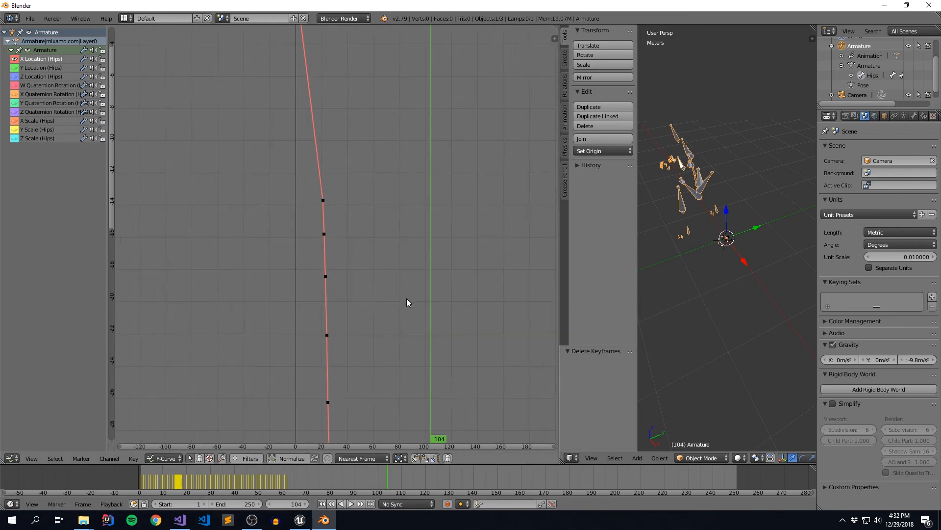
{"action": "scroll", "coordinate": [407, 302], "scroll_direction": "down", "scroll_amount": 4}
{"action": "middle_click_drag", "start_coordinate": [410, 316], "coordinate": [413, 183]}
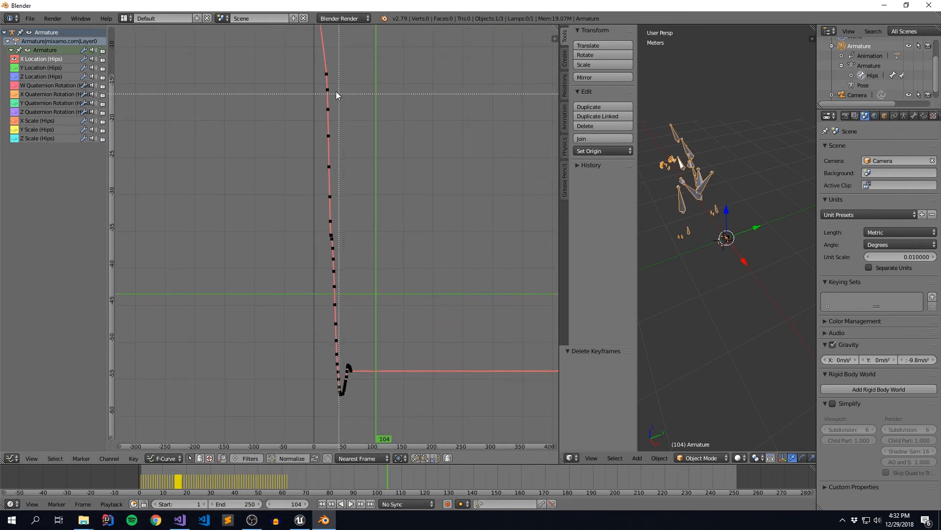
{"action": "left_click_drag", "start_coordinate": [311, 62], "coordinate": [416, 404]}
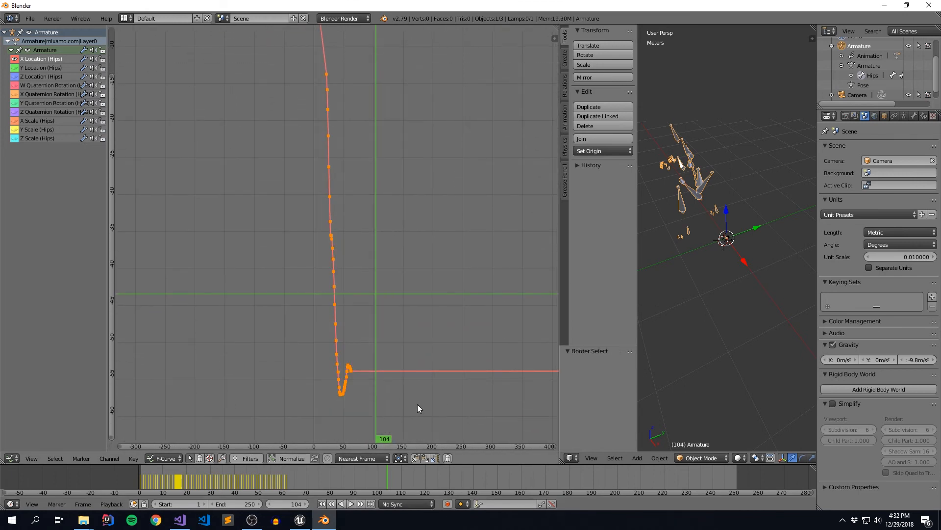
{"action": "key", "text": "x"}
{"action": "left_click", "coordinate": [417, 404]}
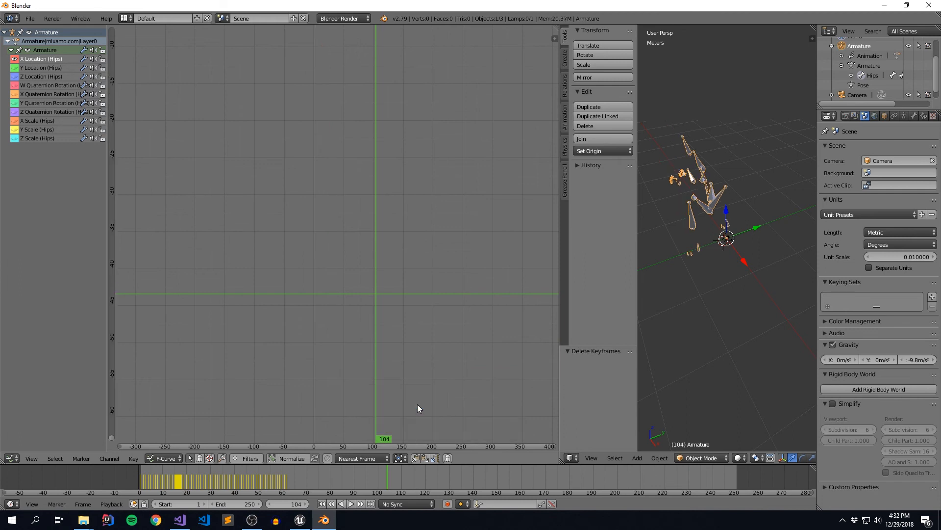
Display only the Hips' Y Location curve and delete its keyframes beyond the first couple at the start
{"action": "left_click", "coordinate": [15, 68]}
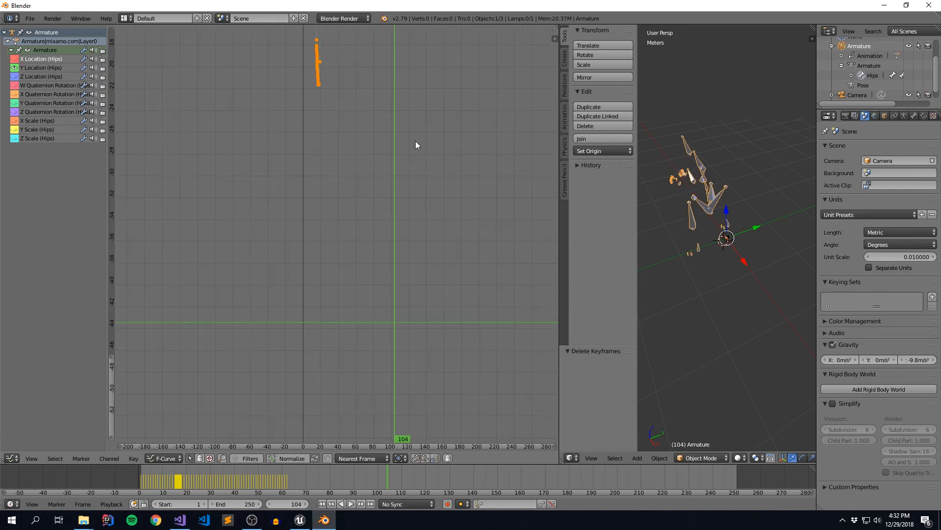
{"action": "key", "text": "Home"}
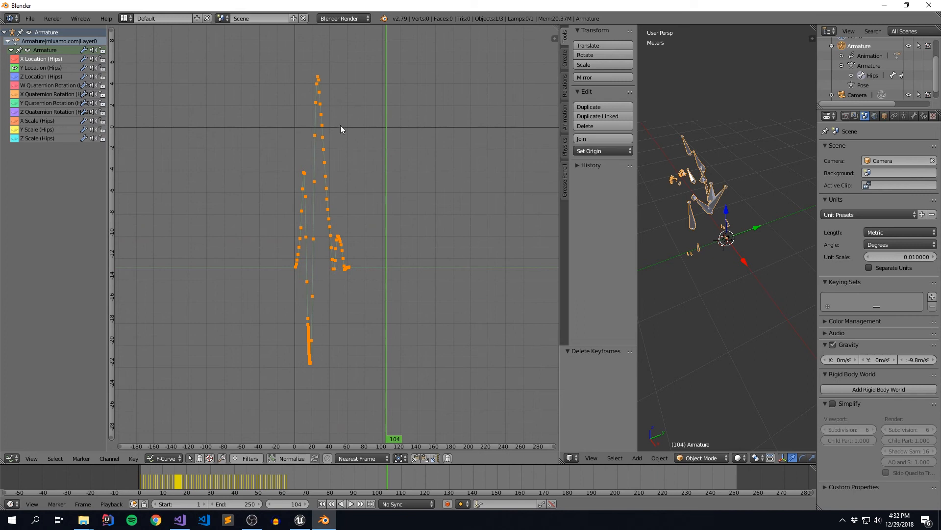
{"action": "right_click", "coordinate": [316, 104]}
{"action": "left_click", "coordinate": [358, 114]}
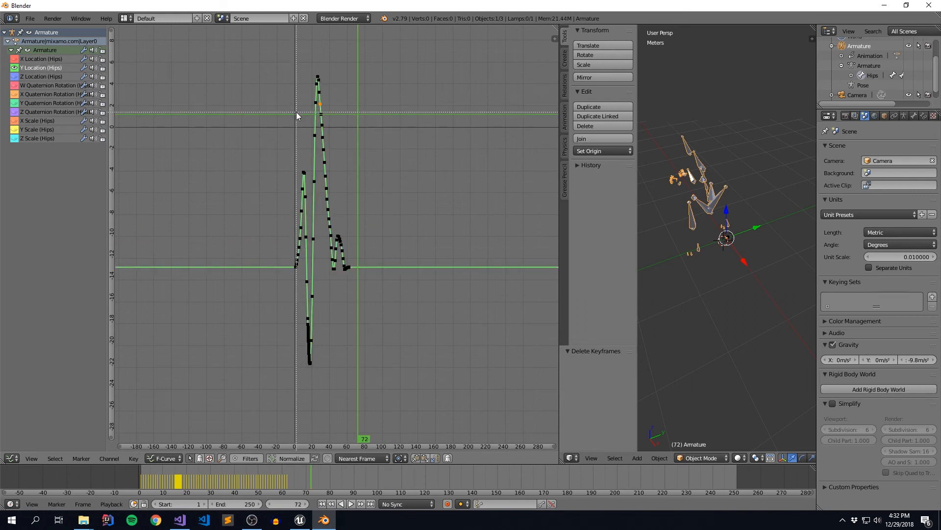
{"action": "left_click_drag", "start_coordinate": [297, 74], "coordinate": [399, 435]}
{"action": "key", "text": "x"}
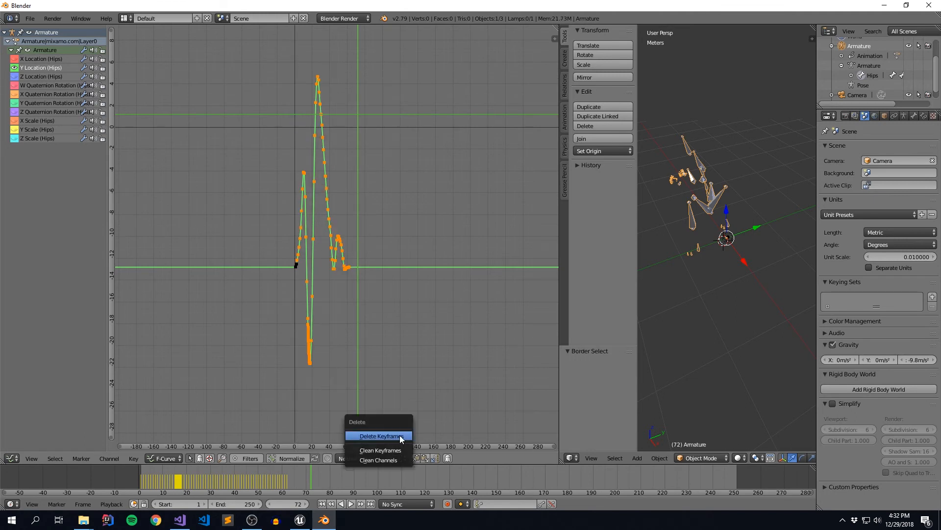
{"action": "left_click", "coordinate": [399, 434]}
Delete the leftover second keyframe of the Y Location curve, keeping only the first one
{"action": "scroll", "coordinate": [328, 284], "scroll_direction": "up", "scroll_amount": 5}
{"action": "scroll", "coordinate": [327, 284], "scroll_direction": "up", "scroll_amount": 5}
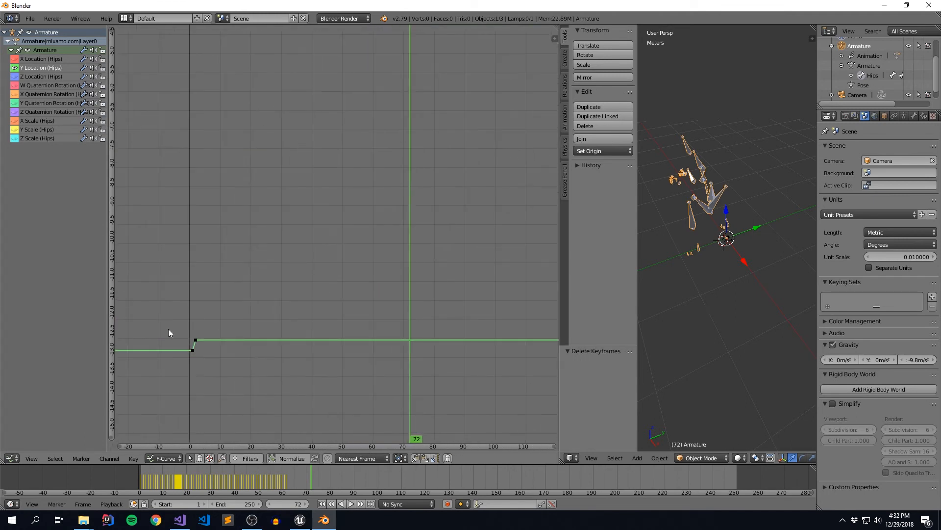
{"action": "mouse_move", "coordinate": [199, 339]}
{"action": "left_mouse_down"}
{"action": "mouse_move", "coordinate": [190, 324]}
{"action": "mouse_move", "coordinate": [196, 337]}
{"action": "mouse_move", "coordinate": [183, 329]}
{"action": "mouse_move", "coordinate": [202, 345]}
{"action": "left_mouse_up"}
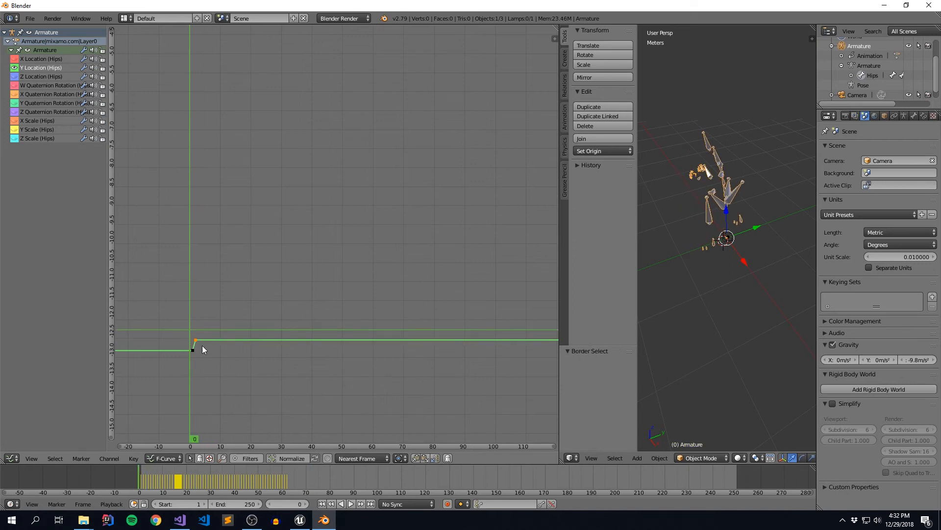
{"action": "key", "text": "x"}
{"action": "left_click", "coordinate": [202, 345]}
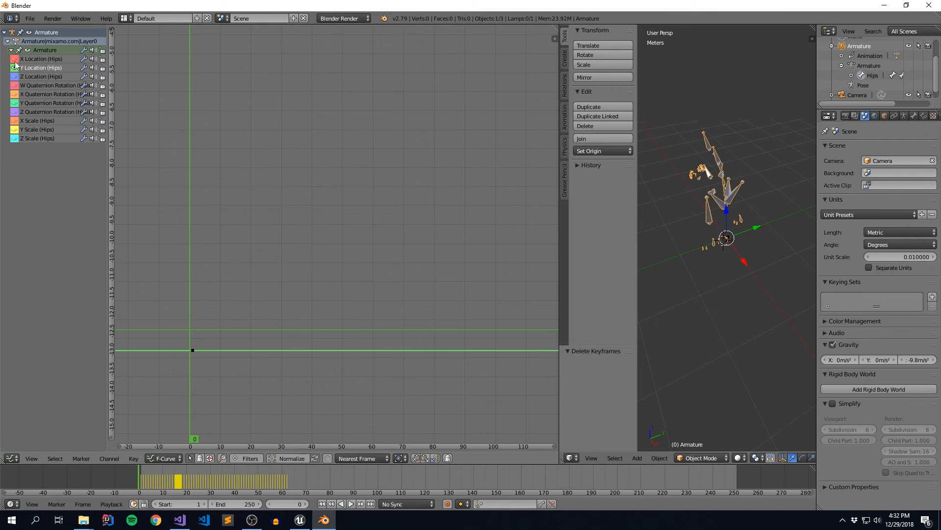
Display only the Hips' Z Location curve and reduce its keyframe selection to a single key
{"action": "left_click", "coordinate": [15, 68]}
{"action": "key", "text": "Home"}
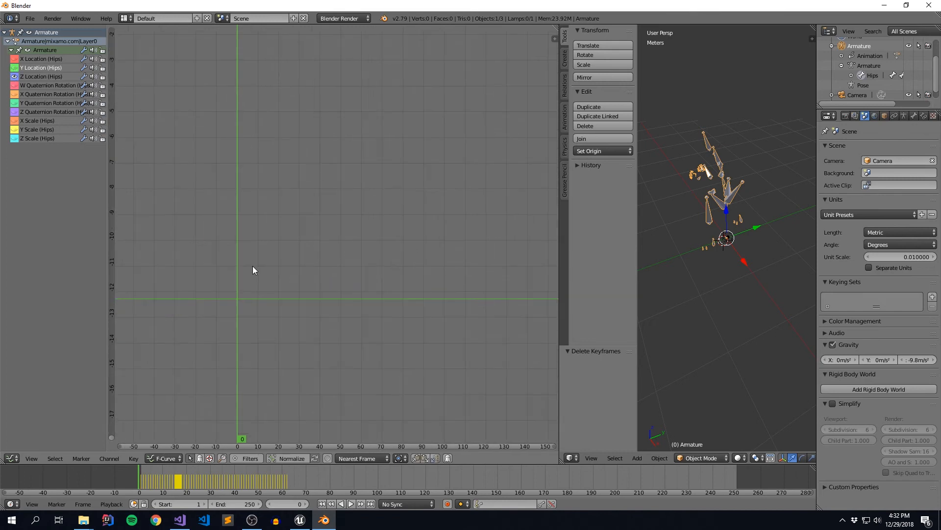
{"action": "middle_click_drag", "start_coordinate": [363, 93], "coordinate": [343, 343]}
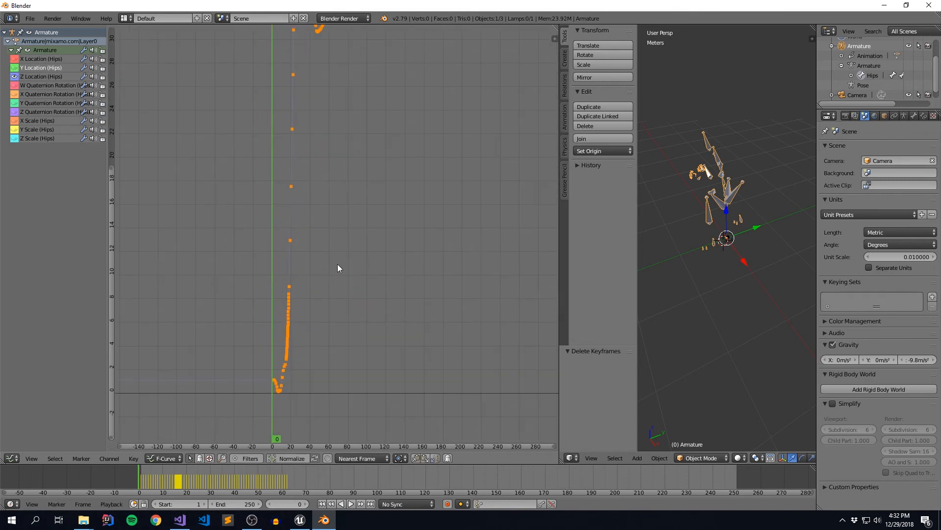
{"action": "key", "text": "b"}
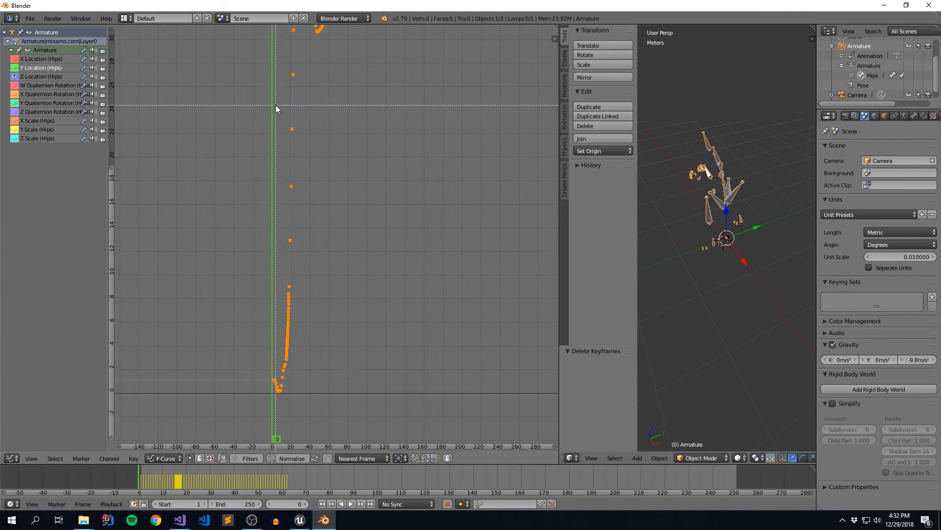
{"action": "key", "text": "Escape"}
{"action": "left_click_drag", "start_coordinate": [276, 107], "coordinate": [334, 434]}
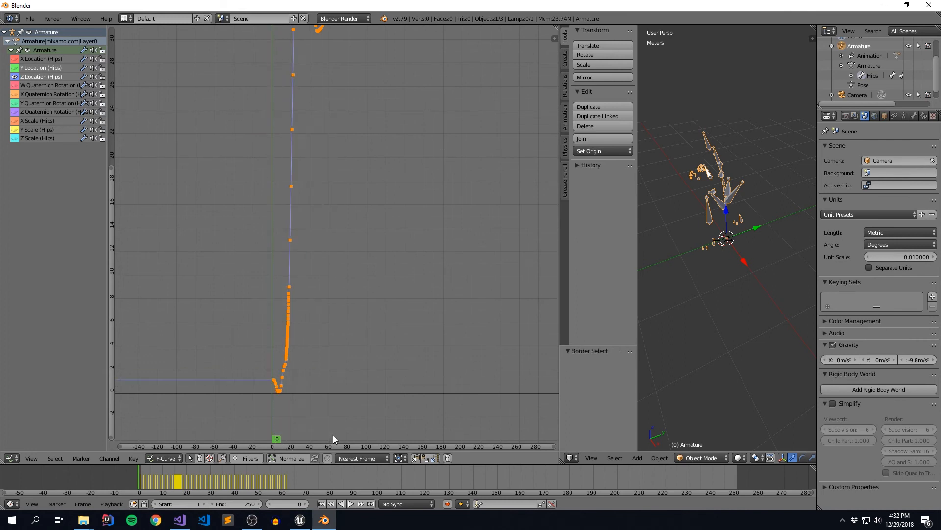
{"action": "right_click", "coordinate": [289, 293]}
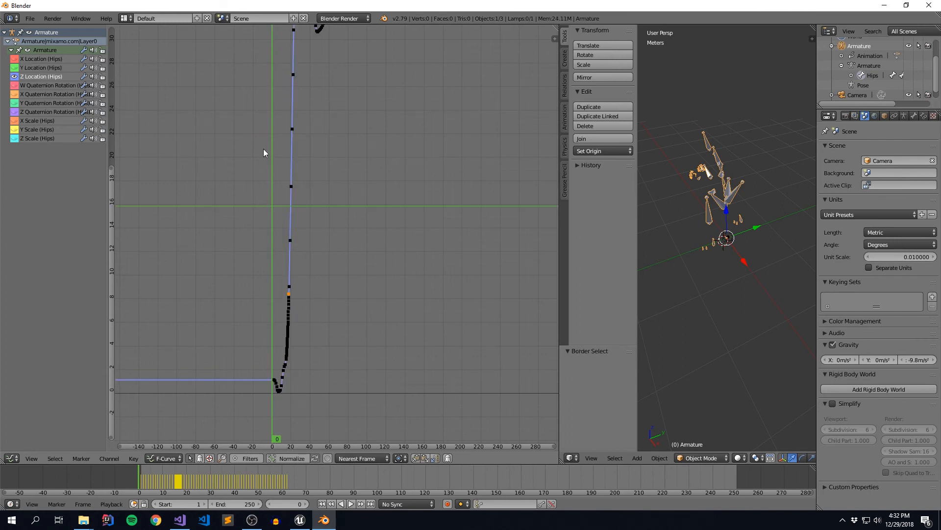
Delete the lower stretch of Z Location keyframes beyond the starting keys, up to a value of about 21
{"action": "key", "text": "b"}
{"action": "left_click_drag", "start_coordinate": [275, 141], "coordinate": [342, 427]}
{"action": "key", "text": "x"}
{"action": "left_click", "coordinate": [343, 427]}
Delete the leftover Z Location keyframes right beside the first key at the start of the curve
{"action": "scroll", "coordinate": [303, 389], "scroll_direction": "up", "scroll_amount": 5}
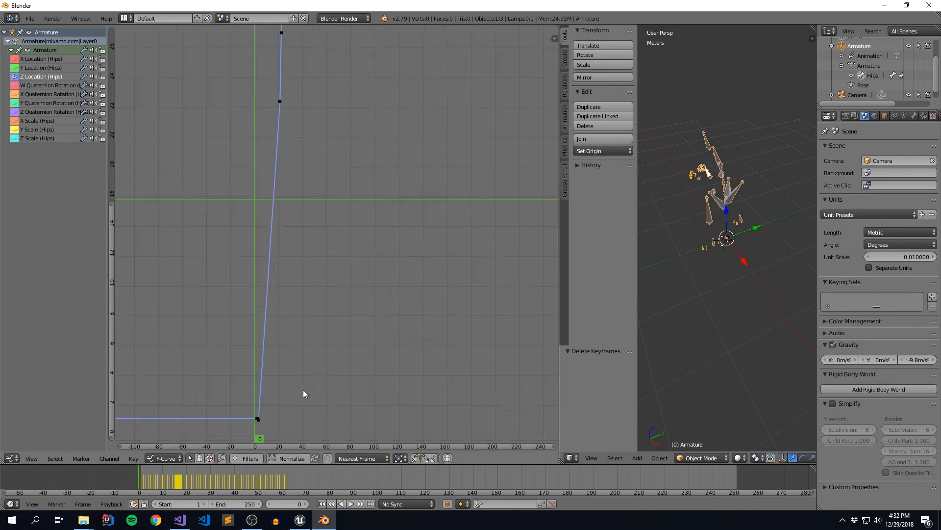
{"action": "middle_click_drag", "start_coordinate": [283, 393], "coordinate": [334, 96]}
{"action": "scroll", "coordinate": [277, 252], "scroll_direction": "up", "scroll_amount": 10}
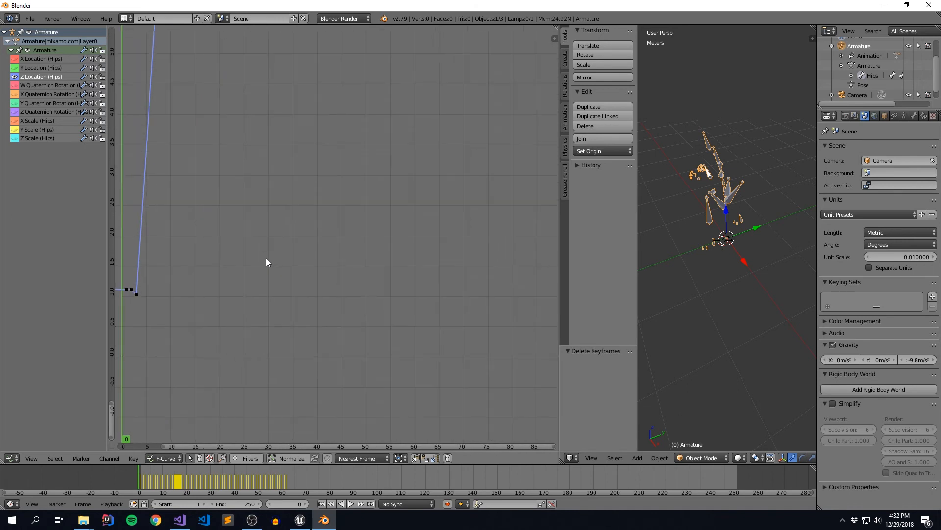
{"action": "middle_click_drag", "start_coordinate": [202, 313], "coordinate": [387, 307]}
{"action": "scroll", "coordinate": [340, 300], "scroll_direction": "up", "scroll_amount": 4}
{"action": "key", "text": "b"}
{"action": "left_click_drag", "start_coordinate": [322, 309], "coordinate": [303, 289]}
{"action": "key", "text": "x"}
{"action": "left_click", "coordinate": [305, 298]}
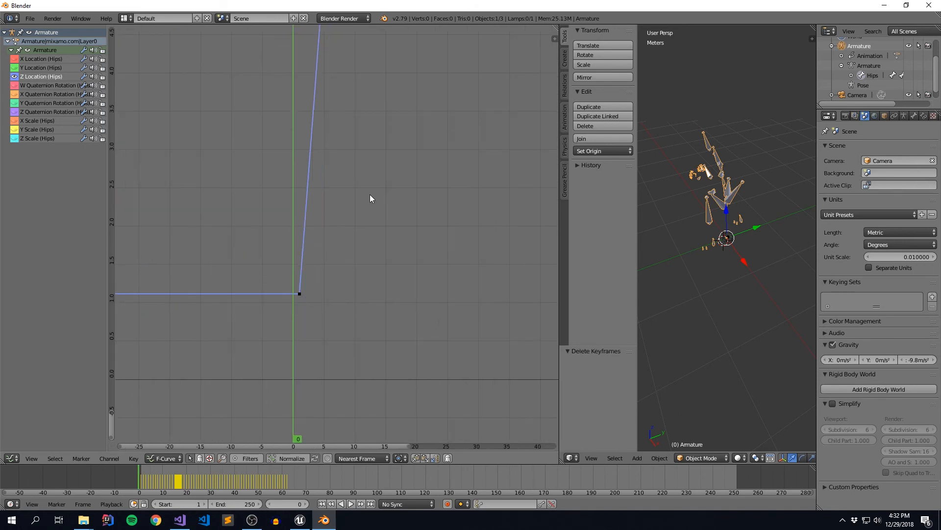
Delete the remaining Z Location keyframes, from a value of about 22 up through the peak and tail, keeping only the first key
{"action": "scroll", "coordinate": [371, 199], "scroll_direction": "down", "scroll_amount": 12}
{"action": "middle_click_drag", "start_coordinate": [403, 101], "coordinate": [388, 431]}
{"action": "scroll", "coordinate": [375, 290], "scroll_direction": "down", "scroll_amount": 8}
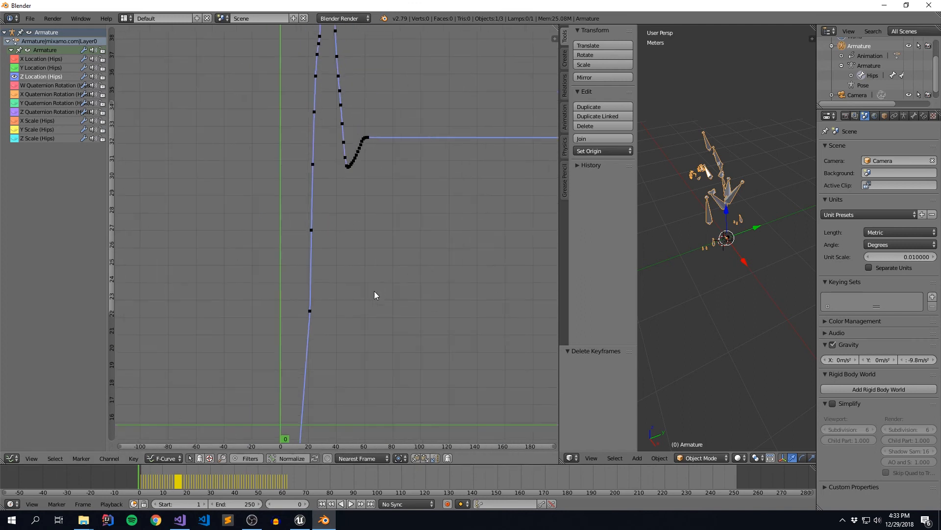
{"action": "key", "text": "b"}
{"action": "left_click_drag", "start_coordinate": [312, 72], "coordinate": [410, 336]}
{"action": "key", "text": "x"}
{"action": "left_click", "coordinate": [410, 337]}
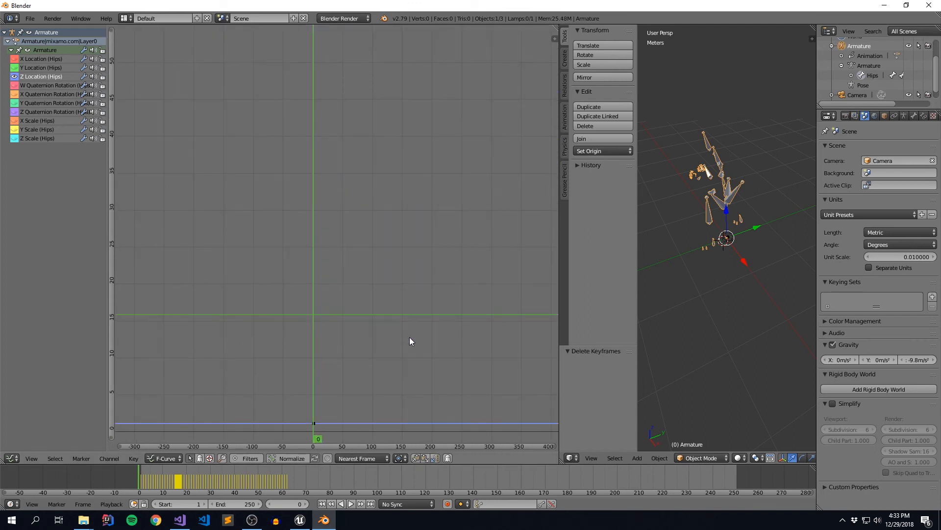
Display the Hips' X, Y and Z Location curves together and fit them all in the graph
{"action": "left_click", "coordinate": [13, 76]}
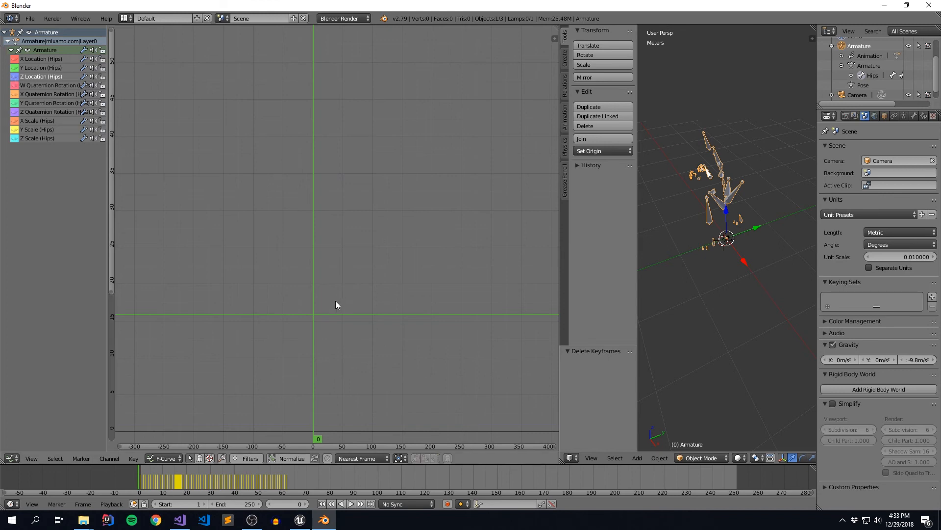
{"action": "left_click", "coordinate": [14, 76]}
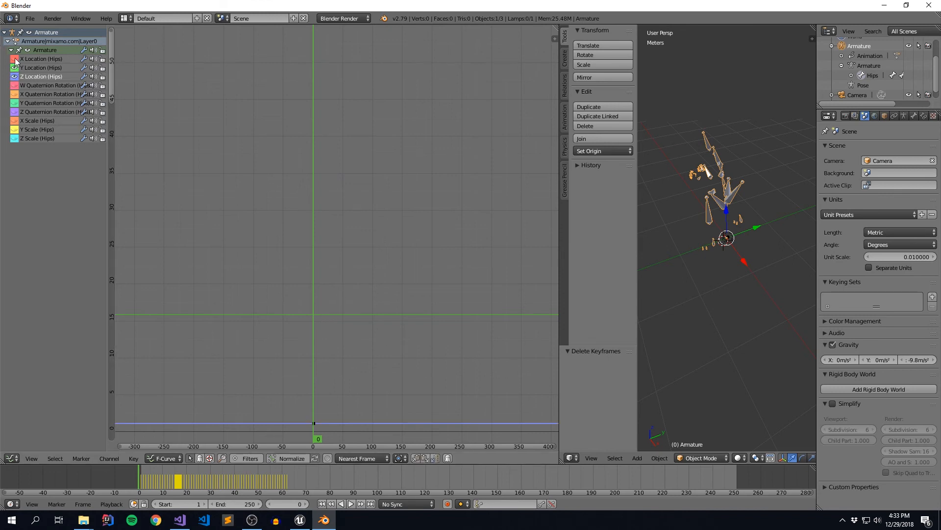
{"action": "key", "text": "Home"}
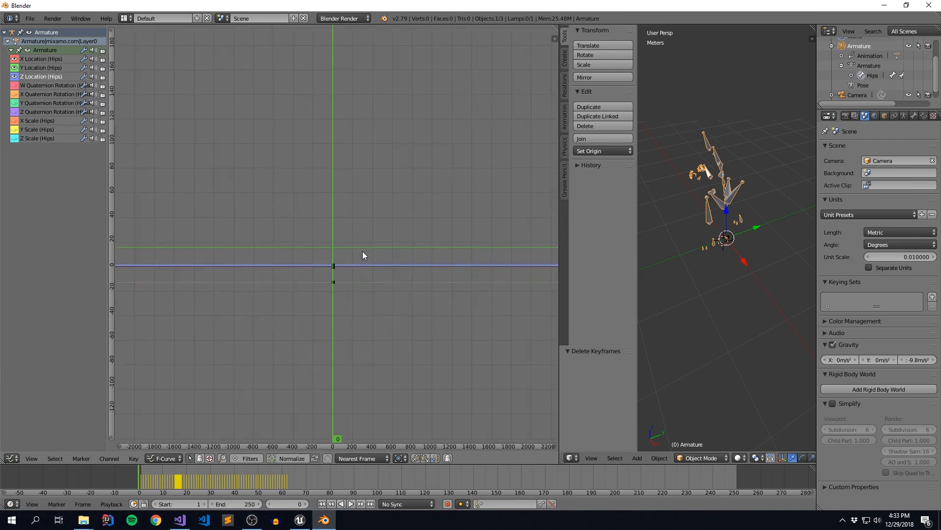
Enlarge the 3D viewport, play back the armature animation to check it, and return the timeline to frame 0
{"action": "key", "text": "alt+a"}
{"action": "key", "text": "Escape"}
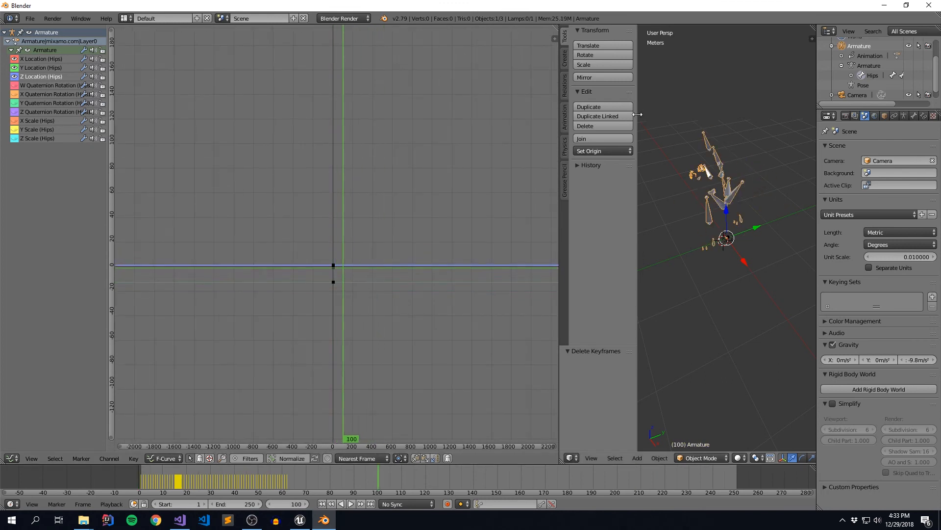
{"action": "left_click_drag", "start_coordinate": [559, 108], "coordinate": [168, 116]}
{"action": "left_click", "coordinate": [146, 477]}
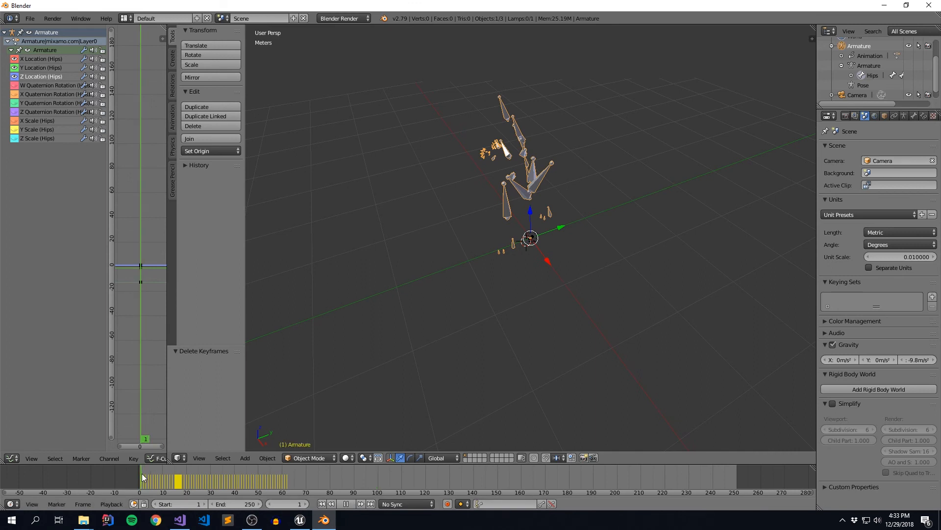
{"action": "key", "text": "alt+a"}
{"action": "mouse_move", "coordinate": [147, 475]}
{"action": "left_mouse_down"}
{"action": "mouse_move", "coordinate": [305, 481]}
{"action": "mouse_move", "coordinate": [143, 486]}
{"action": "left_mouse_up"}
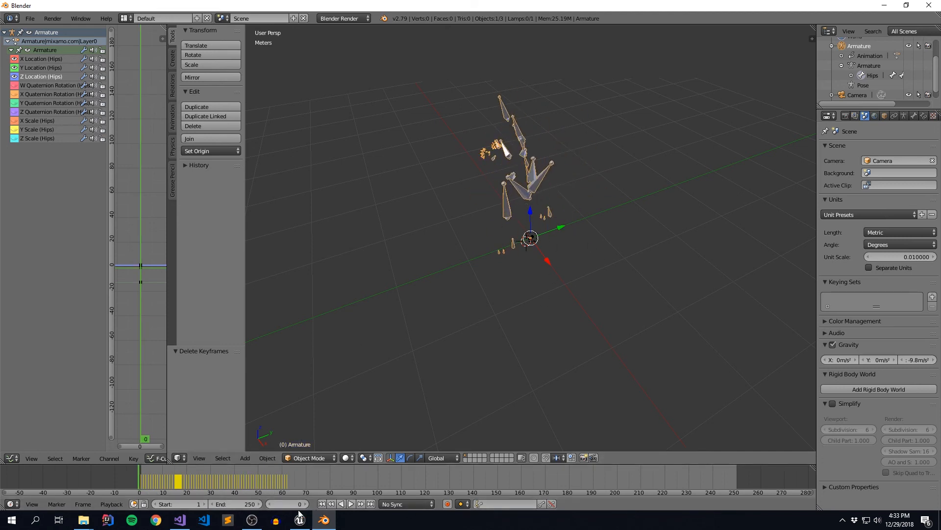
Set the animation's end frame to 62
{"action": "left_click", "coordinate": [246, 503]}
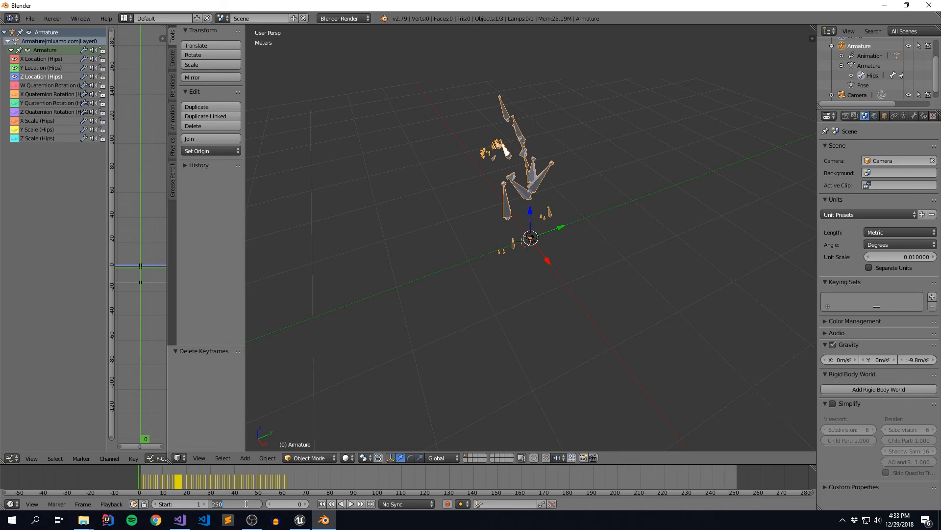
{"action": "type", "text": "62"}
{"action": "key", "text": "Return"}
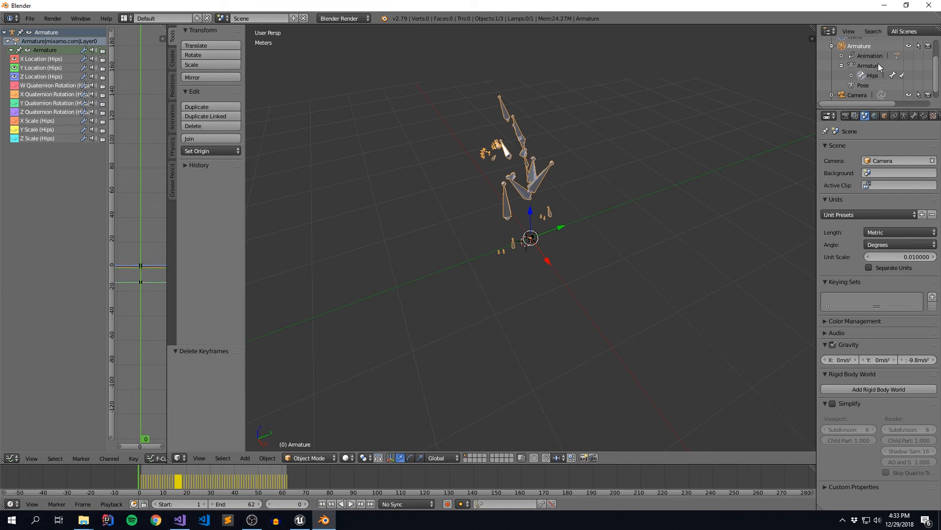
Show the Armature's object properties and apply the Mocap tools' Fix BVH Axis Orientation to it
{"action": "scroll", "coordinate": [859, 49], "scroll_direction": "up", "scroll_amount": 2}
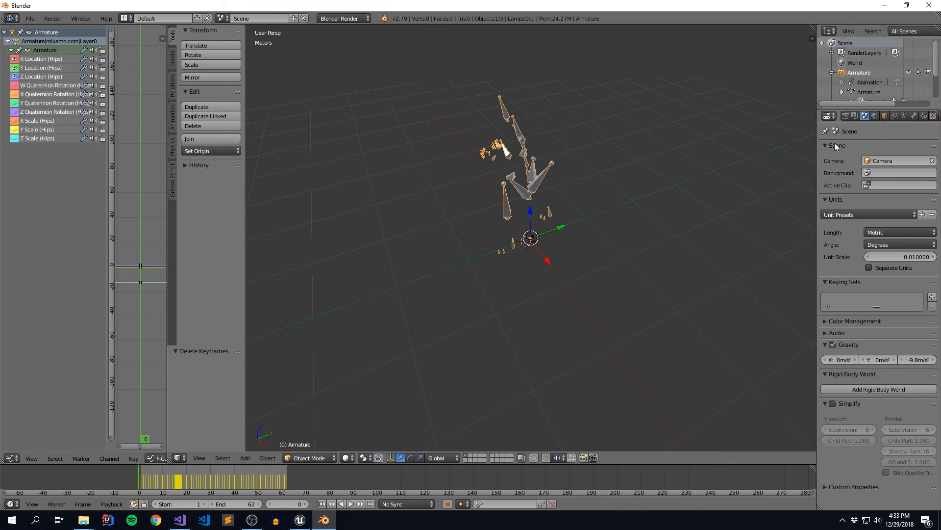
{"action": "left_click", "coordinate": [885, 116]}
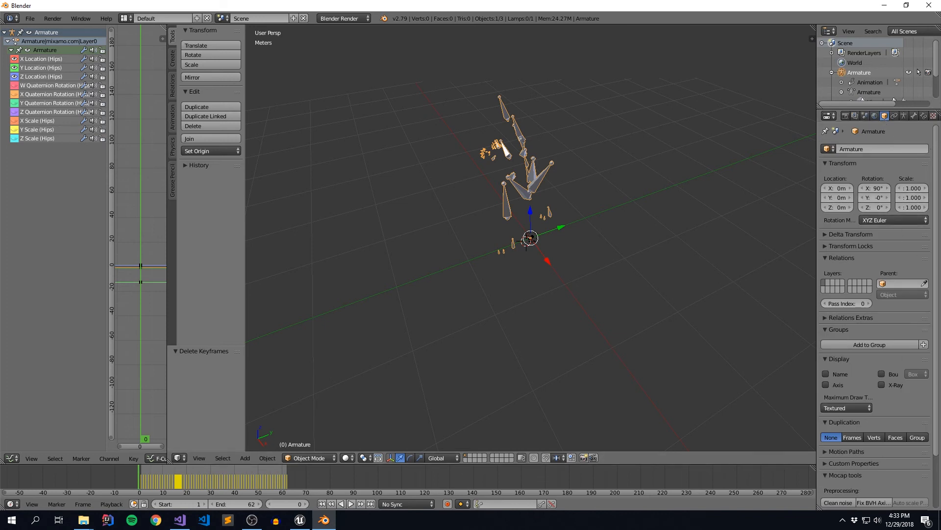
{"action": "left_click_drag", "start_coordinate": [937, 143], "coordinate": [937, 206]}
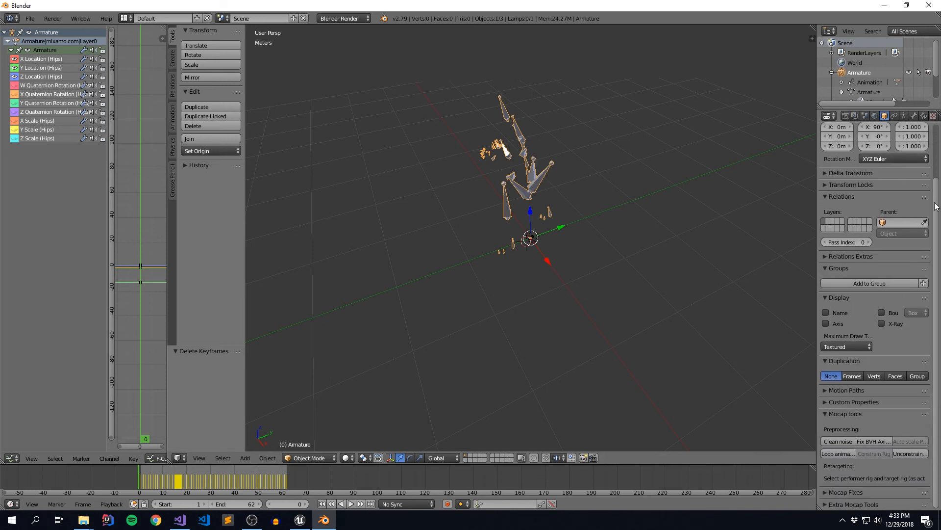
{"action": "left_click", "coordinate": [878, 442]}
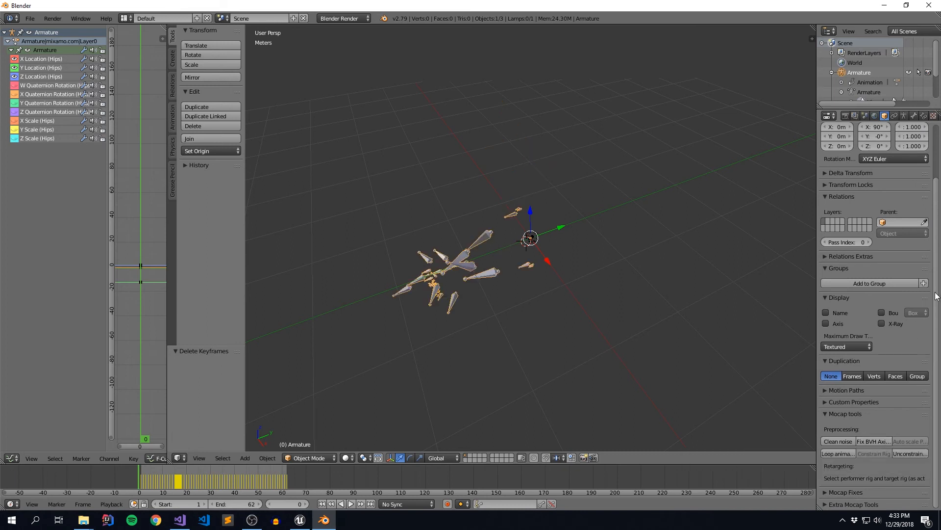
Set the Armature's X rotation to 0°
{"action": "scroll", "coordinate": [937, 296], "scroll_direction": "up", "scroll_amount": 3}
{"action": "left_click", "coordinate": [874, 188]}
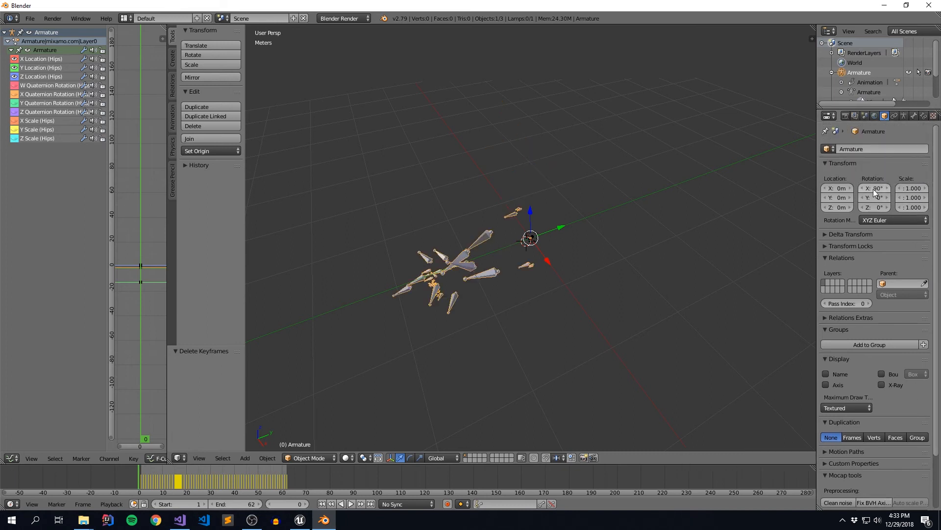
{"action": "type", "text": "0"}
{"action": "key", "text": "Return"}
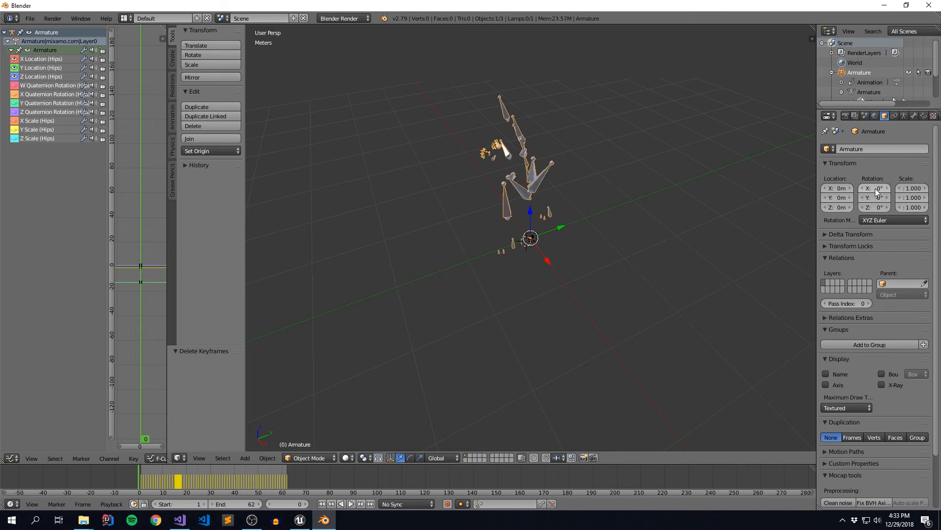
Start an FBX export and choose the RootBoneTutorial folder as its destination
{"action": "left_click", "coordinate": [30, 18]}
{"action": "mouse_move", "coordinate": [94, 212]}
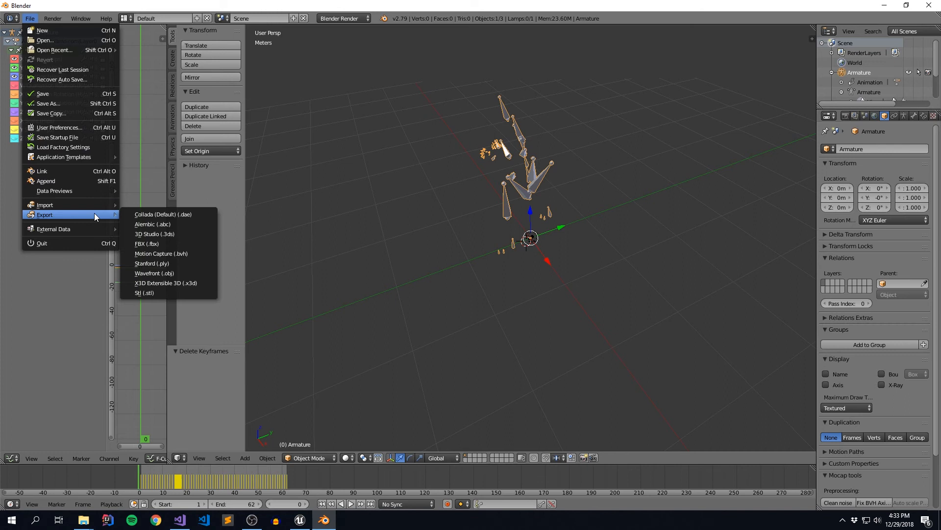
{"action": "left_click", "coordinate": [176, 242]}
{"action": "left_click", "coordinate": [46, 217]}
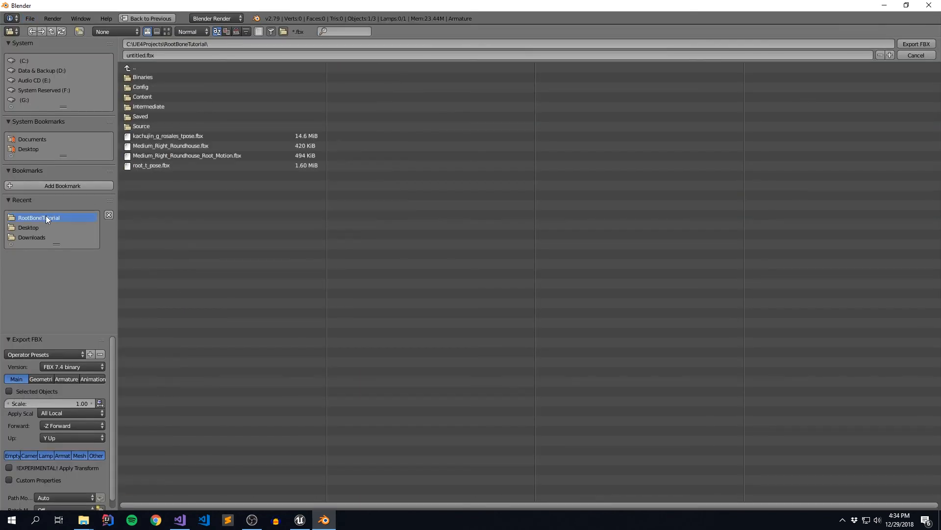
{"action": "left_click", "coordinate": [134, 55]}
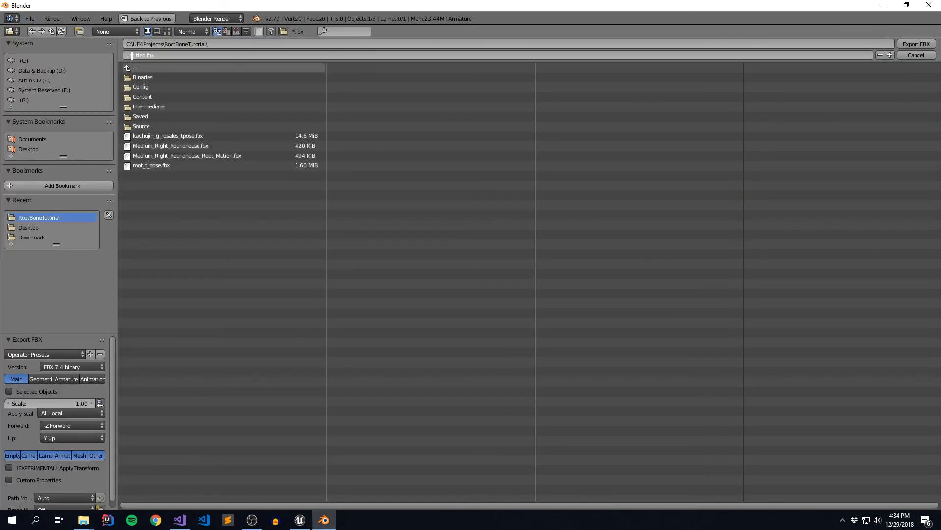
{"action": "double_click", "coordinate": [132, 55]}
{"action": "key", "text": "BackSpace"}
{"action": "key", "text": "Return"}
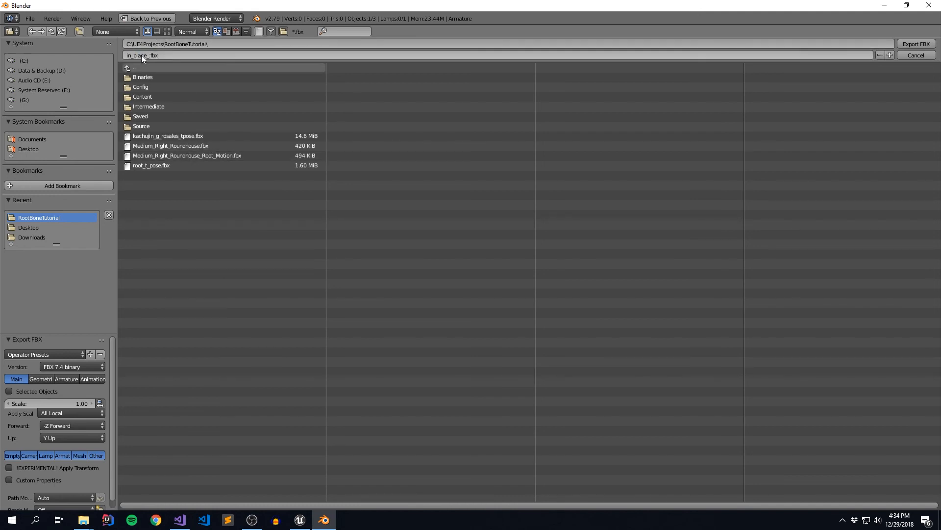
Name the export file Medium_Right_Roundhouse_InPlace.fbx, reusing the name of the existing Medium_Right_Roundhouse_Root_Motion.fbx
{"action": "left_click", "coordinate": [161, 158]}
{"action": "left_click", "coordinate": [198, 55]}
{"action": "left_click", "coordinate": [196, 55]}
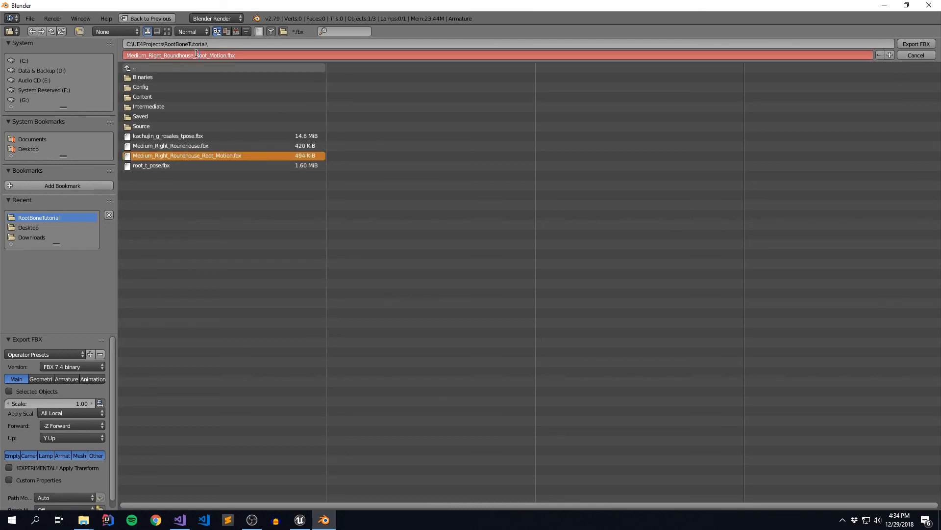
{"action": "left_click_drag", "start_coordinate": [195, 55], "coordinate": [222, 54]}
{"action": "key", "text": "BackSpace"}
Set the export axes to -Y Forward and Z Up, and export the FBX file
{"action": "left_click", "coordinate": [81, 425]}
{"action": "left_click", "coordinate": [81, 425]}
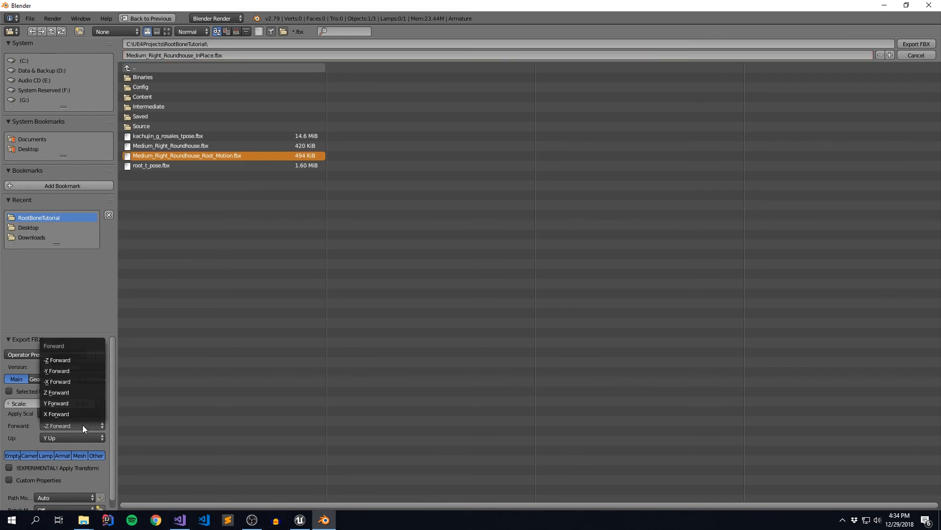
{"action": "left_click", "coordinate": [81, 372]}
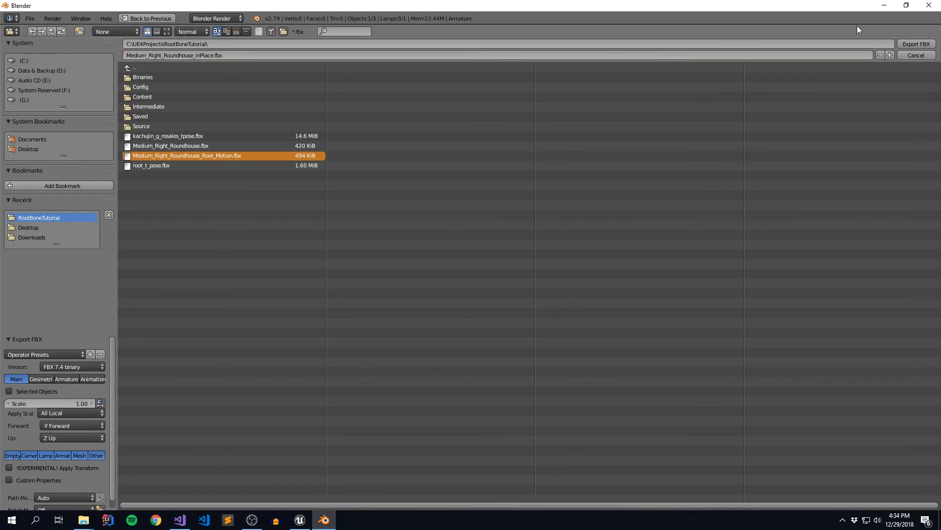
{"action": "left_click", "coordinate": [925, 44]}
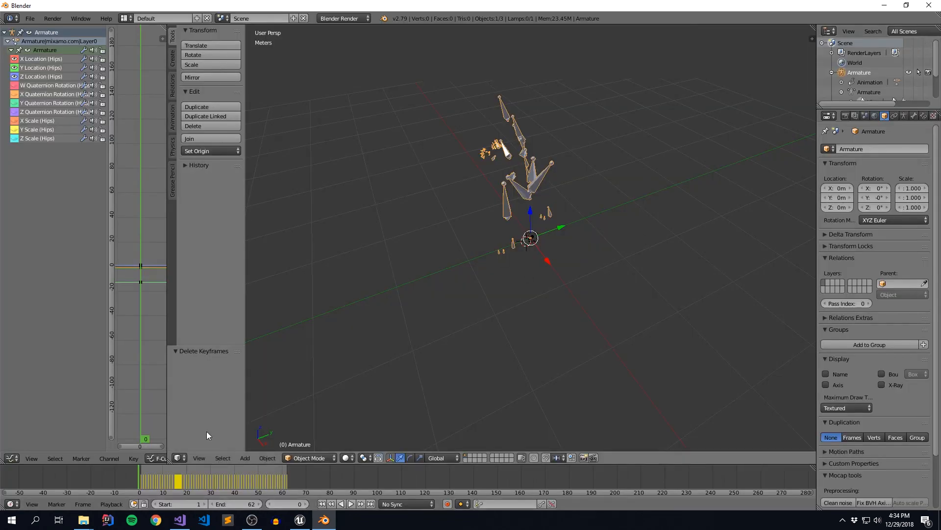
Switch to Unreal Editor, open the MixamoImport content folder, and bring up the RootBoneTutorial folder in File Explorer
{"action": "left_click", "coordinate": [300, 520]}
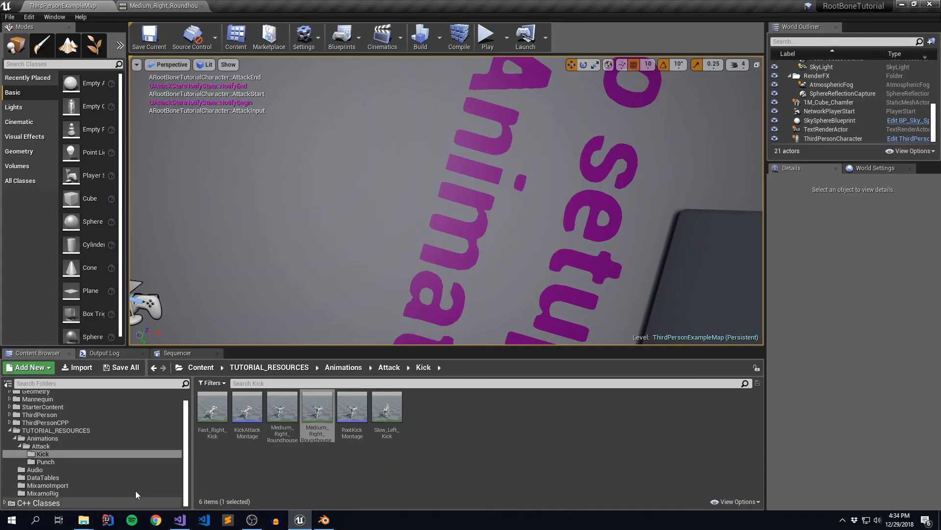
{"action": "left_click", "coordinate": [112, 485]}
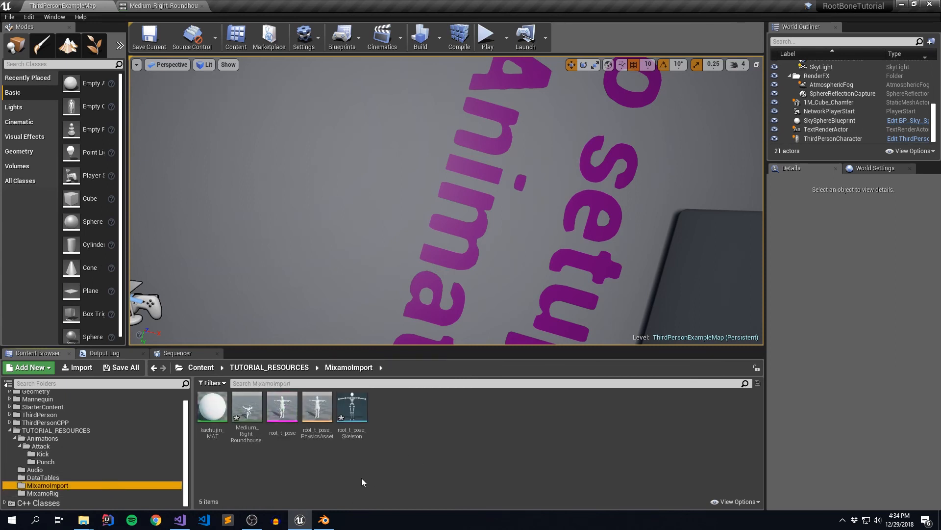
{"action": "mouse_move", "coordinate": [85, 522]}
{"action": "left_click", "coordinate": [76, 480]}
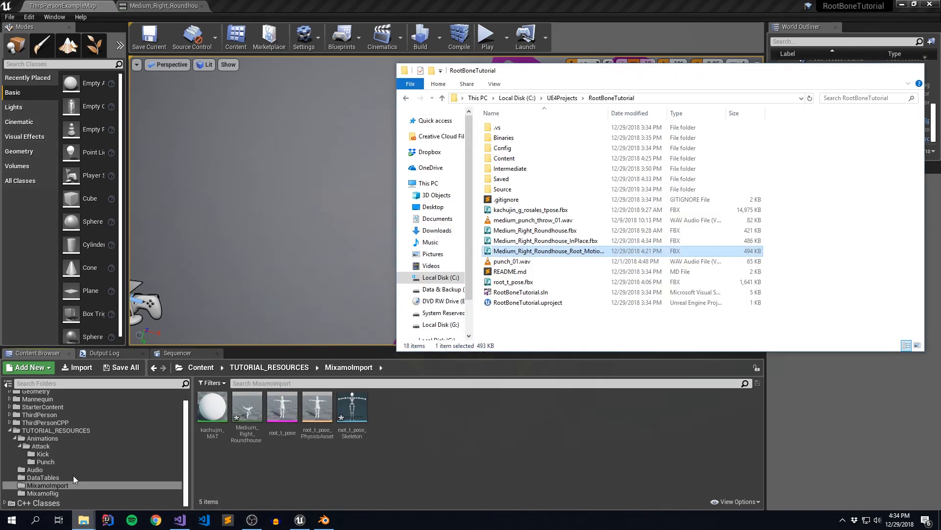
Try to import Medium_Right_Roundhouse_InPlace.fbx into MixamoImport using root_t_pose_Skeleton, and close the resulting dialogs
{"action": "left_click", "coordinate": [563, 242]}
{"action": "left_click_drag", "start_coordinate": [425, 391], "coordinate": [410, 426]}
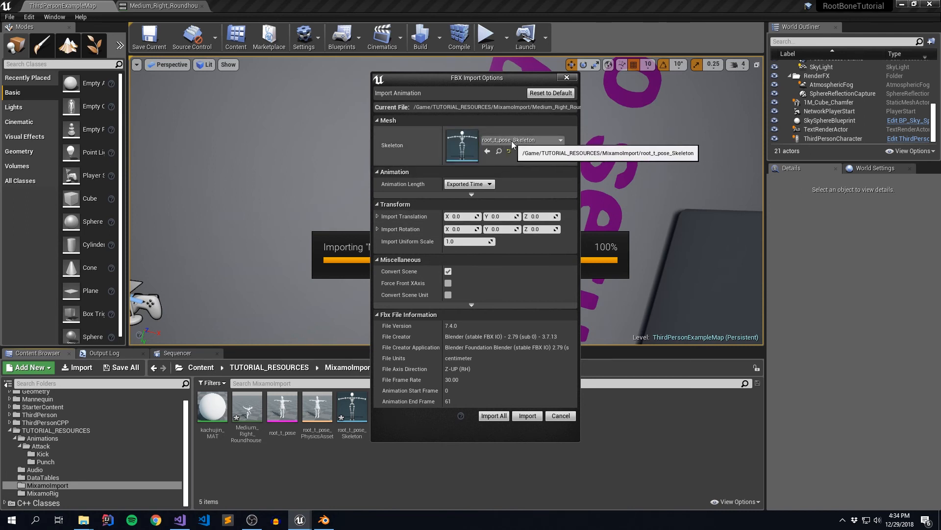
{"action": "left_click", "coordinate": [534, 415]}
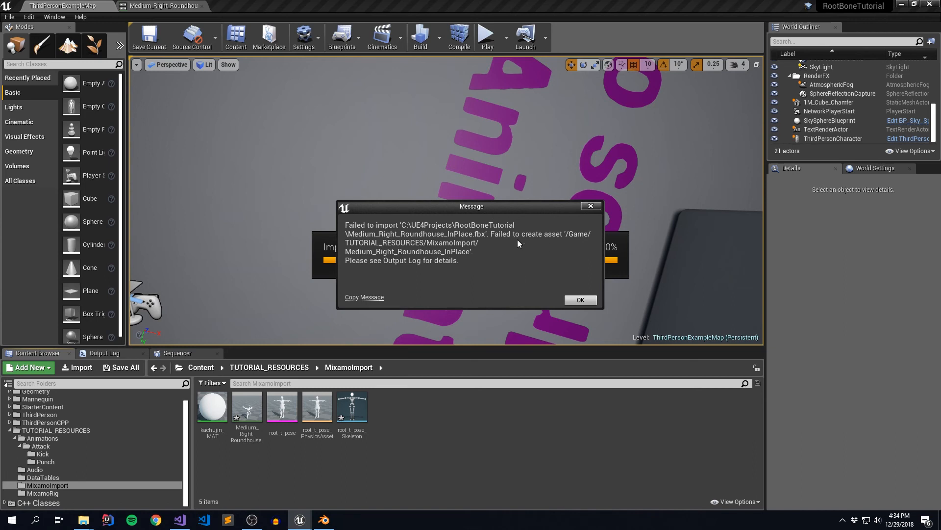
{"action": "left_click", "coordinate": [580, 300]}
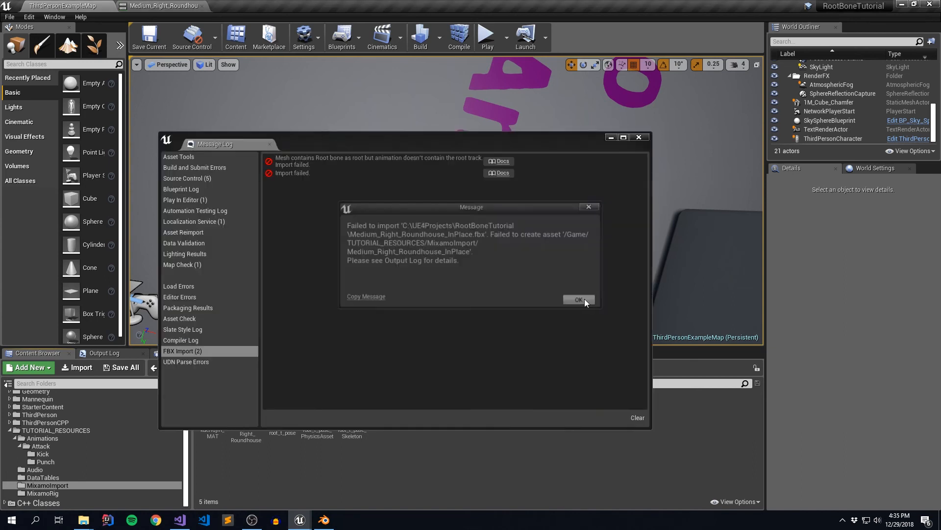
{"action": "left_click", "coordinate": [639, 138]}
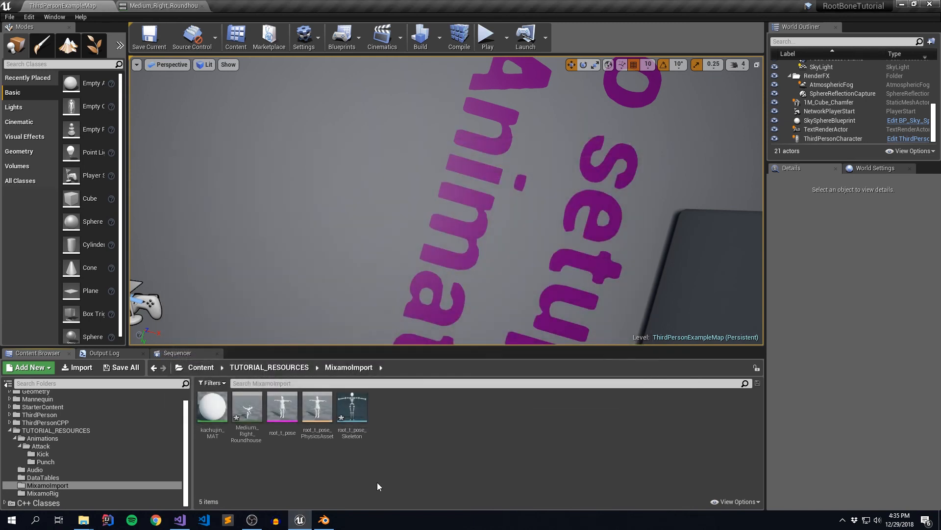
Import kachujin_g_rosales_tpose.fbx from the RootBoneTutorial folder into MixamoImport as a skeletal mesh with no existing skeleton assigned, and close the message log
{"action": "mouse_move", "coordinate": [83, 520]}
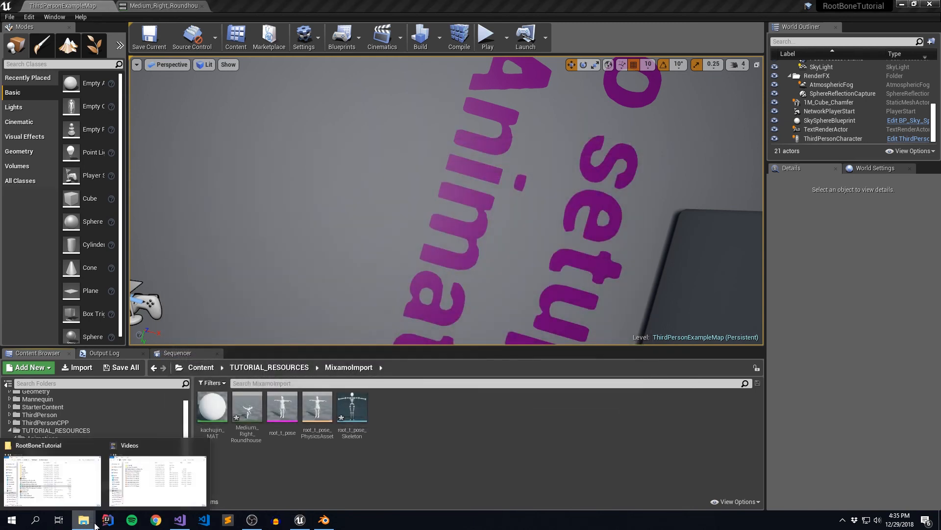
{"action": "left_click", "coordinate": [61, 493]}
{"action": "left_click", "coordinate": [556, 211]}
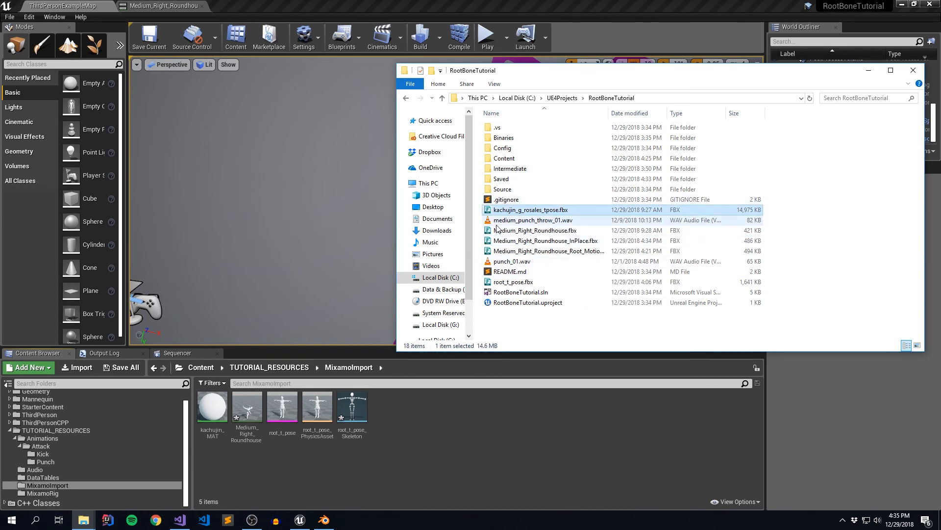
{"action": "left_click_drag", "start_coordinate": [522, 211], "coordinate": [483, 426]}
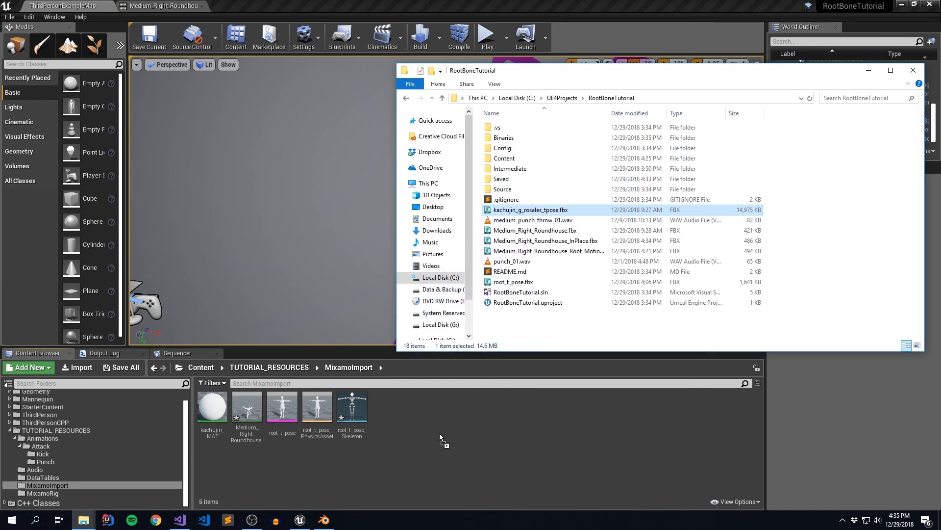
{"action": "left_click_drag", "start_coordinate": [439, 433], "coordinate": [439, 433]}
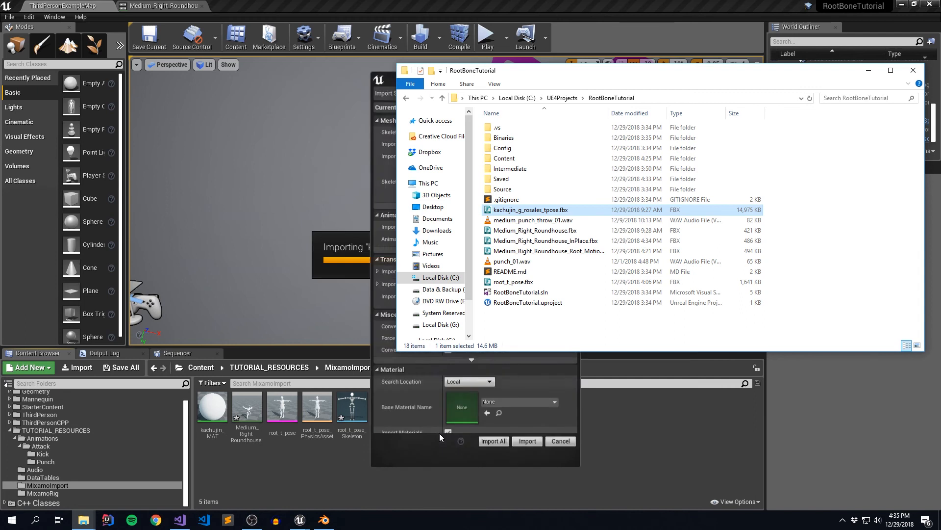
{"action": "left_click", "coordinate": [451, 458]}
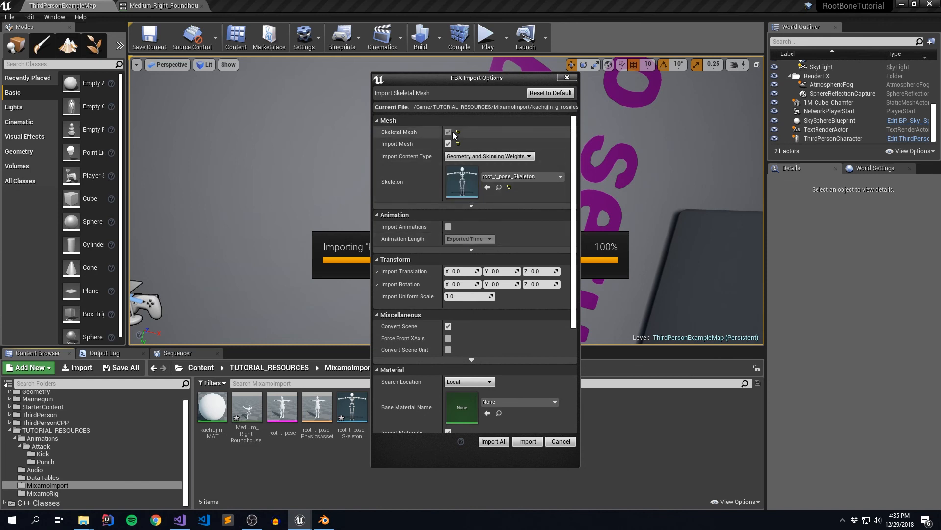
{"action": "left_click", "coordinate": [509, 188]}
{"action": "left_click", "coordinate": [527, 442]}
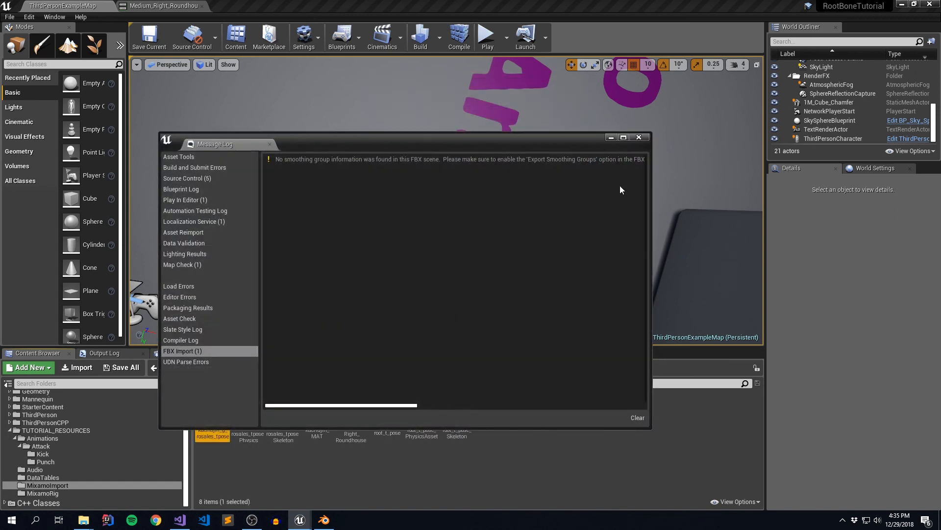
{"action": "left_click", "coordinate": [639, 137]}
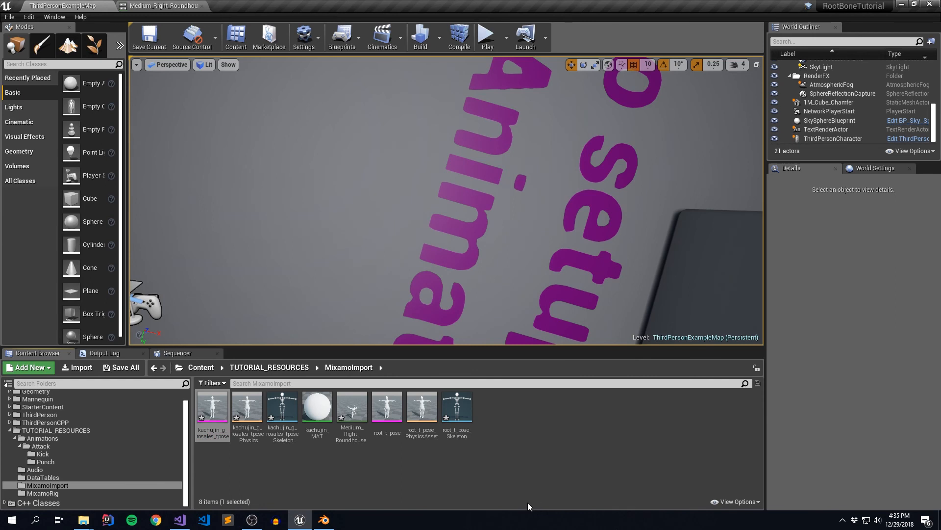
Open the kachujin_g_rosales_tpose skeleton, set its retarget rig to Humanoid, and load the Mixamo Rig bone mapping
{"action": "double_click", "coordinate": [290, 410]}
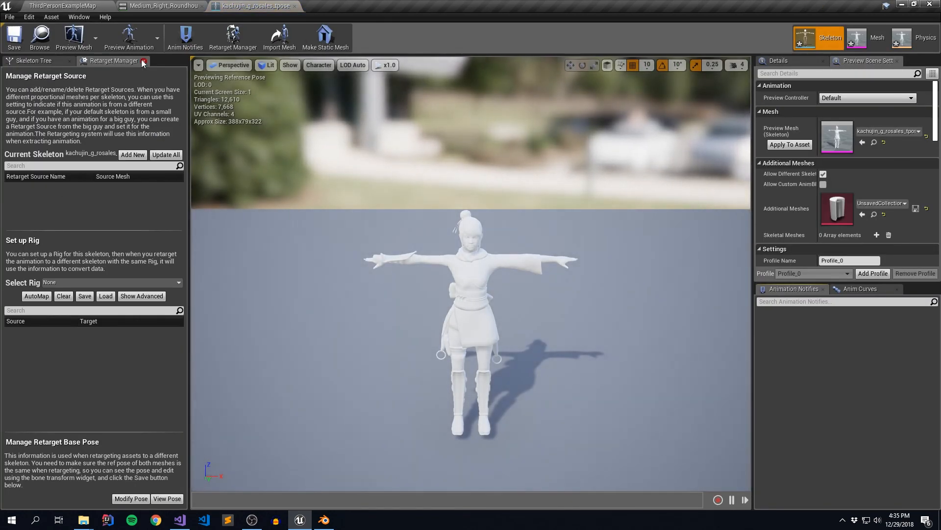
{"action": "left_click", "coordinate": [43, 61]}
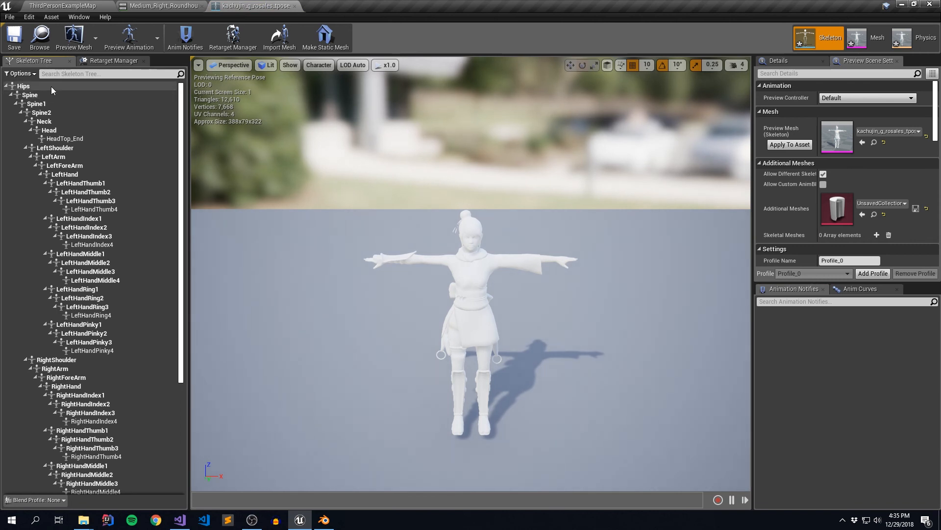
{"action": "left_click", "coordinate": [116, 62]}
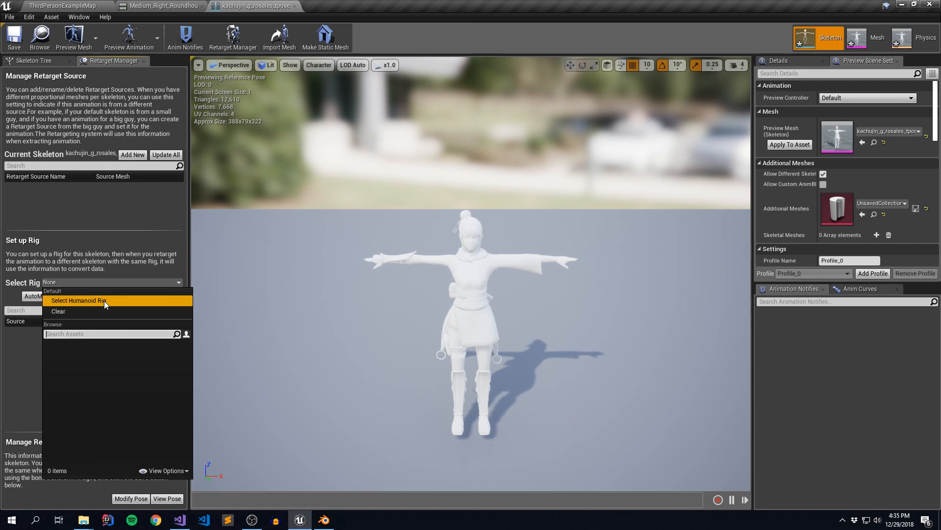
{"action": "left_click", "coordinate": [105, 300]}
{"action": "left_click", "coordinate": [106, 297]}
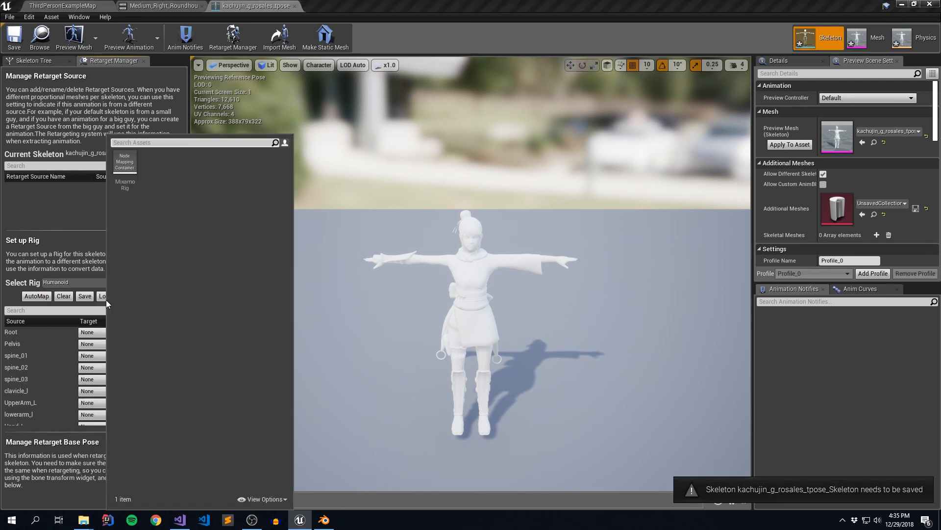
{"action": "left_click", "coordinate": [125, 166]}
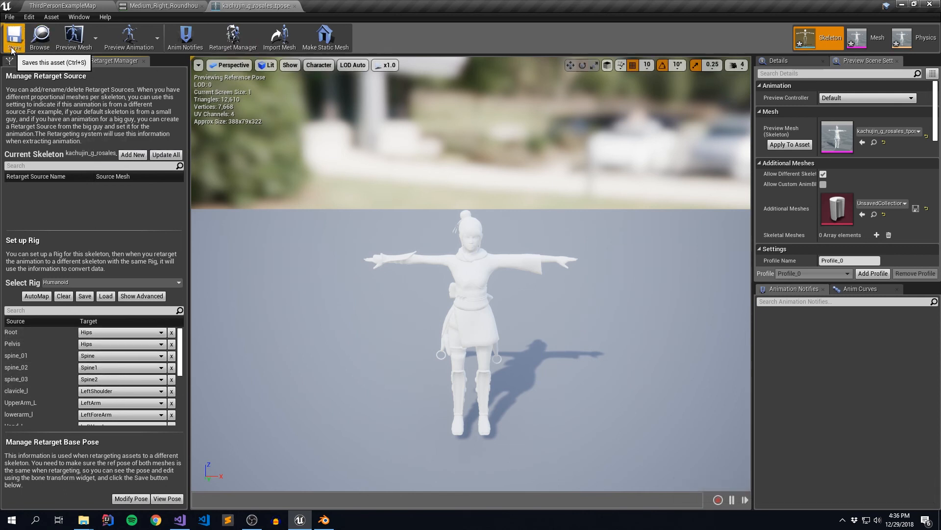
Apply the preview mesh to the skeleton asset, save it, and close the open skeleton and animation editors
{"action": "left_click", "coordinate": [790, 145]}
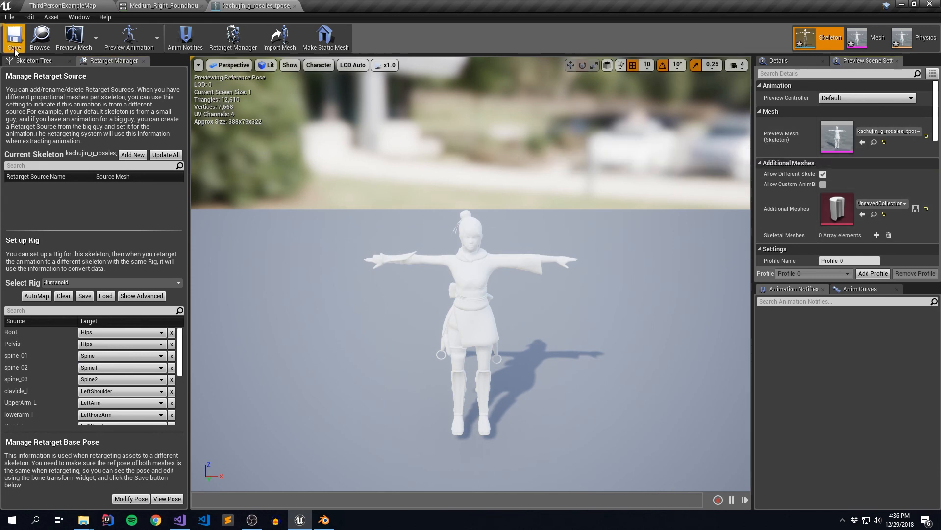
{"action": "left_click", "coordinate": [295, 6]}
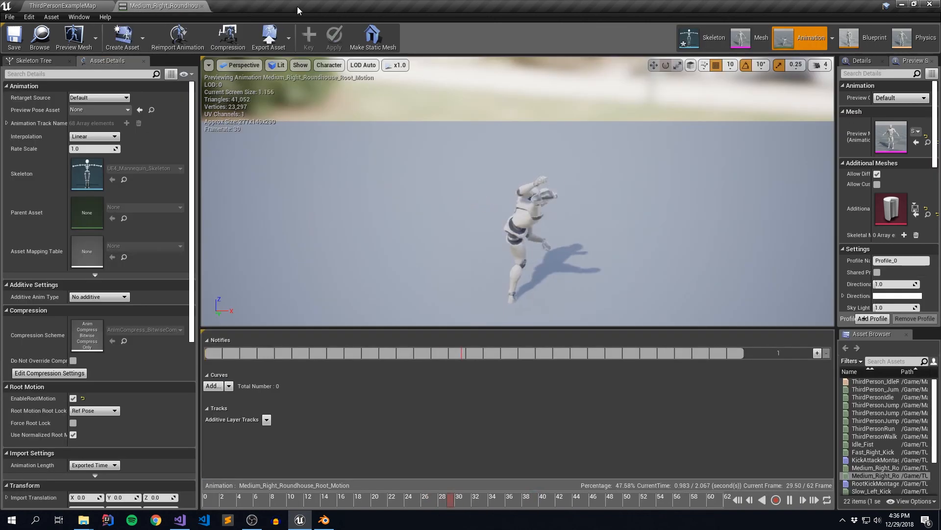
{"action": "left_click", "coordinate": [202, 7]}
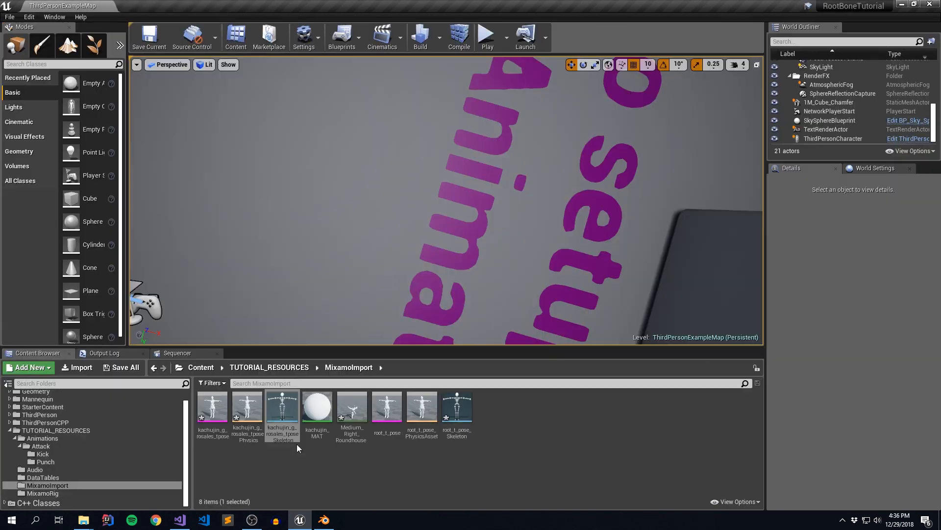
Import Medium_Right_Roundhouse_InPlace.fbx into MixamoImport using kachujin_g_rosales_tpose_Skeleton, and close the message log
{"action": "left_click", "coordinate": [83, 518]}
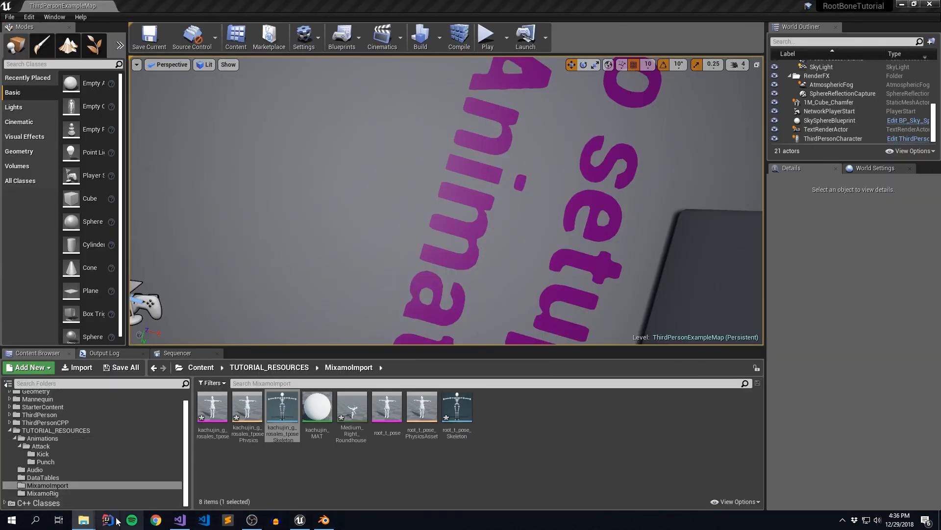
{"action": "left_click", "coordinate": [82, 515]}
{"action": "left_click", "coordinate": [53, 485]}
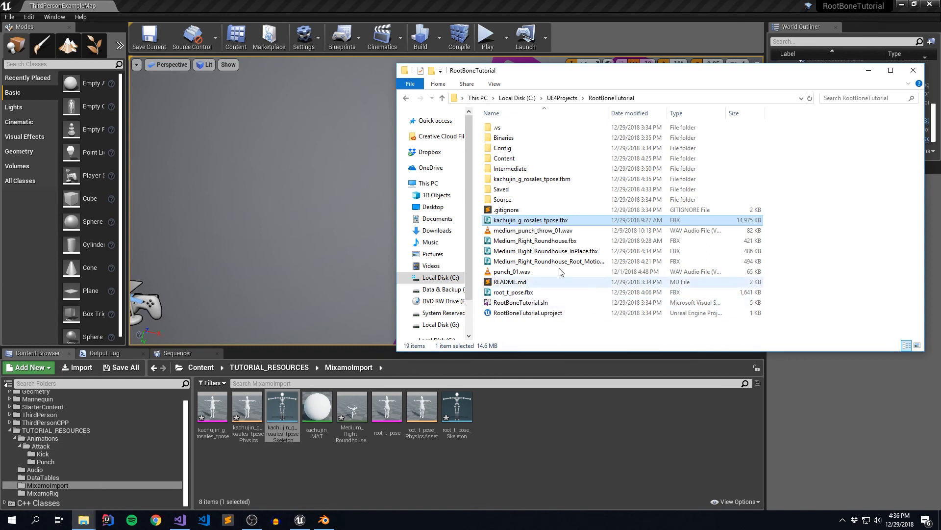
{"action": "left_click", "coordinate": [571, 251]}
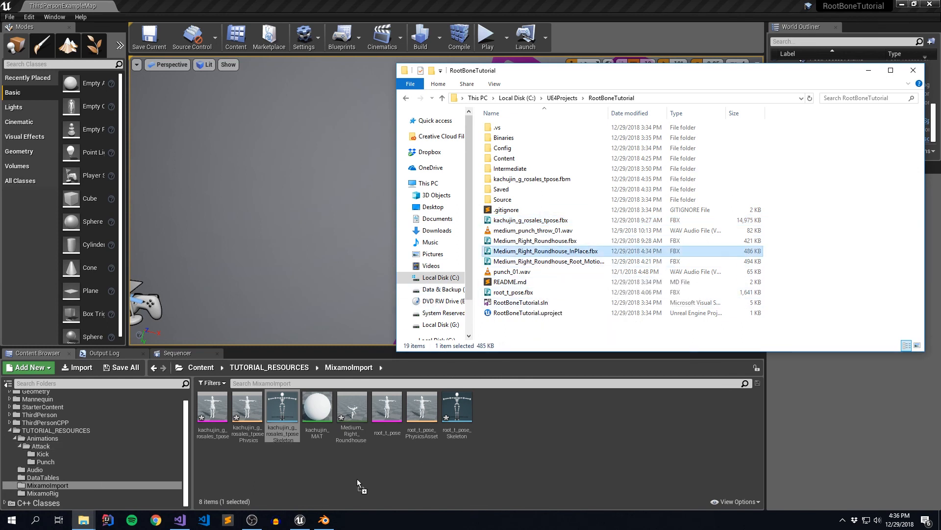
{"action": "left_click_drag", "start_coordinate": [357, 479], "coordinate": [357, 479]}
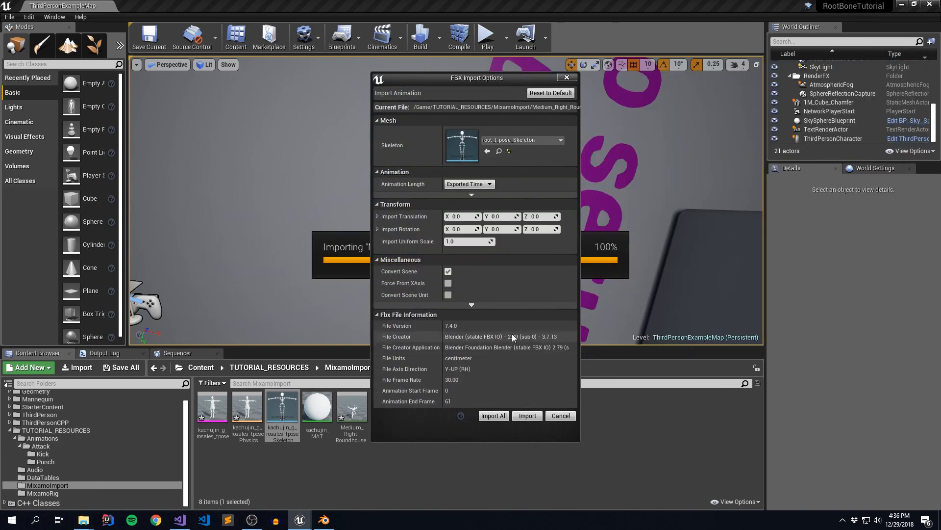
{"action": "left_click", "coordinate": [542, 139]}
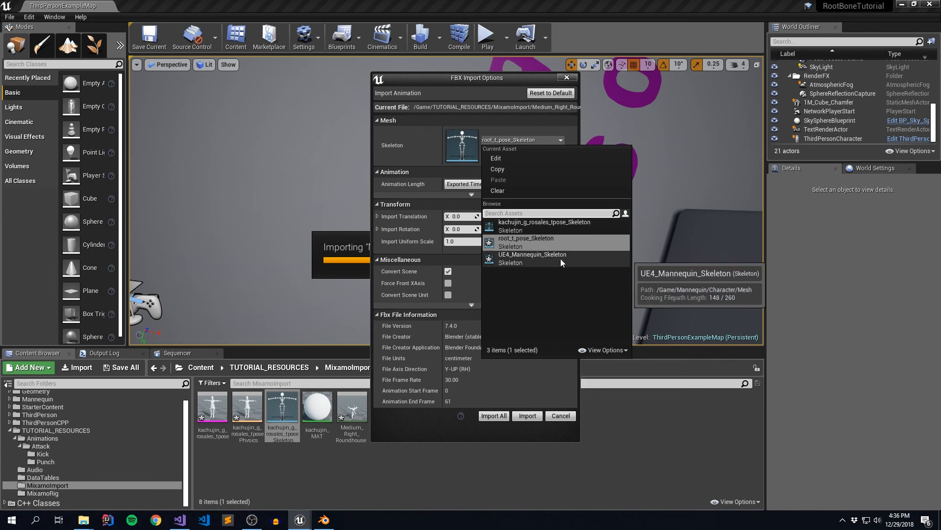
{"action": "left_click", "coordinate": [544, 223]}
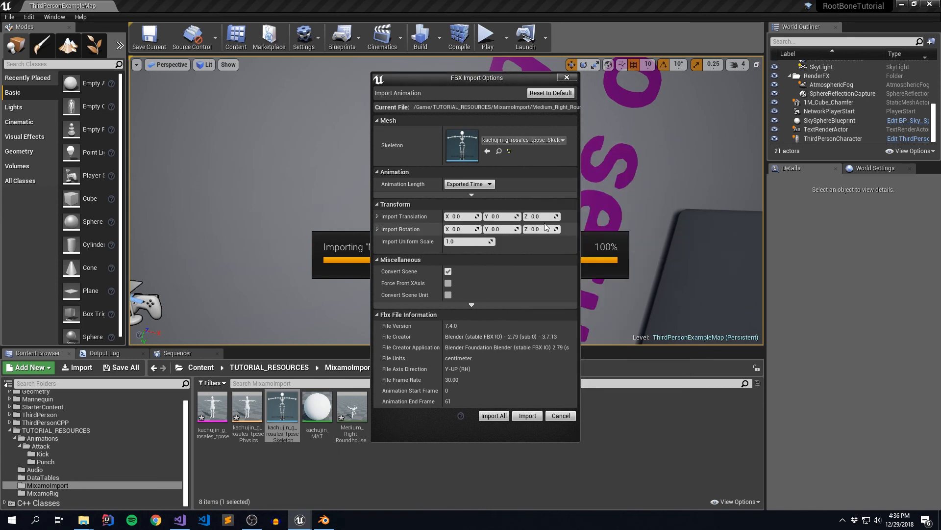
{"action": "left_click", "coordinate": [534, 416]}
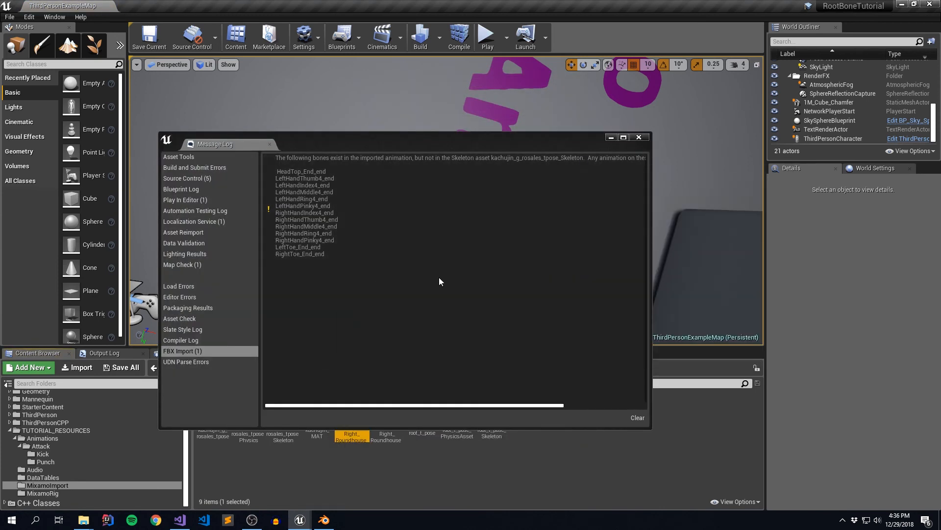
{"action": "left_click", "coordinate": [643, 138]}
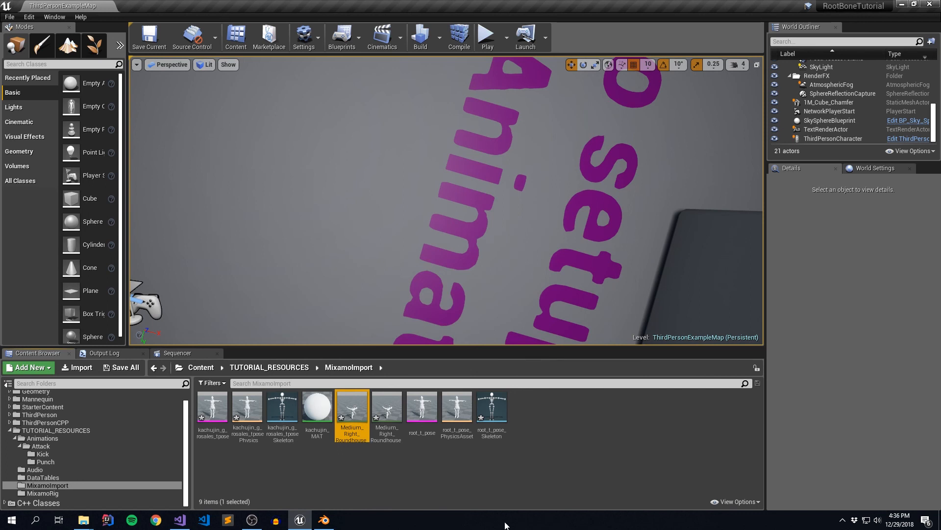
Open the imported Medium_Right_Roundhouse_InPlace animation to check its playback and root motion setting, and close it
{"action": "double_click", "coordinate": [352, 435]}
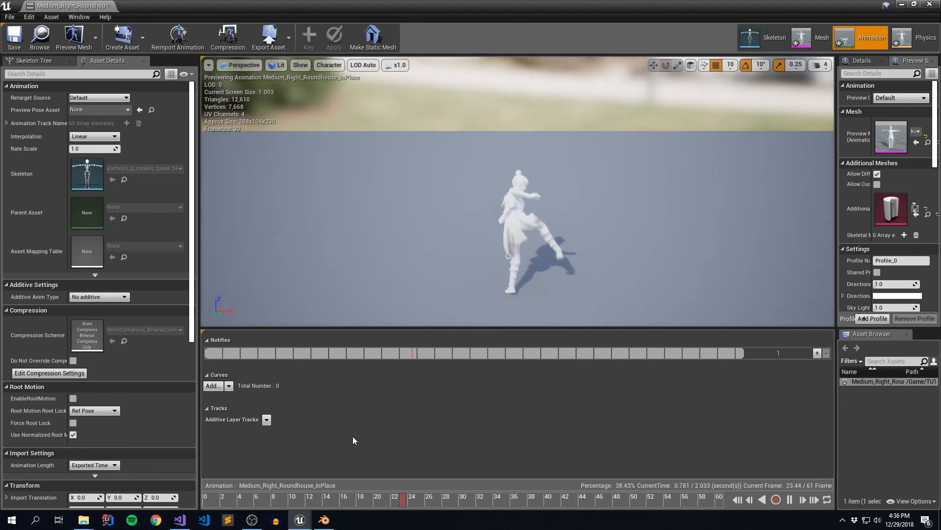
{"action": "left_click", "coordinate": [74, 398]}
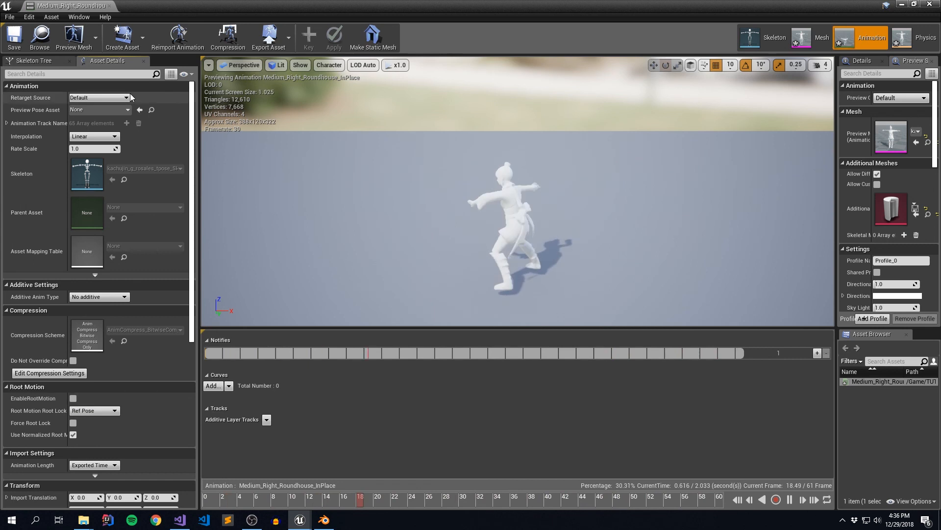
{"action": "left_click", "coordinate": [110, 6]}
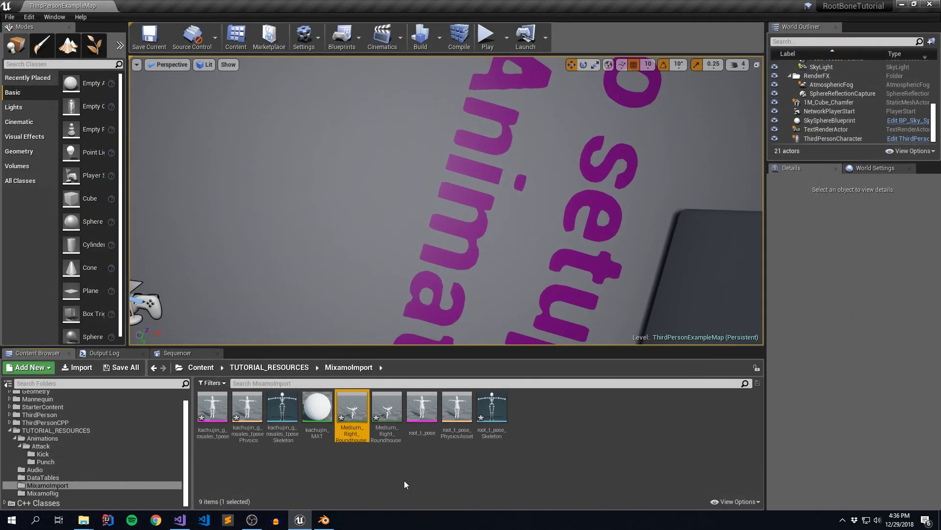
Duplicate Medium_Right_Roundhouse_InPlace and retarget the copy to UE4_Mannequin_Skeleton
{"action": "right_click", "coordinate": [352, 431]}
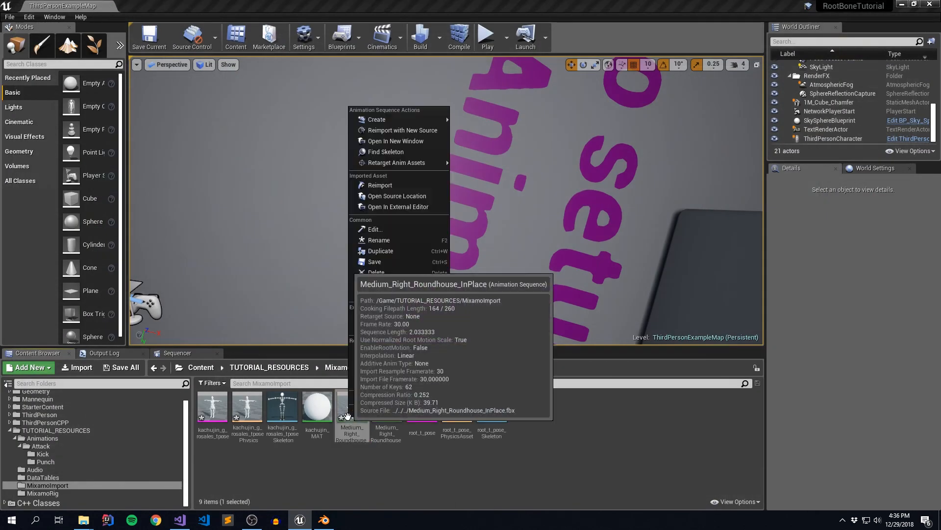
{"action": "mouse_move", "coordinate": [417, 162]}
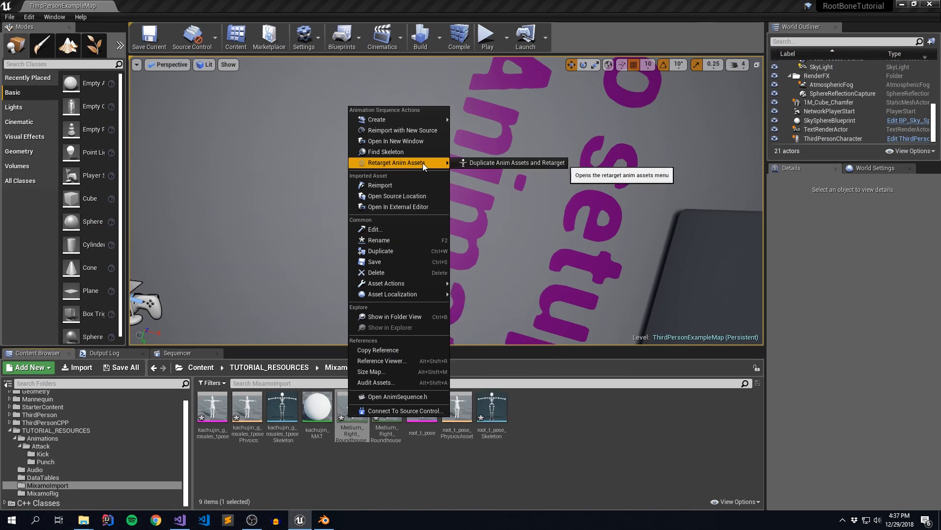
{"action": "left_click", "coordinate": [473, 160]}
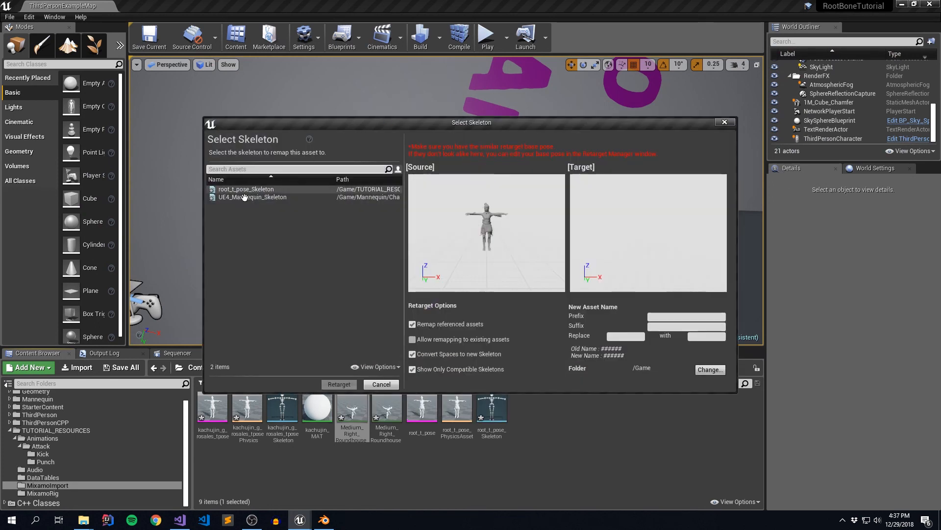
{"action": "left_click_drag", "start_coordinate": [409, 128], "coordinate": [350, 111]}
{"action": "left_click", "coordinate": [191, 179]}
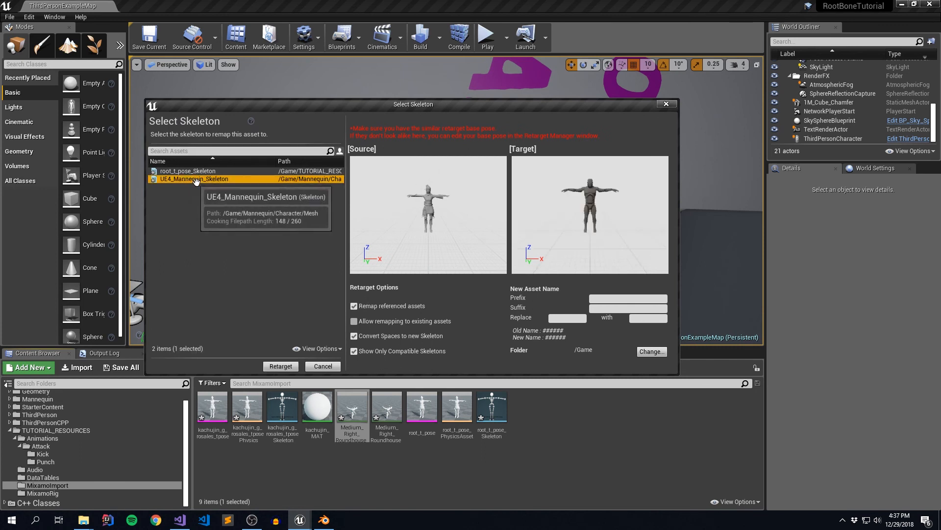
{"action": "left_click", "coordinate": [278, 367]}
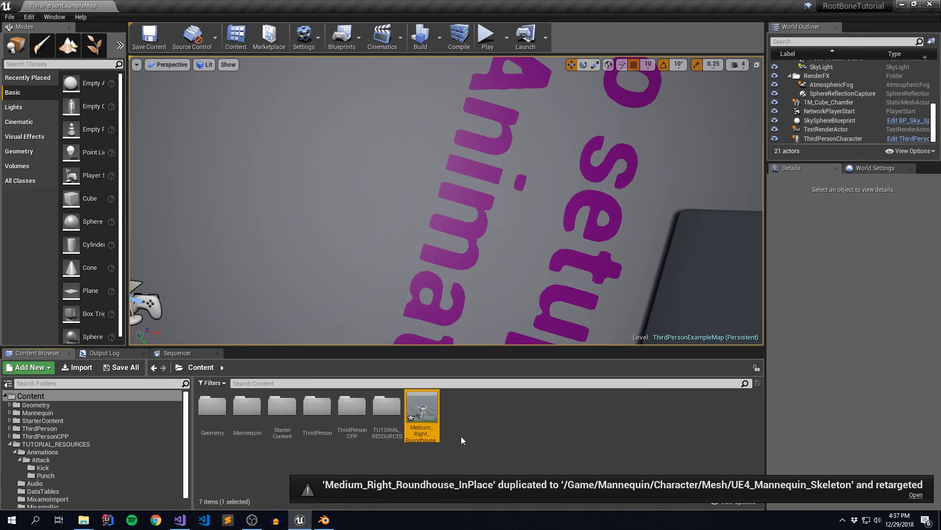
Move the retargeted Medium_Right_Roundhouse_InPlace animation from Content into the Animations/Attack/Kick folder, and open that folder
{"action": "left_click_drag", "start_coordinate": [422, 412], "coordinate": [56, 471]}
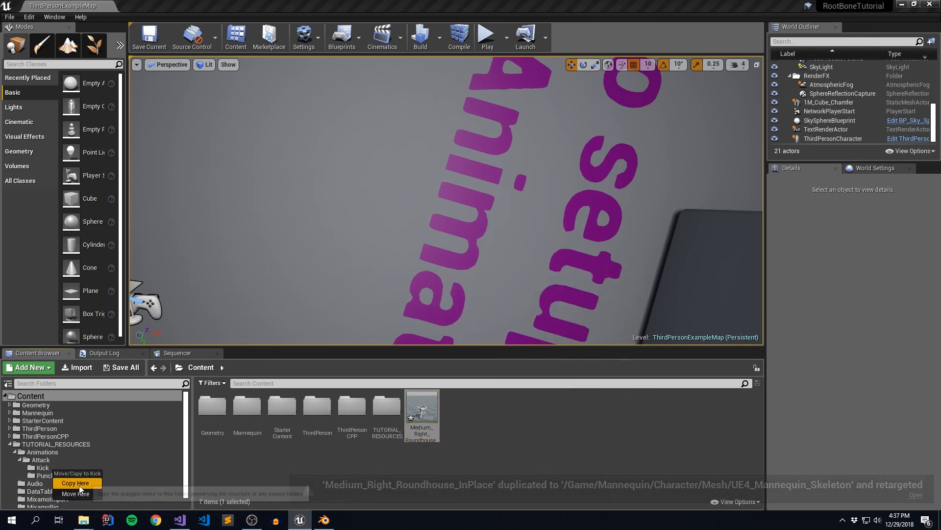
{"action": "left_click", "coordinate": [84, 496]}
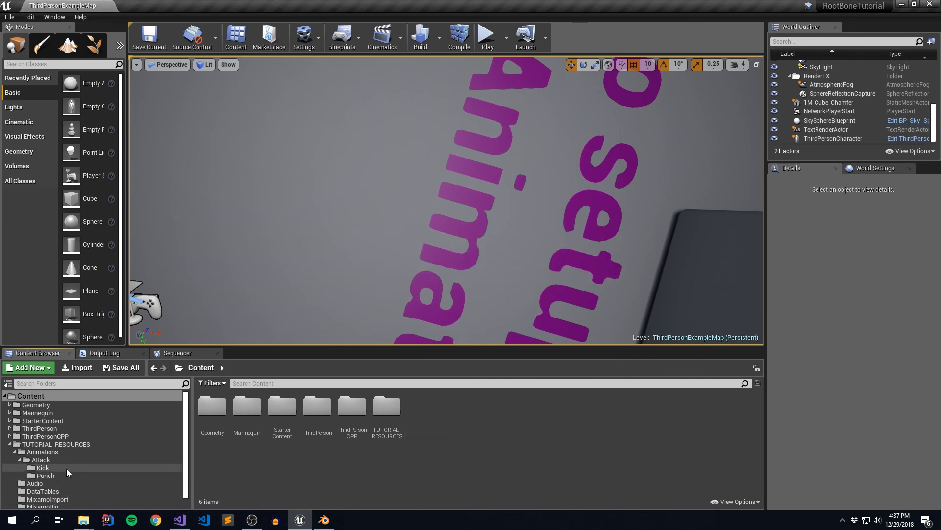
{"action": "left_click", "coordinate": [43, 468]}
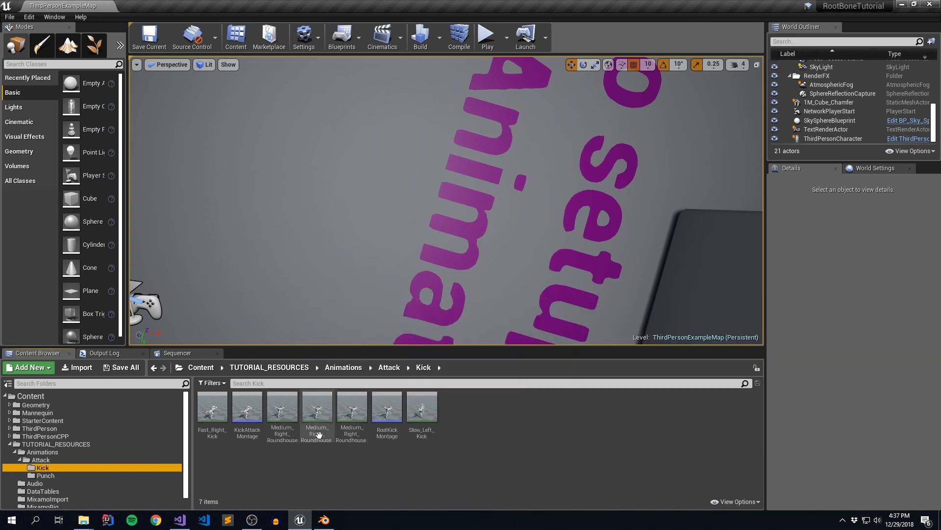
{"action": "left_click", "coordinate": [394, 472]}
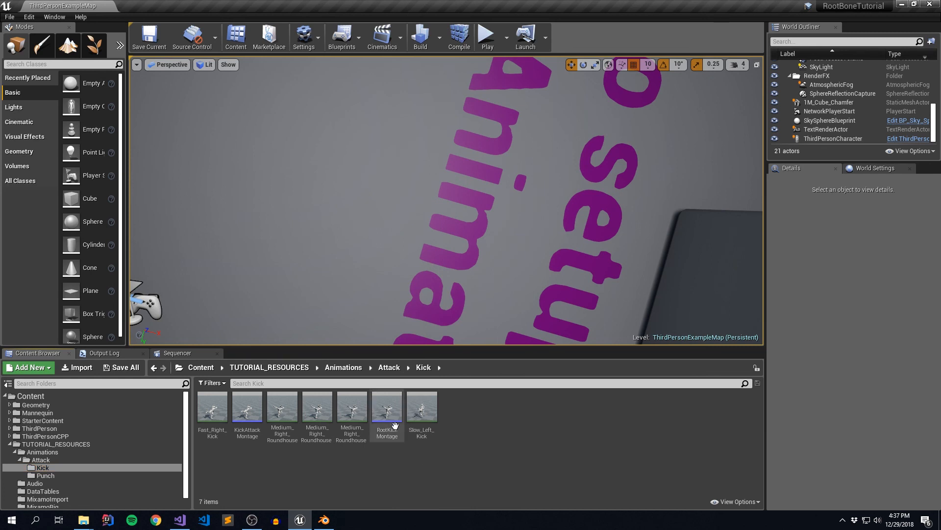
Duplicate RootKickMontage in the Kick folder and name the copy InPlaceKickMontage
{"action": "right_click", "coordinate": [393, 436]}
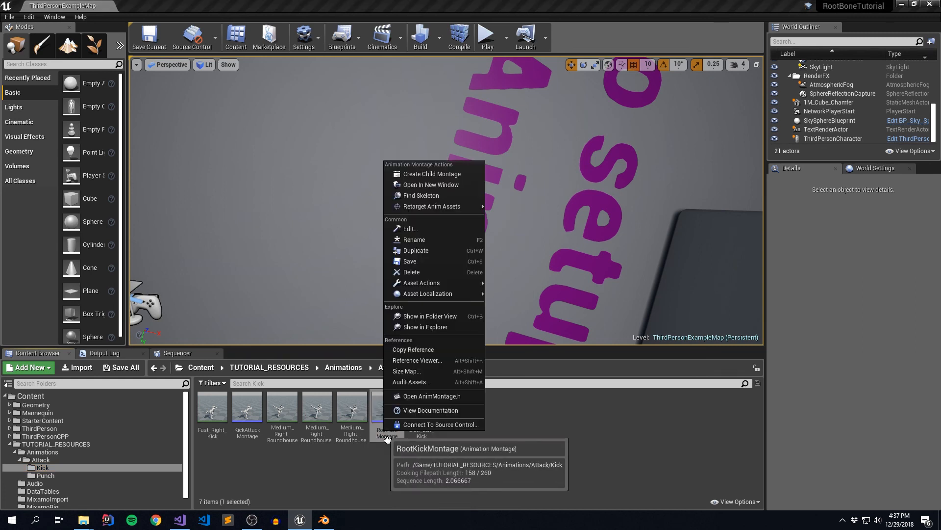
{"action": "left_click", "coordinate": [434, 250]}
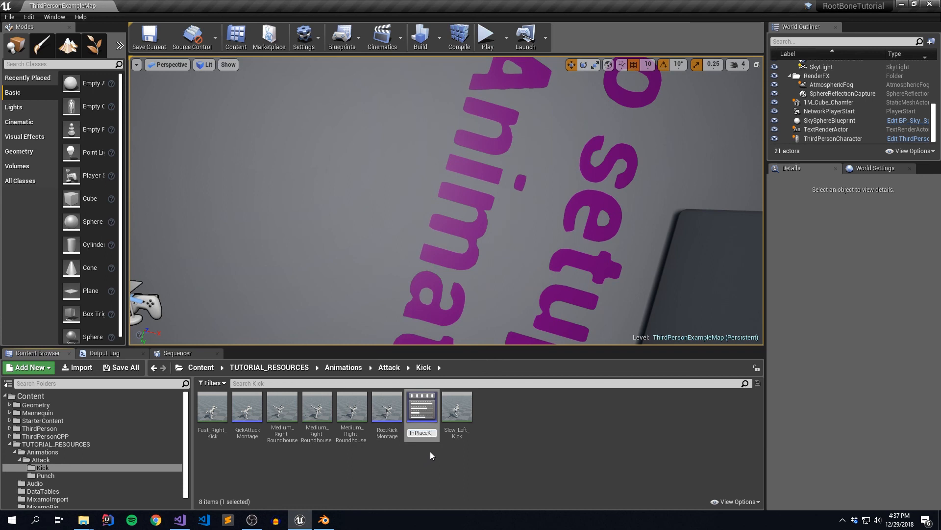
{"action": "type", "text": "InPlaceKickMontage"}
{"action": "key", "text": "Return"}
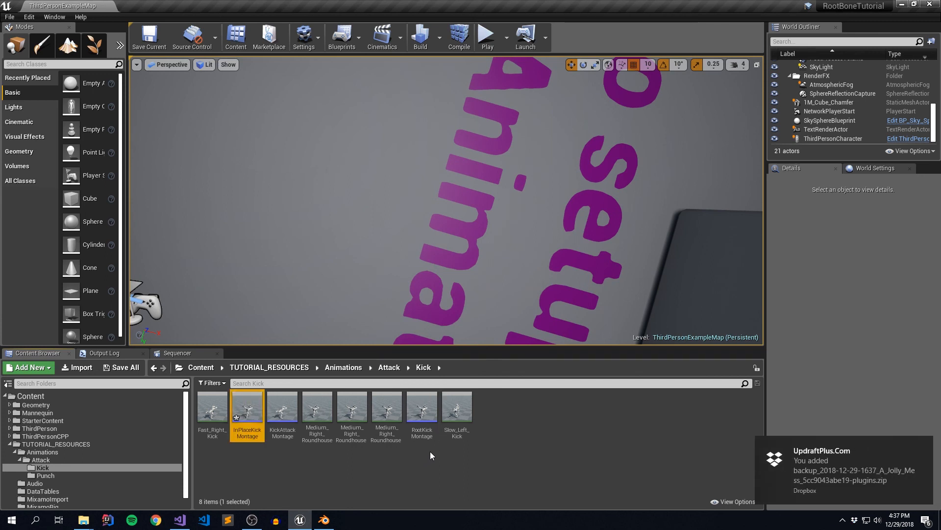
Dismiss the Dropbox notification and quit Dropbox to stop further pop-ups
{"action": "left_click", "coordinate": [924, 446]}
{"action": "left_click", "coordinate": [289, 457]}
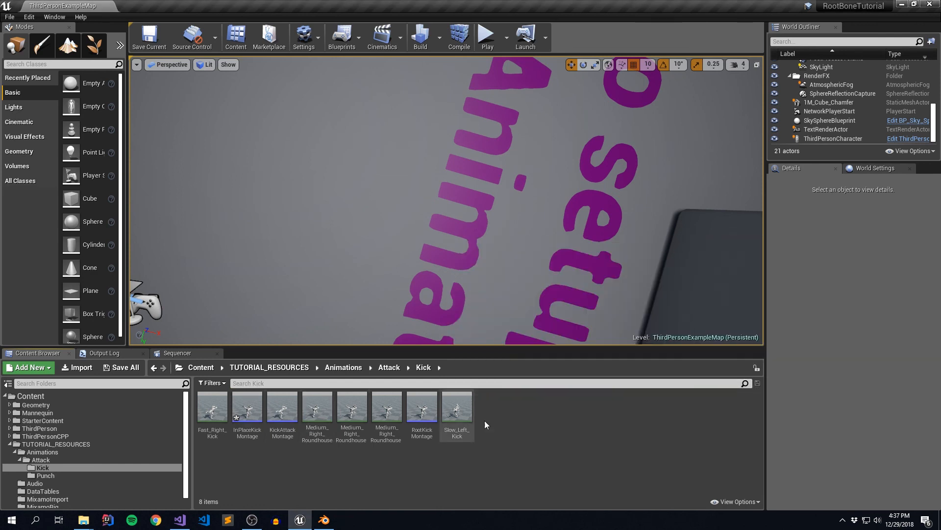
{"action": "left_click", "coordinate": [855, 521]}
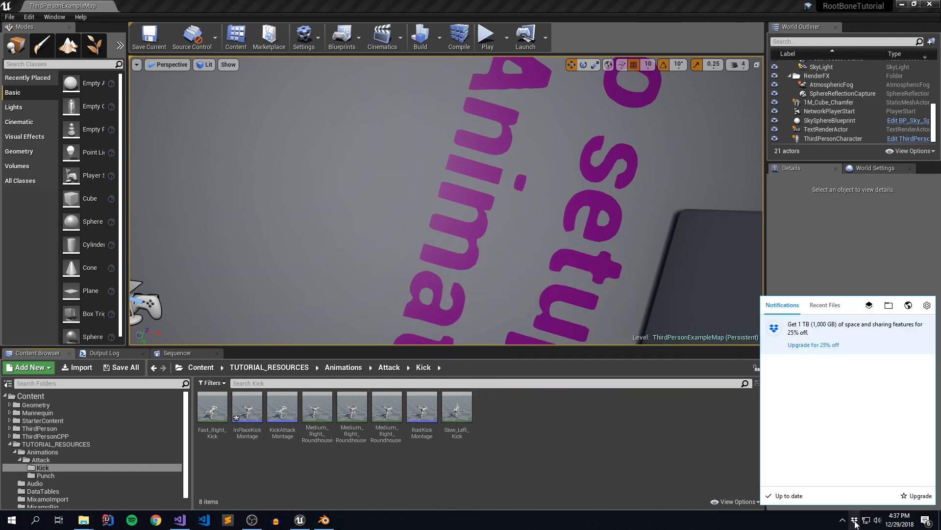
{"action": "left_click", "coordinate": [925, 304]}
{"action": "left_click", "coordinate": [812, 403]}
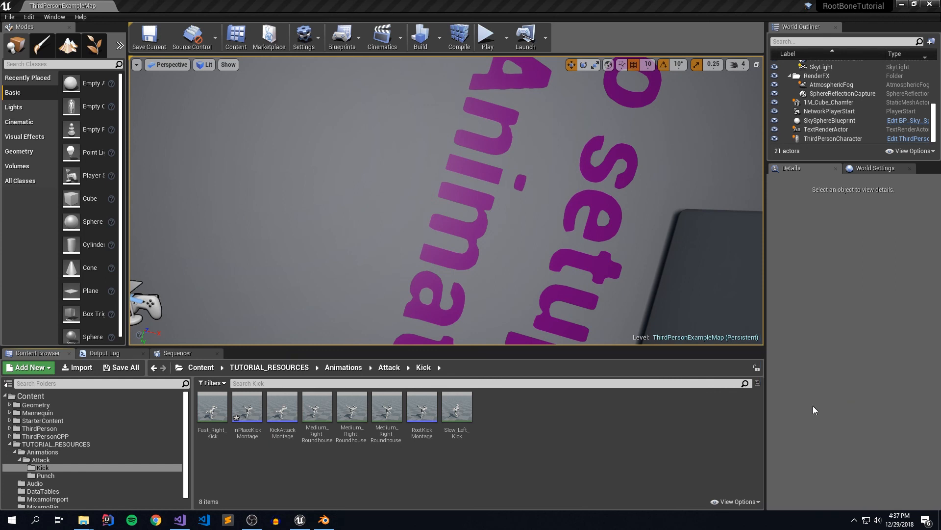
{"action": "left_click", "coordinate": [374, 447]}
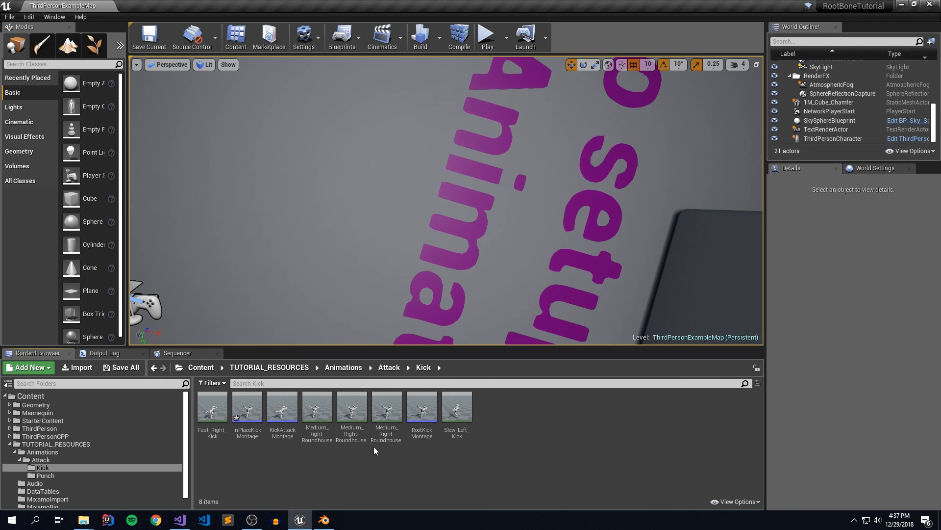
Remove the Medium_Right_Roundhouse_Root_Motion segment from InPlaceKickMontage and widen the Asset Browser to show full animation names
{"action": "double_click", "coordinate": [247, 407]}
{"action": "left_click", "coordinate": [308, 372]}
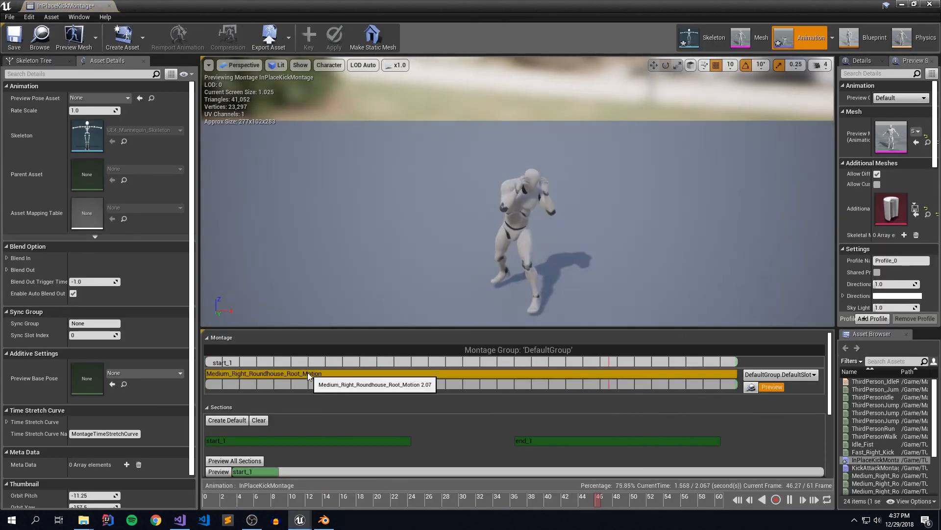
{"action": "key", "text": "Delete"}
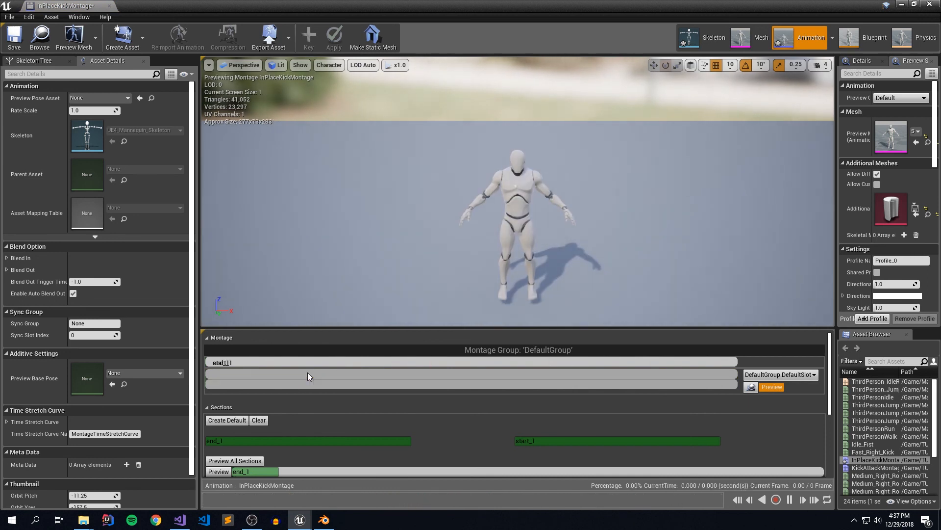
{"action": "scroll", "coordinate": [909, 422], "scroll_direction": "down", "scroll_amount": 3}
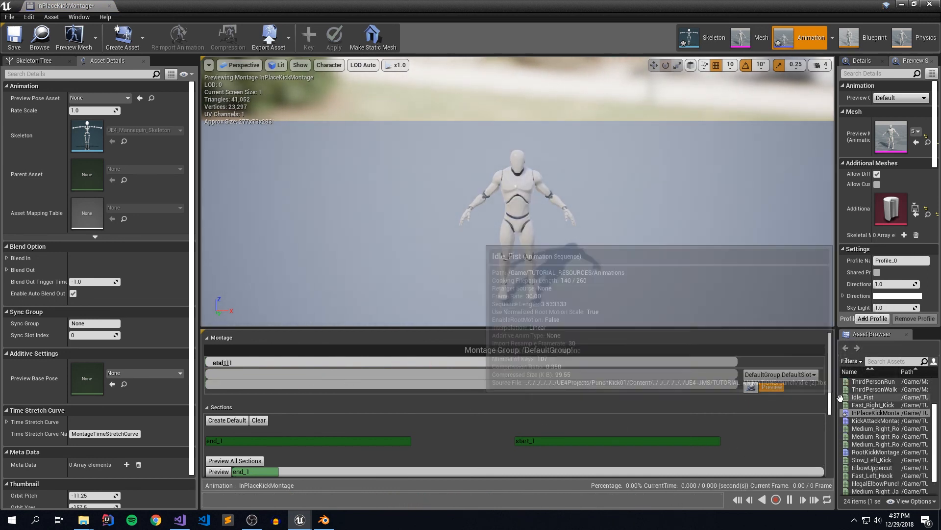
{"action": "left_click_drag", "start_coordinate": [836, 399], "coordinate": [729, 400]}
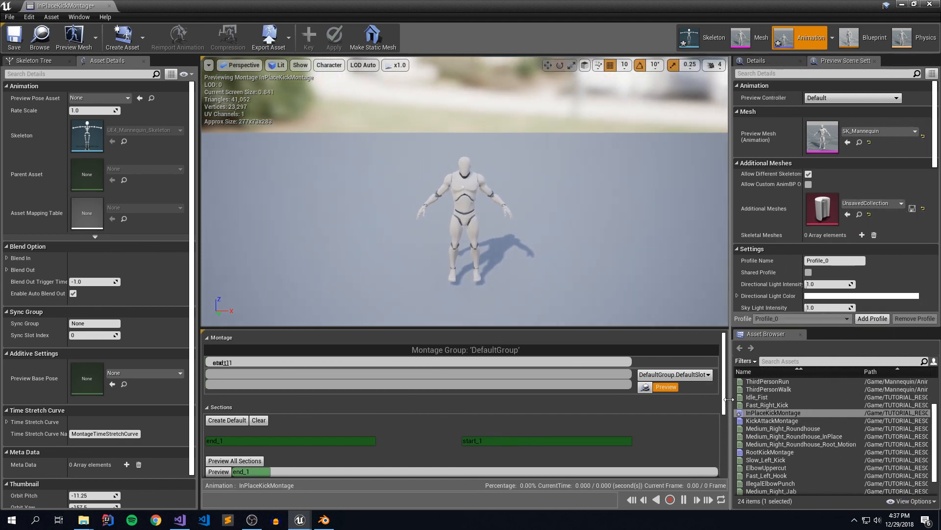
{"action": "left_click_drag", "start_coordinate": [784, 436], "coordinate": [324, 383]}
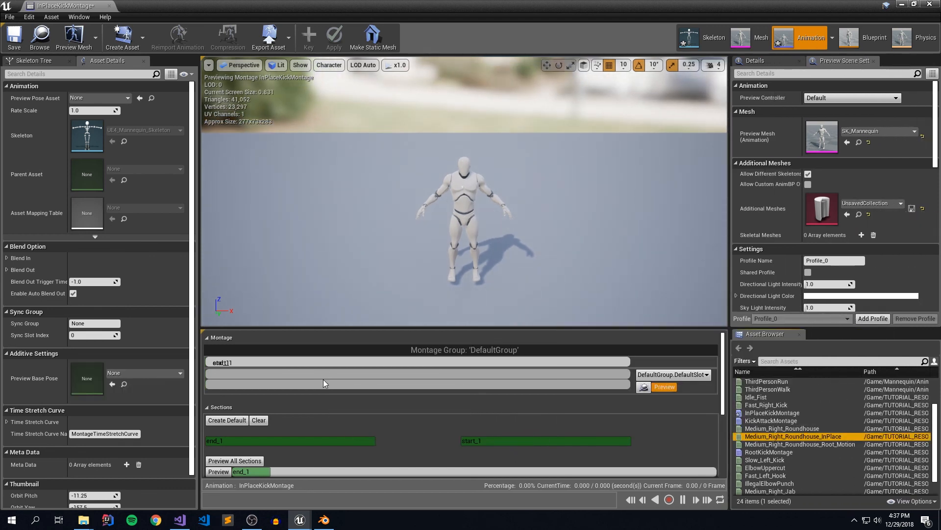
{"action": "left_click_drag", "start_coordinate": [784, 436], "coordinate": [88, 378]}
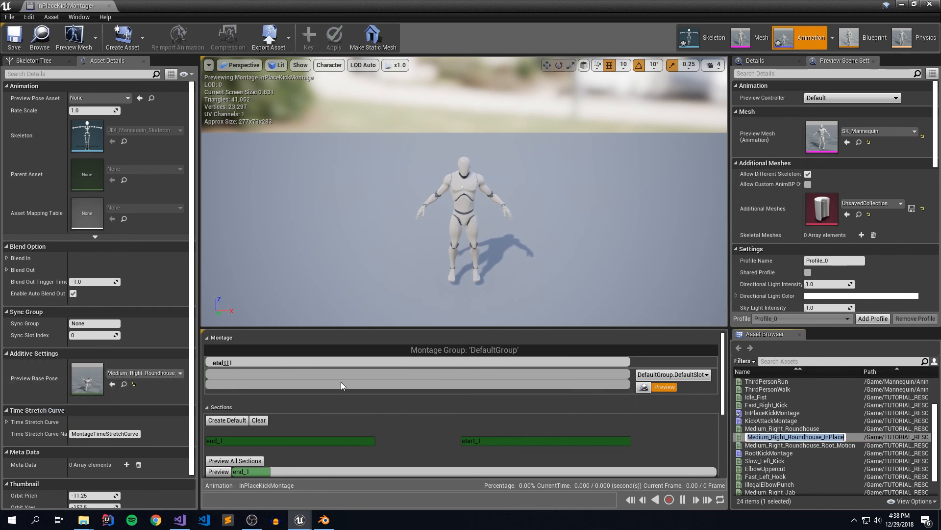
{"action": "key", "text": "Escape"}
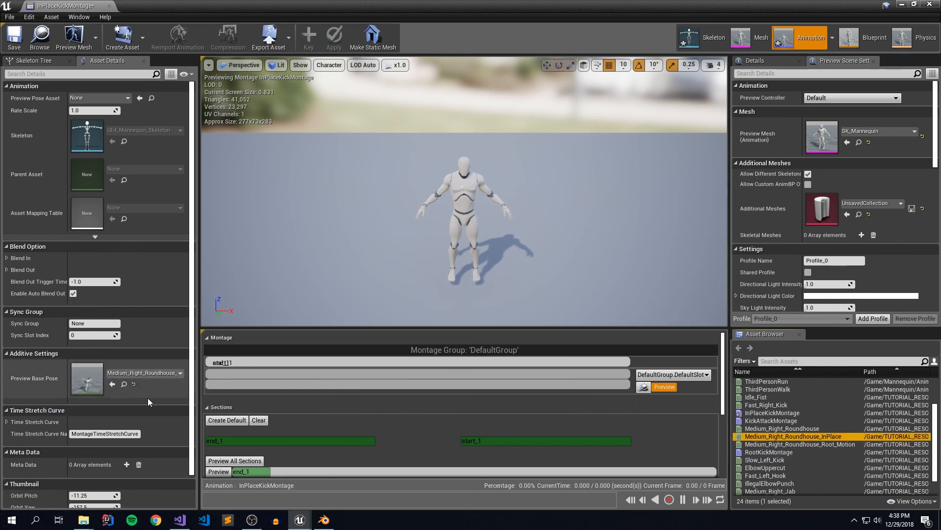
{"action": "left_click", "coordinate": [135, 384]}
Add Medium_Right_Roundhouse_InPlace to the montage's DefaultSlot track and place the end_1 section marker at the montage's end
{"action": "left_click_drag", "start_coordinate": [785, 436], "coordinate": [371, 371]}
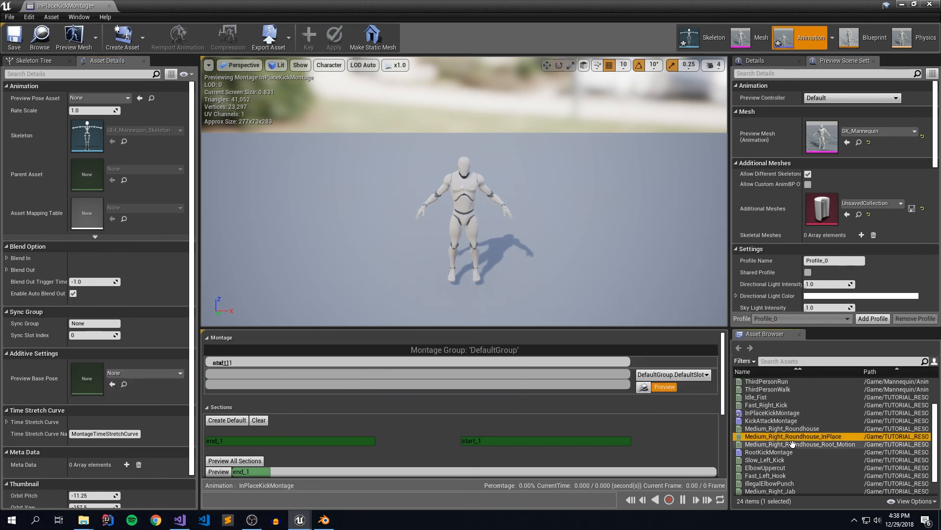
{"action": "left_click_drag", "start_coordinate": [784, 436], "coordinate": [343, 377]}
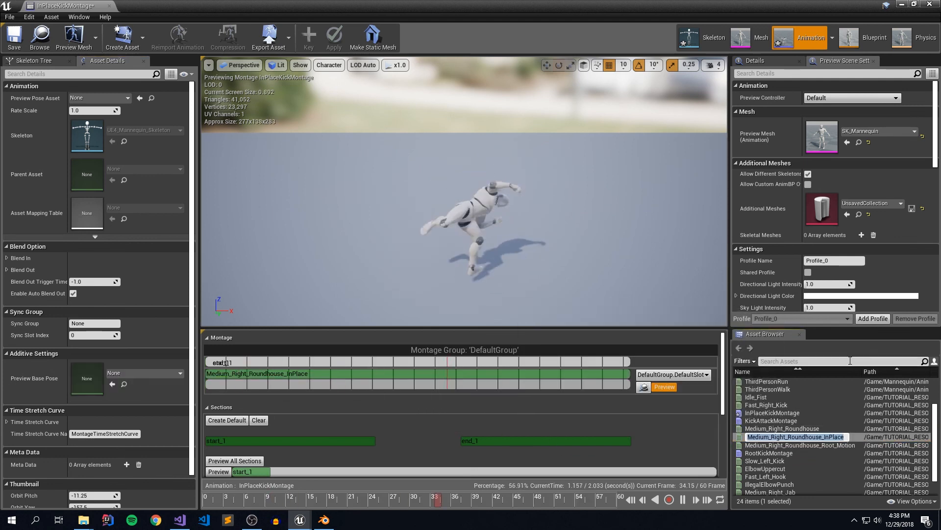
{"action": "left_click_drag", "start_coordinate": [729, 238], "coordinate": [760, 238]}
{"action": "left_click_drag", "start_coordinate": [208, 361], "coordinate": [650, 363]}
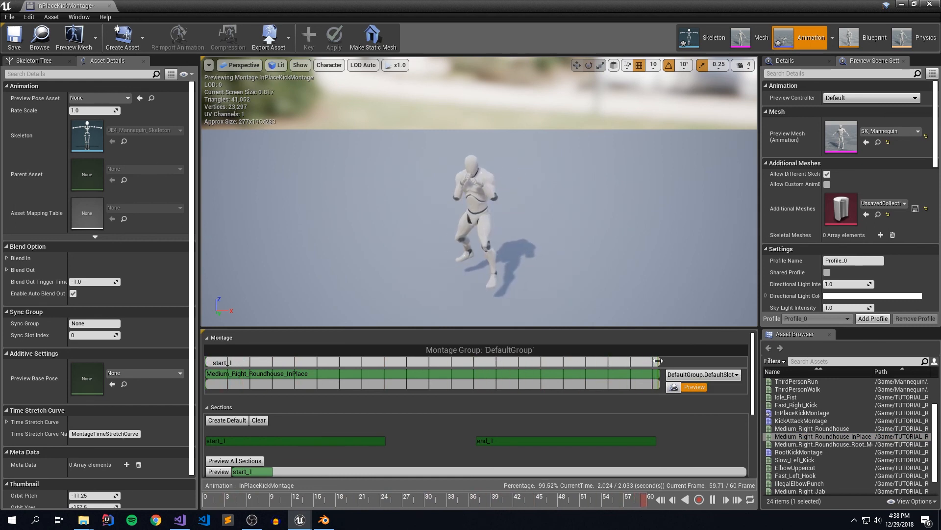
Move PunchThrowAnimNotifyState to about frame 22, and make AttackStartNotifyState span the montage from frame 0
{"action": "left_click_drag", "start_coordinate": [754, 349], "coordinate": [754, 412]}
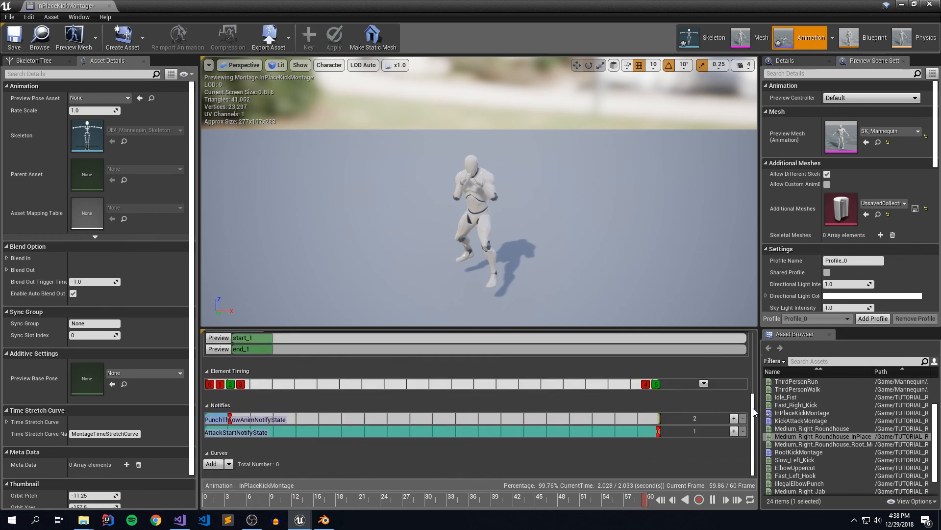
{"action": "left_click_drag", "start_coordinate": [204, 419], "coordinate": [309, 421]}
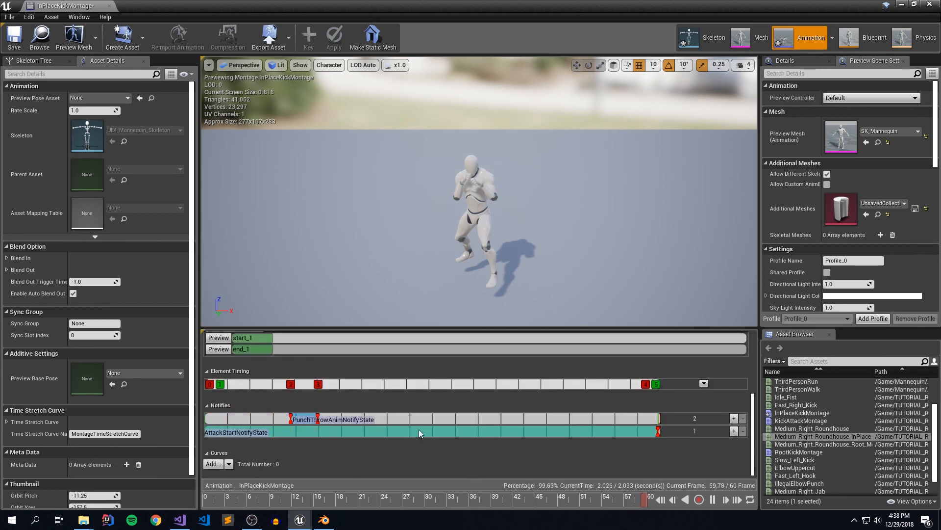
{"action": "left_click_drag", "start_coordinate": [244, 438], "coordinate": [312, 434]}
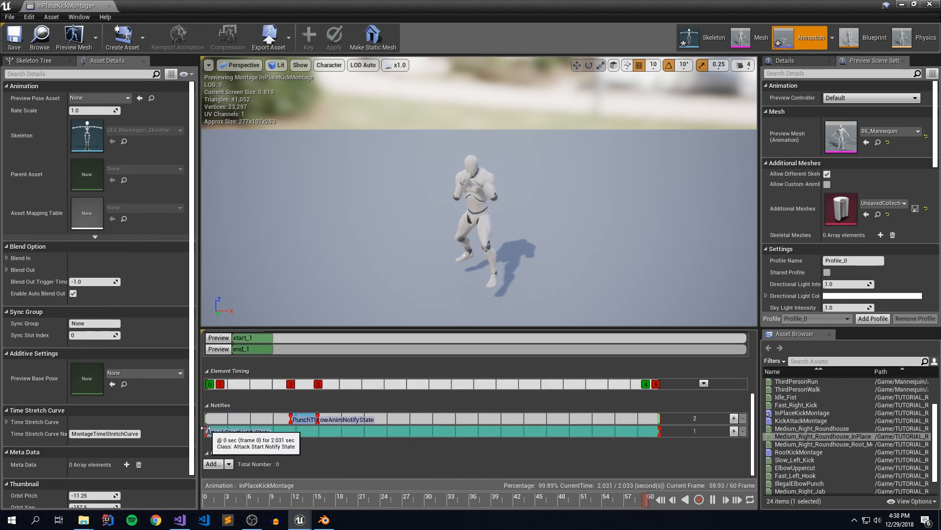
{"action": "left_click_drag", "start_coordinate": [250, 503], "coordinate": [367, 504]}
{"action": "left_click_drag", "start_coordinate": [303, 418], "coordinate": [365, 418]}
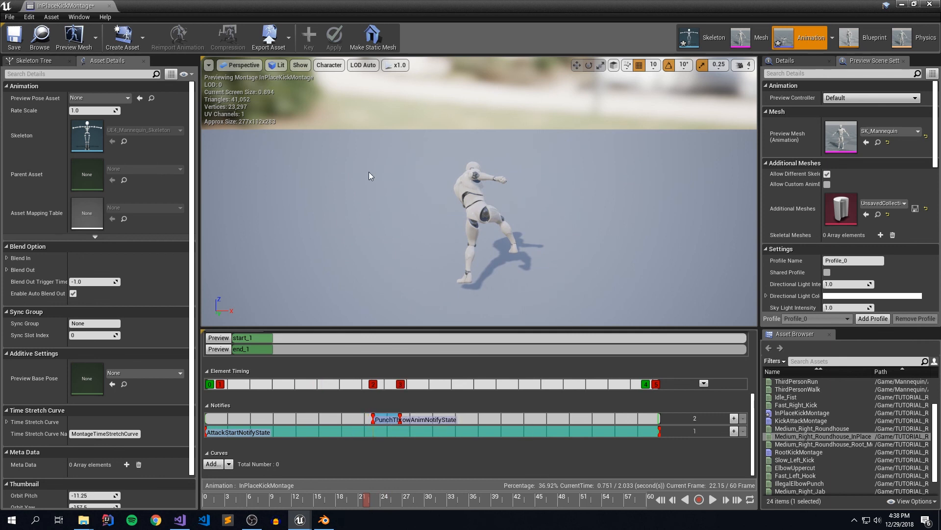
Scrub back through the kick in the preview, save InPlaceKickMontage and close it
{"action": "left_click_drag", "start_coordinate": [366, 505], "coordinate": [272, 499]}
{"action": "left_click", "coordinate": [12, 42]}
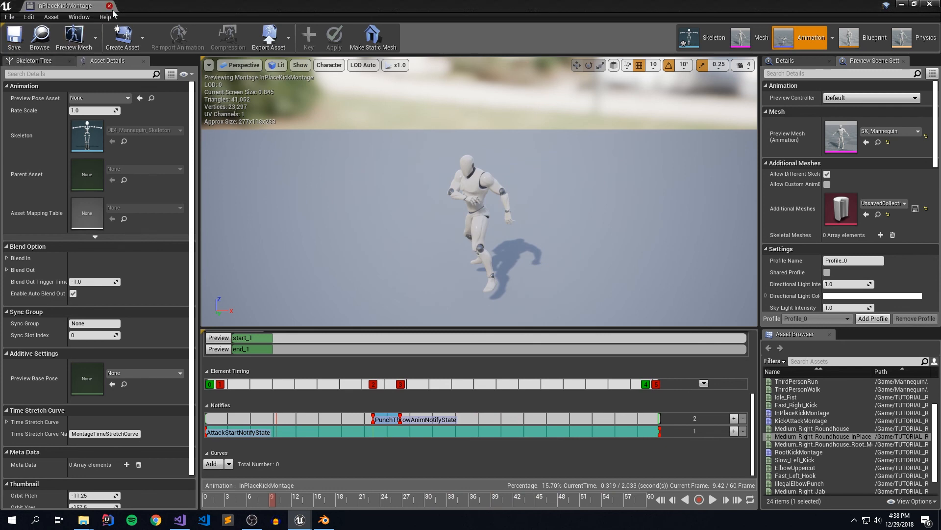
{"action": "left_click", "coordinate": [109, 6]}
Set the Kick row's montage in the PlayerAttackMontageDataTable data table to InPlaceKickMontage
{"action": "left_click", "coordinate": [43, 491]}
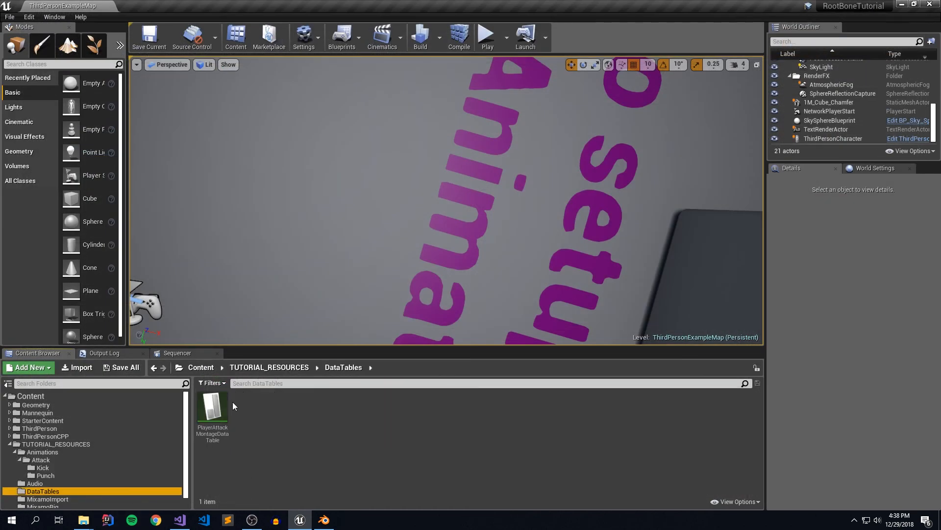
{"action": "double_click", "coordinate": [228, 402]}
{"action": "left_click", "coordinate": [184, 100]}
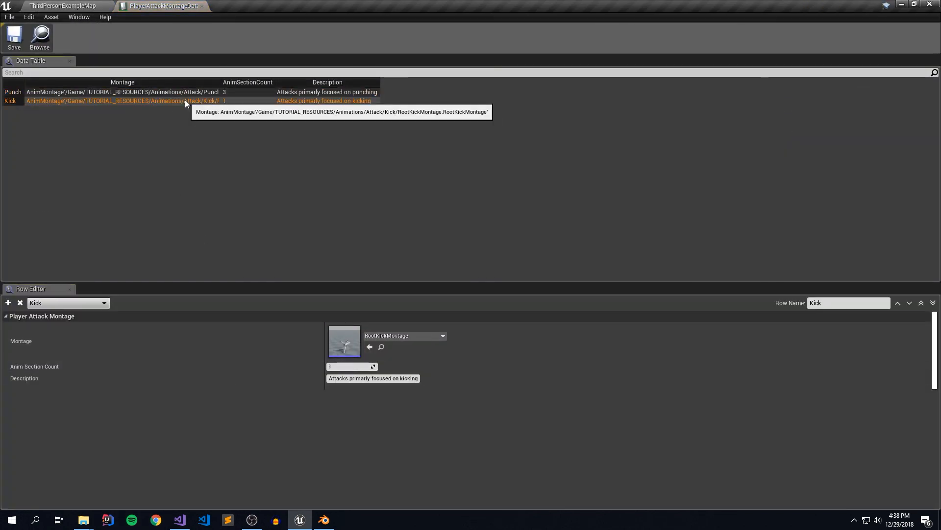
{"action": "left_click", "coordinate": [415, 336]}
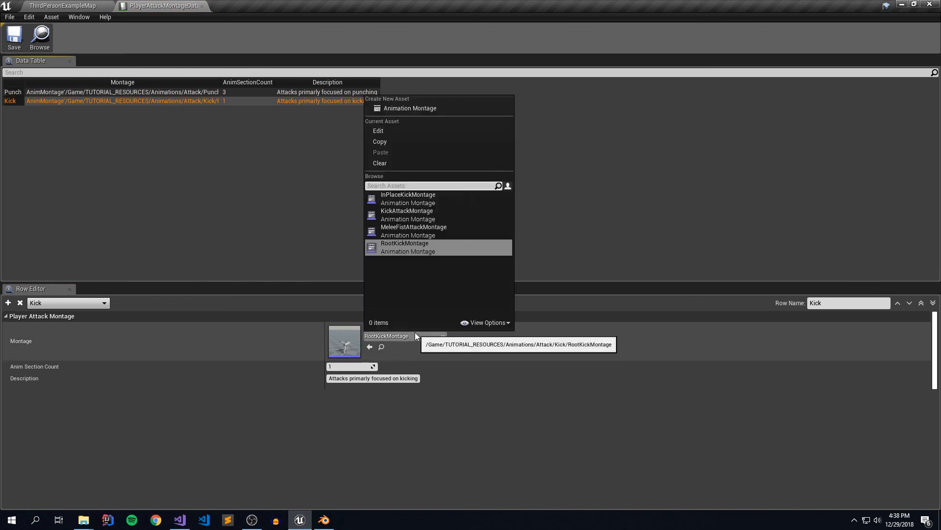
{"action": "left_click", "coordinate": [427, 196]}
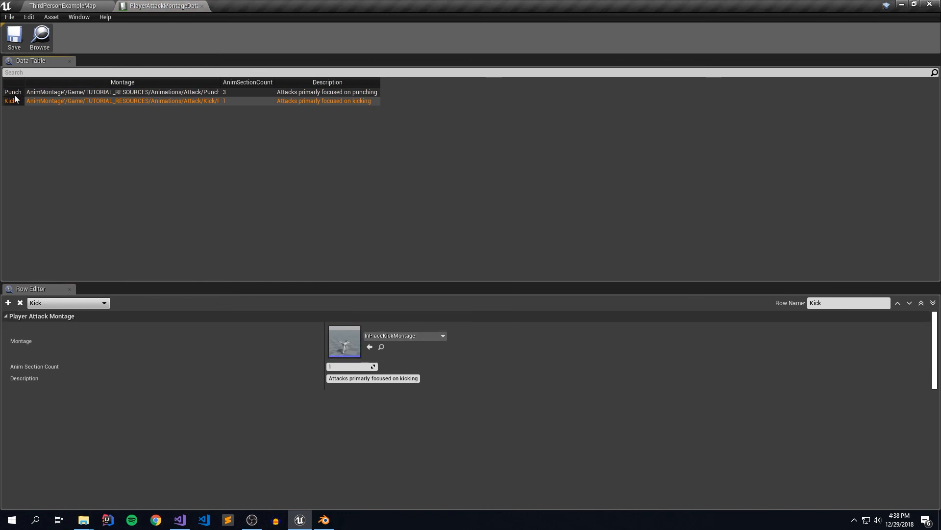
Play ThirdPersonExampleMap in the editor and trigger the kick attack several times to test the in-place animation
{"action": "left_click", "coordinate": [62, 5]}
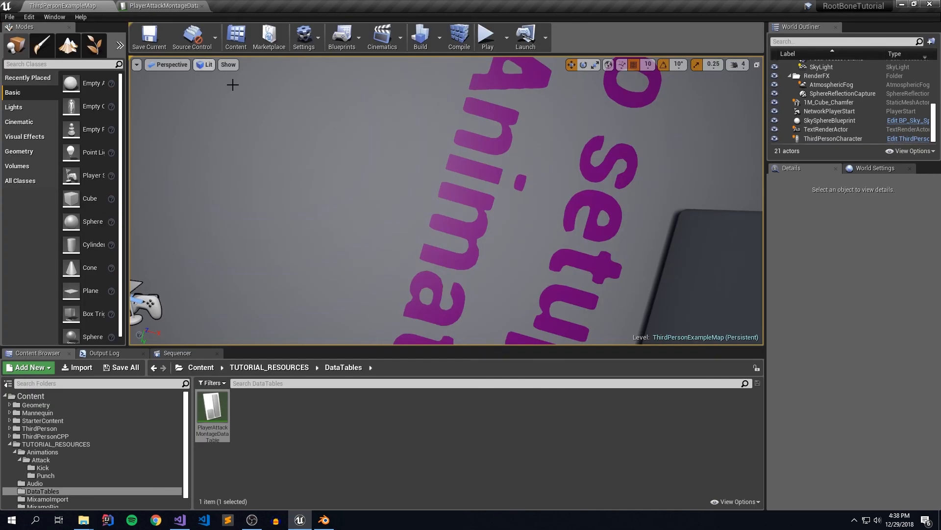
{"action": "left_click", "coordinate": [496, 49]}
{"action": "left_click", "coordinate": [496, 49]}
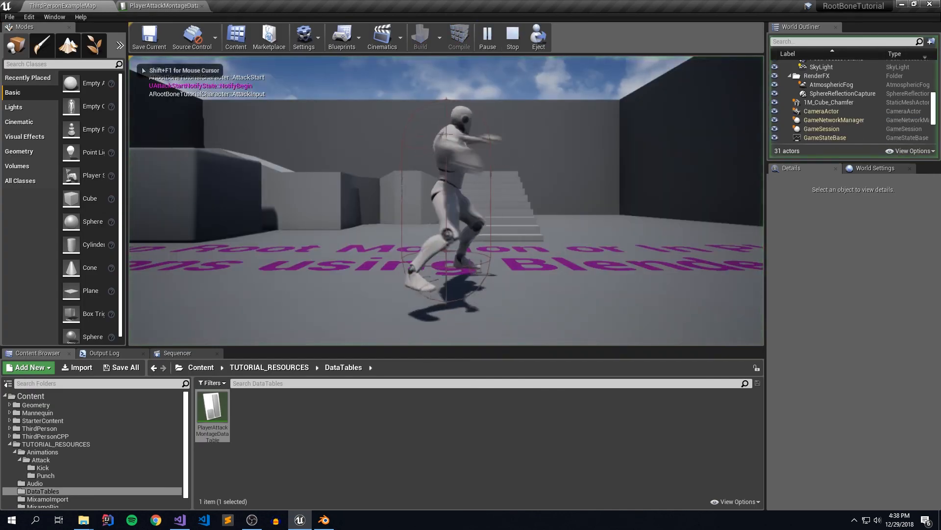
{"action": "left_click", "coordinate": [446, 201]}
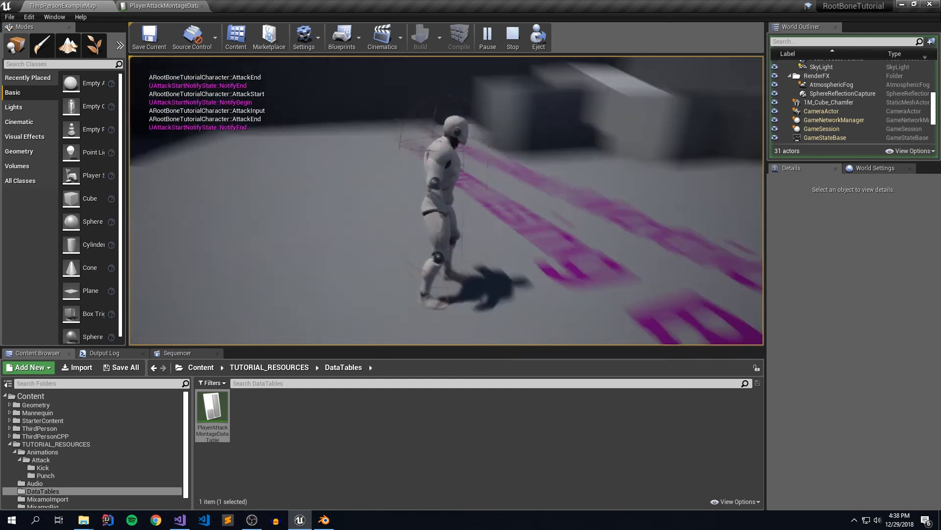
{"action": "left_click", "coordinate": [446, 200]}
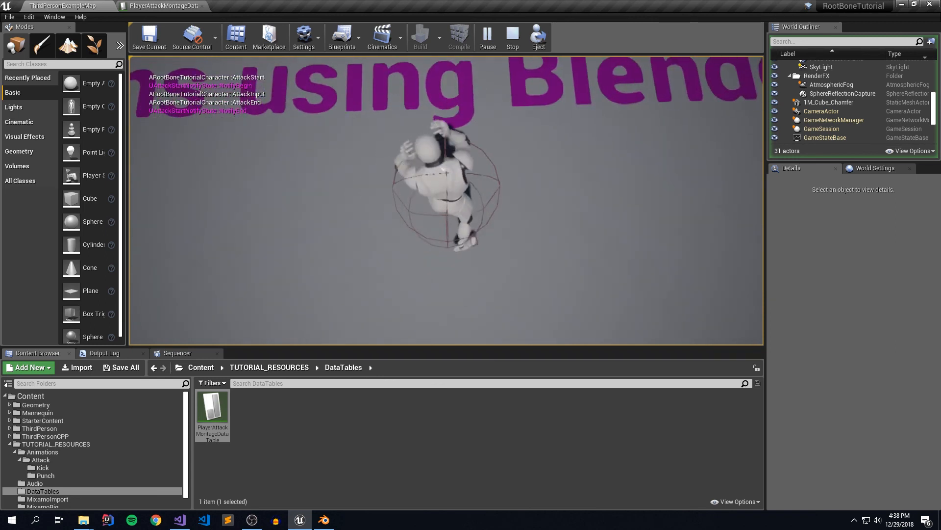
Run the character around the level and up the stairs, triggering kicks to check how the in-place animation behaves
{"action": "key", "text": "w"}
{"action": "key", "text": "d"}
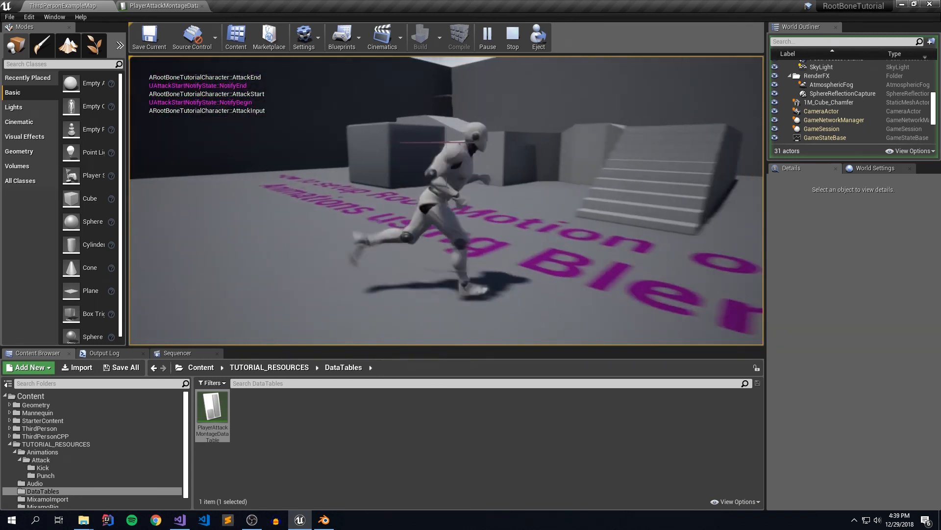
{"action": "key", "text": "w"}
{"action": "key", "text": "s"}
{"action": "left_click", "coordinate": [446, 200]}
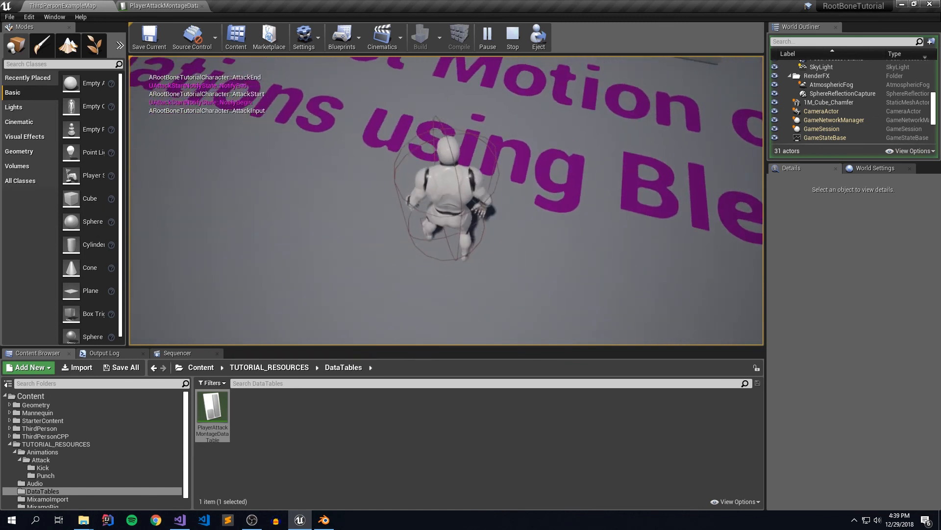
{"action": "left_click", "coordinate": [446, 200]}
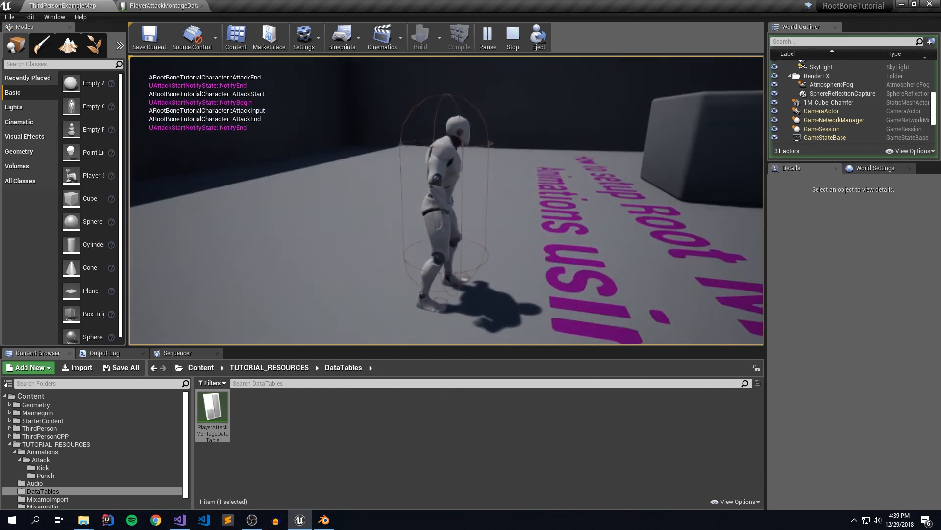
{"action": "key", "text": "w"}
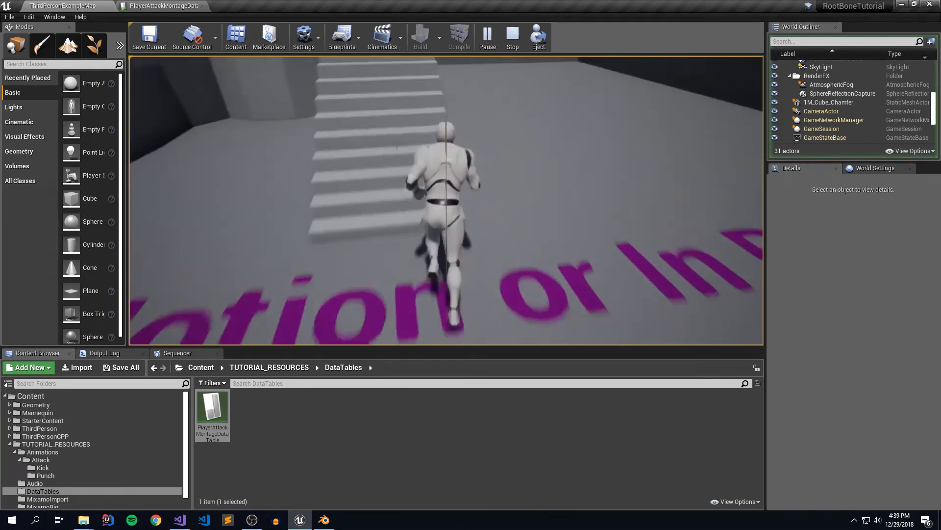
{"action": "left_click", "coordinate": [447, 201]}
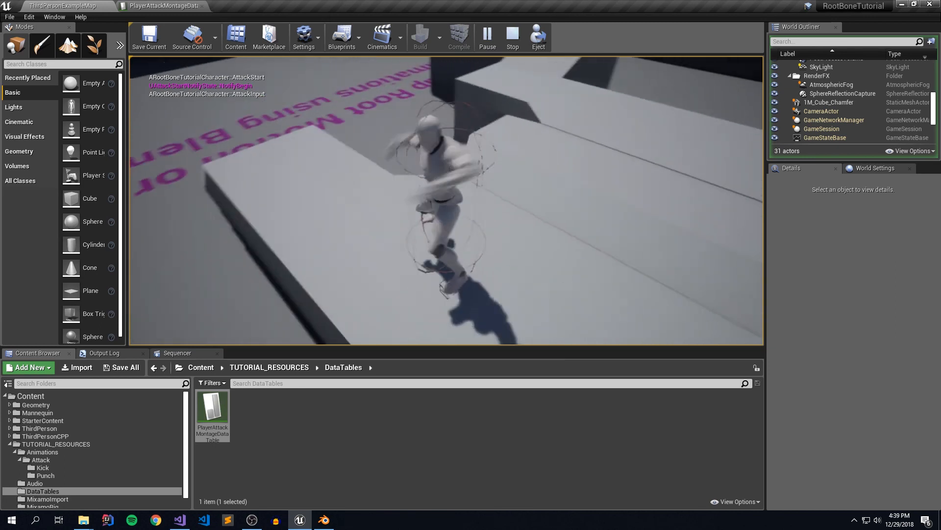
End the in-place kick test, set the Kick row's montage in PlayerAttackMontageDataTable to RootKickMontage and save the table
{"action": "left_click", "coordinate": [447, 201]}
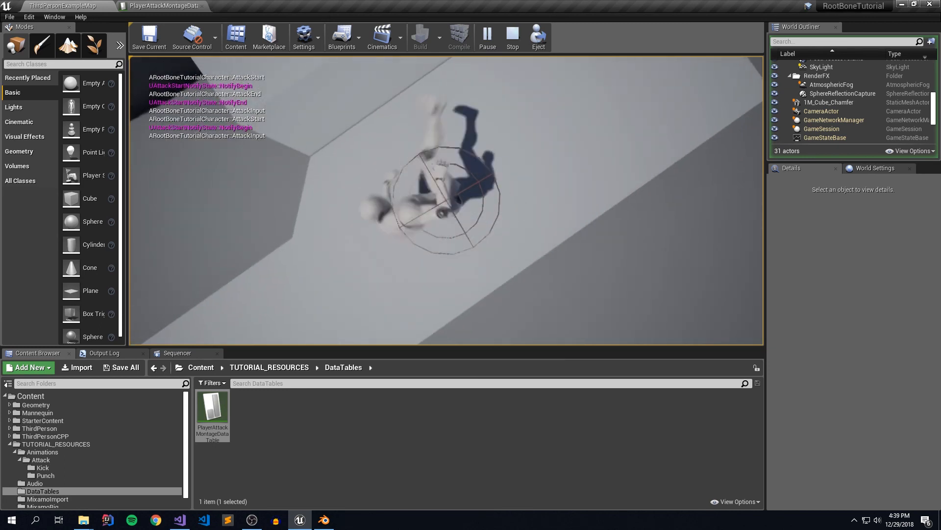
{"action": "key", "text": "Escape"}
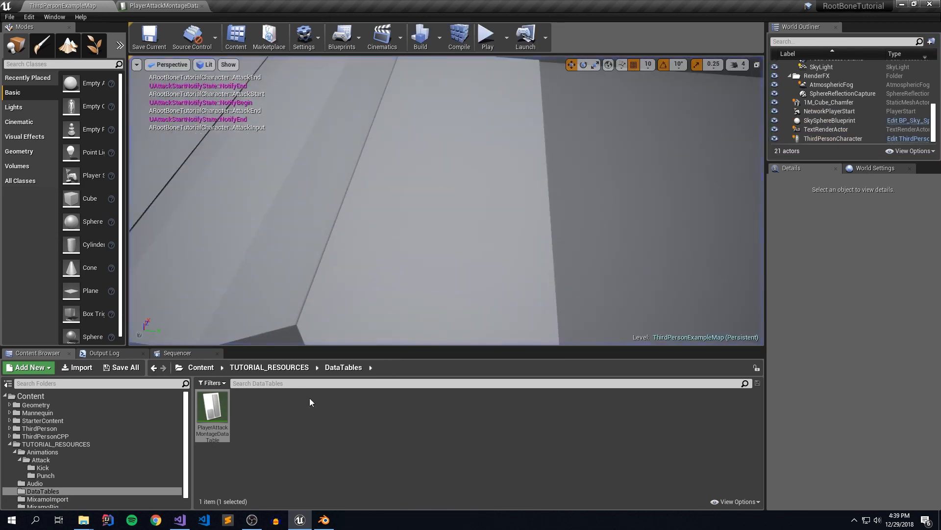
{"action": "double_click", "coordinate": [219, 409]}
{"action": "left_click", "coordinate": [430, 334]}
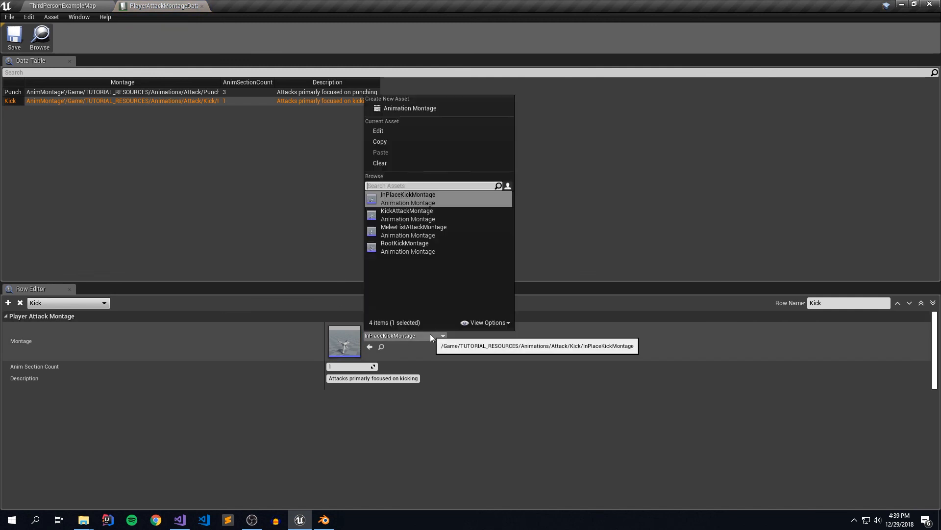
{"action": "left_click", "coordinate": [456, 248]}
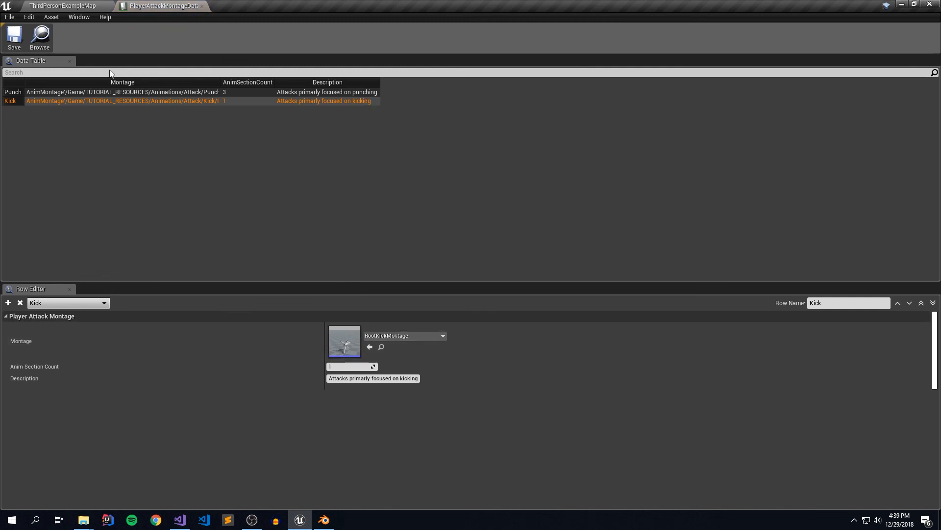
{"action": "left_click", "coordinate": [14, 39]}
Play ThirdPersonExampleMap and trigger kicks while running the character around the level to test the root motion kick, ending the session when done
{"action": "left_click", "coordinate": [73, 5]}
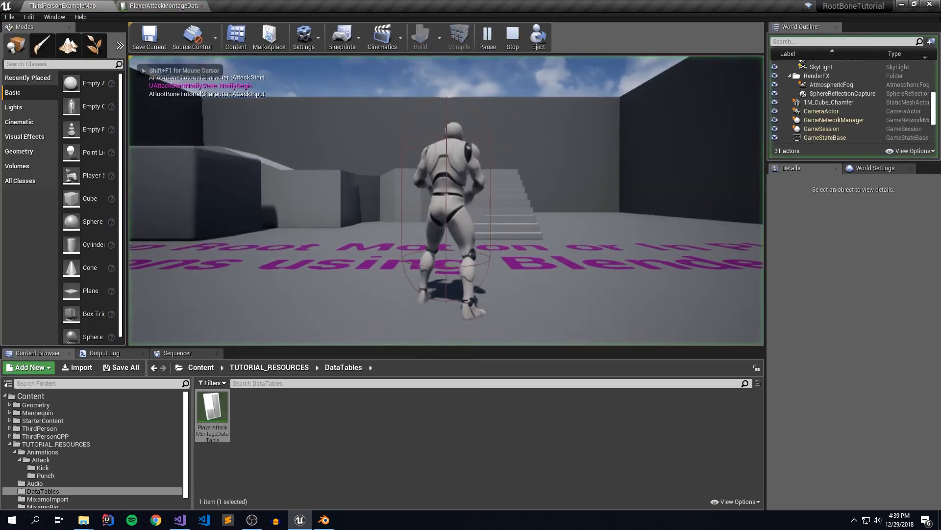
{"action": "left_click", "coordinate": [447, 201]}
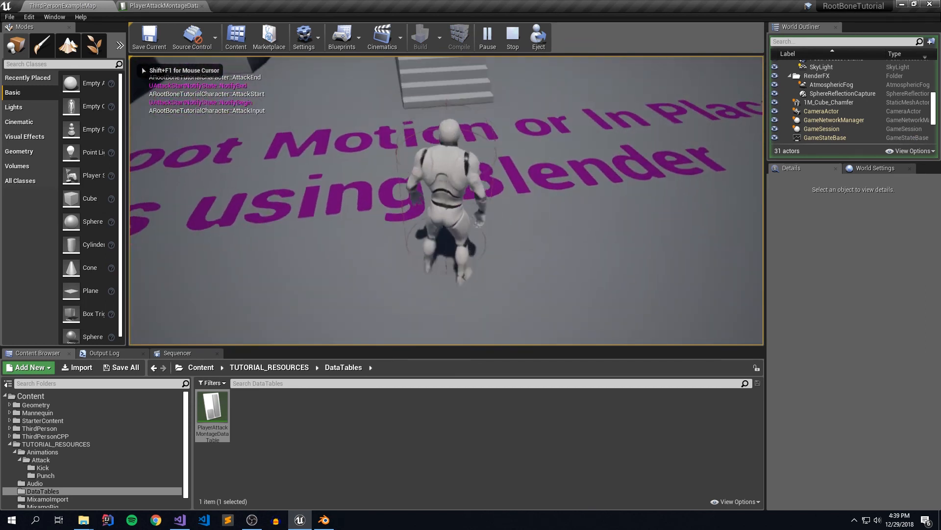
{"action": "key", "text": "w"}
{"action": "left_click", "coordinate": [446, 200]}
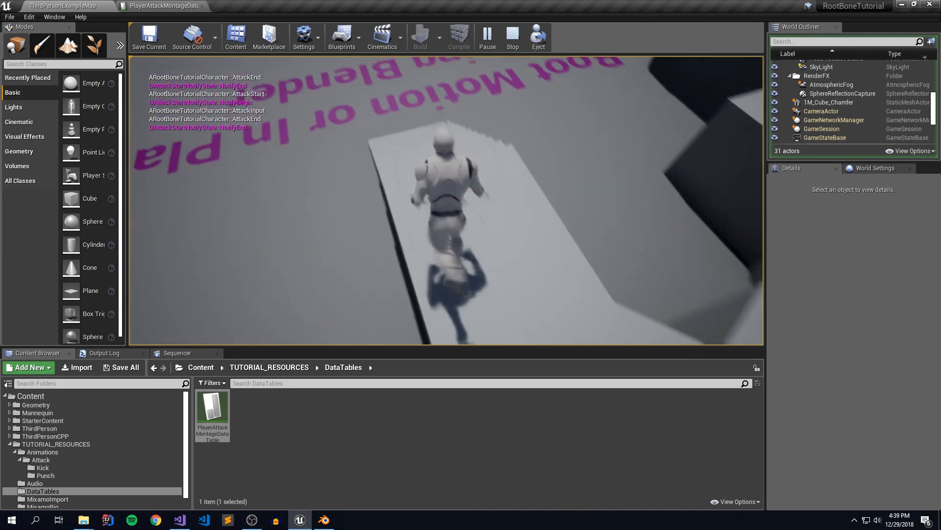
{"action": "key", "text": "Escape"}
Set the Kick row's montage in PlayerAttackMontageDataTable to KickAttackMontage
{"action": "double_click", "coordinate": [219, 431]}
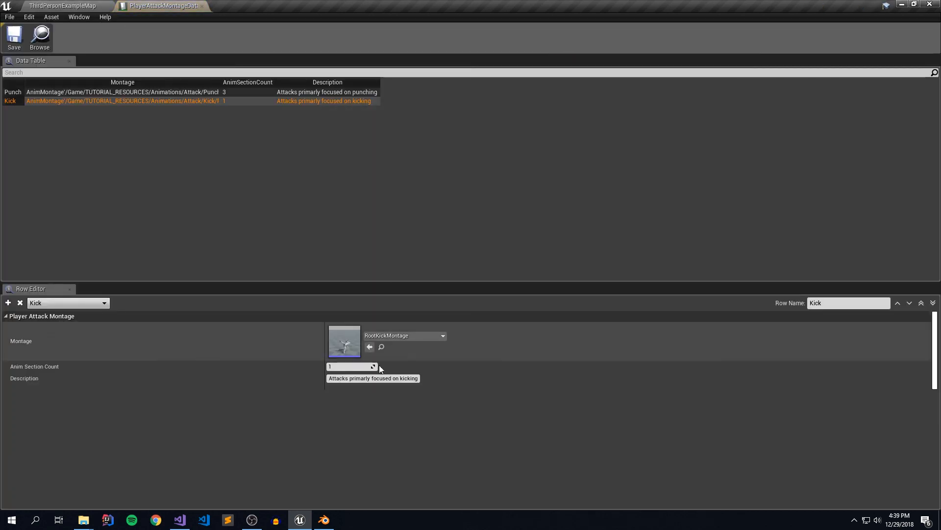
{"action": "left_click", "coordinate": [413, 335]}
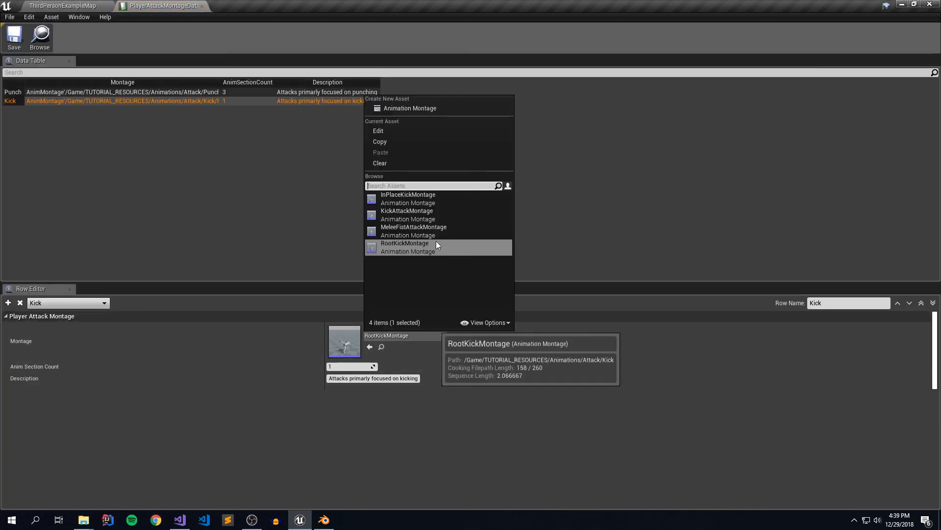
{"action": "left_click", "coordinate": [431, 215]}
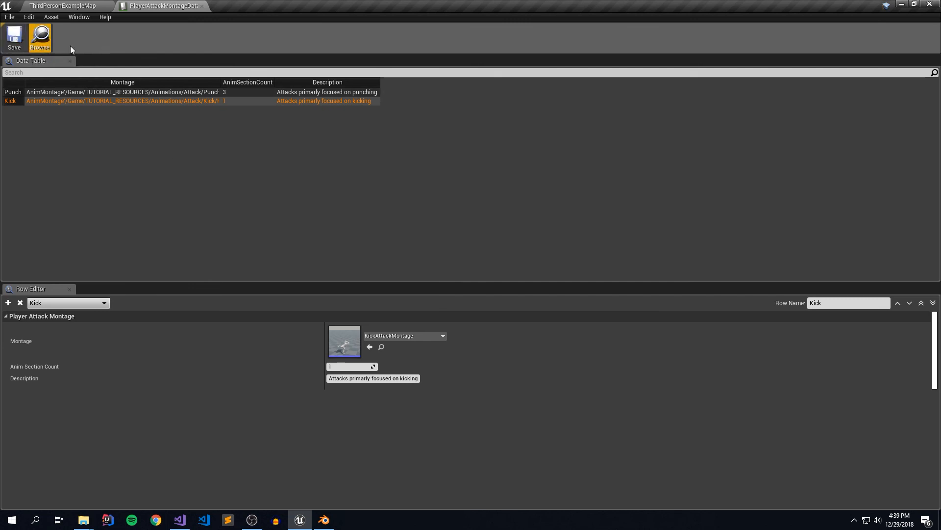
Play the example map, trigger the kick attack repeatedly to check KickAttackMontage with one animation section, and stop the session
{"action": "left_click", "coordinate": [77, 5]}
{"action": "left_click", "coordinate": [487, 39]}
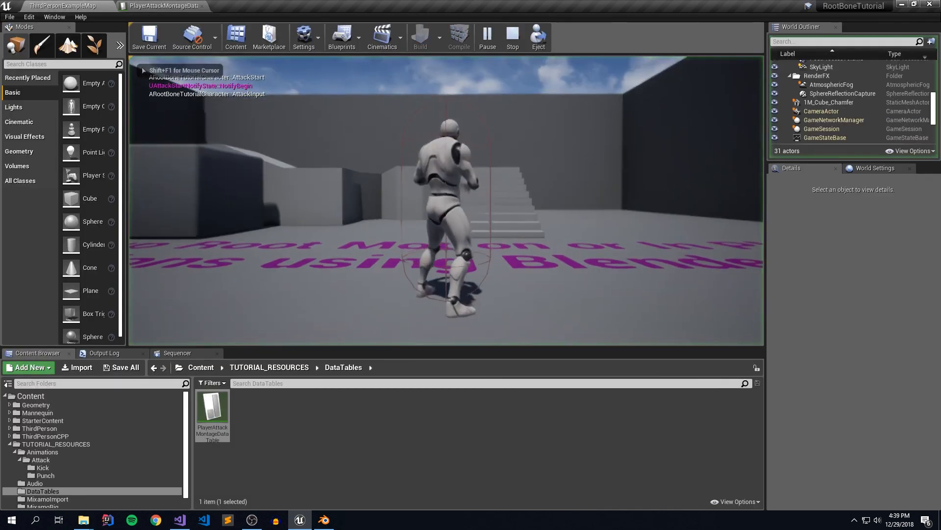
{"action": "left_click", "coordinate": [447, 201]}
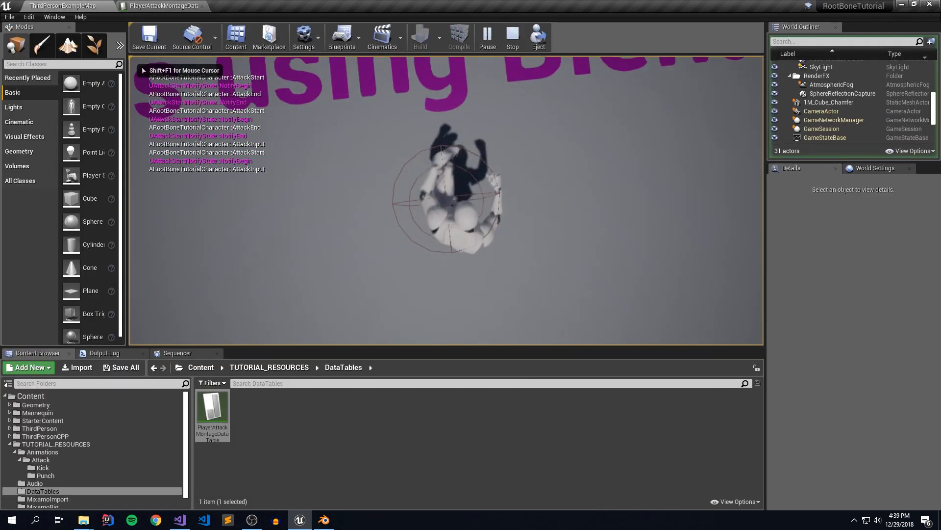
{"action": "left_click", "coordinate": [447, 200]}
{"action": "left_click", "coordinate": [446, 200]}
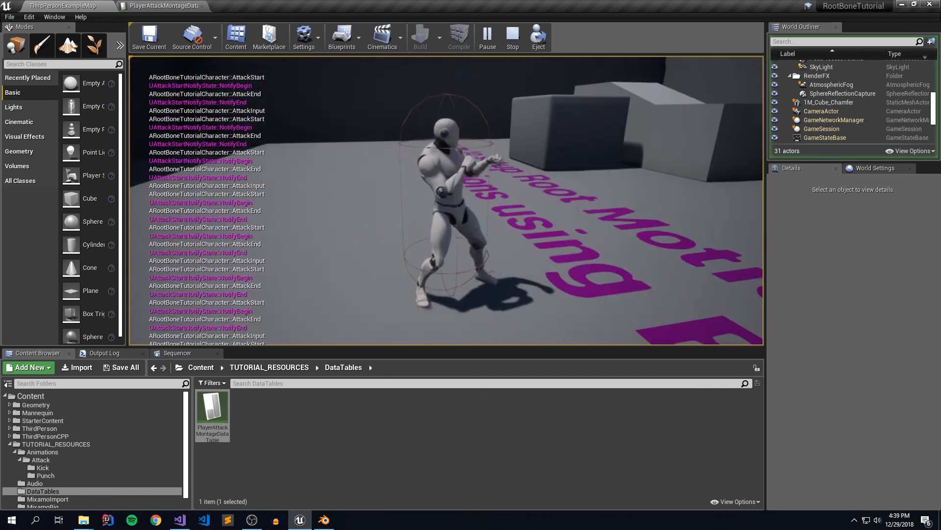
{"action": "left_click", "coordinate": [447, 200]}
{"action": "left_click", "coordinate": [447, 200]}
{"action": "left_click", "coordinate": [447, 201]}
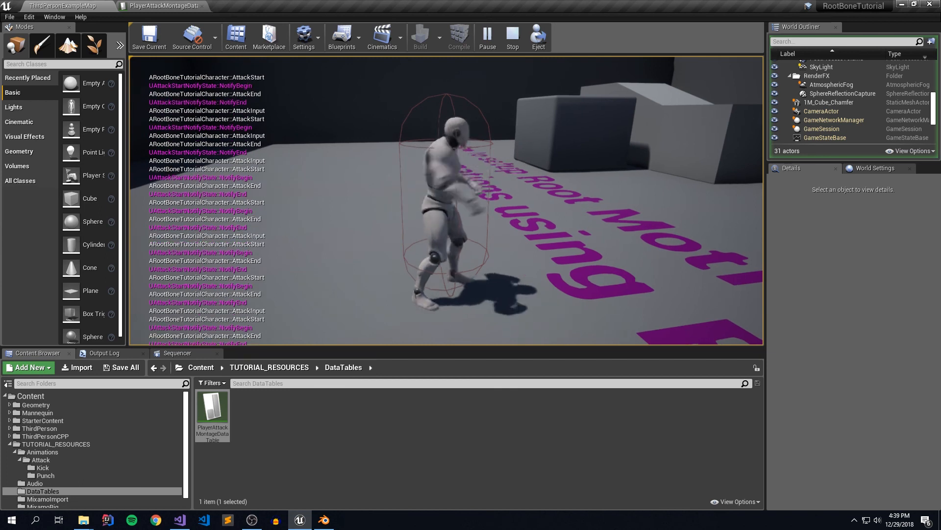
{"action": "left_click", "coordinate": [446, 200]}
{"action": "left_click", "coordinate": [447, 200]}
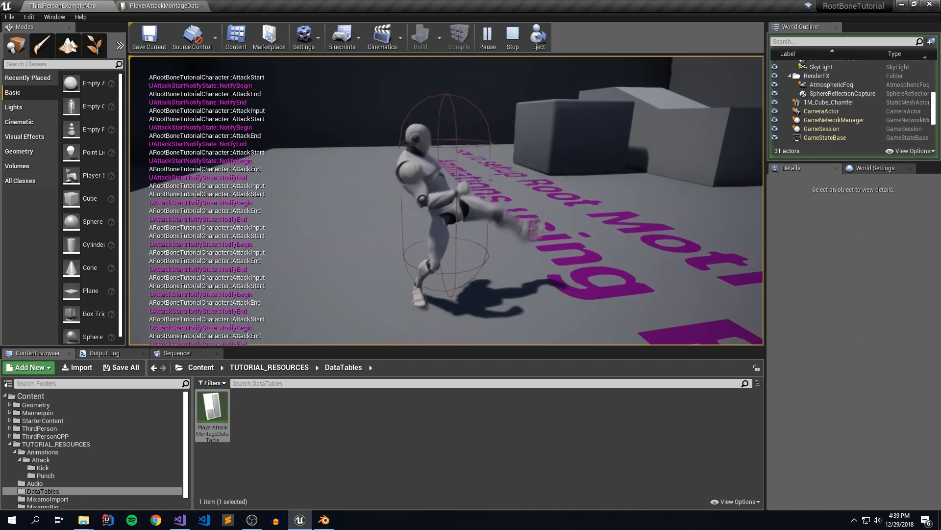
{"action": "key", "text": "Escape"}
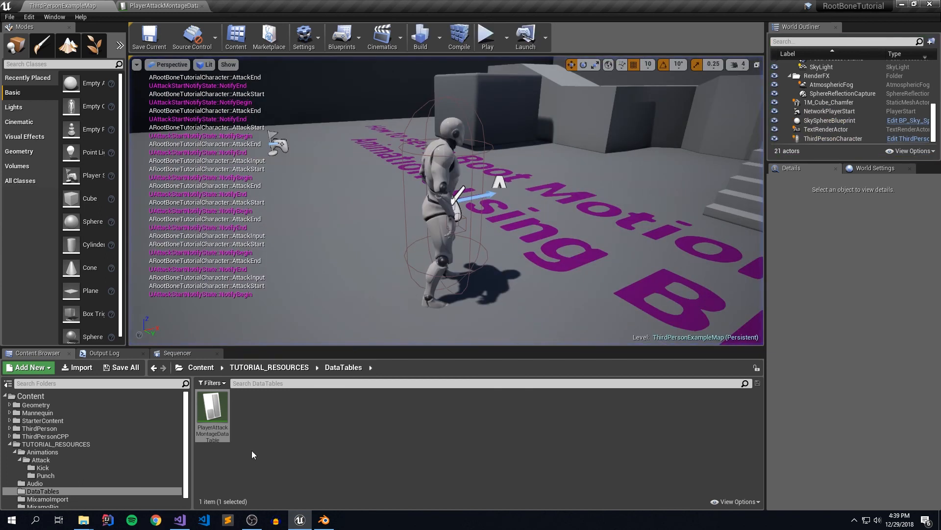
Set the Kick row's Anim Section Count to 3 in PlayerAttackMontageDataTable and save the table
{"action": "double_click", "coordinate": [212, 409]}
{"action": "left_click", "coordinate": [348, 366]}
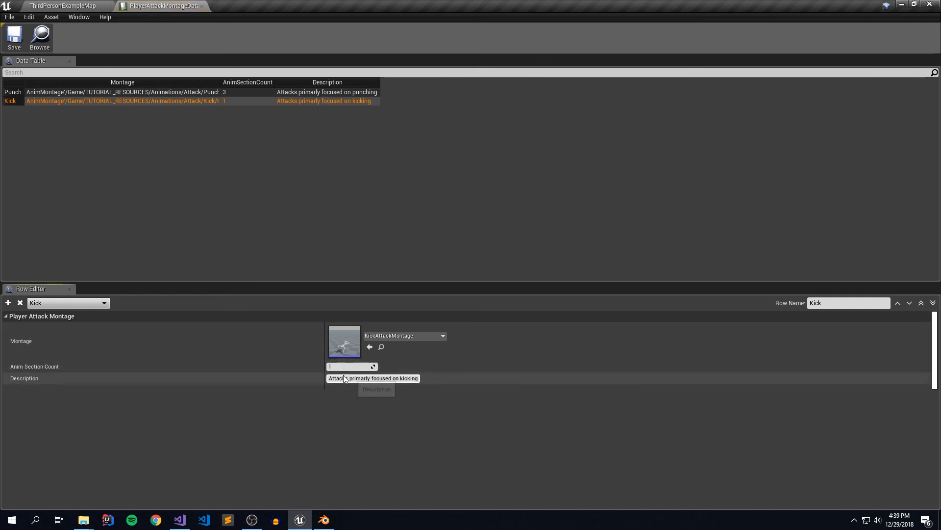
{"action": "type", "text": "3"}
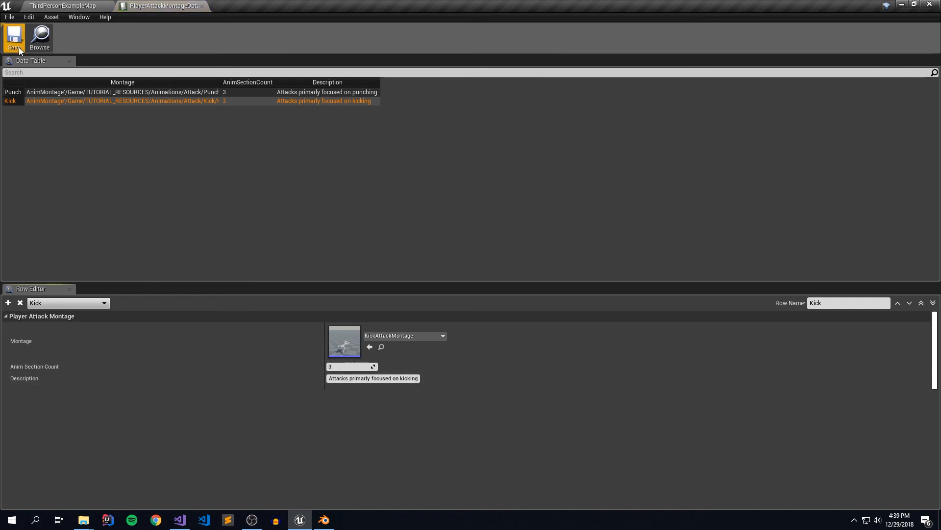
Play the example map again and trigger several kicks to test KickAttackMontage with three animation sections
{"action": "left_click", "coordinate": [96, 5]}
{"action": "left_click", "coordinate": [486, 39]}
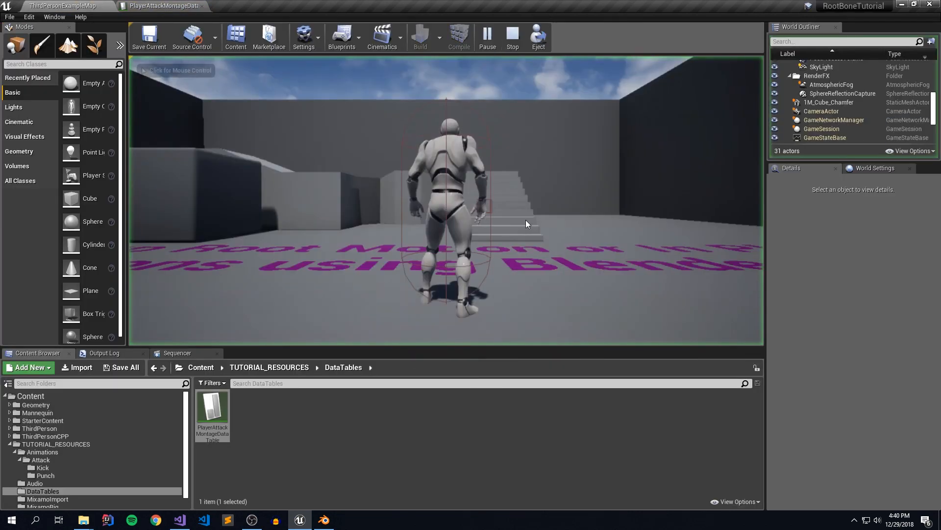
{"action": "left_click", "coordinate": [446, 201]}
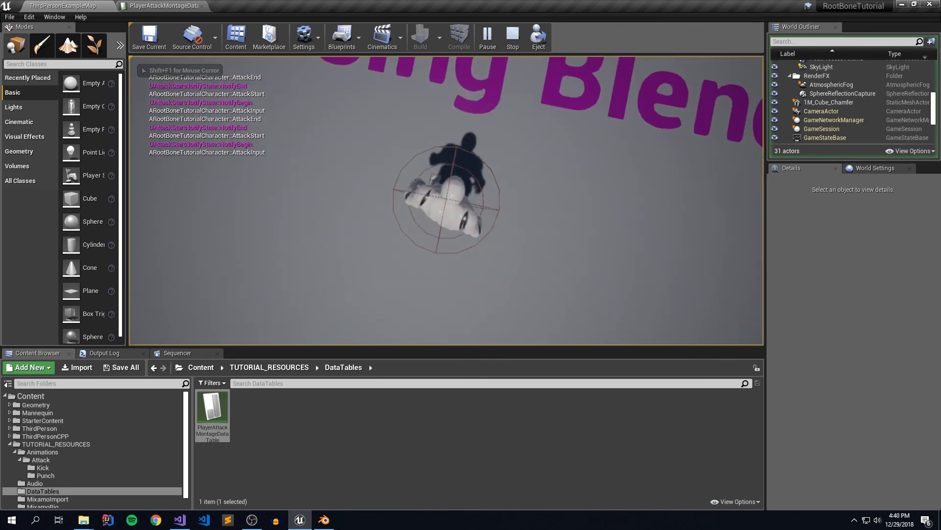
{"action": "left_click", "coordinate": [447, 201]}
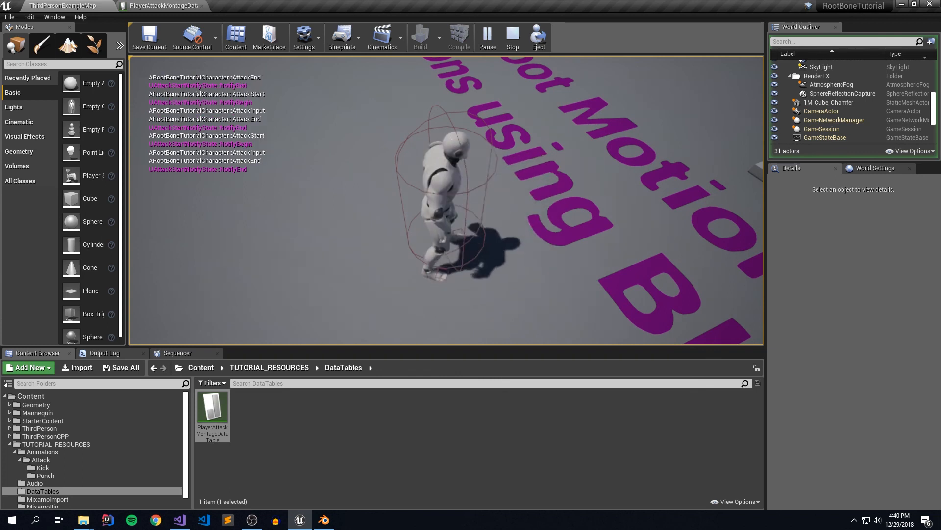